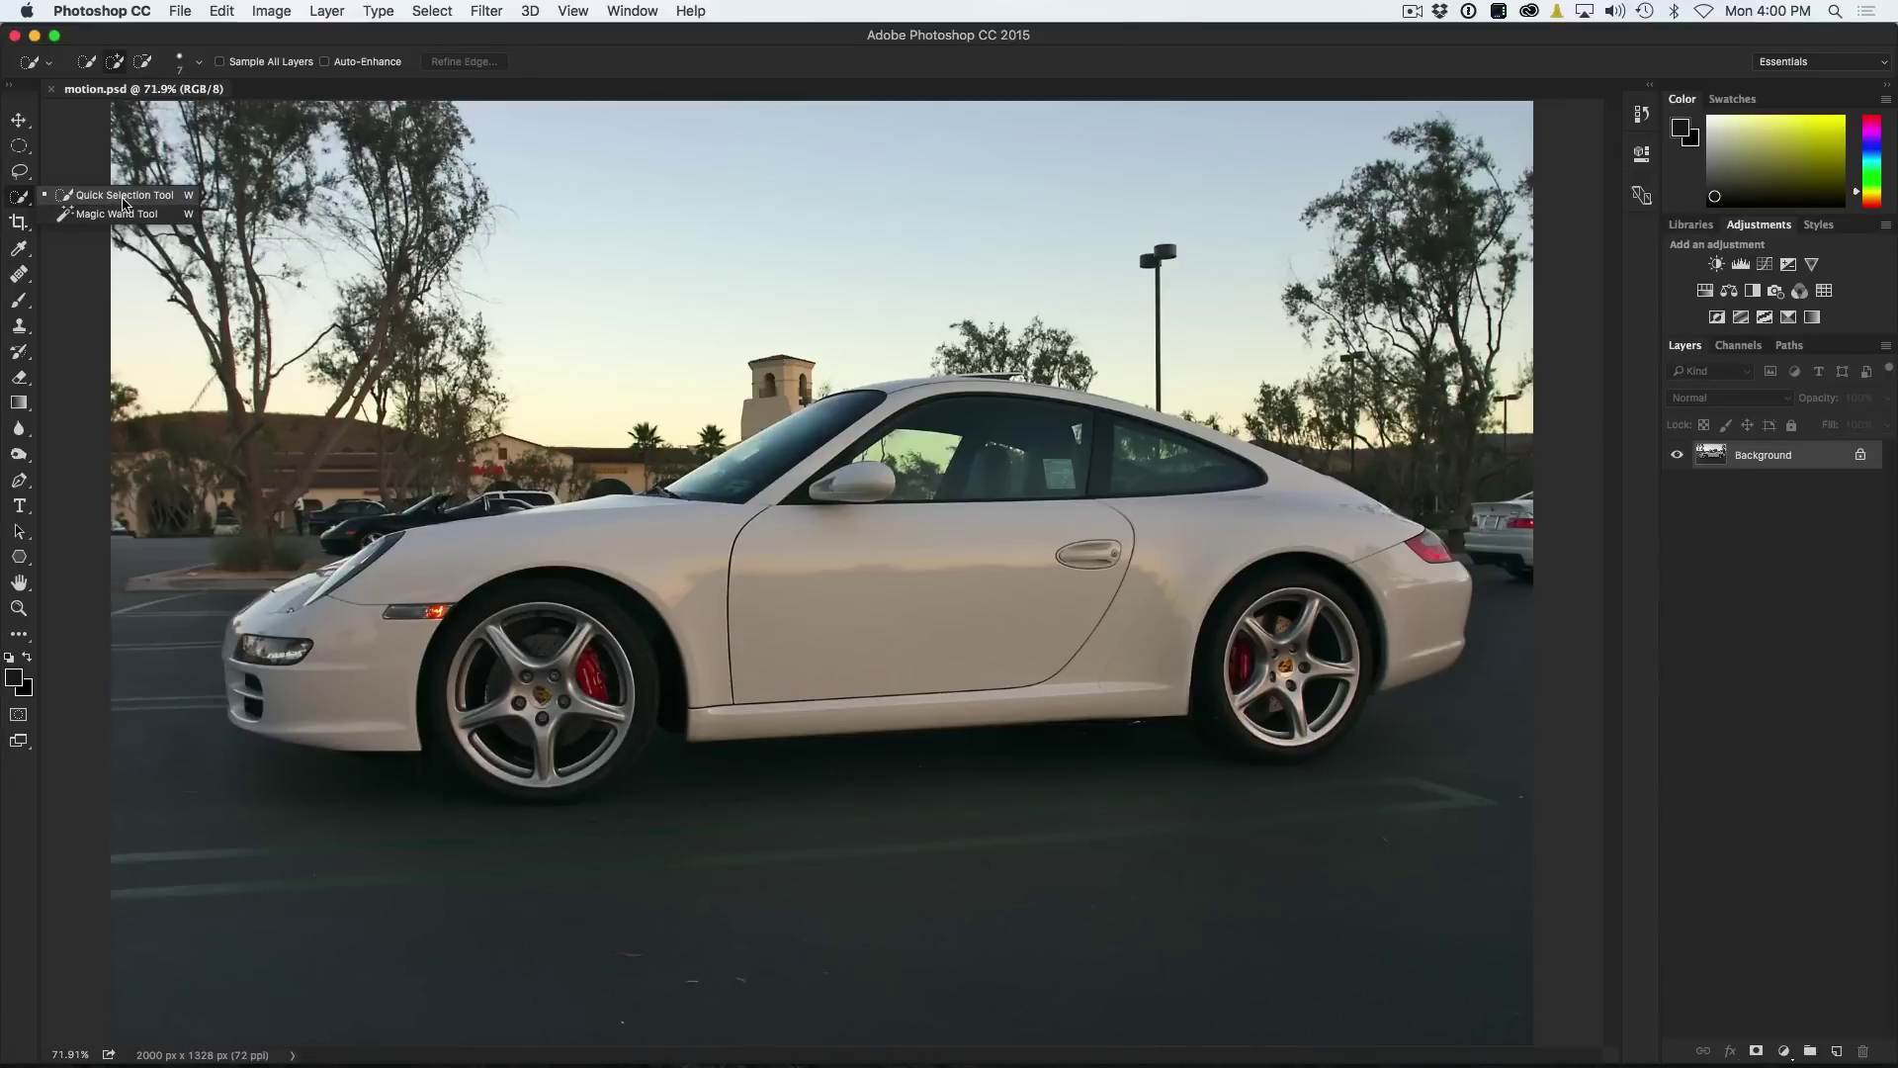
Select the white car's body and wheels using the Quick Selection tool with a 70 px brush.
{"action": "left_click", "coordinate": [124, 196]}
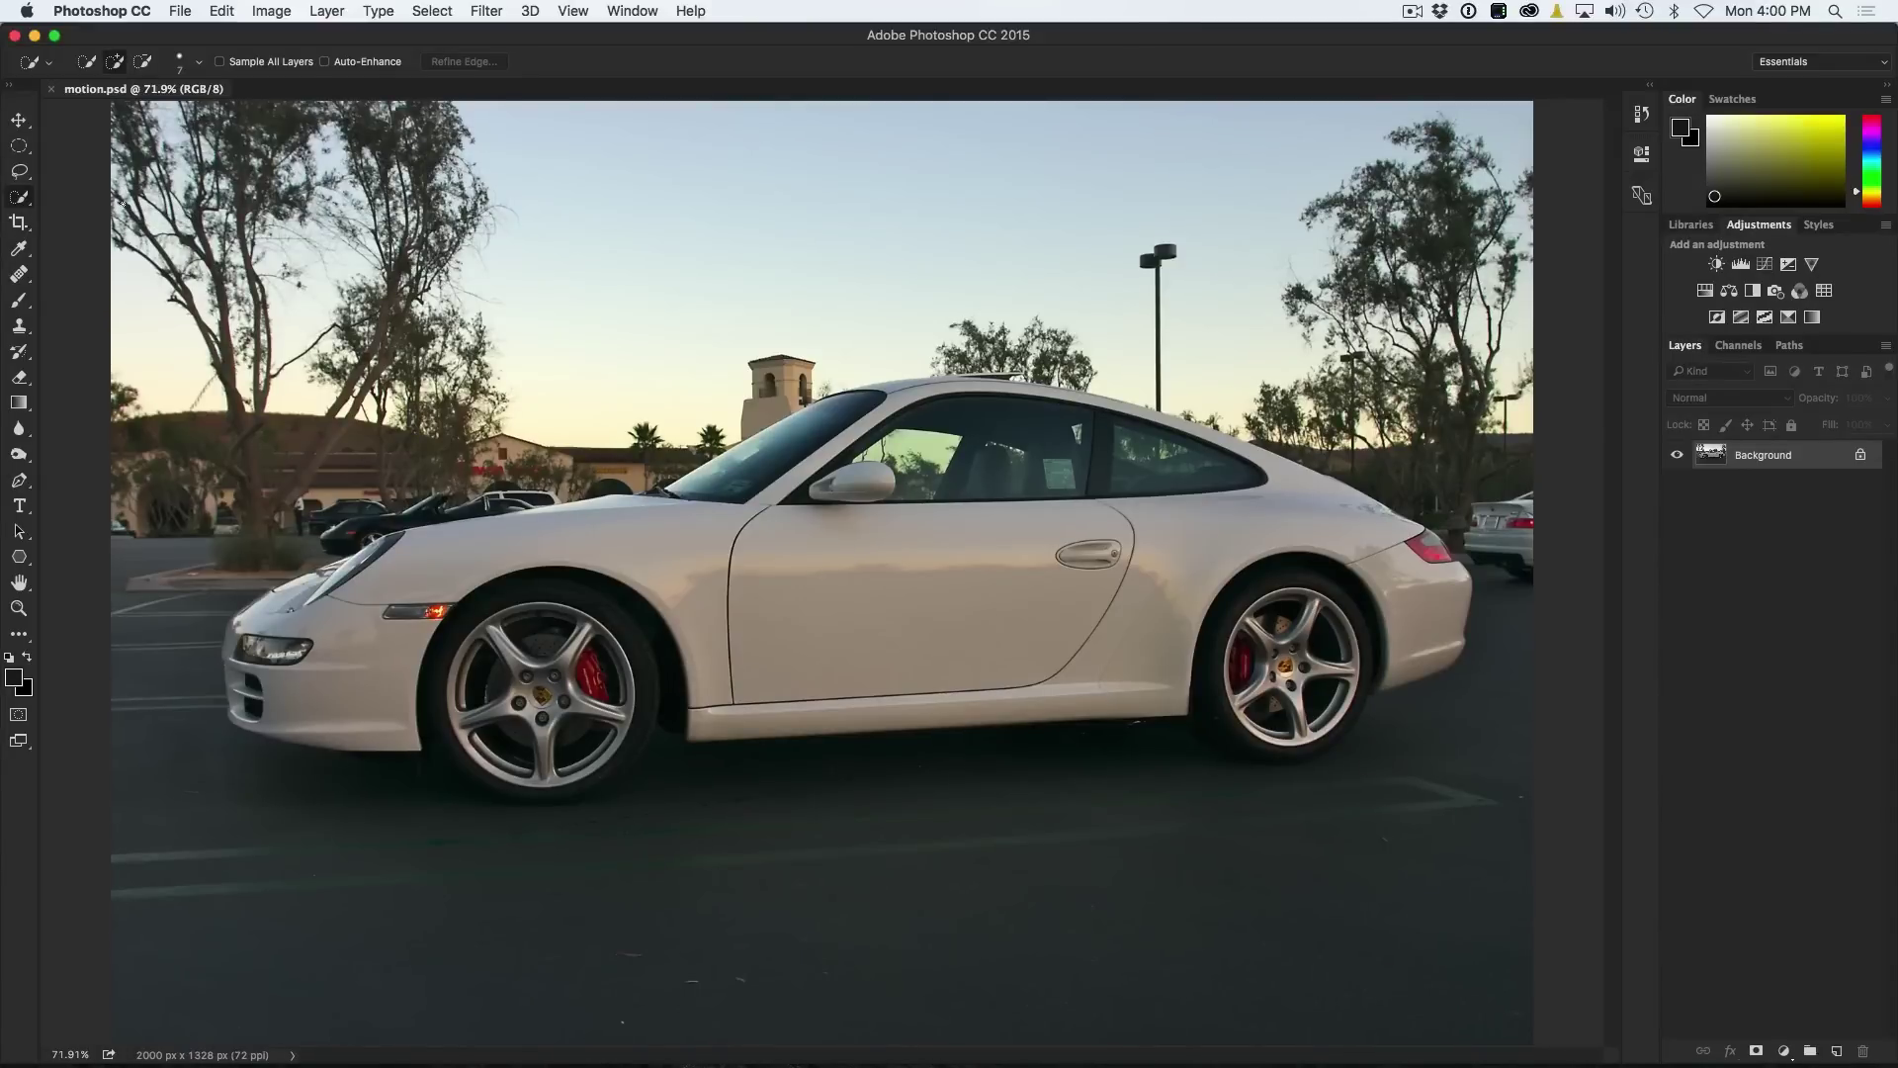
{"action": "key", "text": "bracketright"}
{"action": "key", "text": "bracketright"}
{"action": "key", "text": "bracketright"}
{"action": "key", "text": "bracketright"}
{"action": "key", "text": "bracketright"}
{"action": "key", "text": "bracketright"}
{"action": "key", "text": "bracketright"}
{"action": "key", "text": "bracketright"}
{"action": "key", "text": "bracketright"}
{"action": "key", "text": "bracketright"}
{"action": "key", "text": "bracketright"}
{"action": "key", "text": "bracketright"}
{"action": "mouse_move", "coordinate": [827, 595]}
{"action": "left_mouse_down"}
{"action": "mouse_move", "coordinate": [329, 611]}
{"action": "mouse_move", "coordinate": [868, 528]}
{"action": "mouse_move", "coordinate": [770, 536]}
{"action": "mouse_move", "coordinate": [840, 439]}
{"action": "mouse_move", "coordinate": [1014, 456]}
{"action": "mouse_move", "coordinate": [1262, 550]}
{"action": "mouse_move", "coordinate": [1280, 511]}
{"action": "mouse_move", "coordinate": [1404, 611]}
{"action": "mouse_move", "coordinate": [1049, 567]}
{"action": "mouse_move", "coordinate": [692, 609]}
{"action": "mouse_move", "coordinate": [574, 587]}
{"action": "mouse_move", "coordinate": [482, 676]}
{"action": "mouse_move", "coordinate": [515, 756]}
{"action": "mouse_move", "coordinate": [610, 715]}
{"action": "mouse_move", "coordinate": [619, 680]}
{"action": "mouse_move", "coordinate": [532, 752]}
{"action": "mouse_move", "coordinate": [507, 638]}
{"action": "mouse_move", "coordinate": [795, 589]}
{"action": "mouse_move", "coordinate": [689, 681]}
{"action": "mouse_move", "coordinate": [1253, 623]}
{"action": "mouse_move", "coordinate": [1210, 685]}
{"action": "mouse_move", "coordinate": [1323, 668]}
{"action": "mouse_move", "coordinate": [1345, 713]}
{"action": "mouse_move", "coordinate": [1361, 690]}
{"action": "mouse_move", "coordinate": [1270, 737]}
{"action": "mouse_move", "coordinate": [1263, 624]}
{"action": "left_mouse_up"}
{"action": "mouse_move", "coordinate": [439, 694]}
{"action": "left_mouse_down"}
{"action": "mouse_move", "coordinate": [478, 754]}
{"action": "mouse_move", "coordinate": [575, 769]}
{"action": "mouse_move", "coordinate": [650, 697]}
{"action": "mouse_move", "coordinate": [621, 744]}
{"action": "mouse_move", "coordinate": [517, 787]}
{"action": "mouse_move", "coordinate": [484, 654]}
{"action": "mouse_move", "coordinate": [619, 609]}
{"action": "mouse_move", "coordinate": [639, 670]}
{"action": "left_mouse_up"}
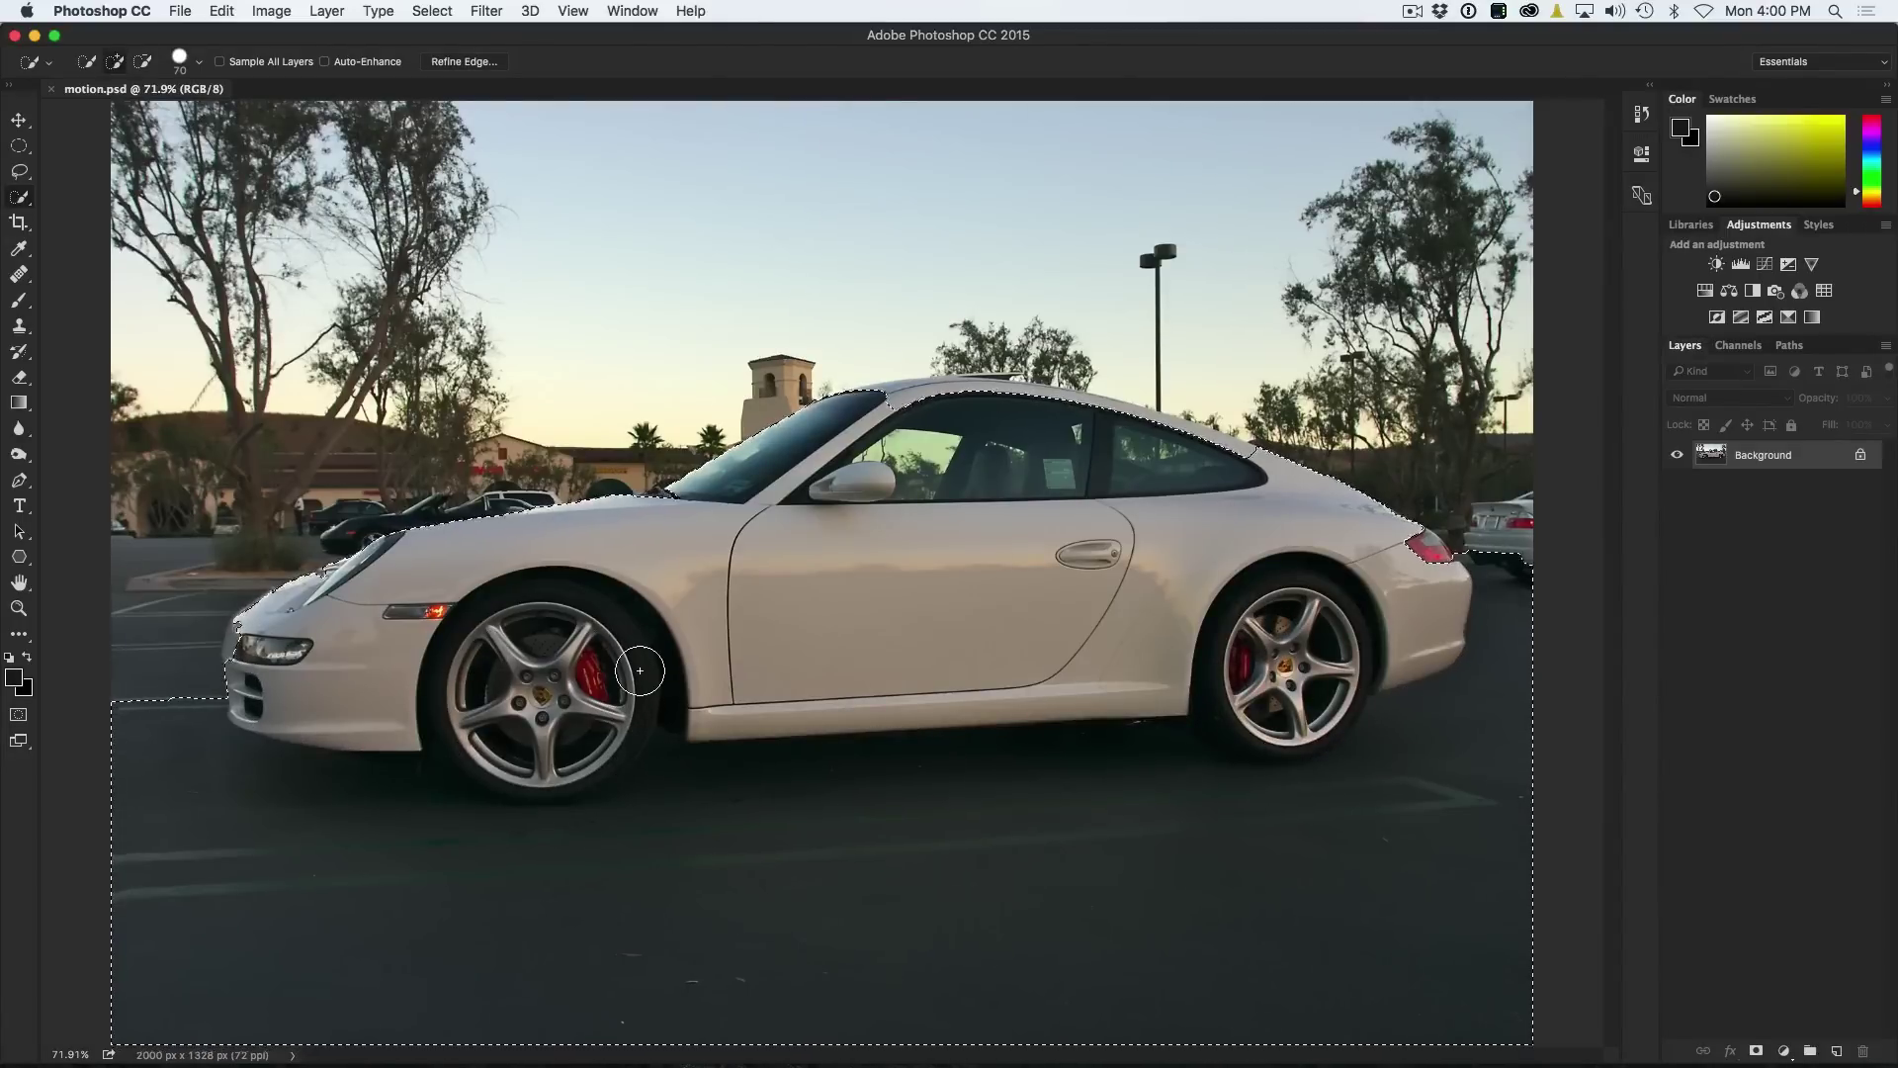
{"action": "mouse_move", "coordinate": [235, 674]}
{"action": "left_mouse_down"}
{"action": "mouse_move", "coordinate": [345, 585]}
{"action": "mouse_move", "coordinate": [314, 590]}
{"action": "mouse_move", "coordinate": [709, 505]}
{"action": "left_mouse_up"}
Remove the pavement and the neighbouring car behind the bumper from the selection using a 20 px brush.
{"action": "key", "text": "bracketleft"}
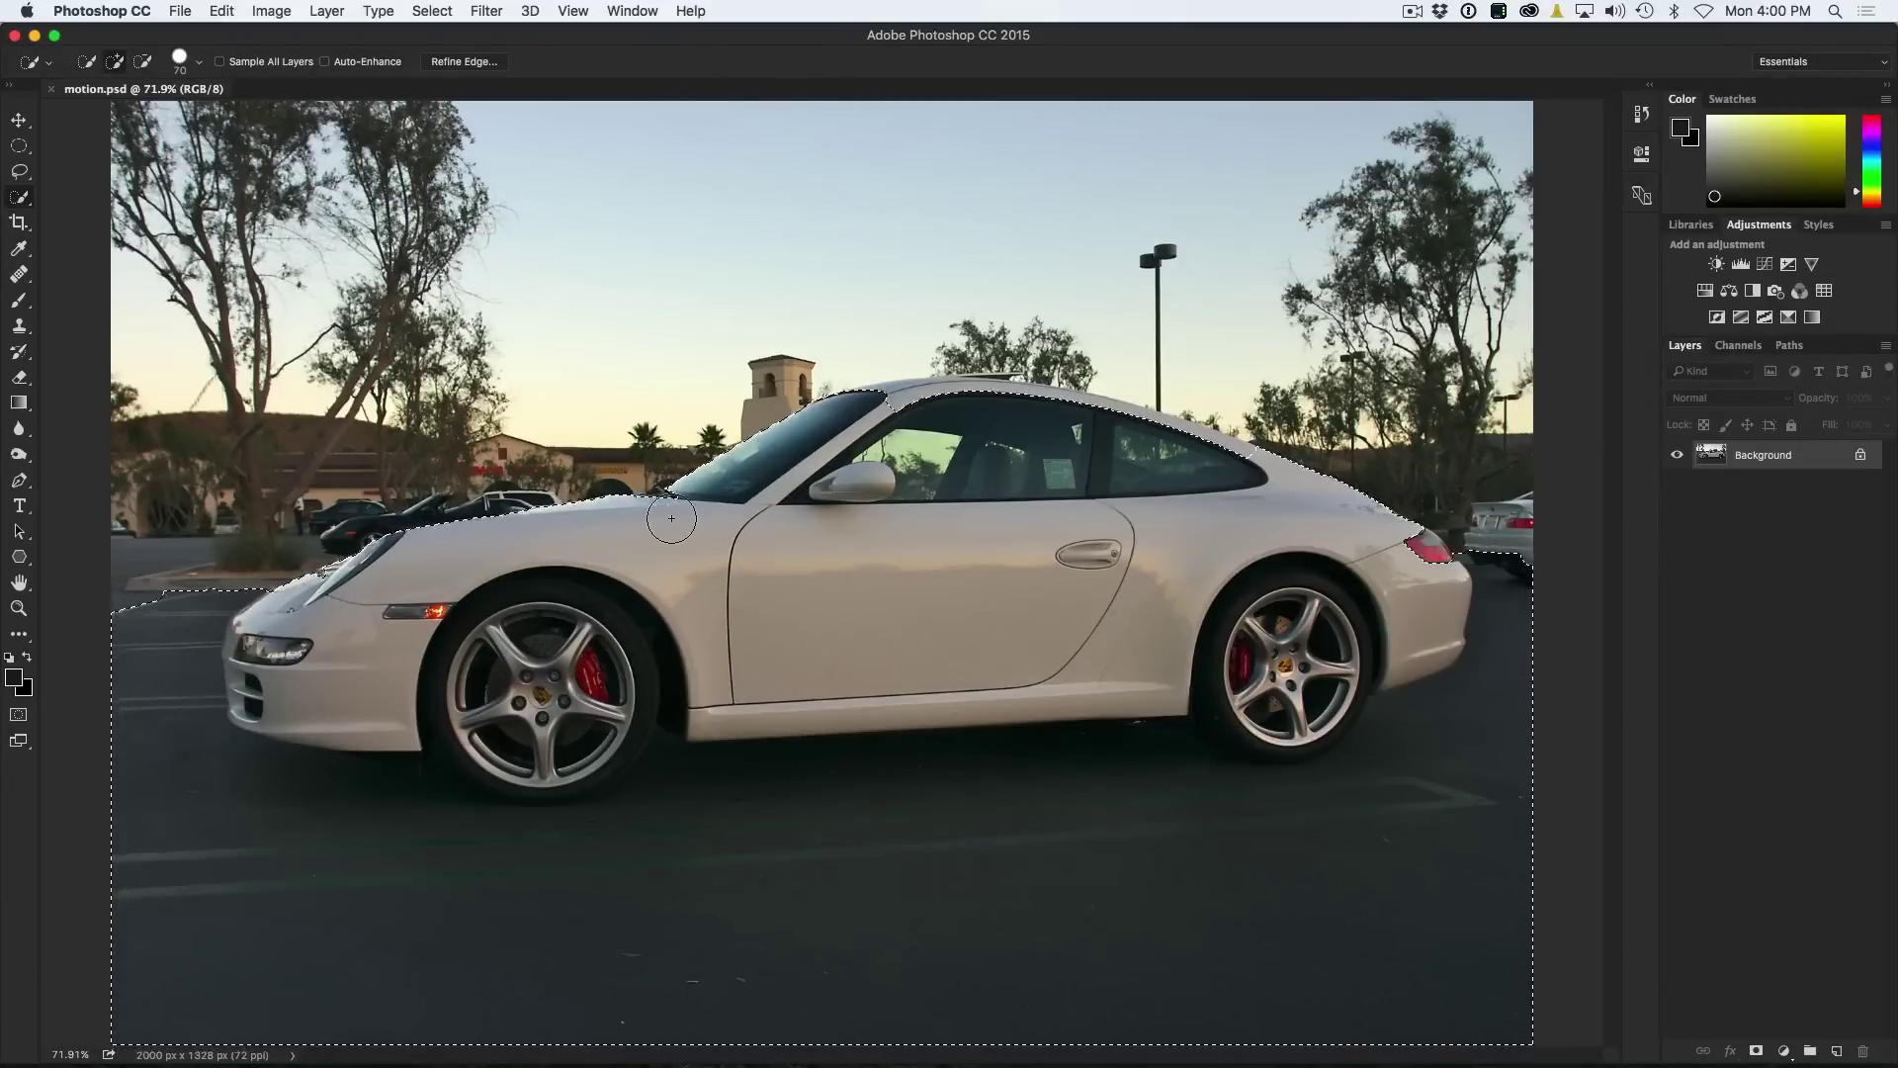
{"action": "key", "text": "bracketleft"}
{"action": "key", "text": "bracketleft"}
{"action": "key", "text": "bracketleft"}
{"action": "key", "text": "bracketleft"}
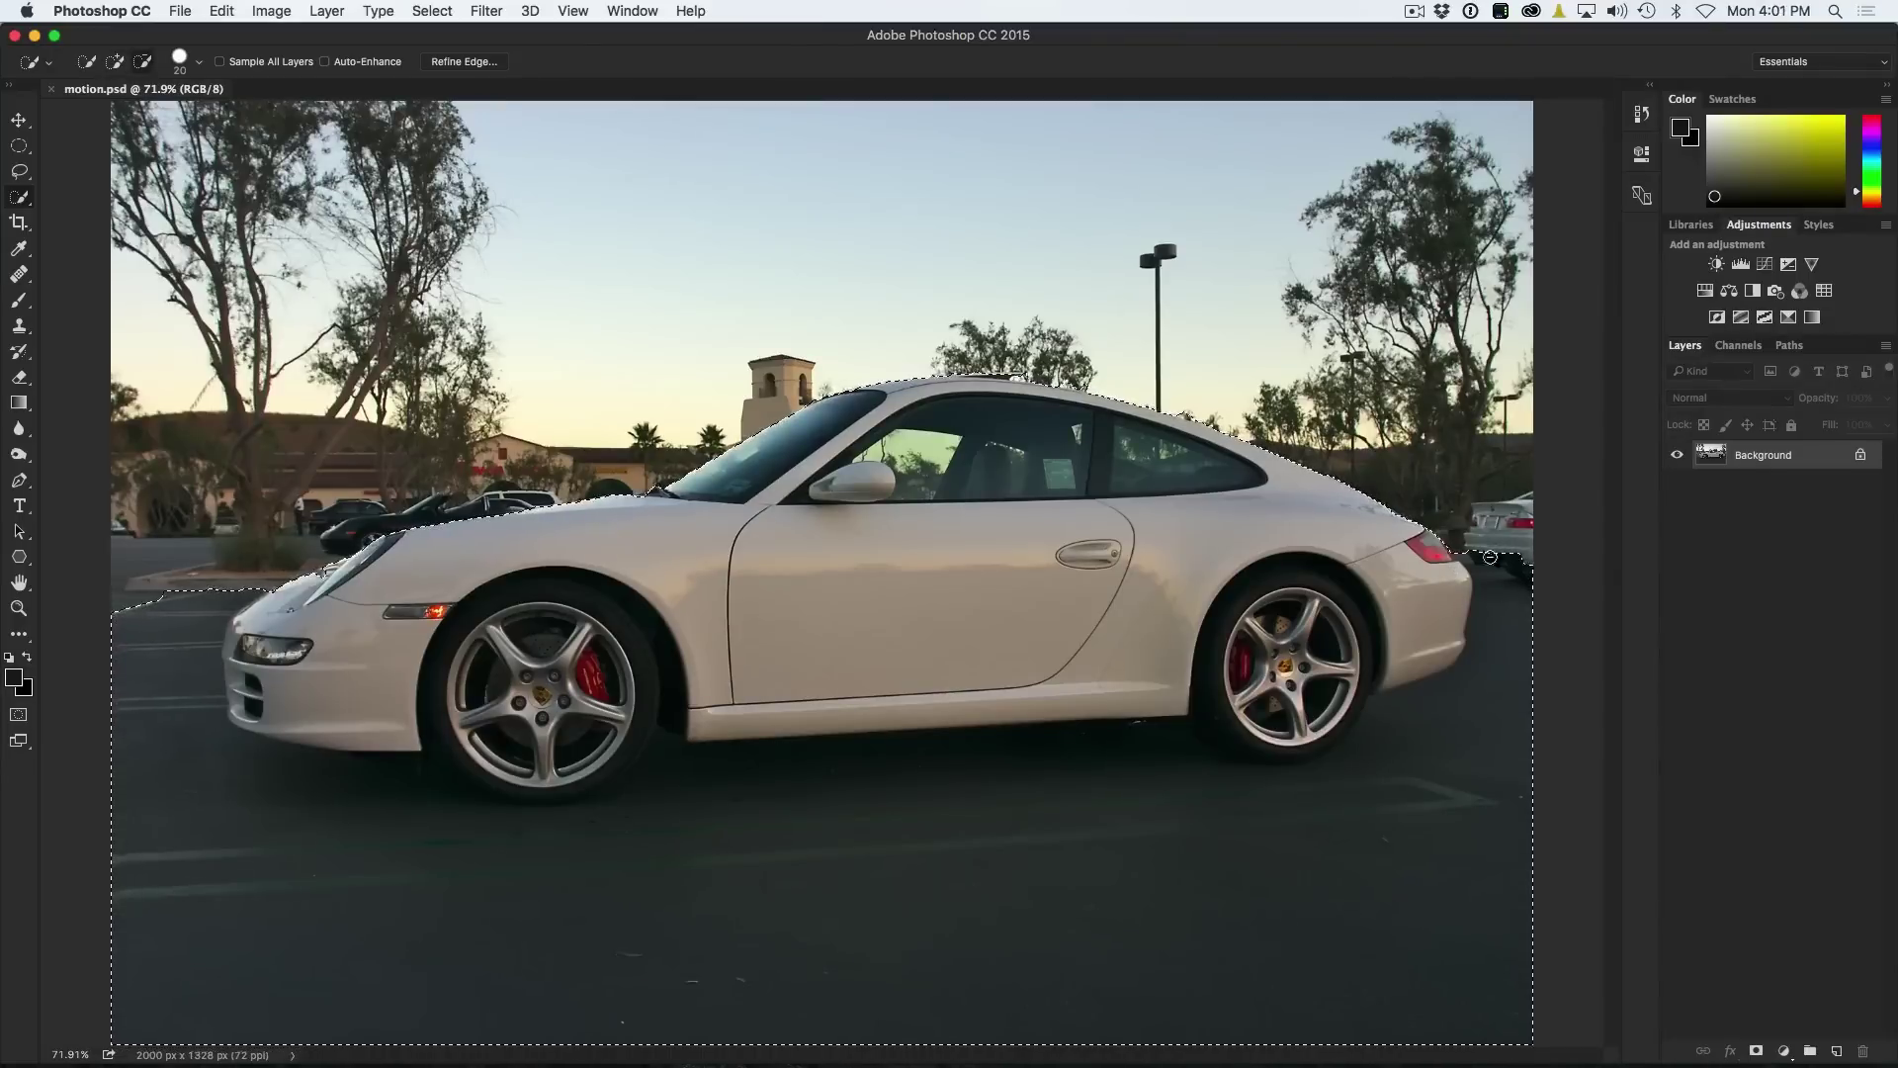
{"action": "mouse_move", "coordinate": [1487, 556]}
{"action": "left_mouse_down"}
{"action": "mouse_move", "coordinate": [1492, 686]}
{"action": "mouse_move", "coordinate": [1423, 841]}
{"action": "left_mouse_up"}
{"action": "mouse_move", "coordinate": [178, 626]}
{"action": "left_mouse_down"}
{"action": "mouse_move", "coordinate": [208, 741]}
{"action": "mouse_move", "coordinate": [354, 879]}
{"action": "mouse_move", "coordinate": [435, 865]}
{"action": "mouse_move", "coordinate": [366, 783]}
{"action": "mouse_move", "coordinate": [623, 832]}
{"action": "mouse_move", "coordinate": [768, 783]}
{"action": "left_mouse_up"}
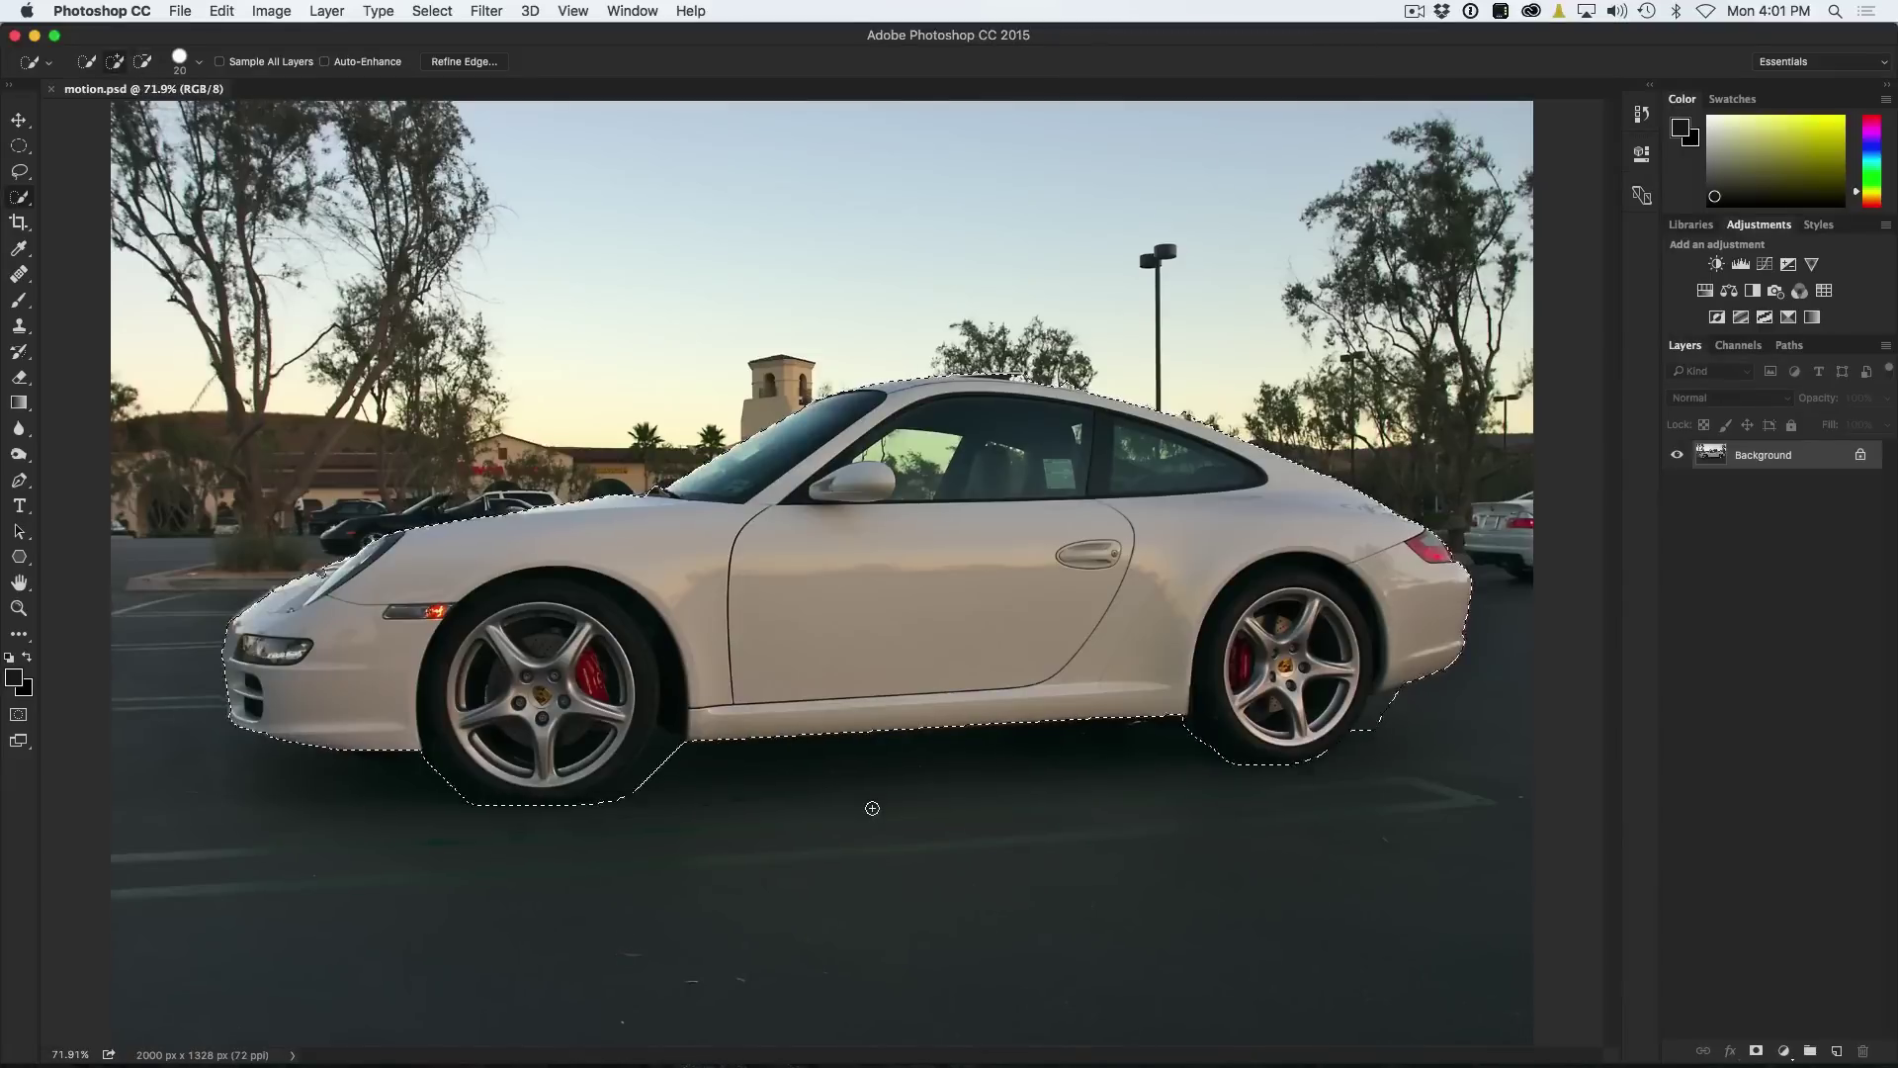
{"action": "key", "text": "alt"}
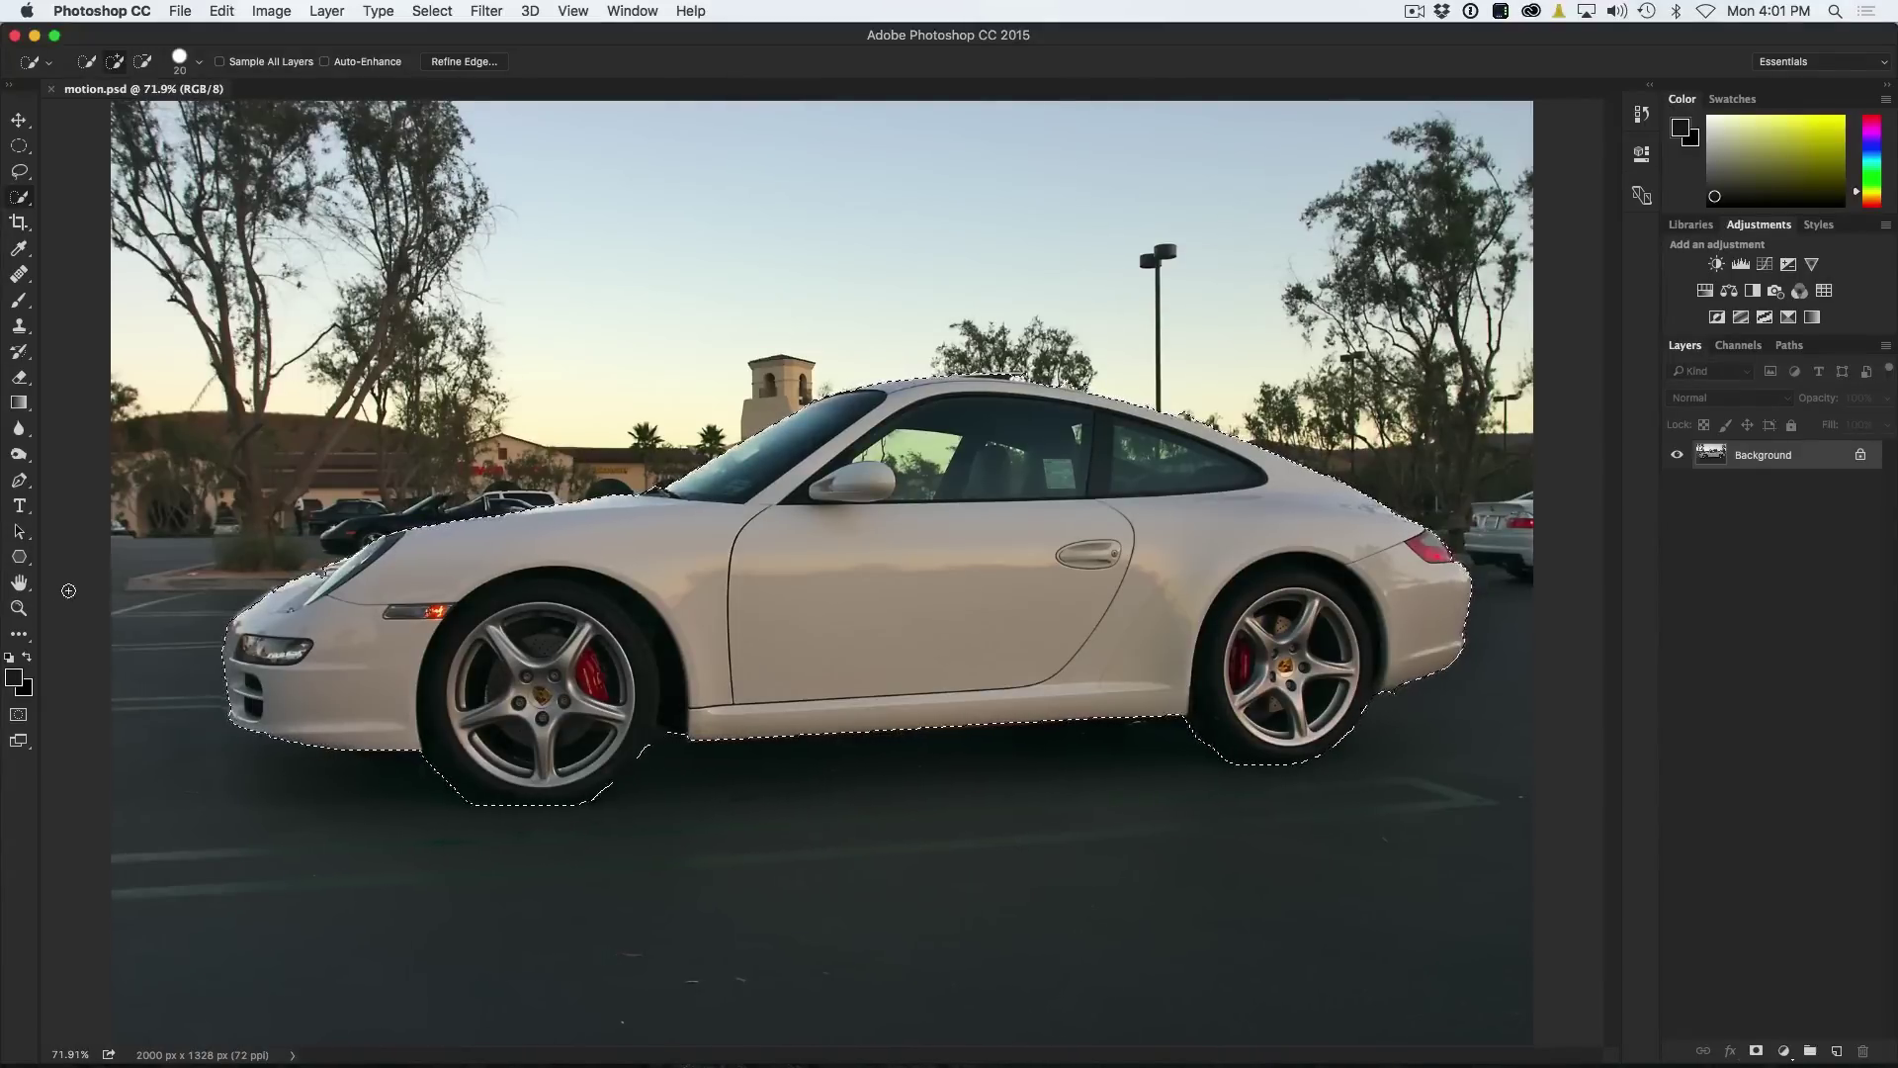
Reset the foreground and background colours to black and white, and check the car selection in Quick Mask mode.
{"action": "key", "text": "d"}
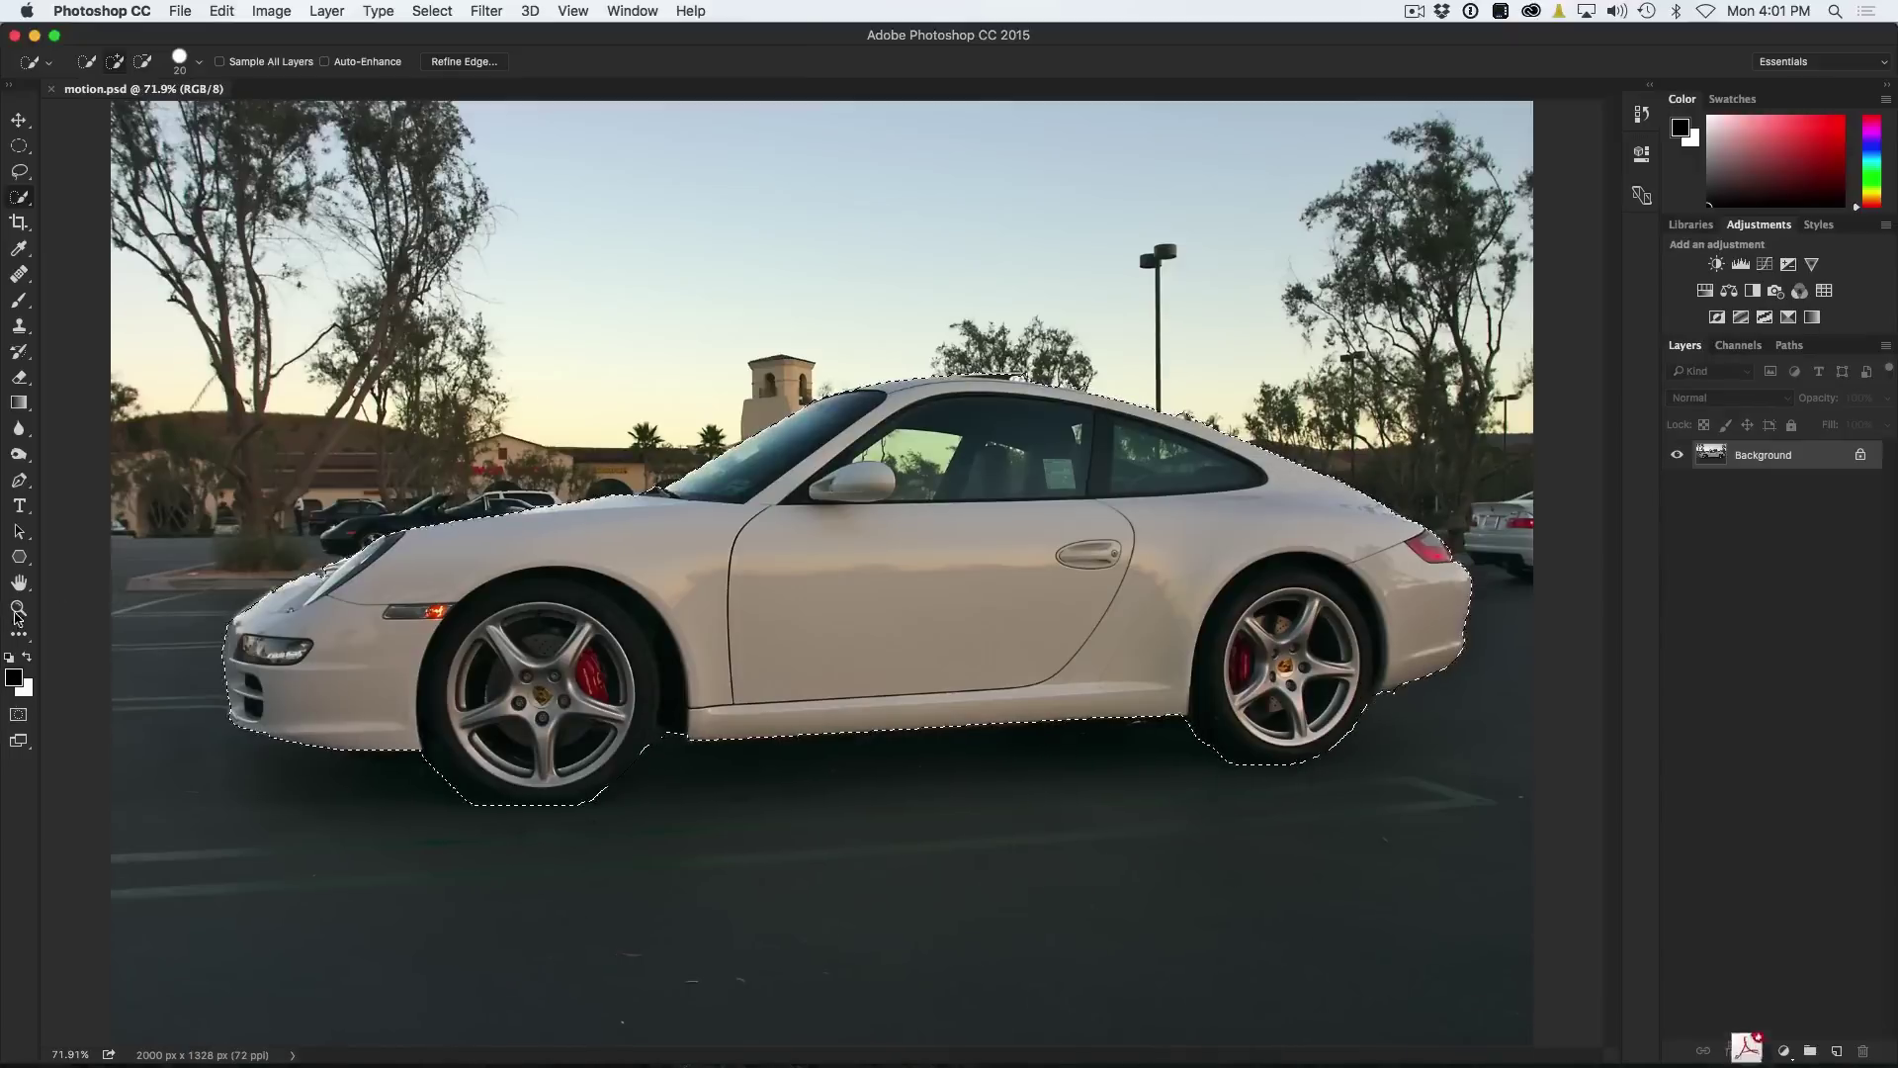
{"action": "left_click", "coordinate": [19, 716]}
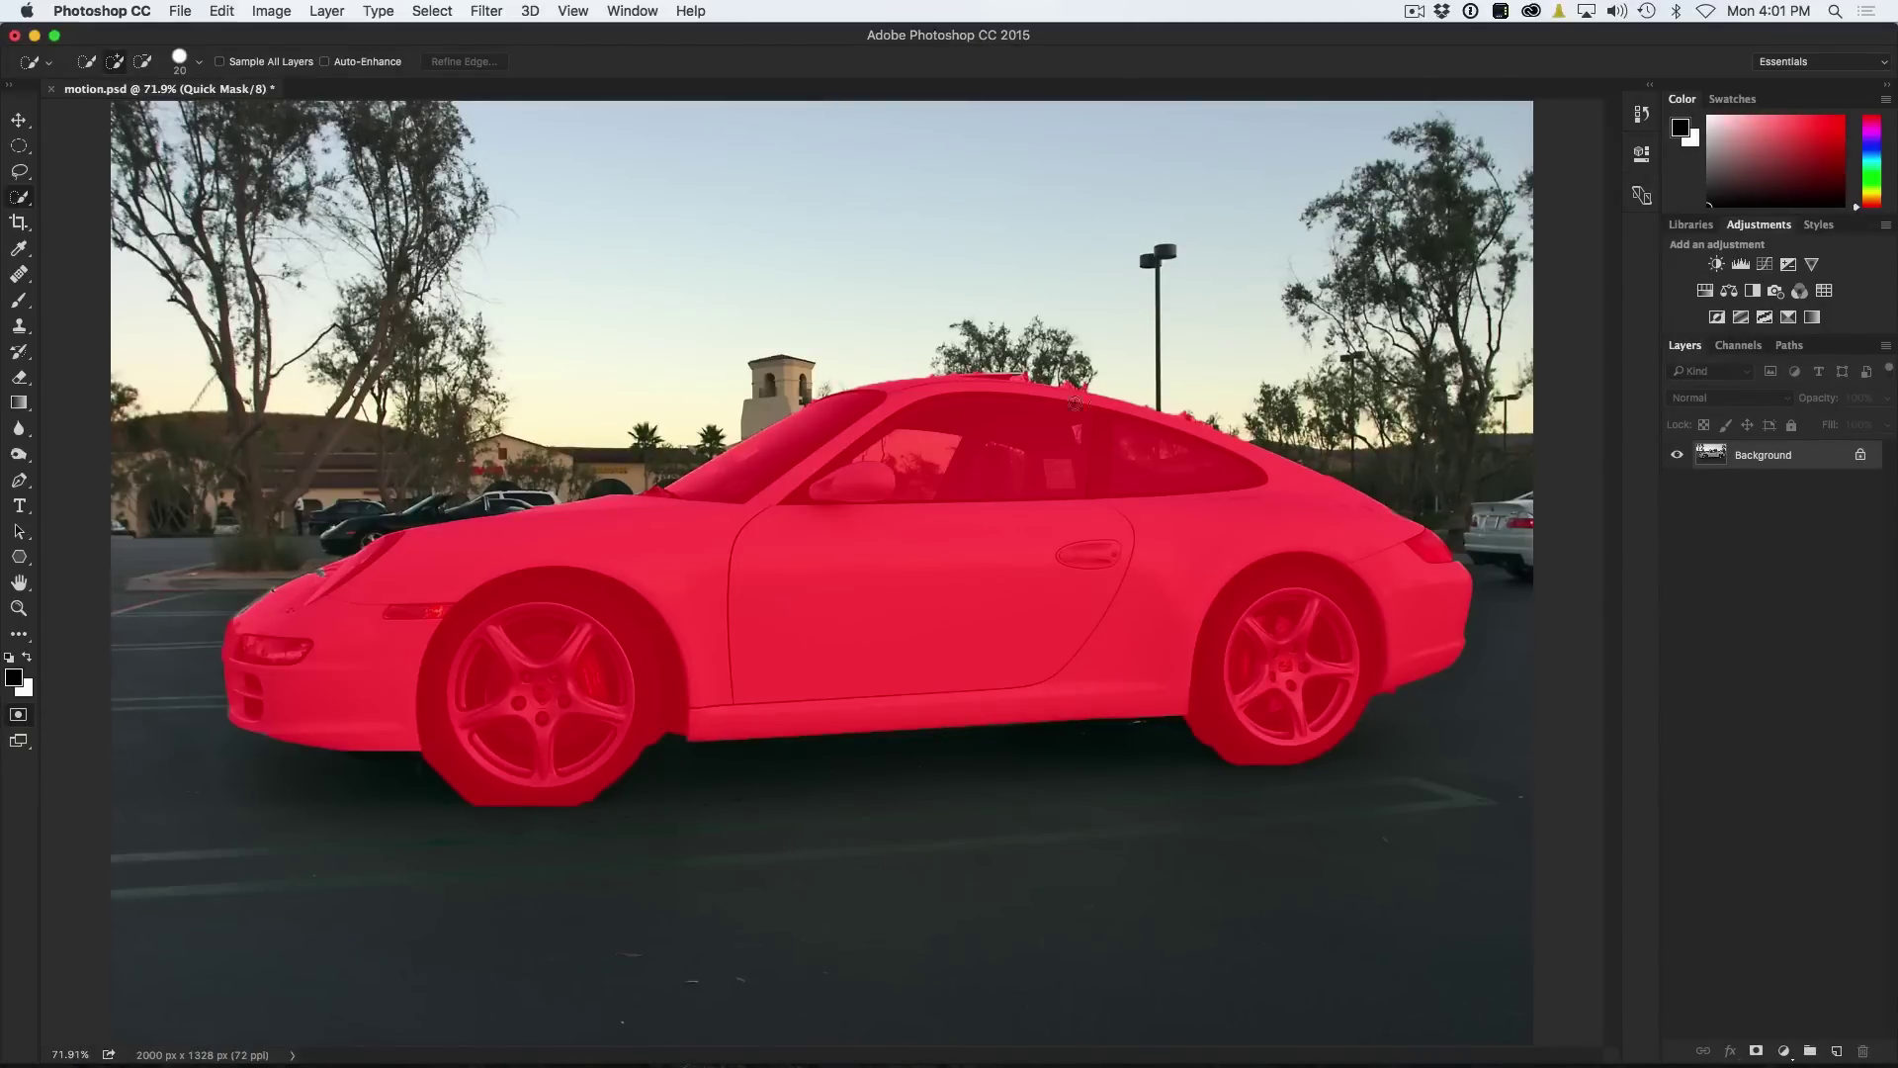
{"action": "left_click", "coordinate": [18, 716]}
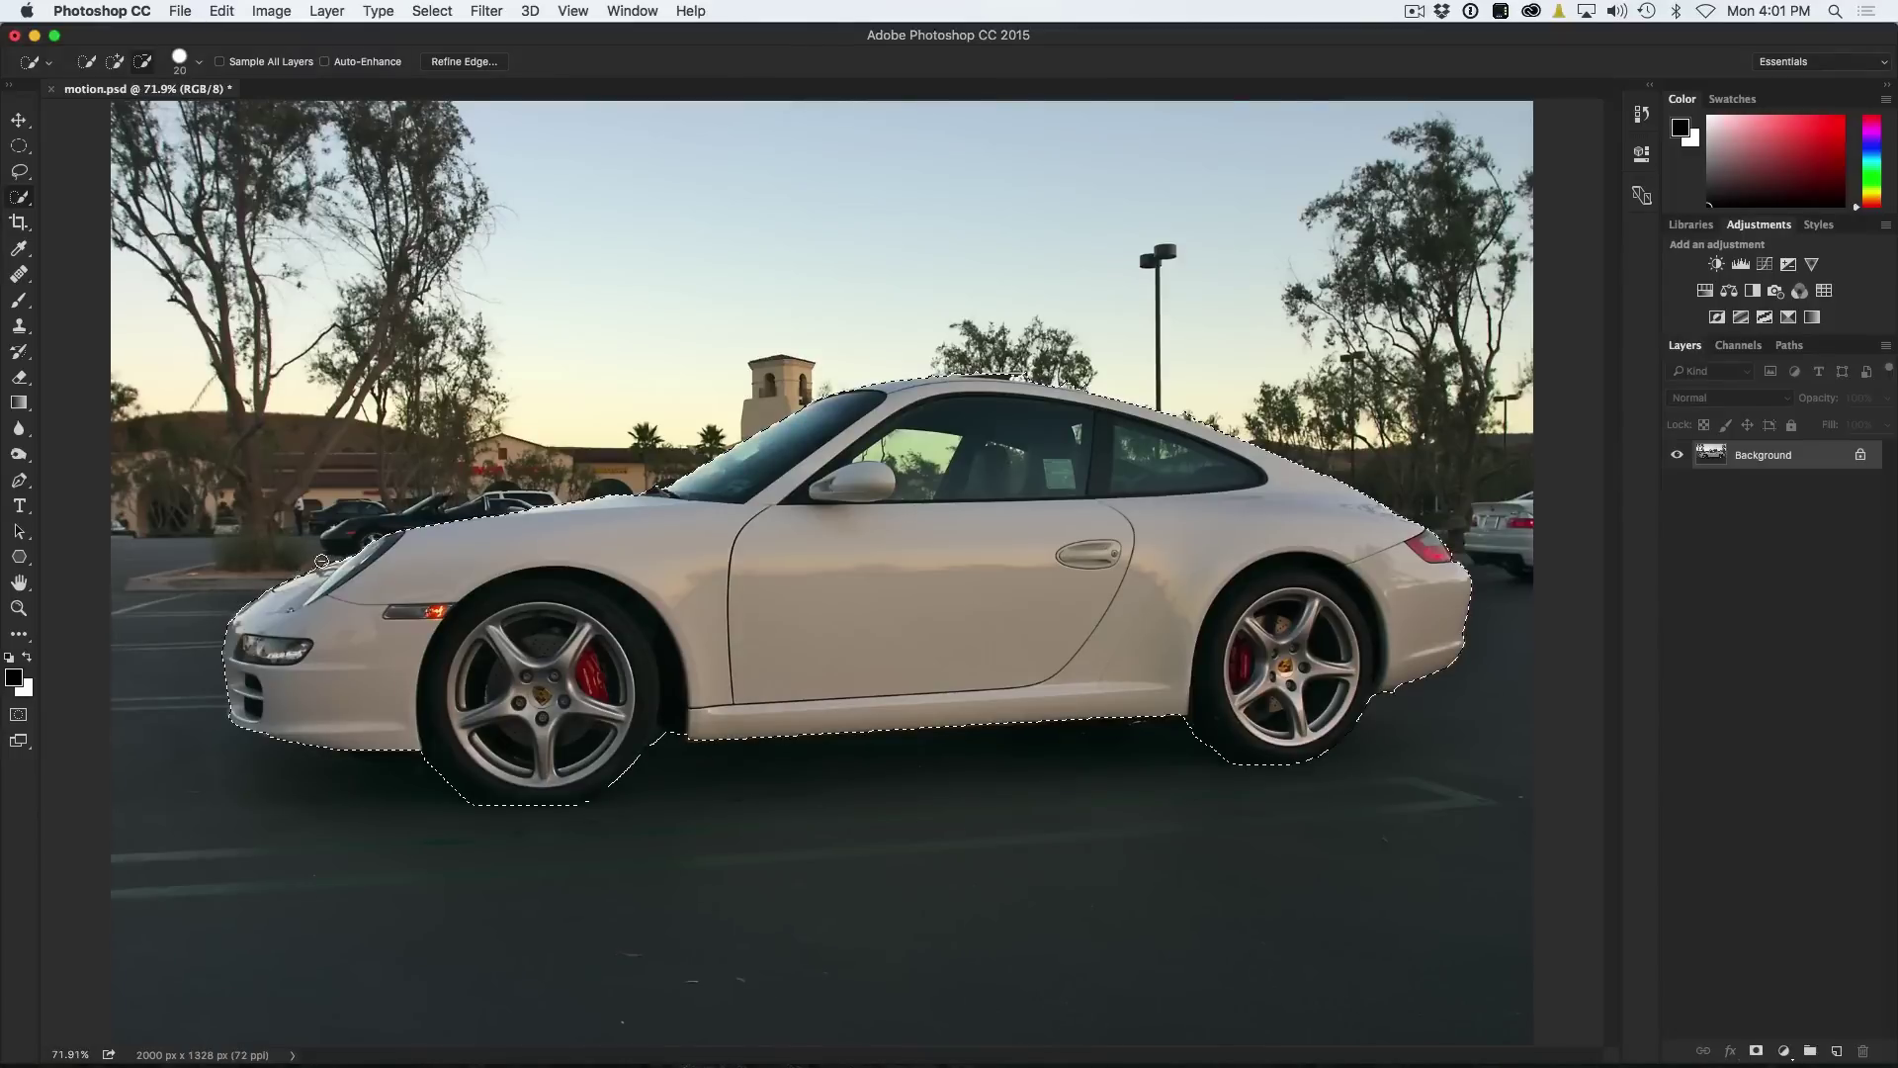
Touch up the selection edge along the hood and roof, and recheck it with the Quick Mask overlay.
{"action": "key", "text": "alt"}
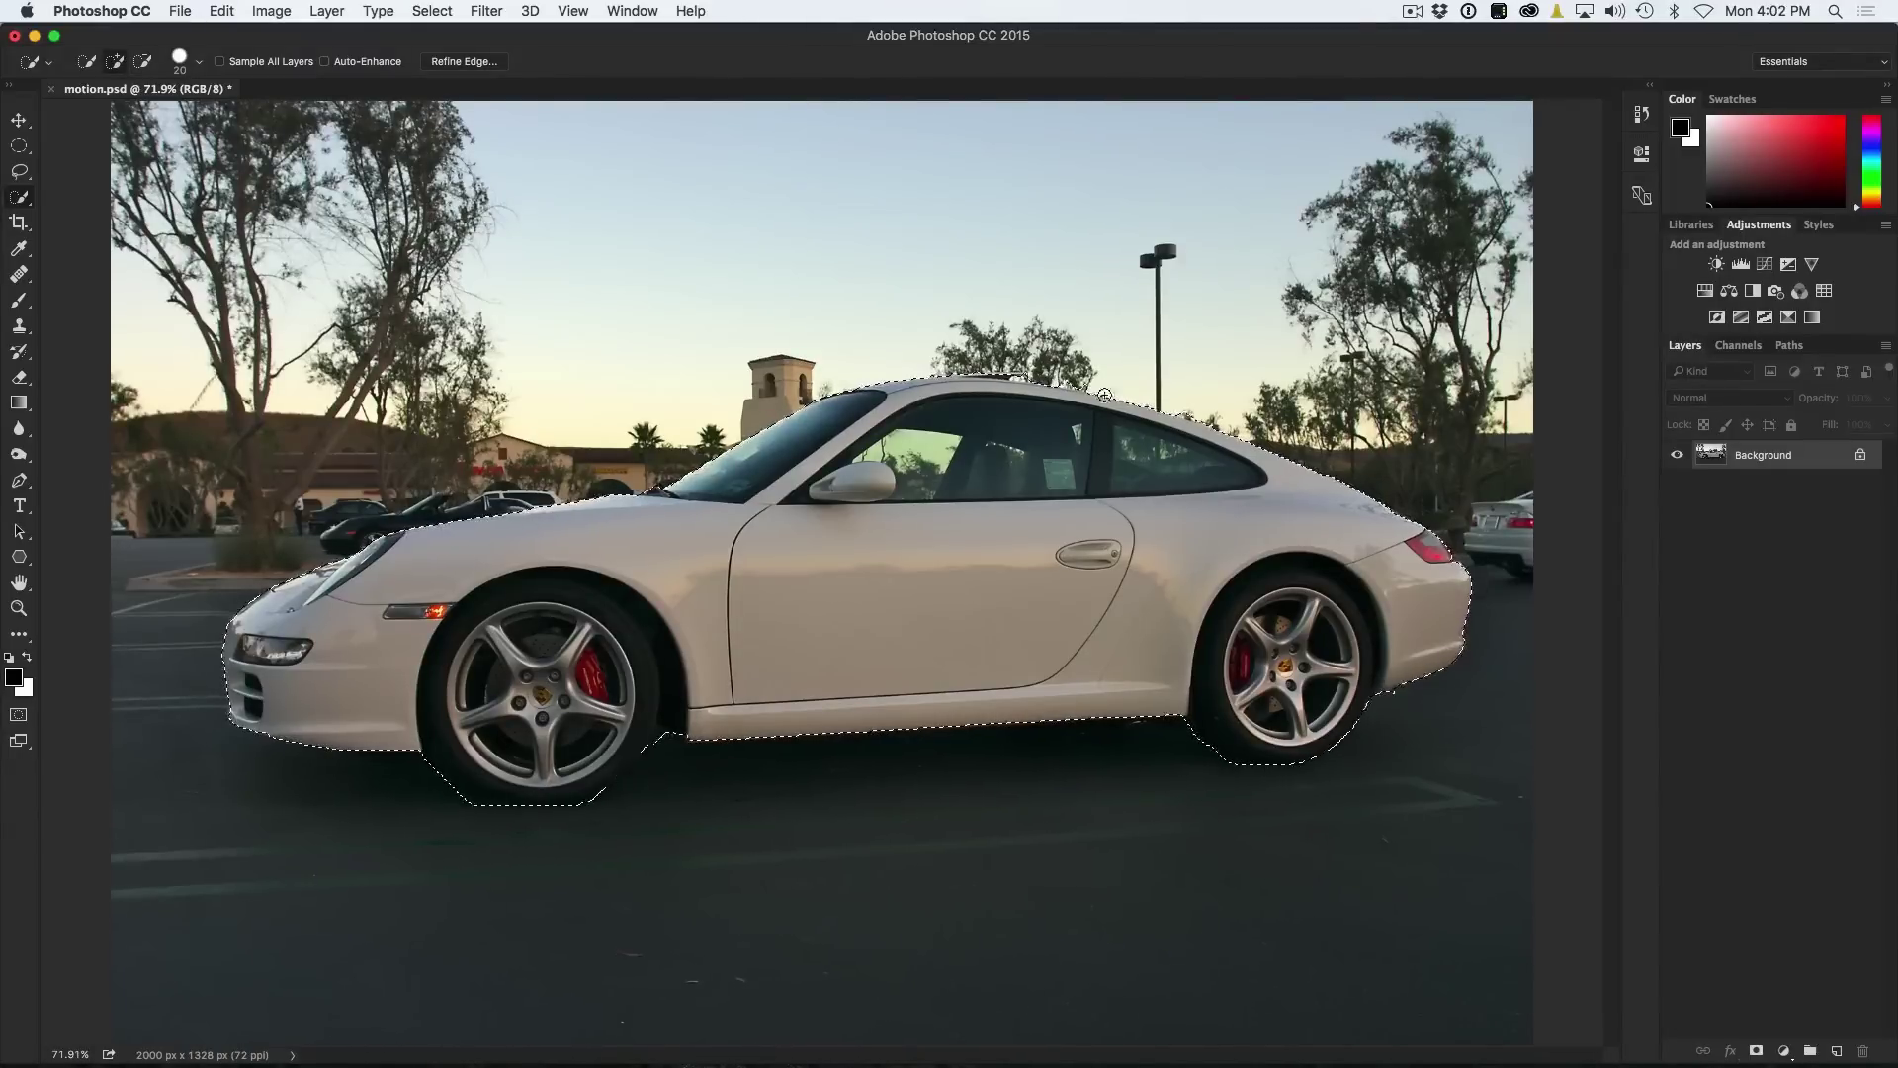
{"action": "key", "text": "alt"}
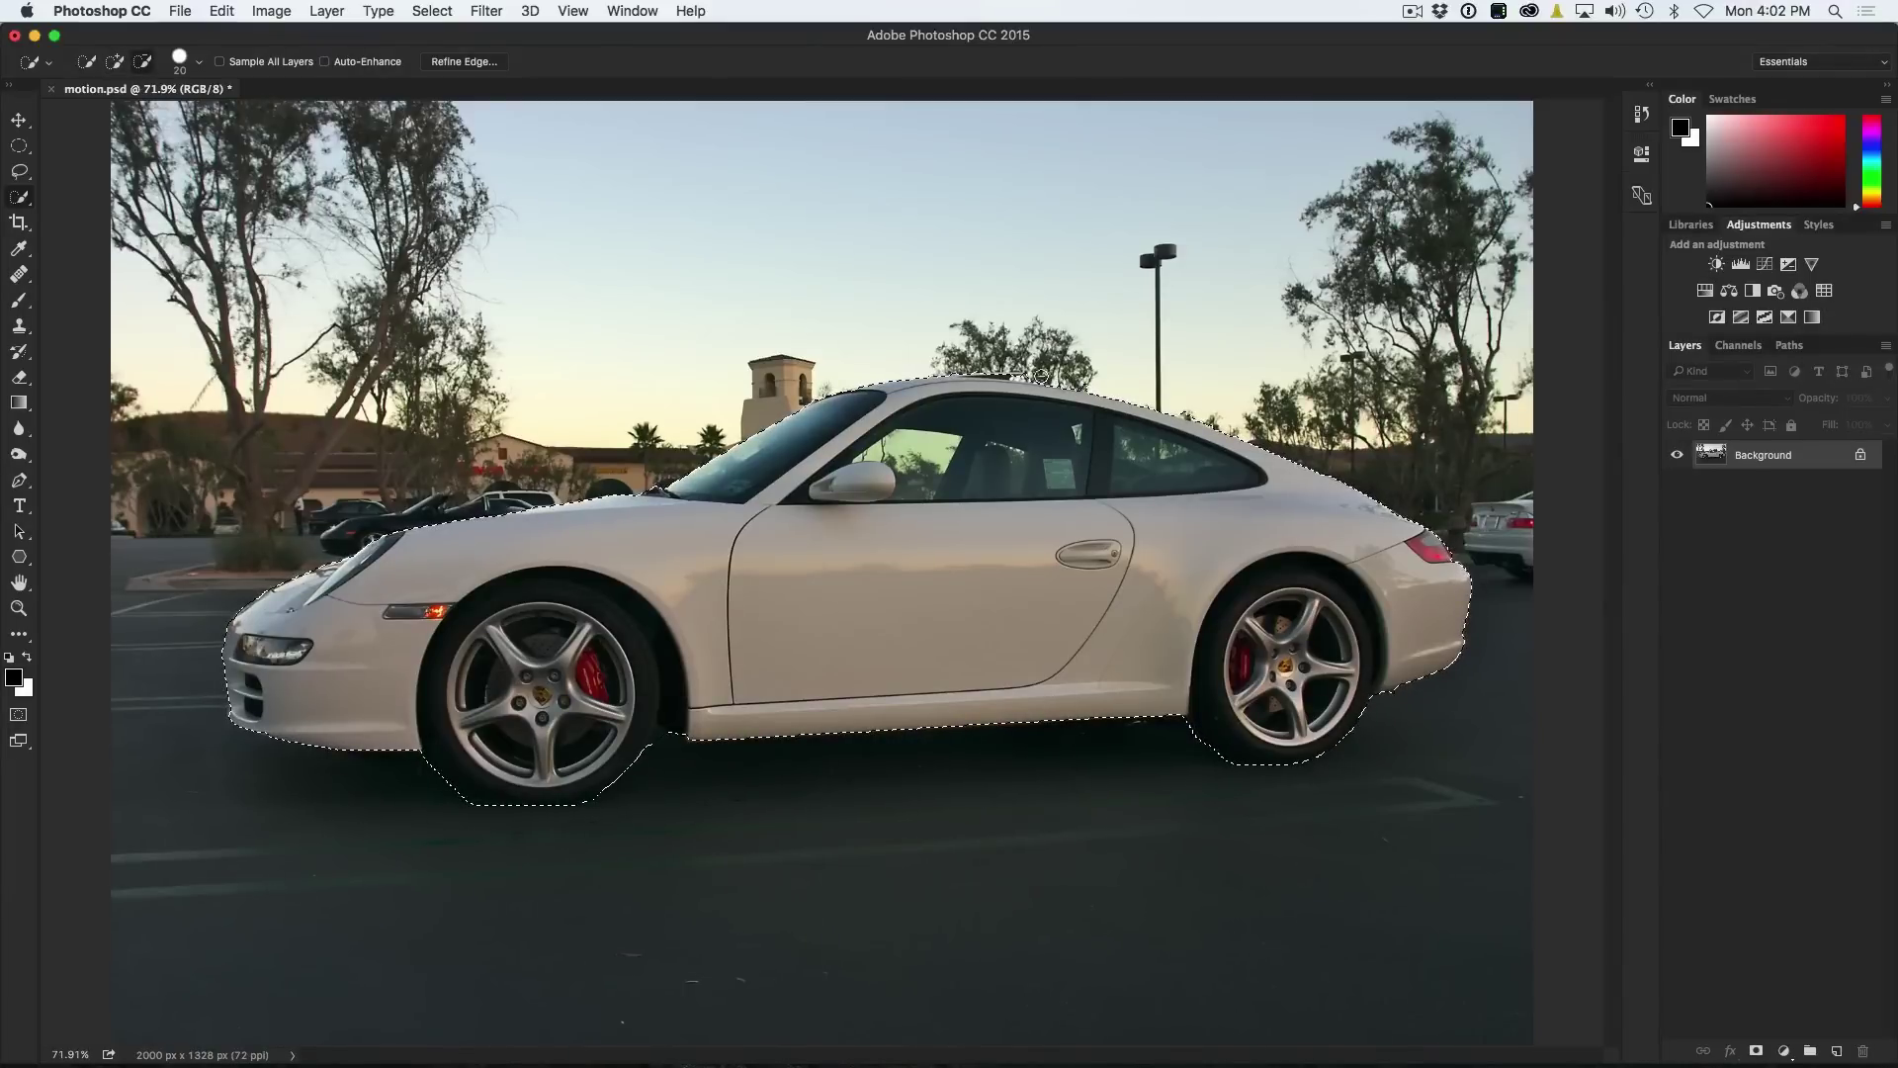
{"action": "key", "text": "alt"}
{"action": "key", "text": "alt"}
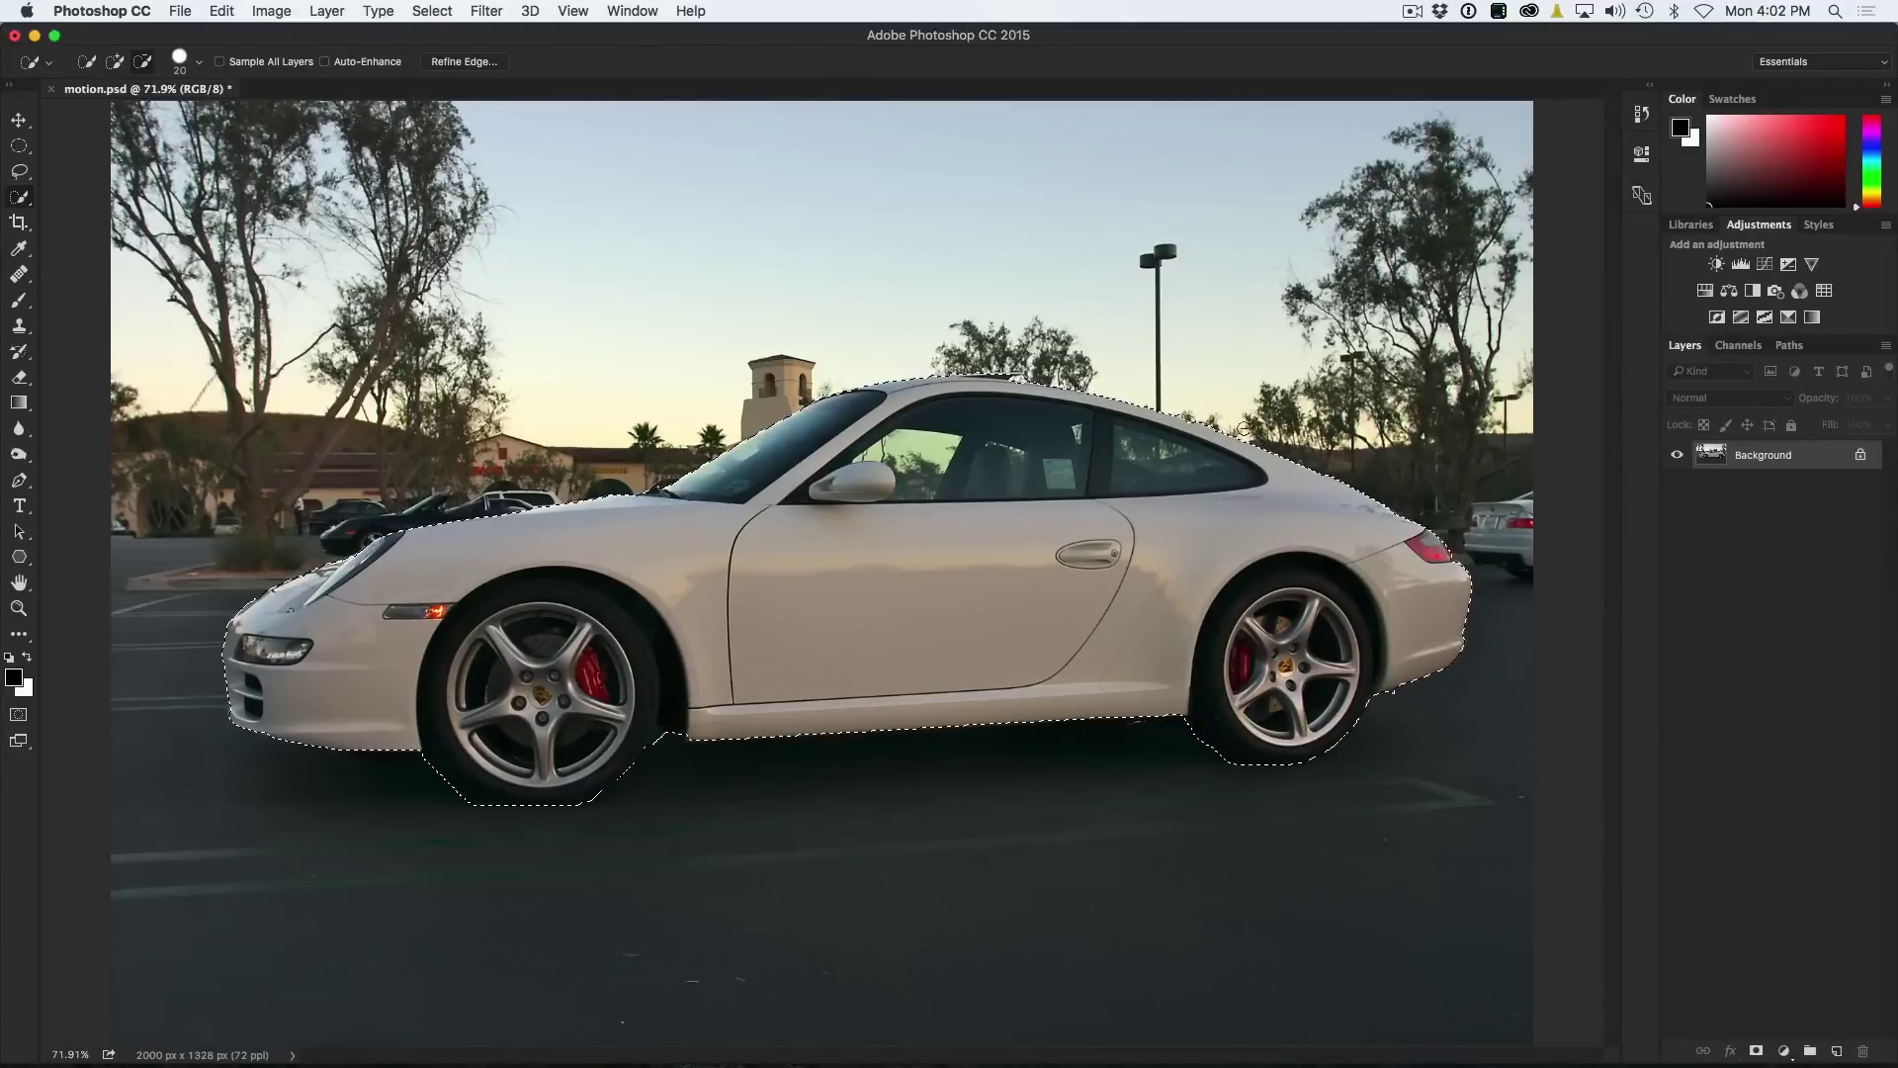
{"action": "key", "text": "alt"}
{"action": "key", "text": "q"}
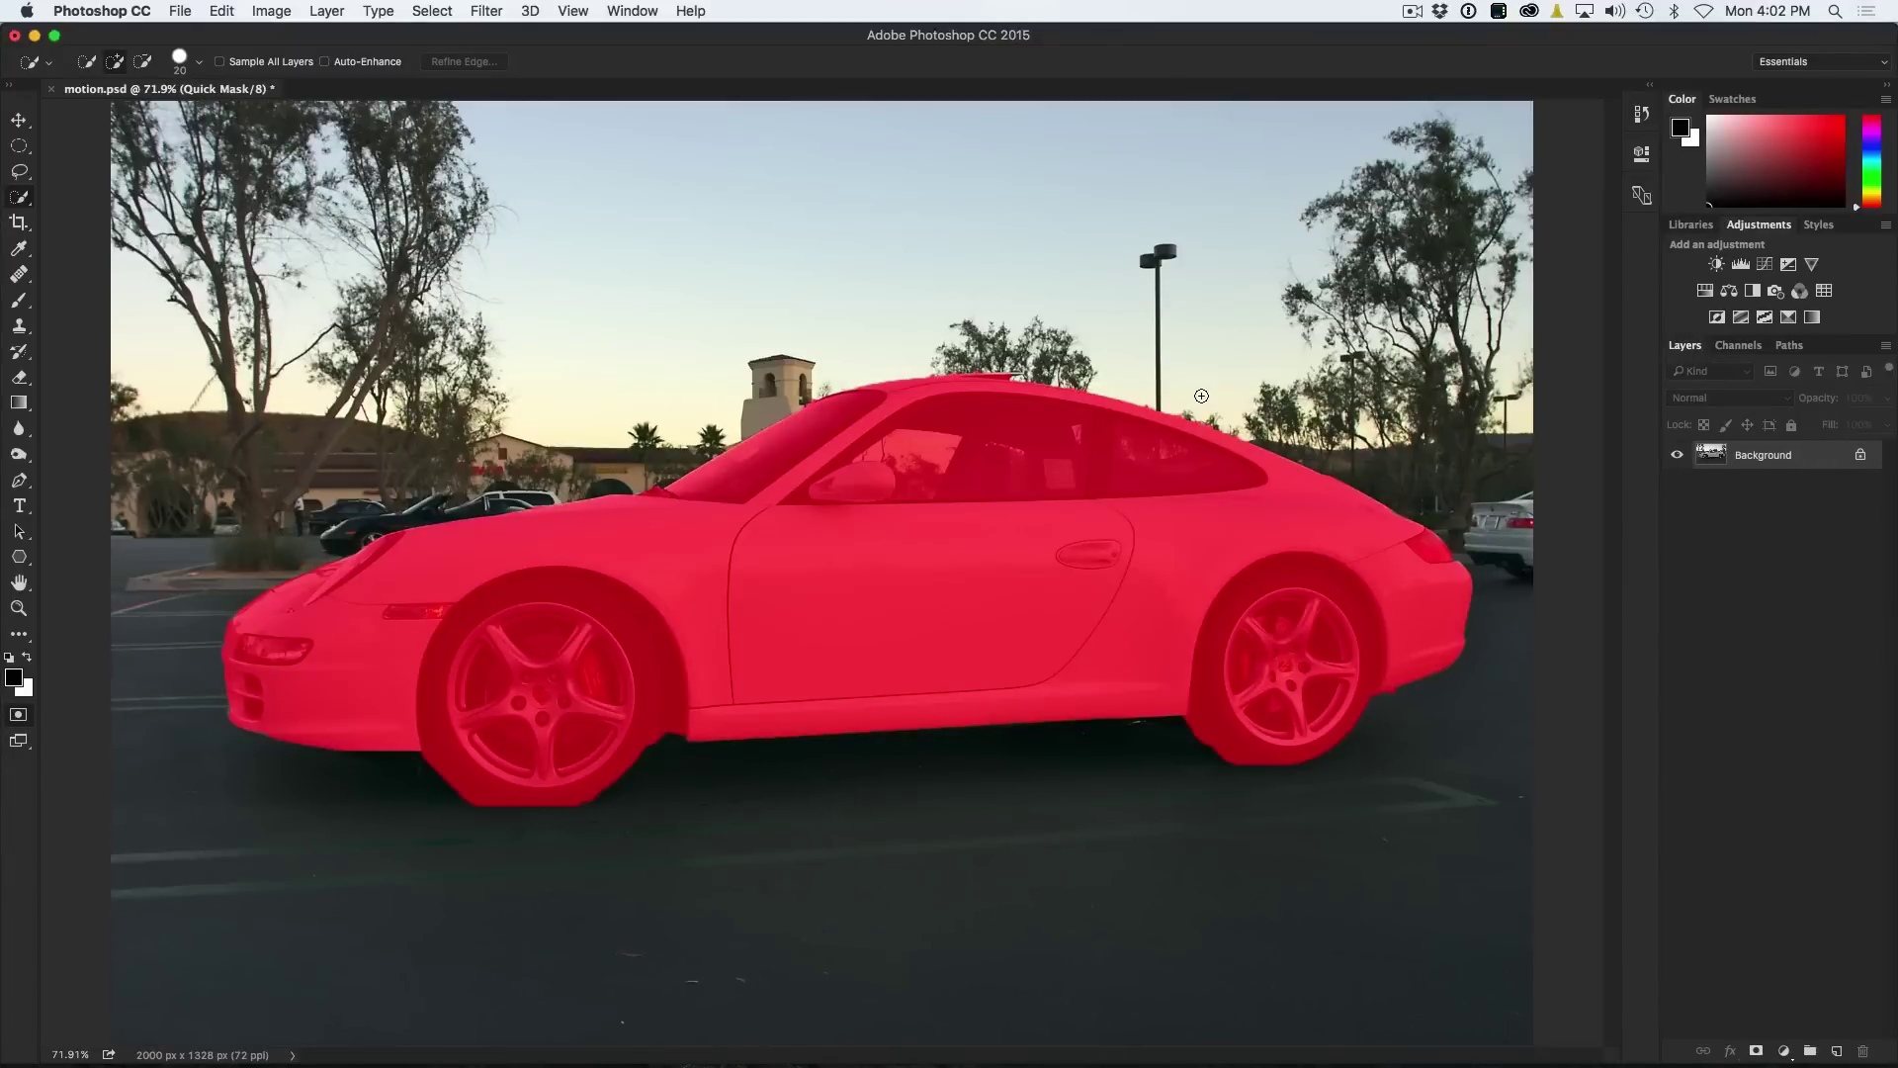
{"action": "key", "text": "q"}
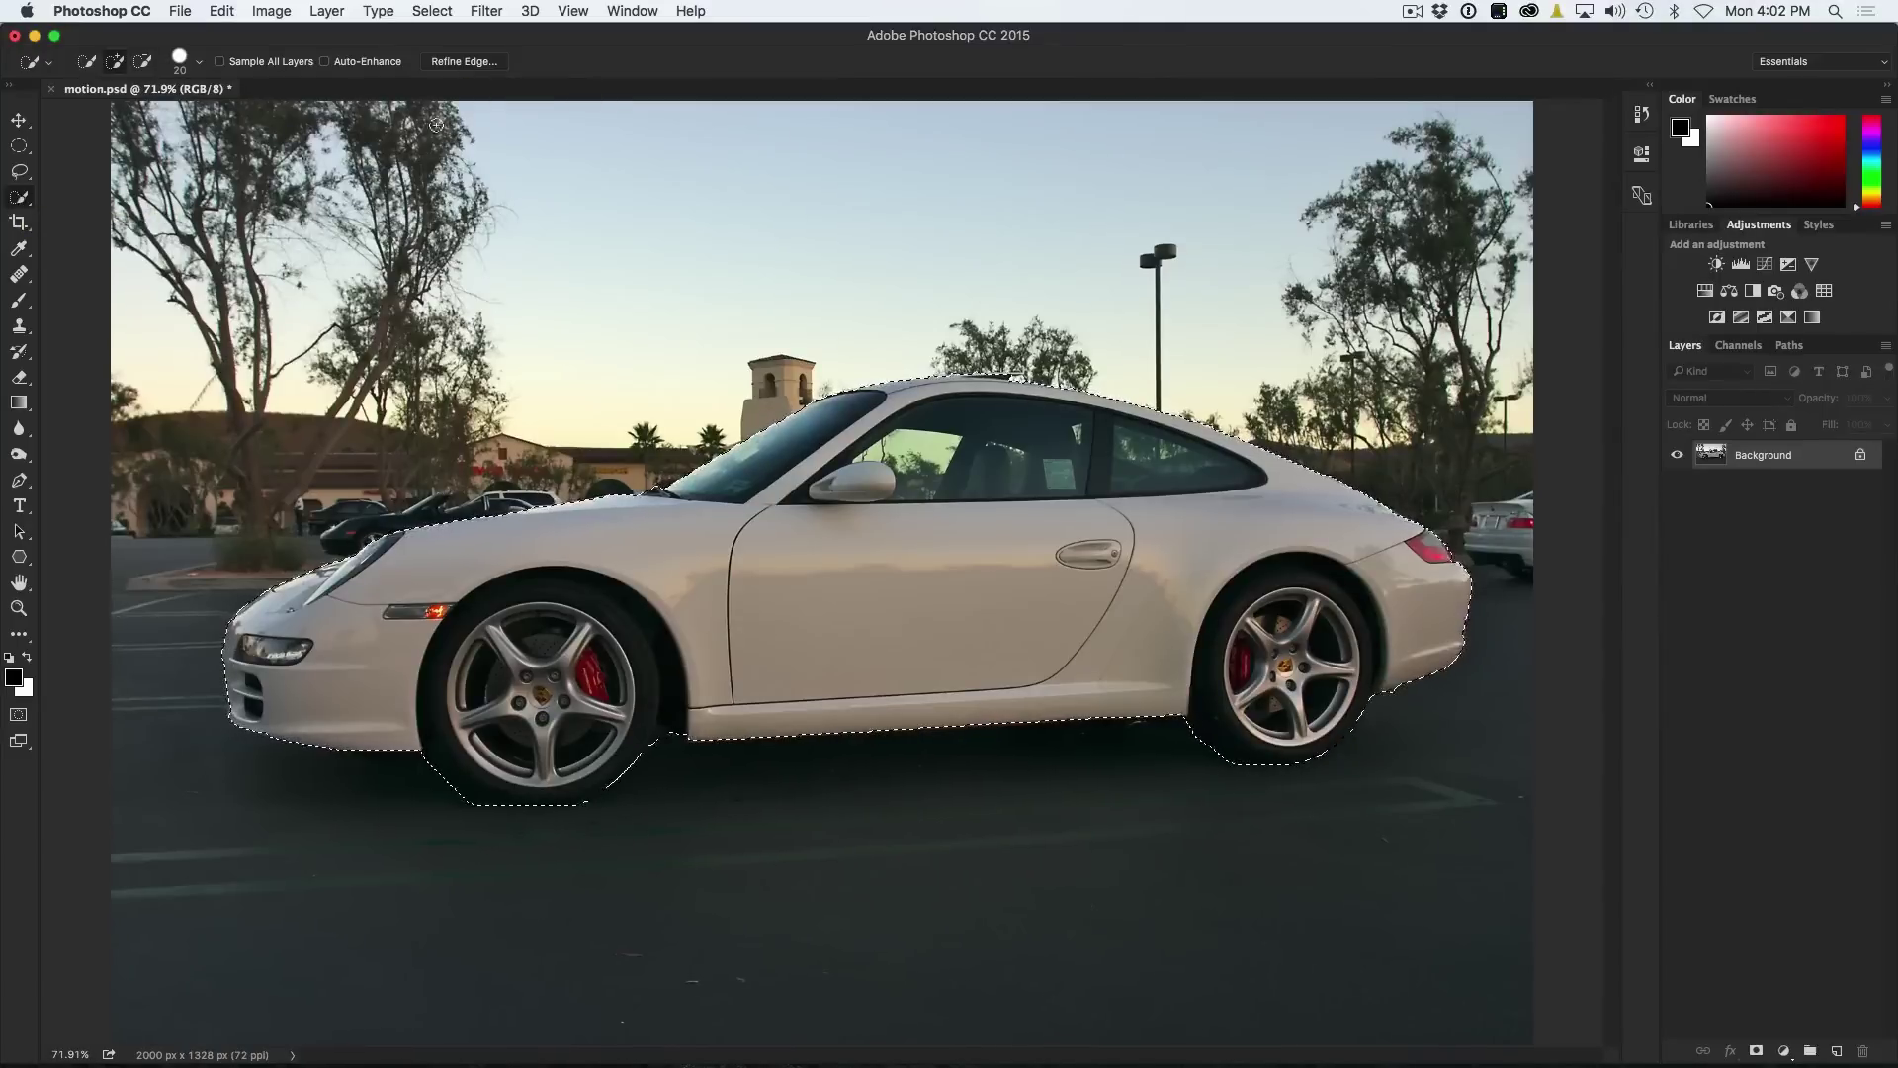
Start refining the selection edge with Show Radius on, setting Smooth to 0 and the Smart Radius to 2.2 px.
{"action": "left_click", "coordinate": [461, 61]}
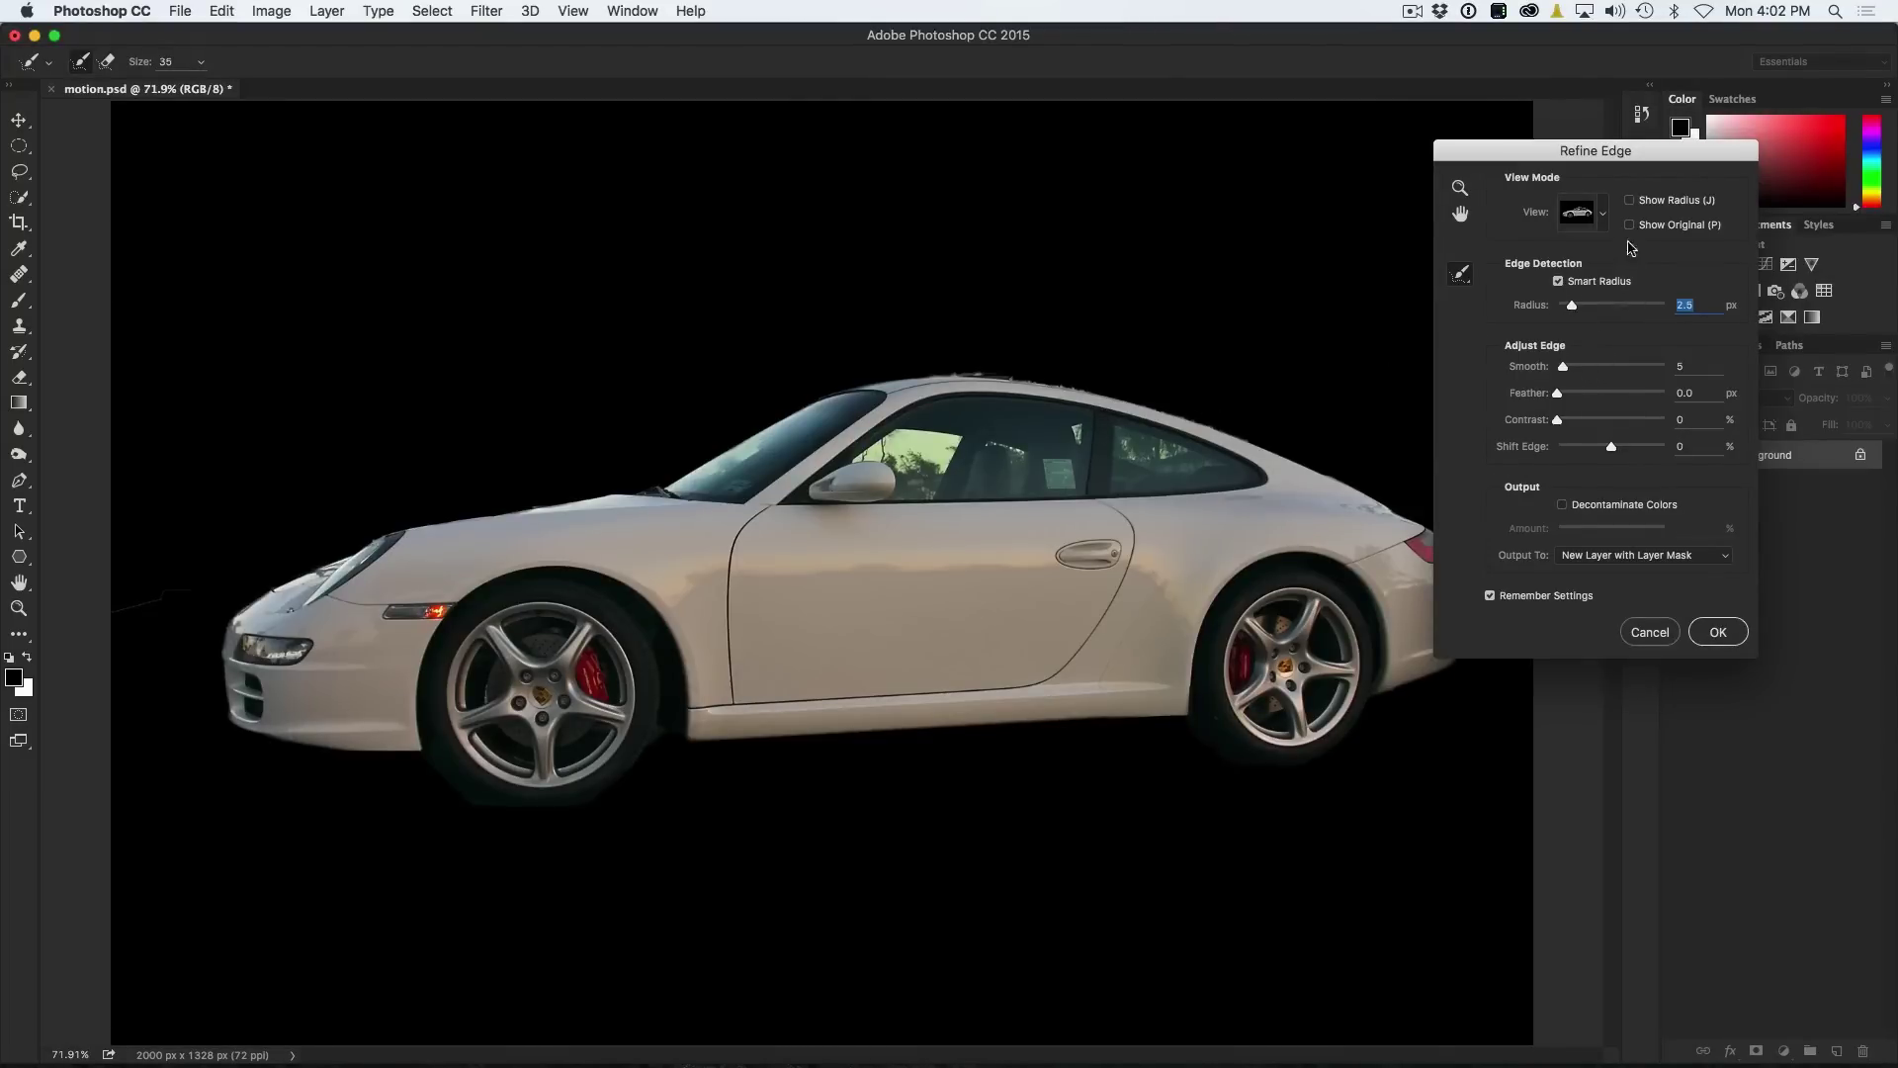
{"action": "left_click", "coordinate": [1629, 200]}
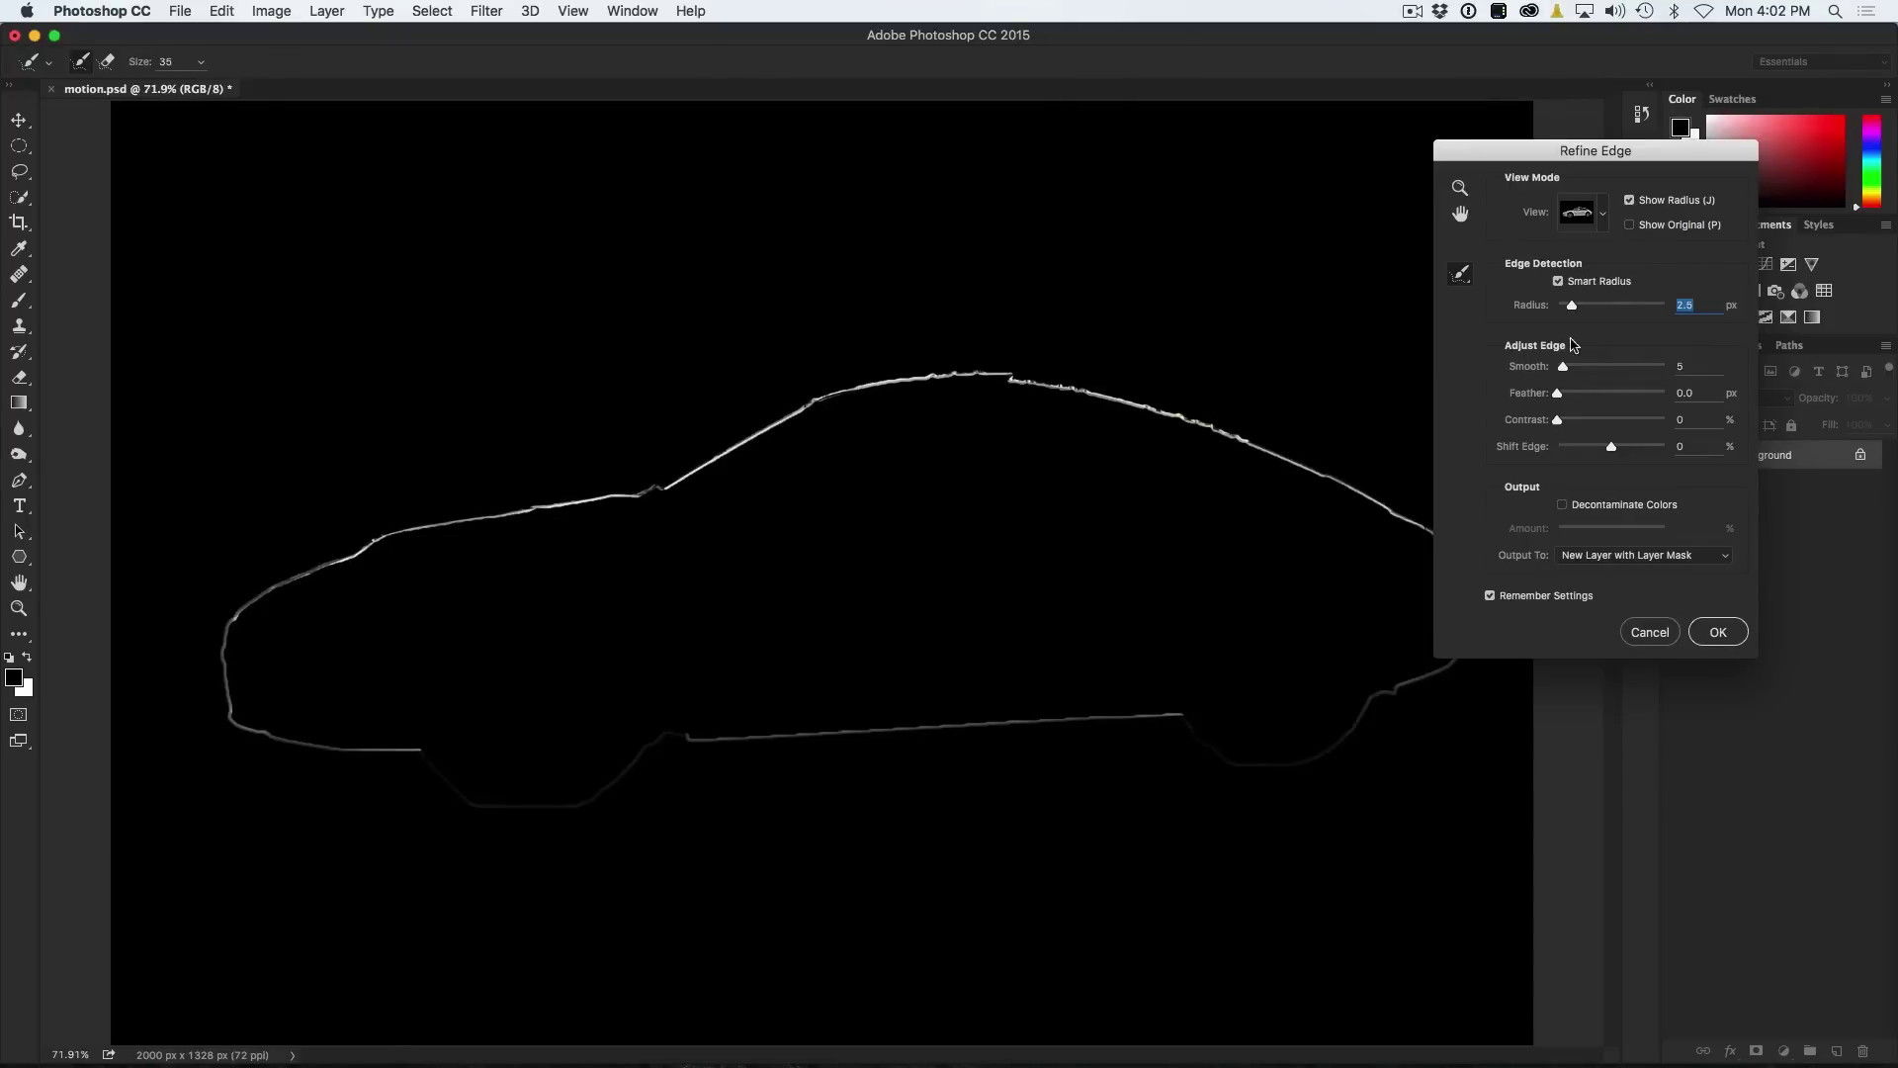
{"action": "left_click_drag", "start_coordinate": [1566, 369], "coordinate": [1539, 373]}
{"action": "left_click", "coordinate": [1566, 306]}
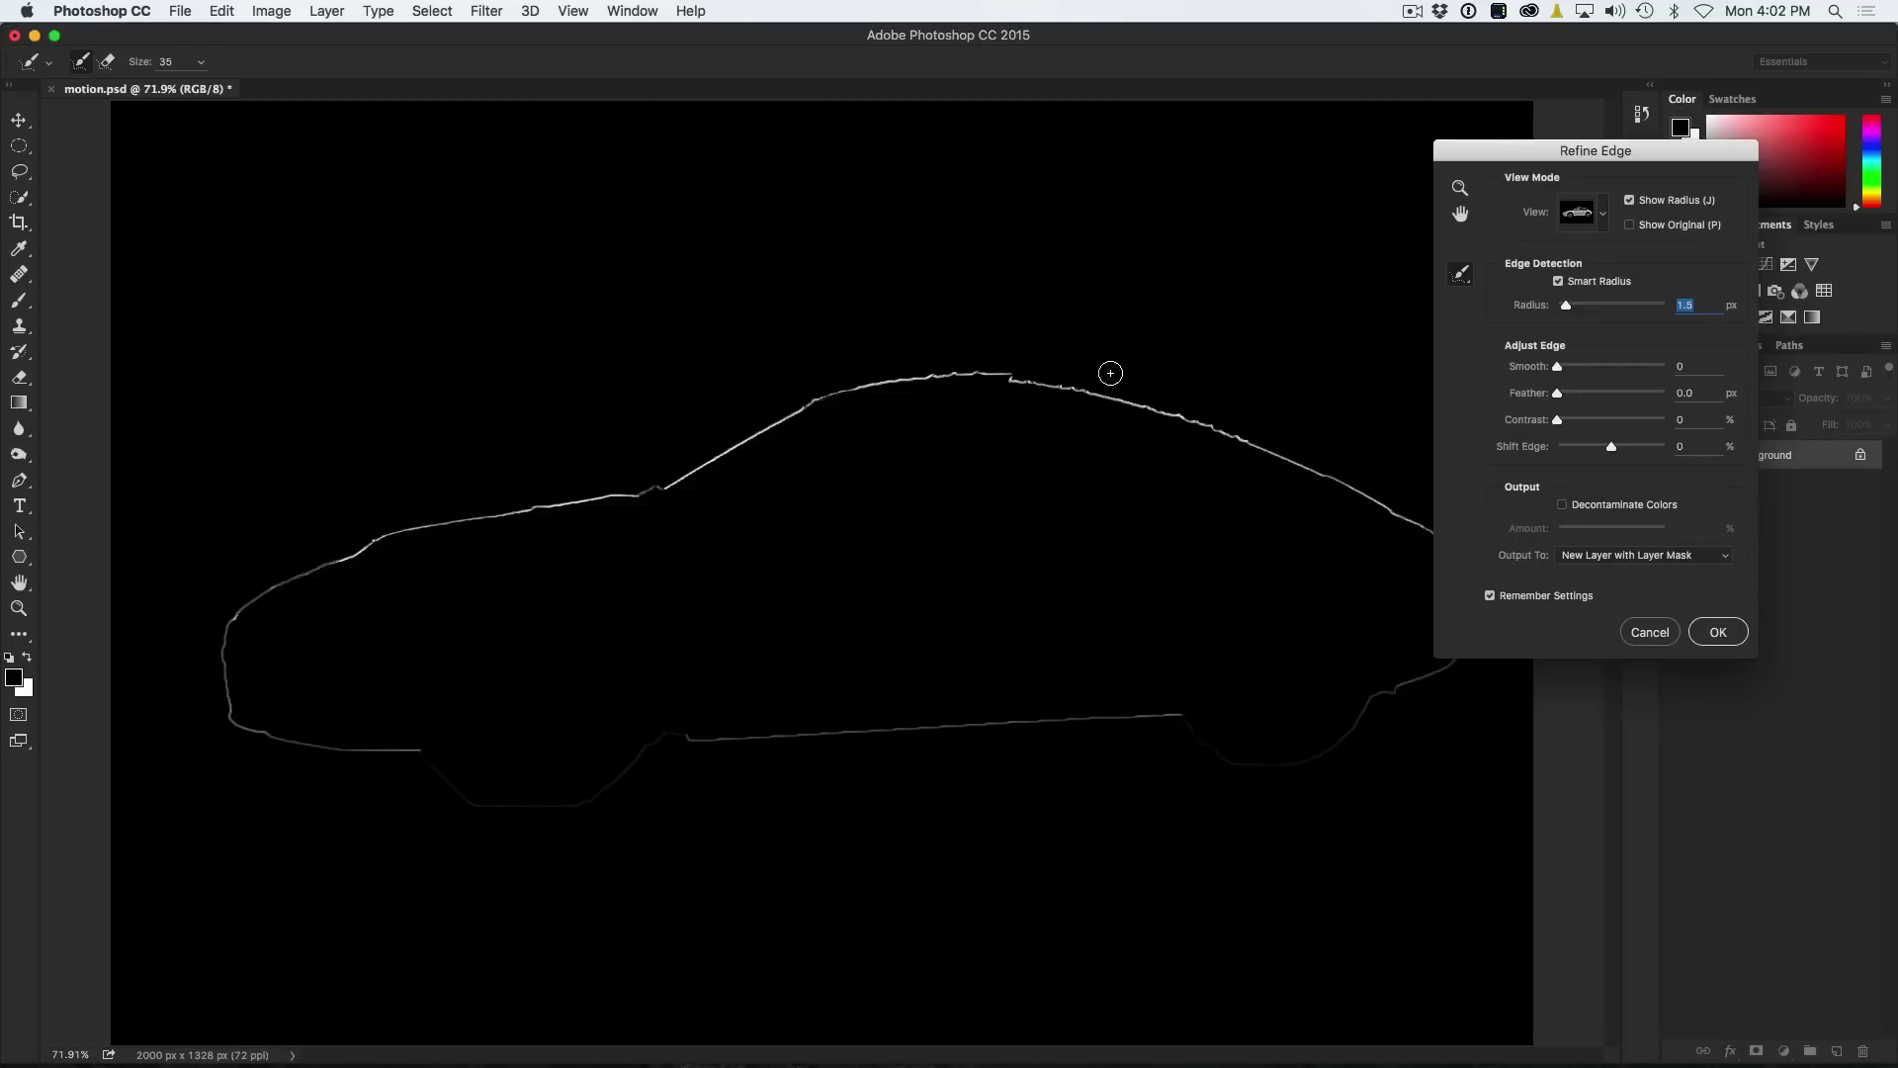
{"action": "left_click_drag", "start_coordinate": [1566, 307], "coordinate": [1621, 307]}
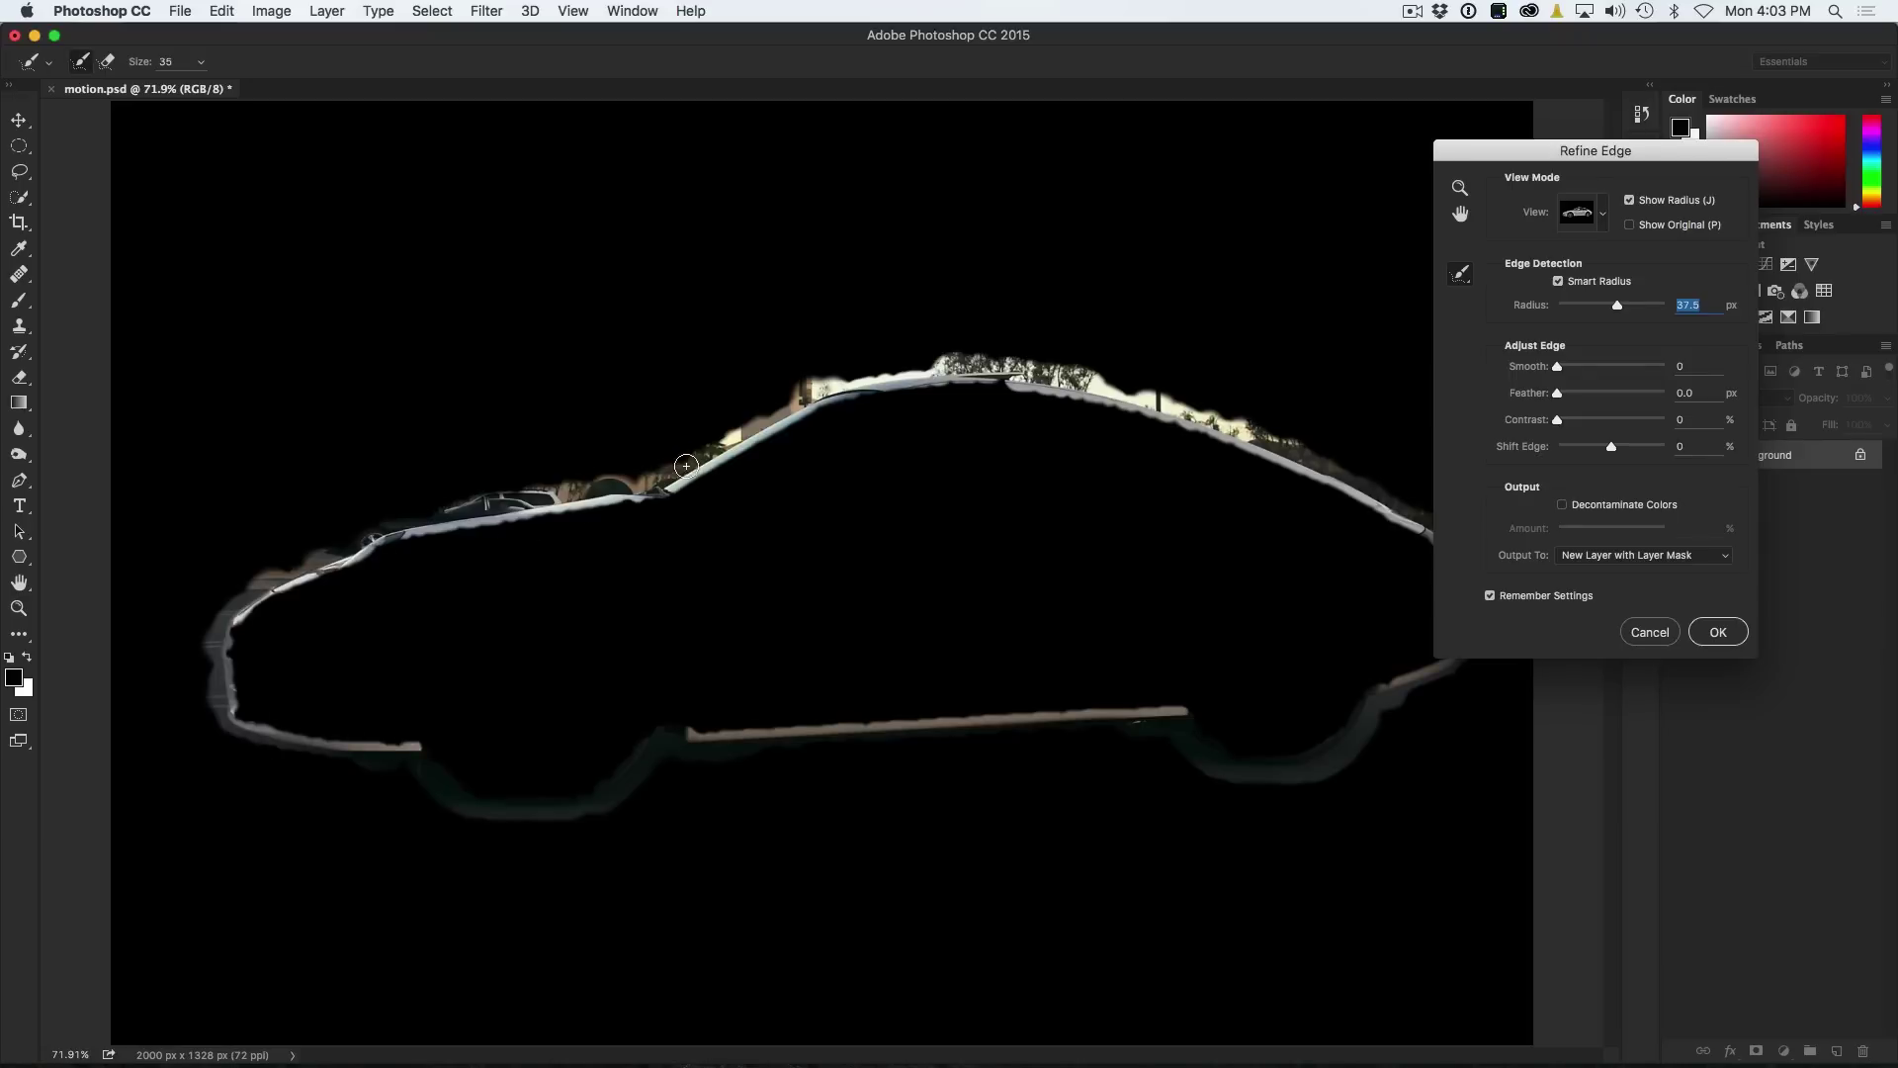
{"action": "left_click_drag", "start_coordinate": [1617, 306], "coordinate": [1579, 309]}
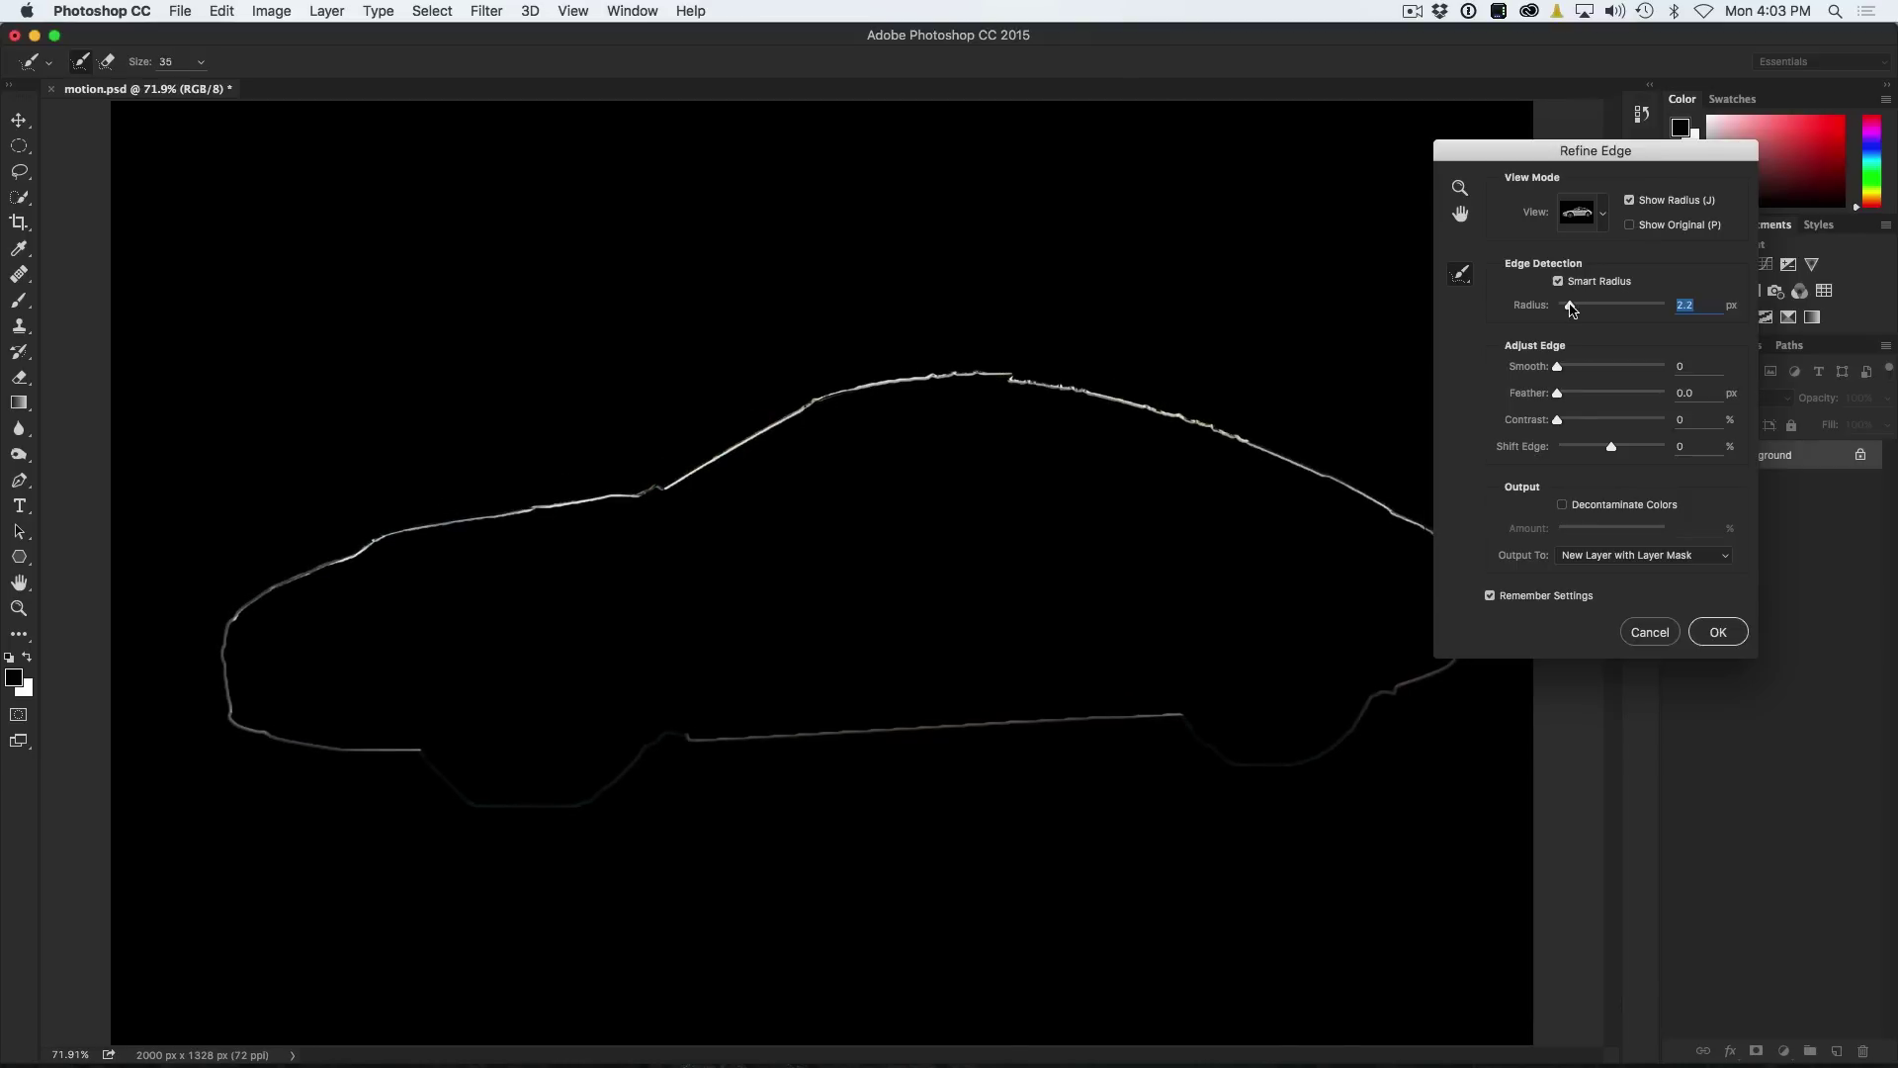
Turn off Show Radius and compare the cutout on white and black backgrounds, finishing with the On White view.
{"action": "left_click", "coordinate": [1603, 214]}
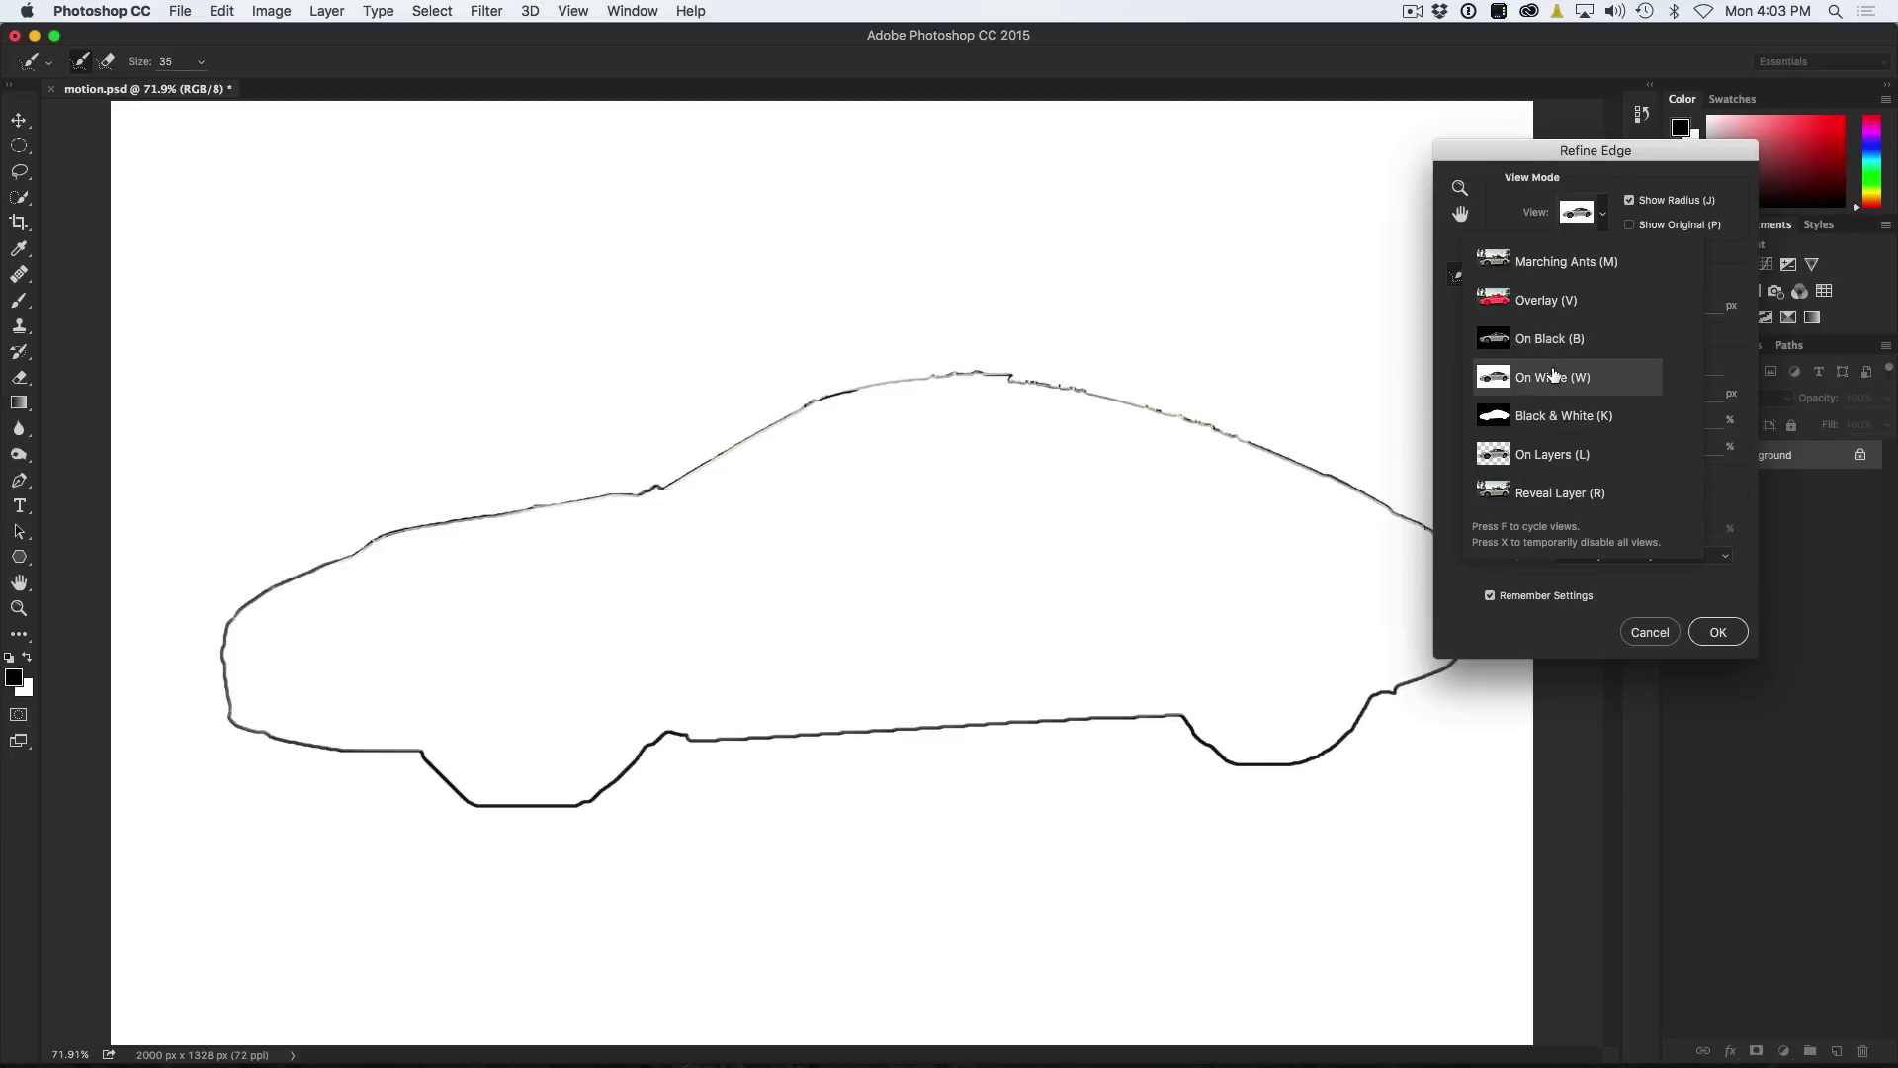
{"action": "left_click", "coordinate": [1629, 200]}
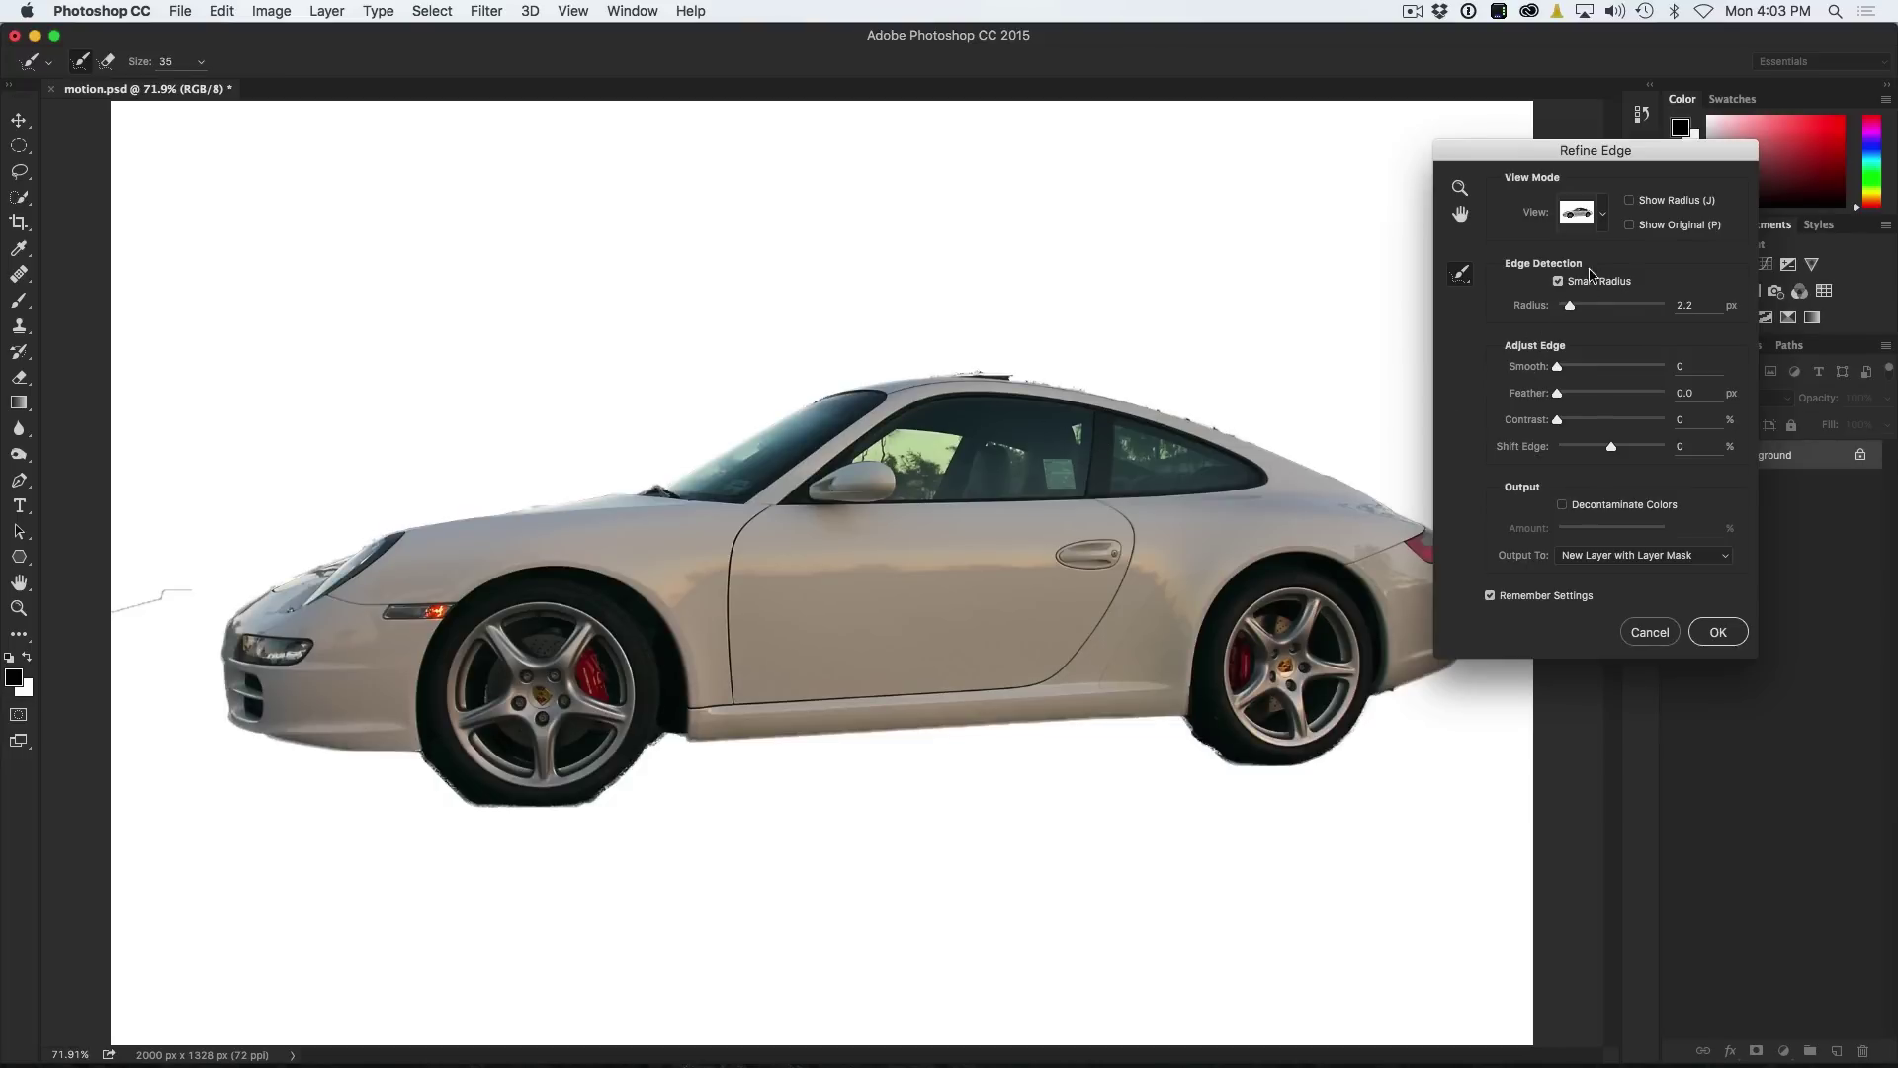
{"action": "left_click", "coordinate": [1604, 217]}
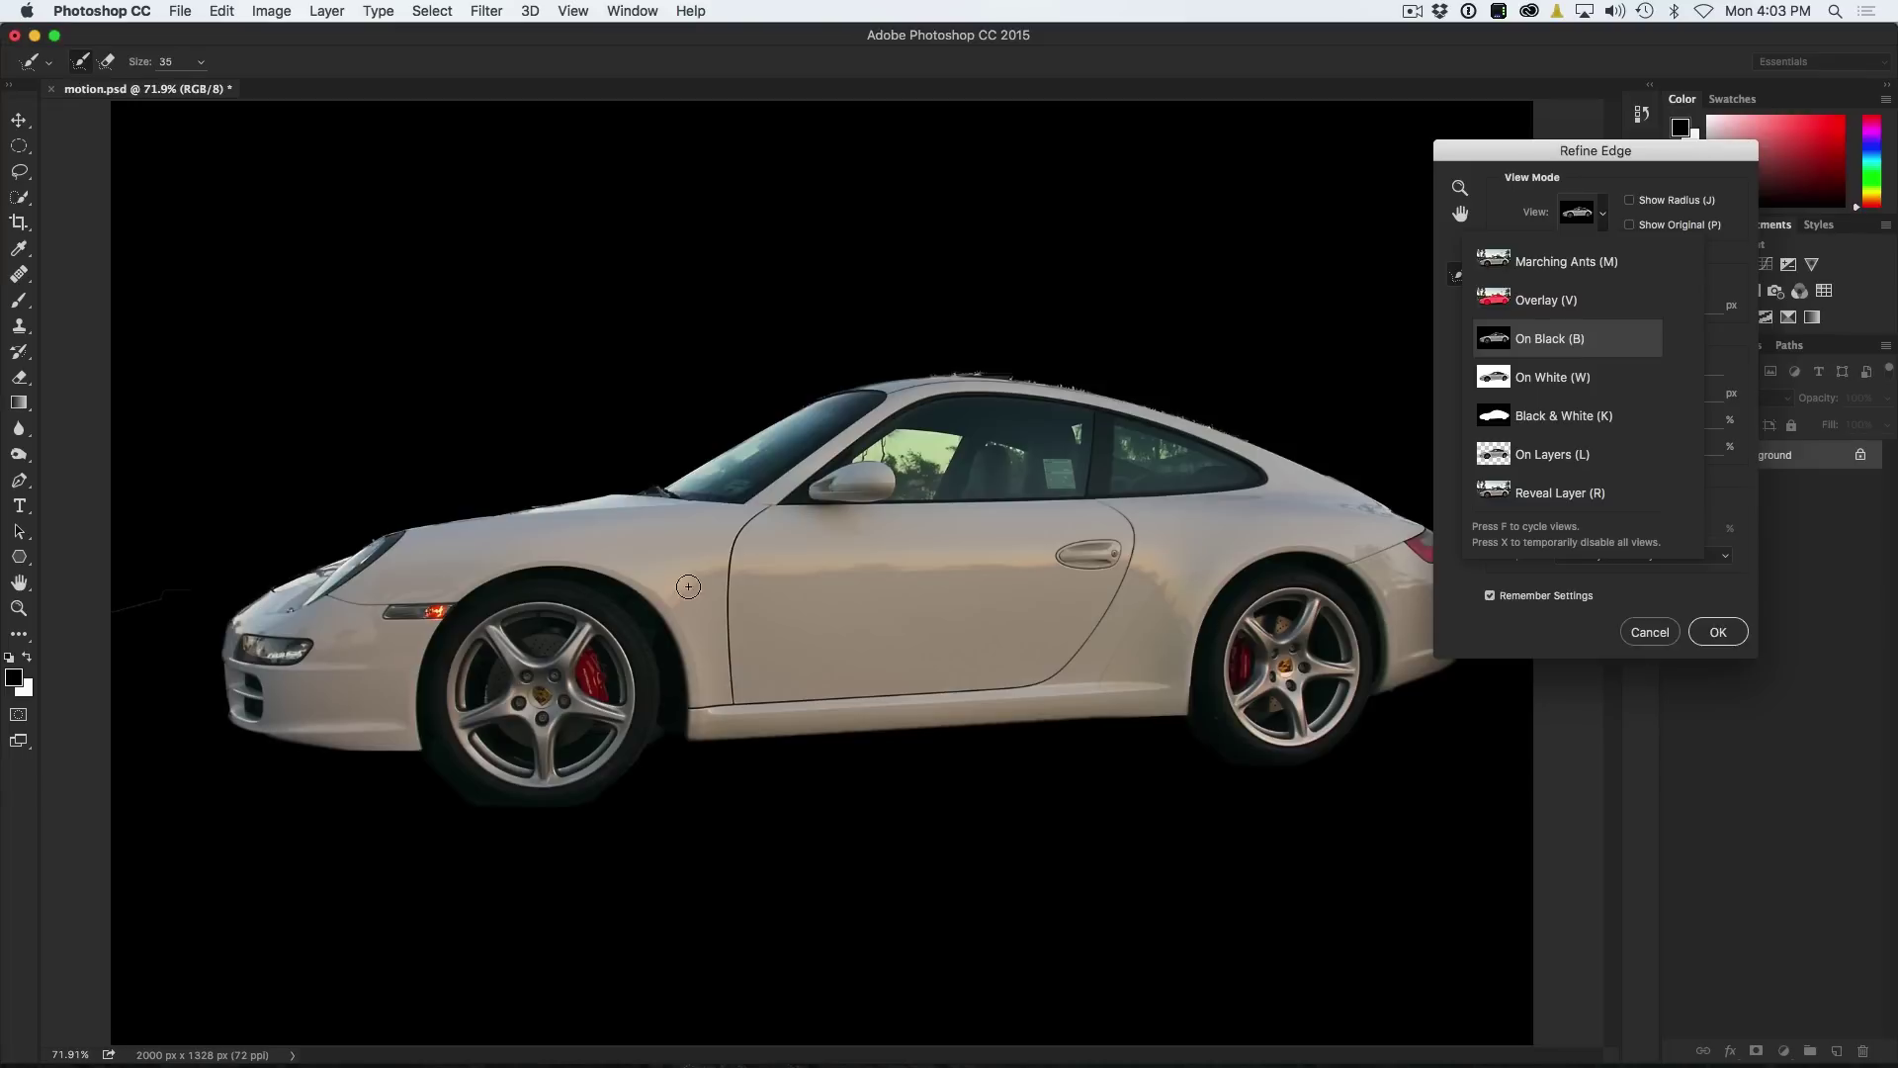
{"action": "left_click", "coordinate": [1602, 210]}
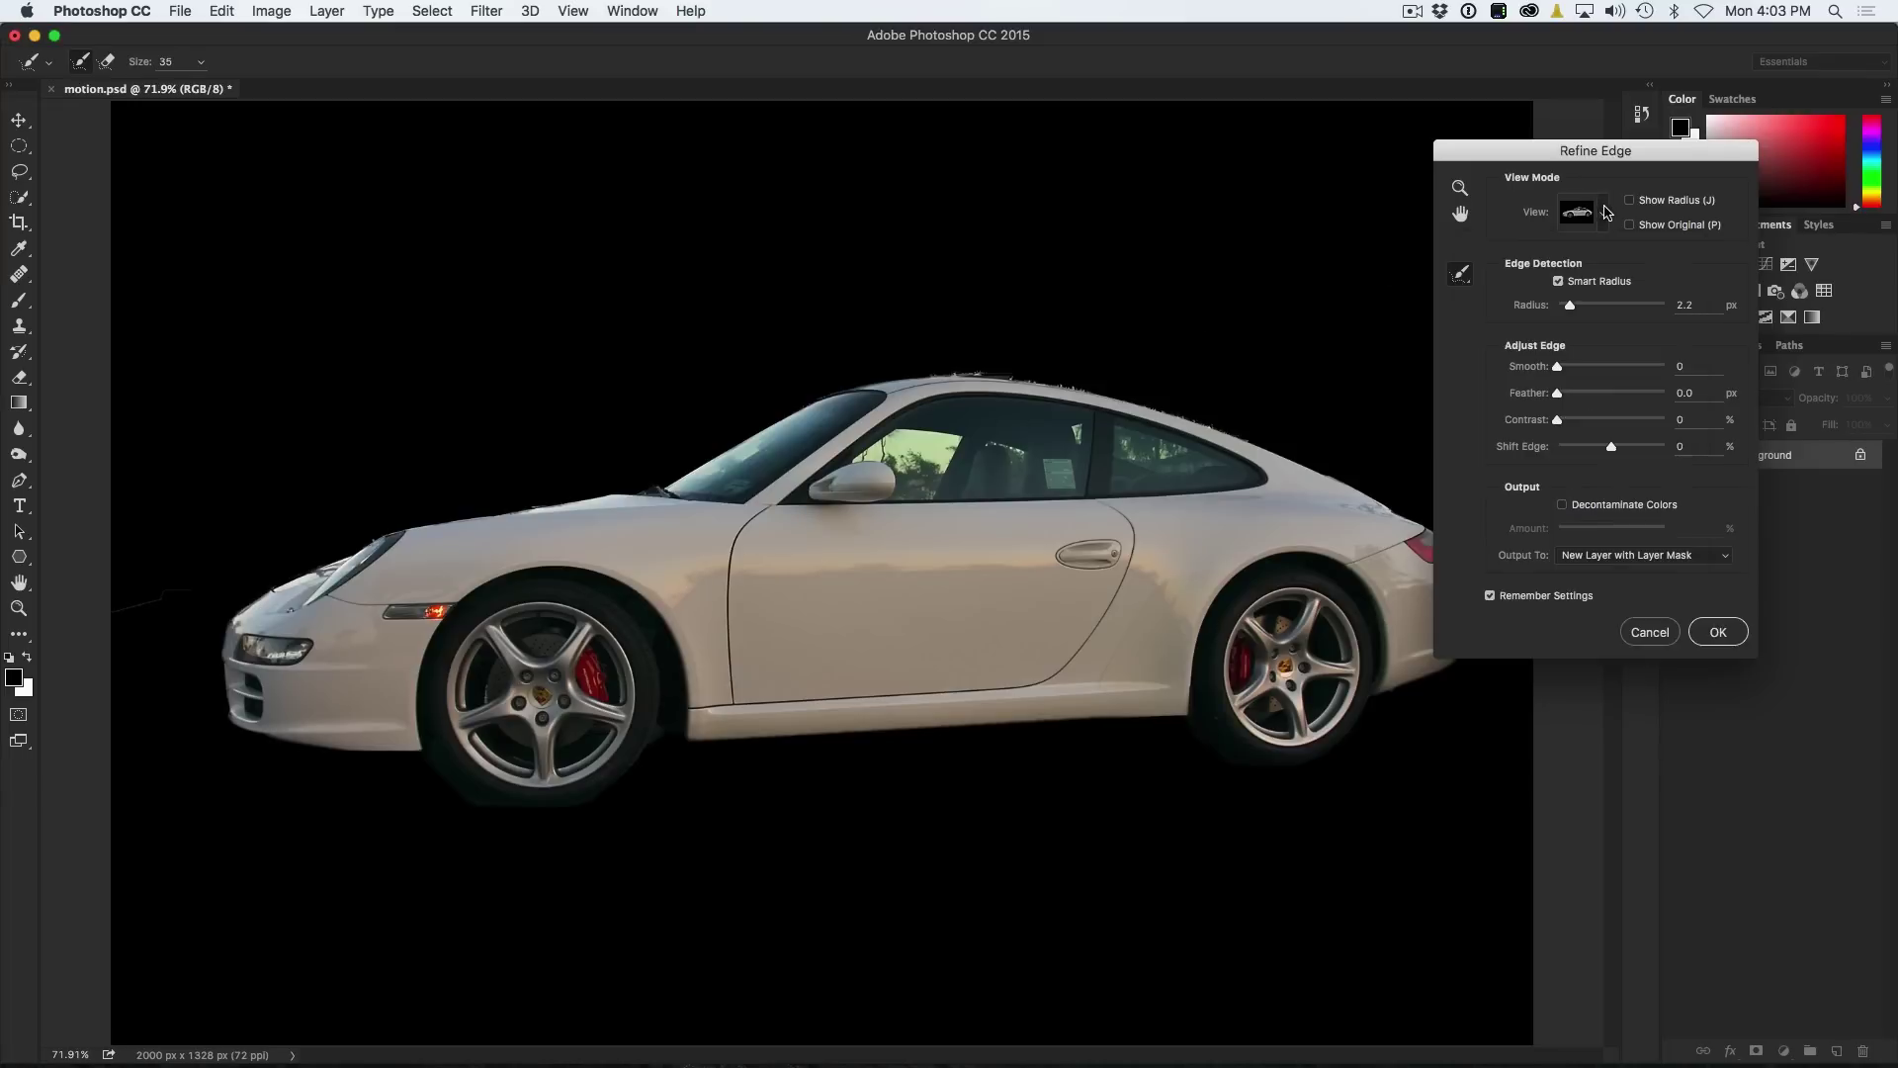
{"action": "left_click", "coordinate": [1598, 204]}
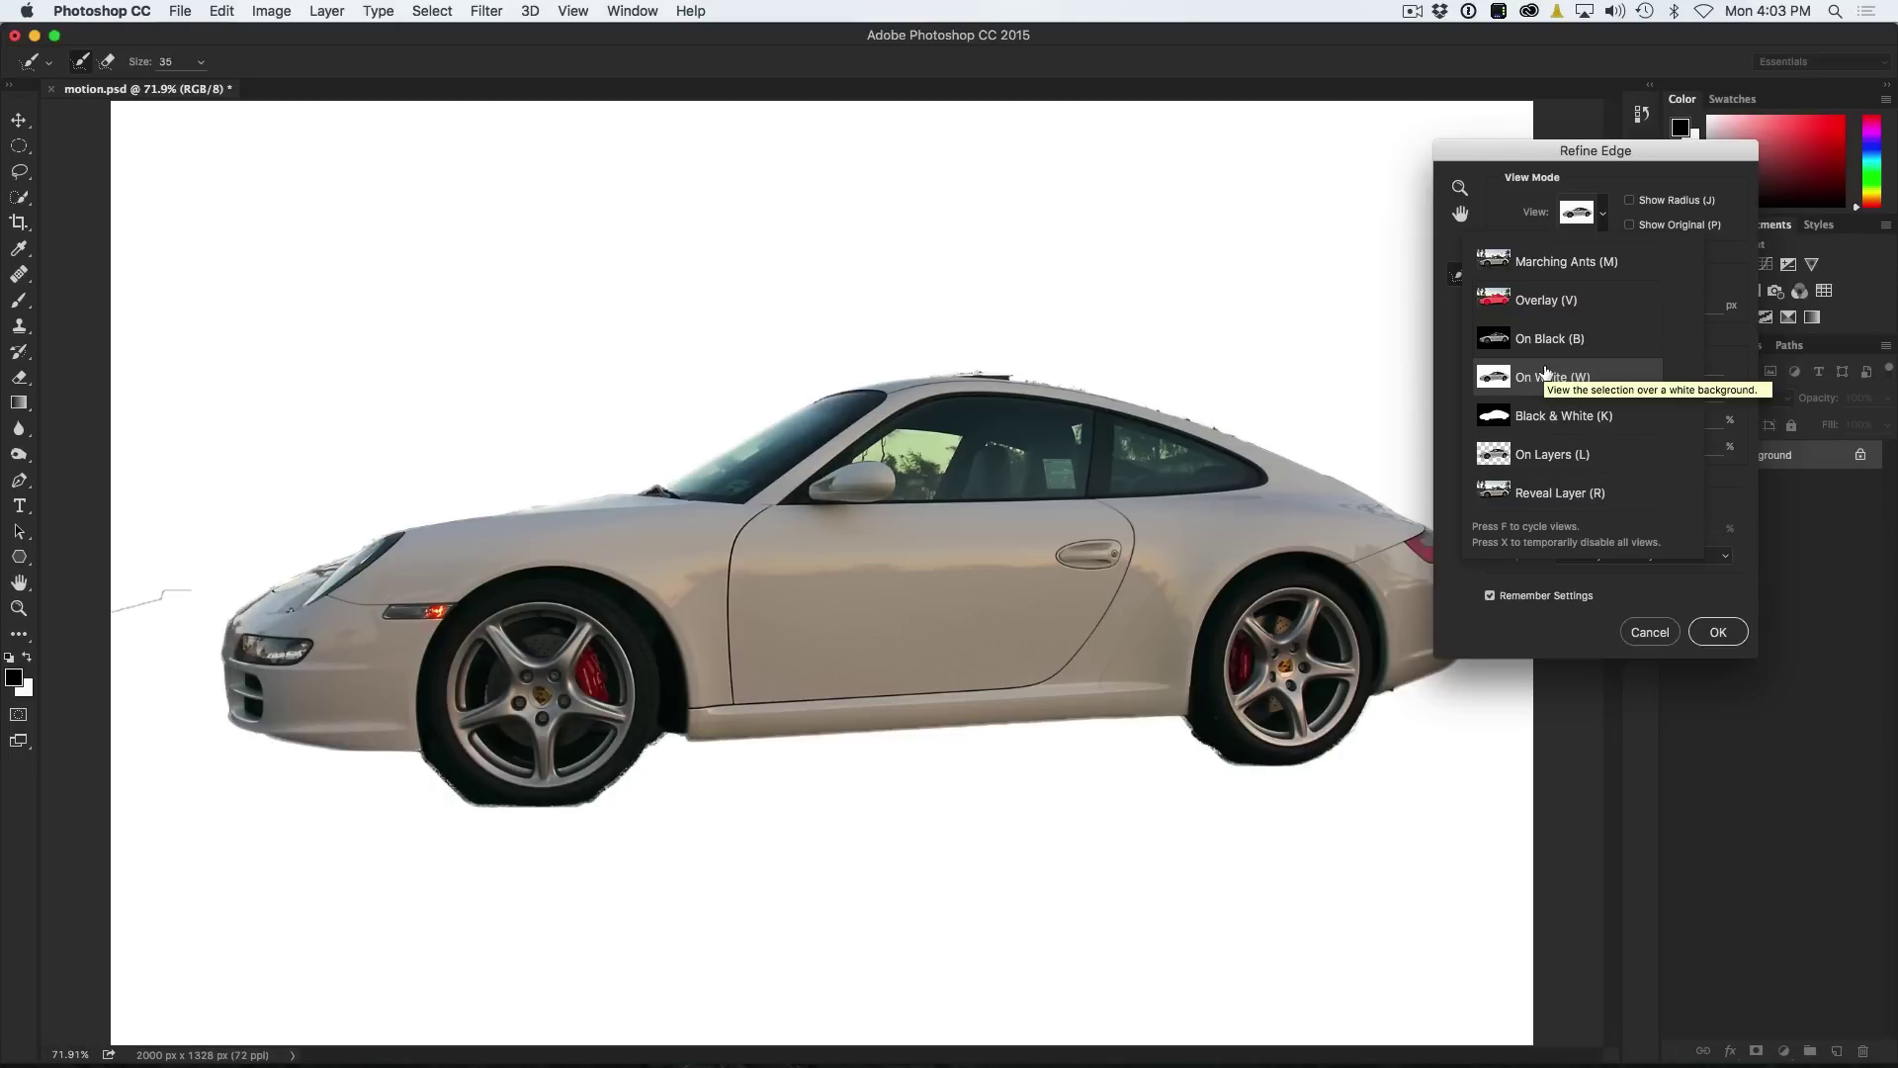
{"action": "left_click", "coordinate": [1688, 150]}
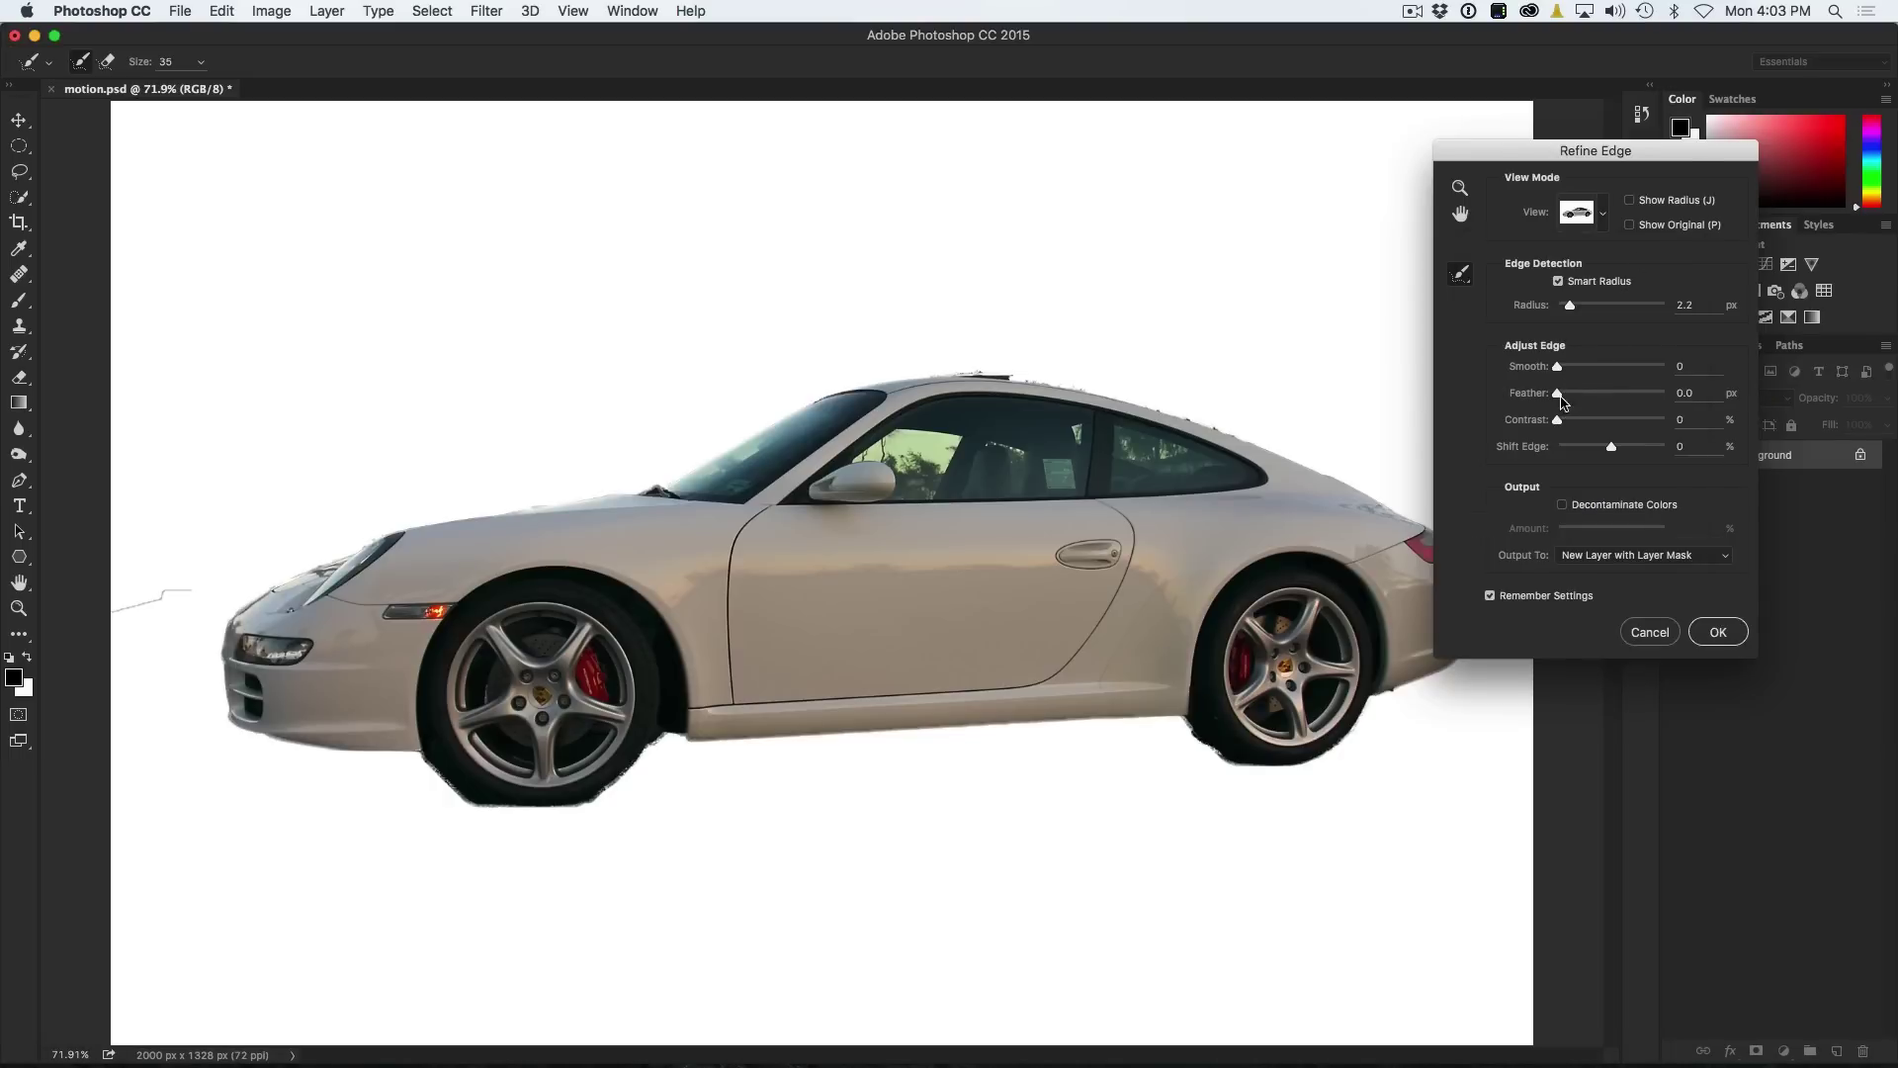
Adjust the refined edge to Smooth 24, Feather 0.3 px and Contrast 21%.
{"action": "left_click_drag", "start_coordinate": [1557, 420], "coordinate": [1555, 421]}
{"action": "key", "text": "Tab"}
{"action": "left_click_drag", "start_coordinate": [1558, 420], "coordinate": [1566, 419]}
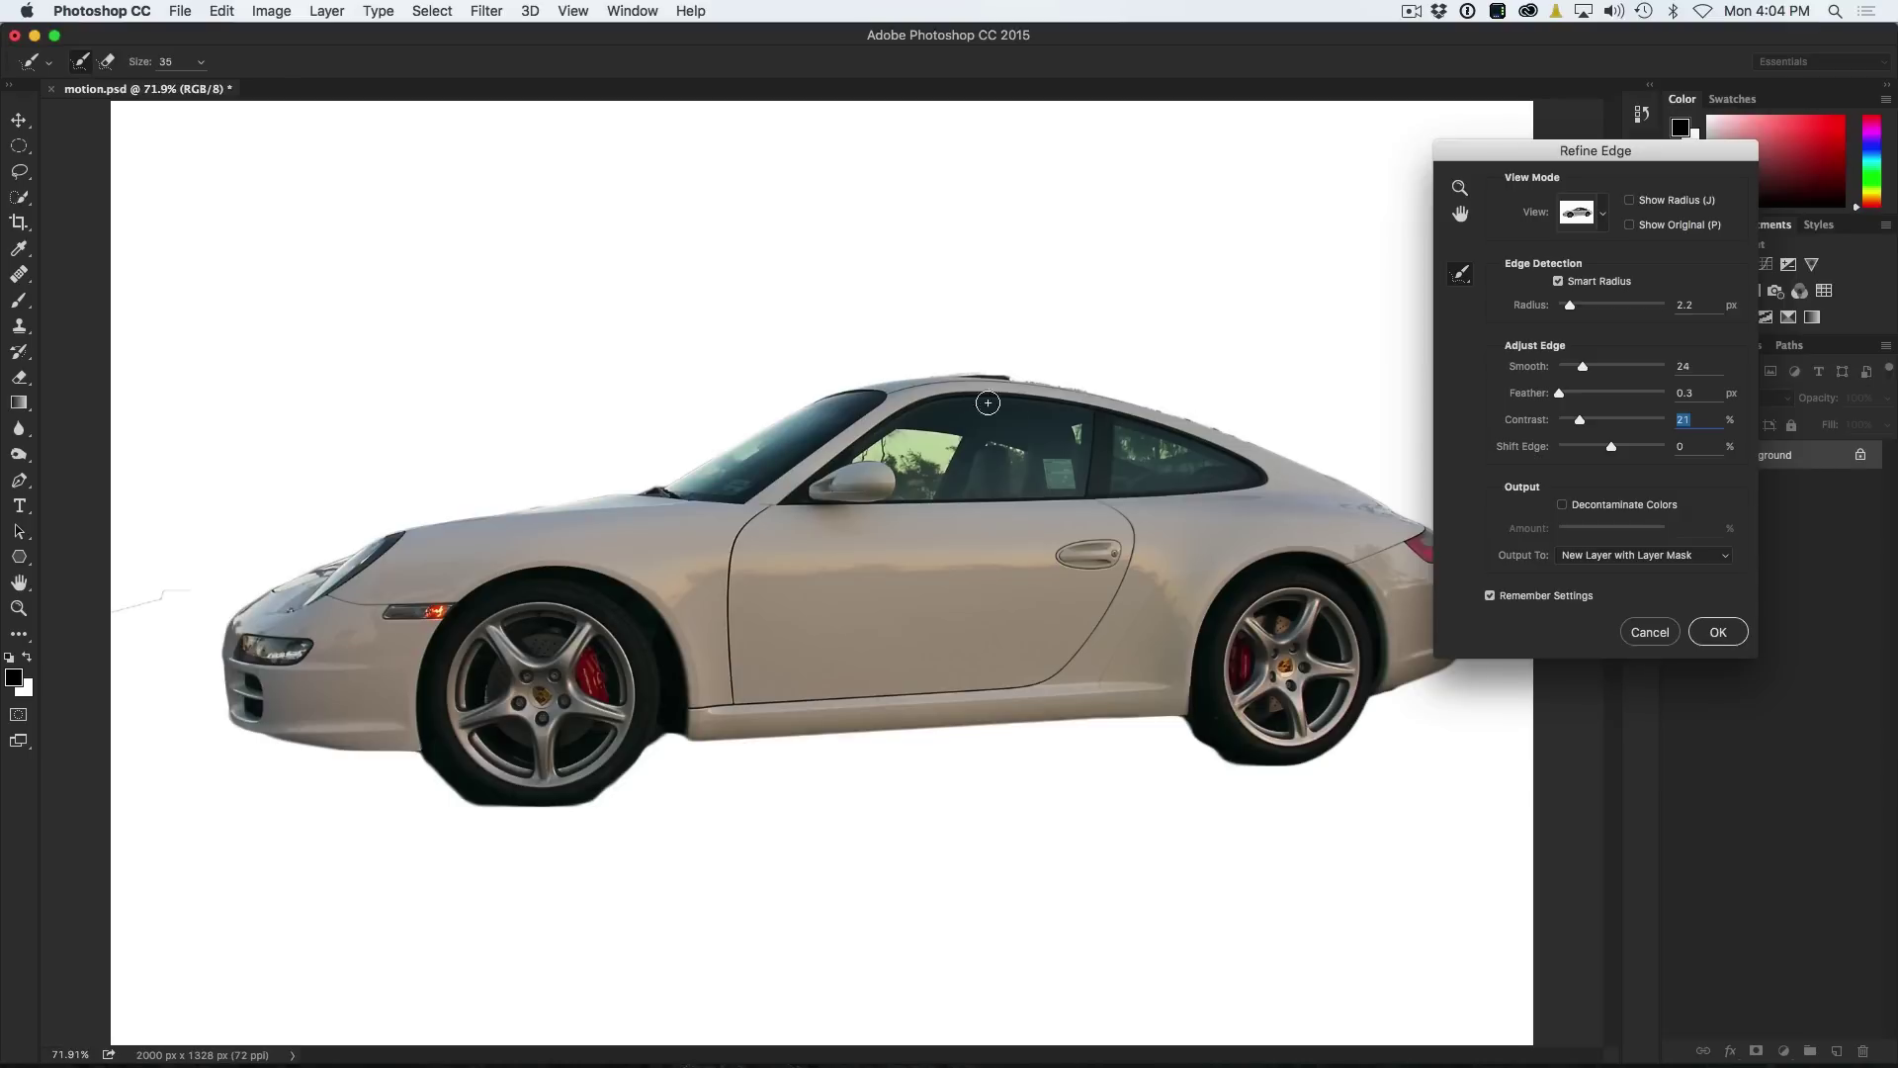
Output the refined selection as a New Layer with Layer Mask, with Remember Settings turned off.
{"action": "left_click", "coordinate": [1727, 558]}
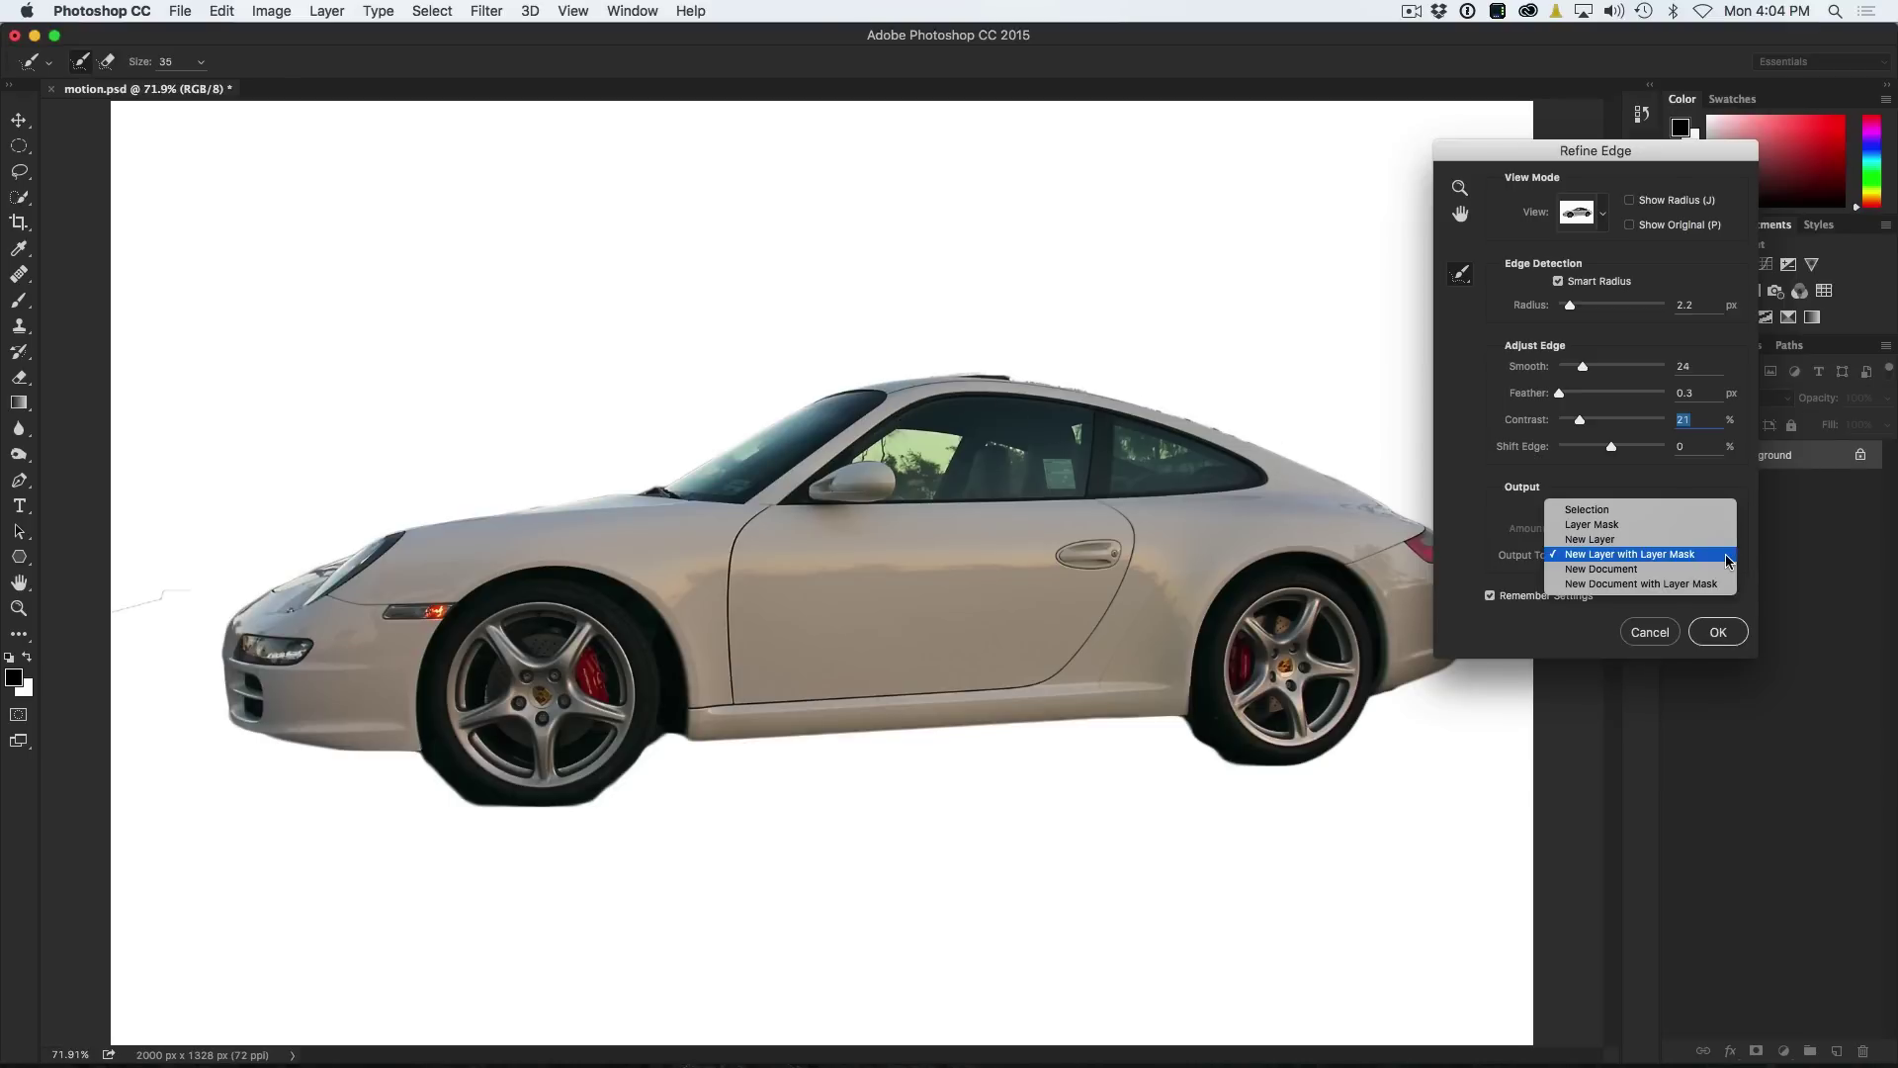
{"action": "left_click", "coordinate": [1725, 556]}
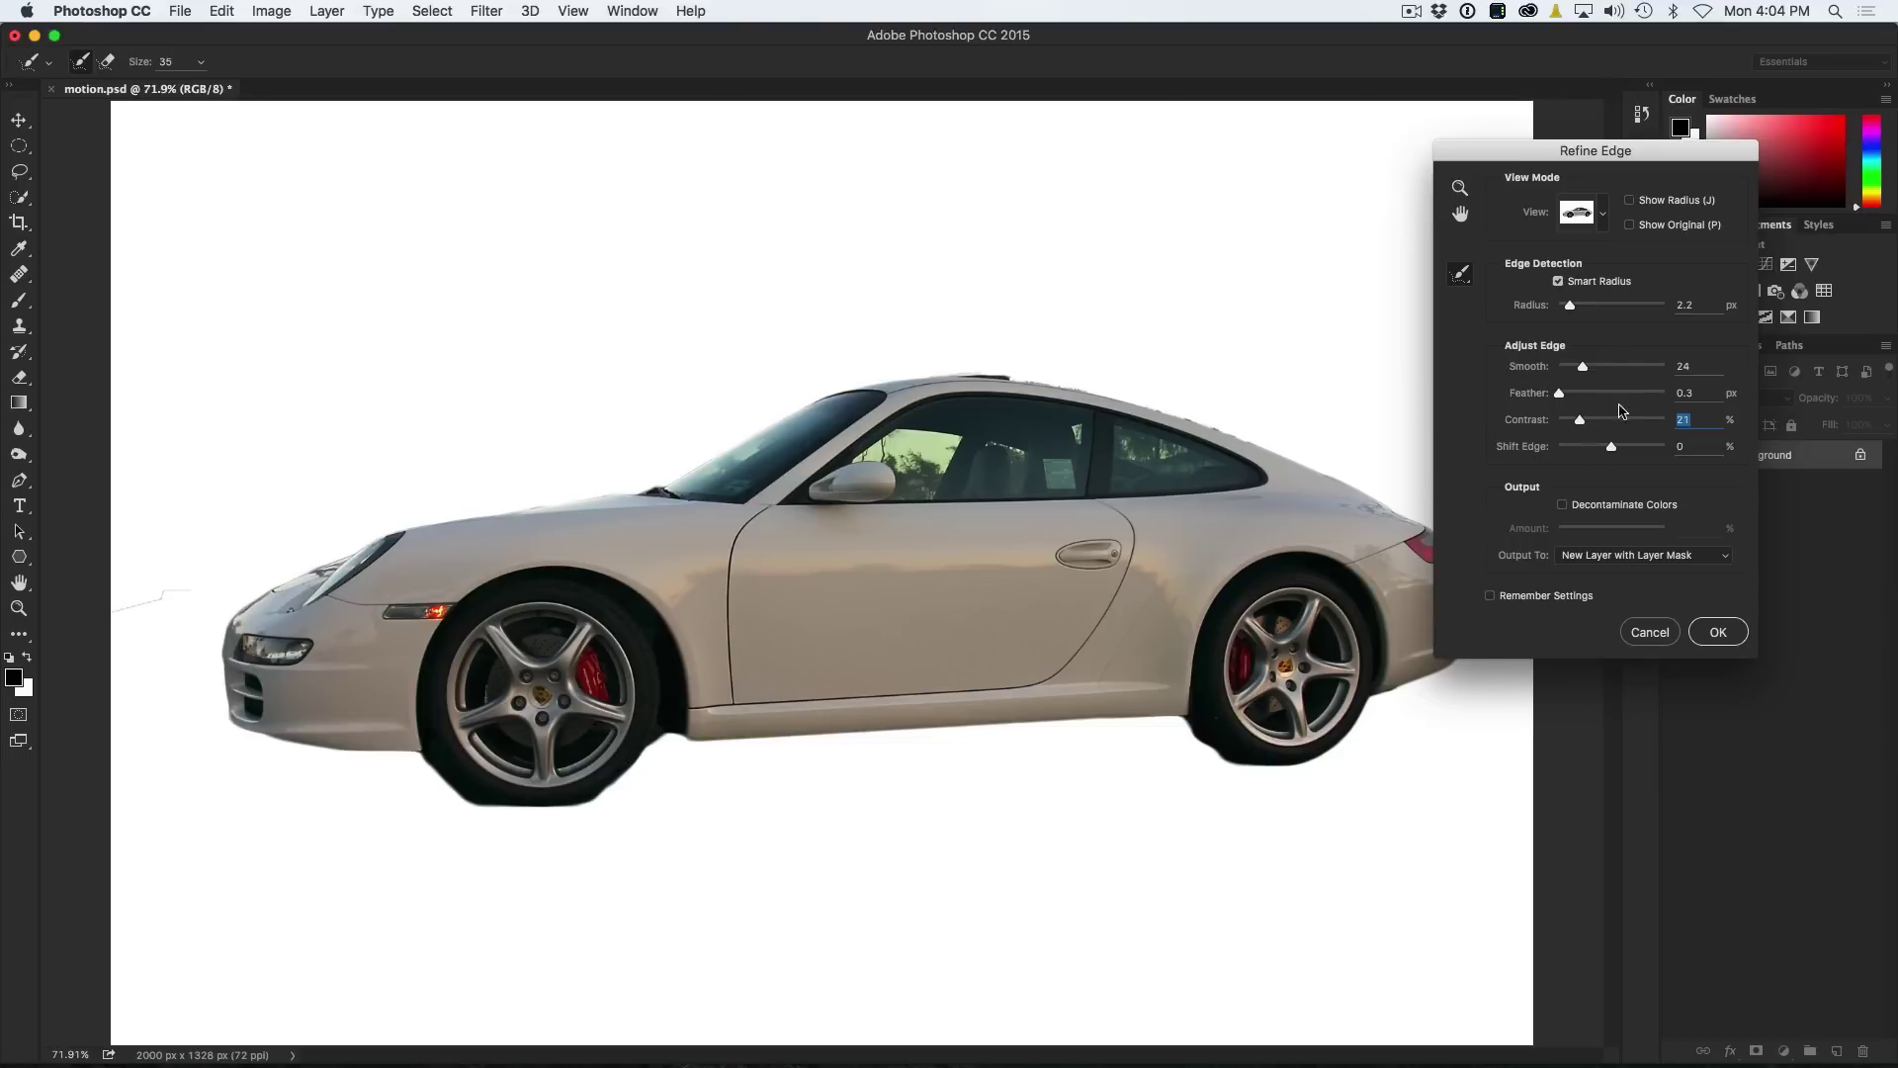
{"action": "left_click", "coordinate": [1718, 633]}
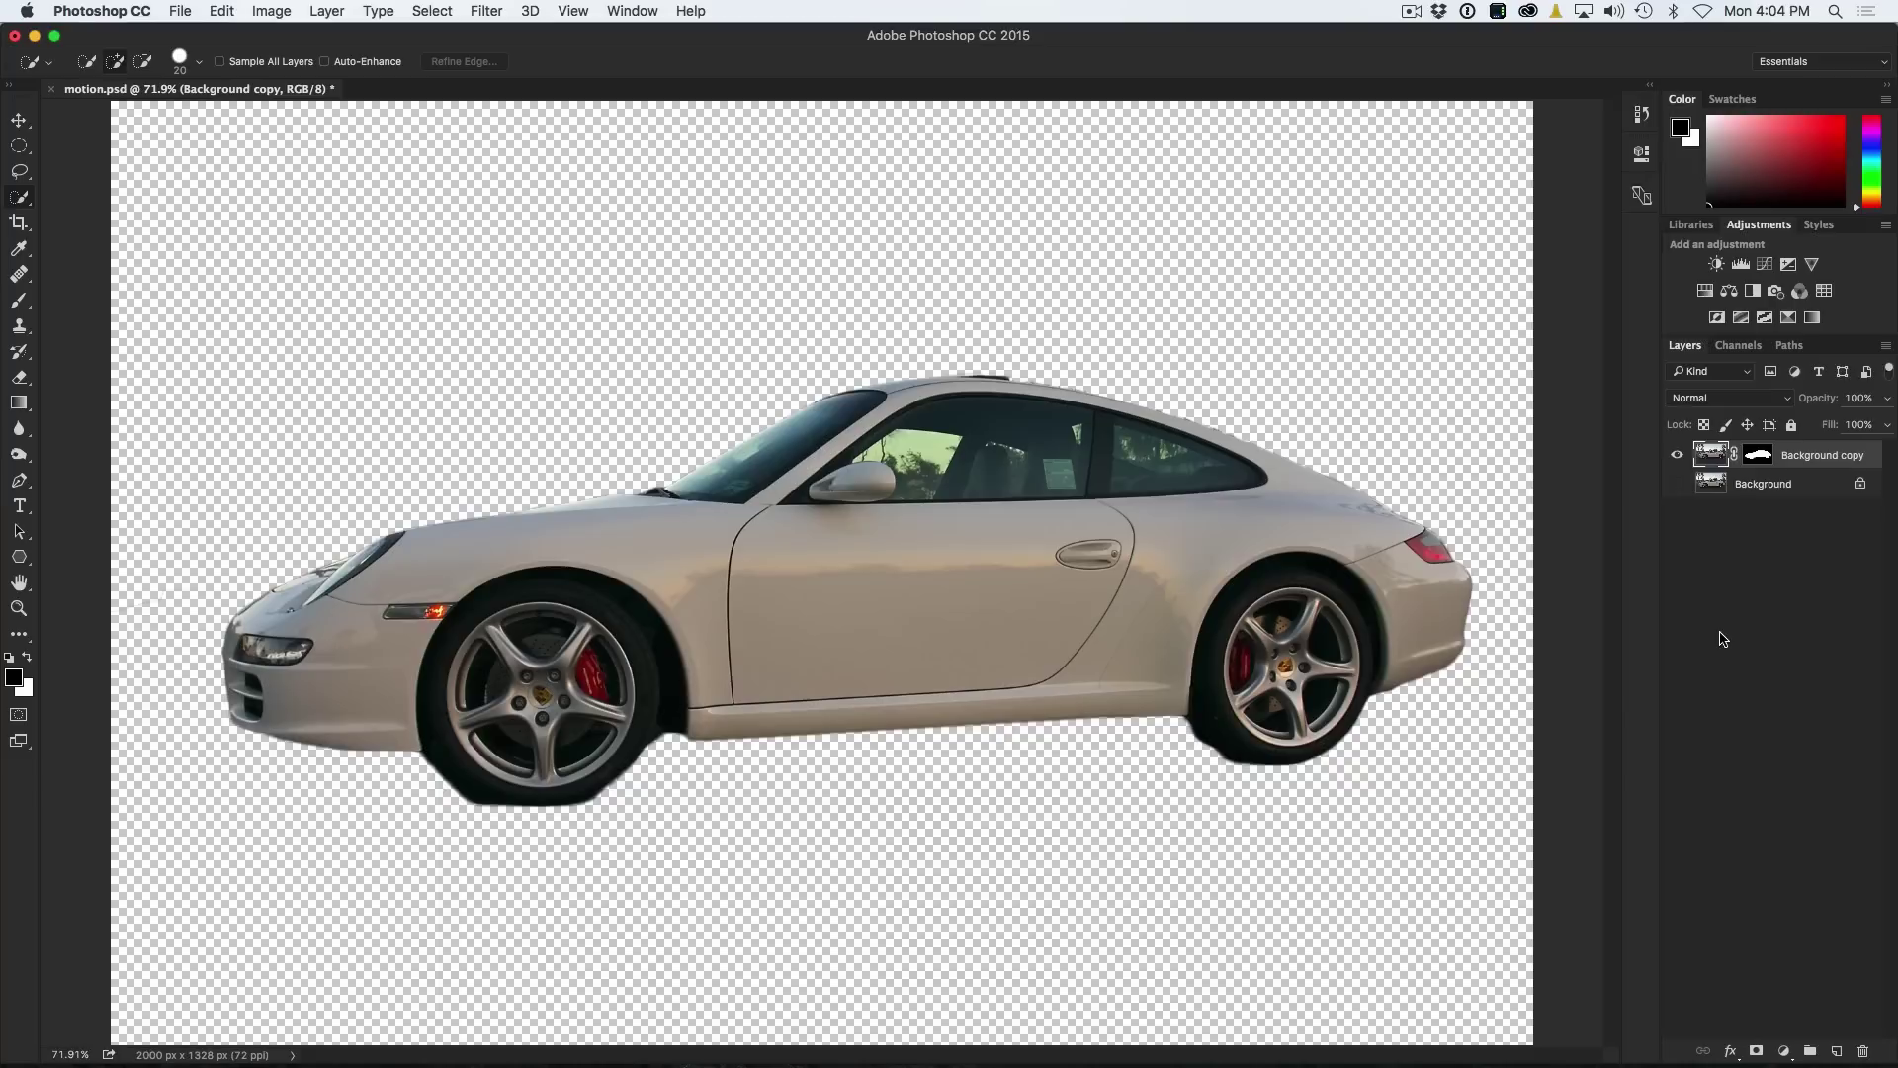
Compare the masked car with the original photo by switching the visibility of both layers off and on.
{"action": "left_click", "coordinate": [1678, 485]}
{"action": "left_click", "coordinate": [1678, 484]}
{"action": "left_click", "coordinate": [1678, 457]}
{"action": "left_click", "coordinate": [1678, 457]}
Draw a closed four-point shape with the Pen tool along the rear roofline and over the empty area above it.
{"action": "scroll", "coordinate": [1182, 408], "scroll_direction": "up", "scroll_amount": 3}
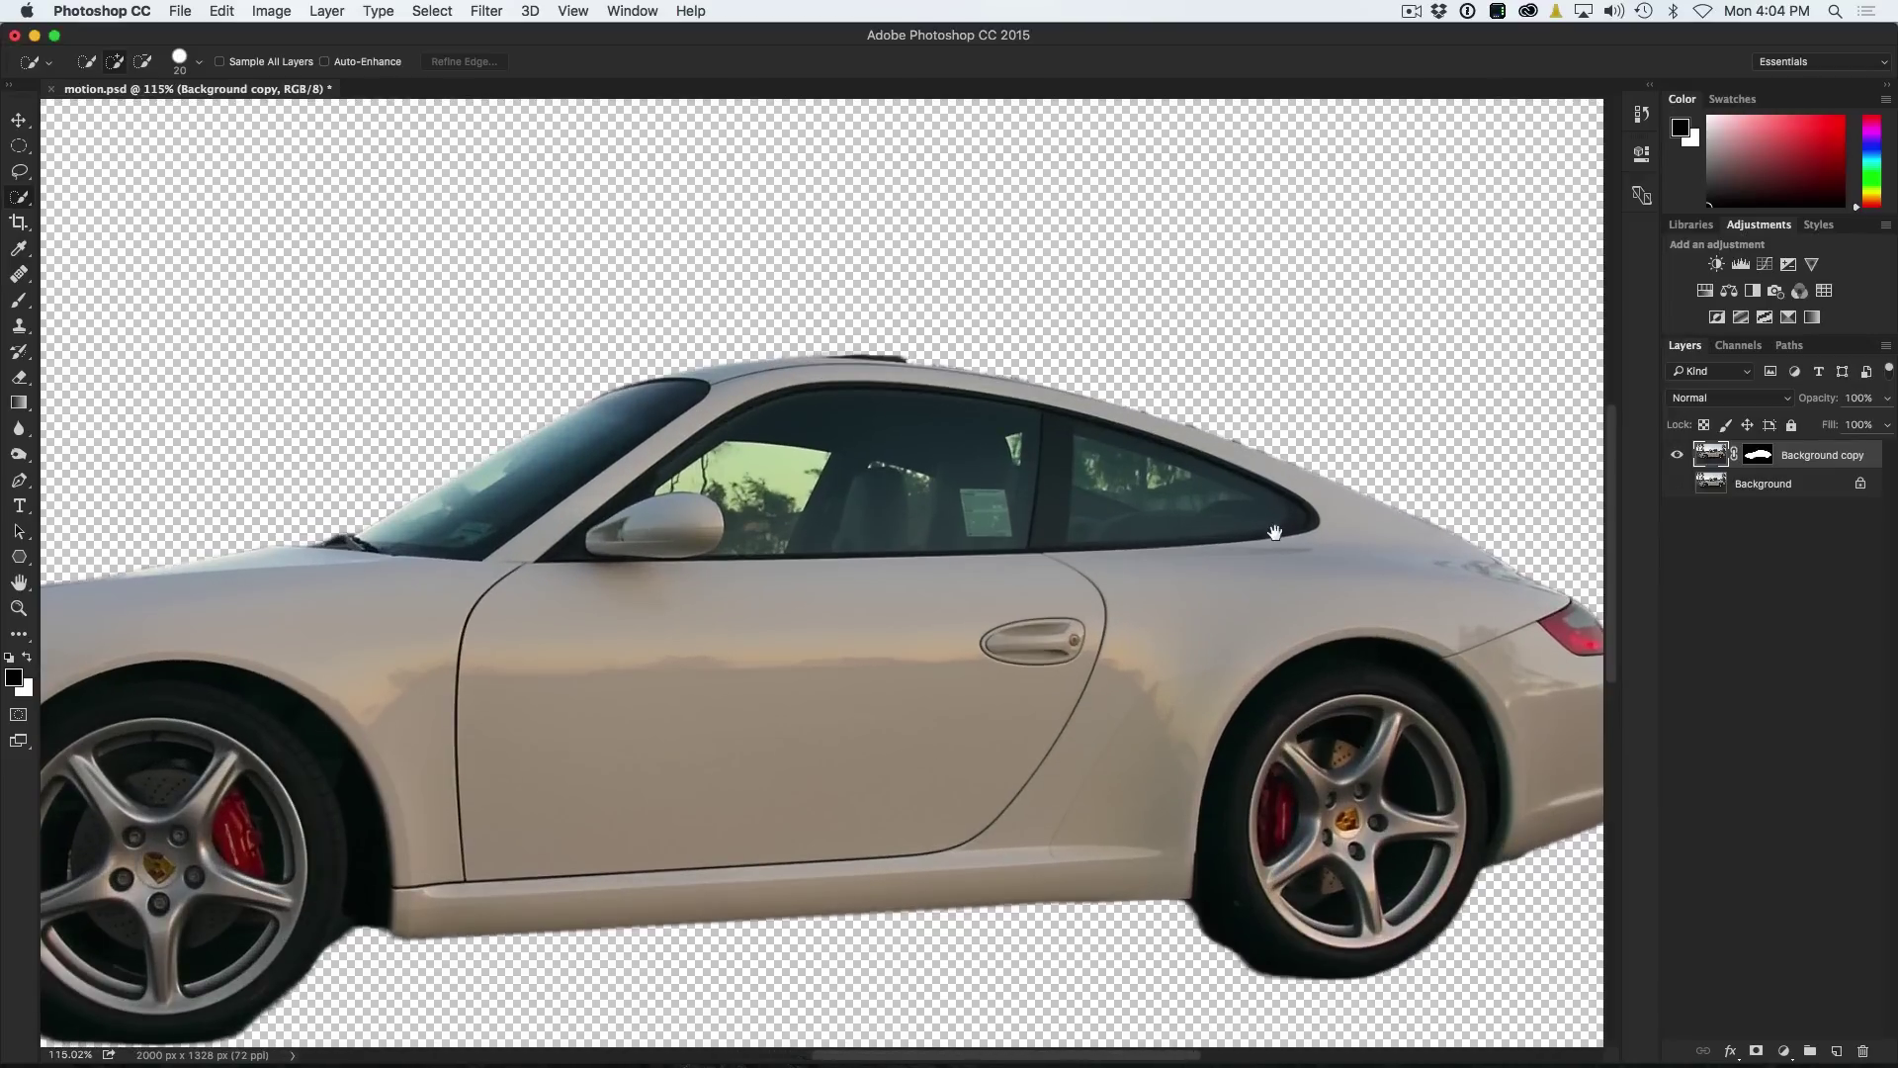
{"action": "scroll", "coordinate": [1182, 408], "scroll_direction": "right", "scroll_amount": 5}
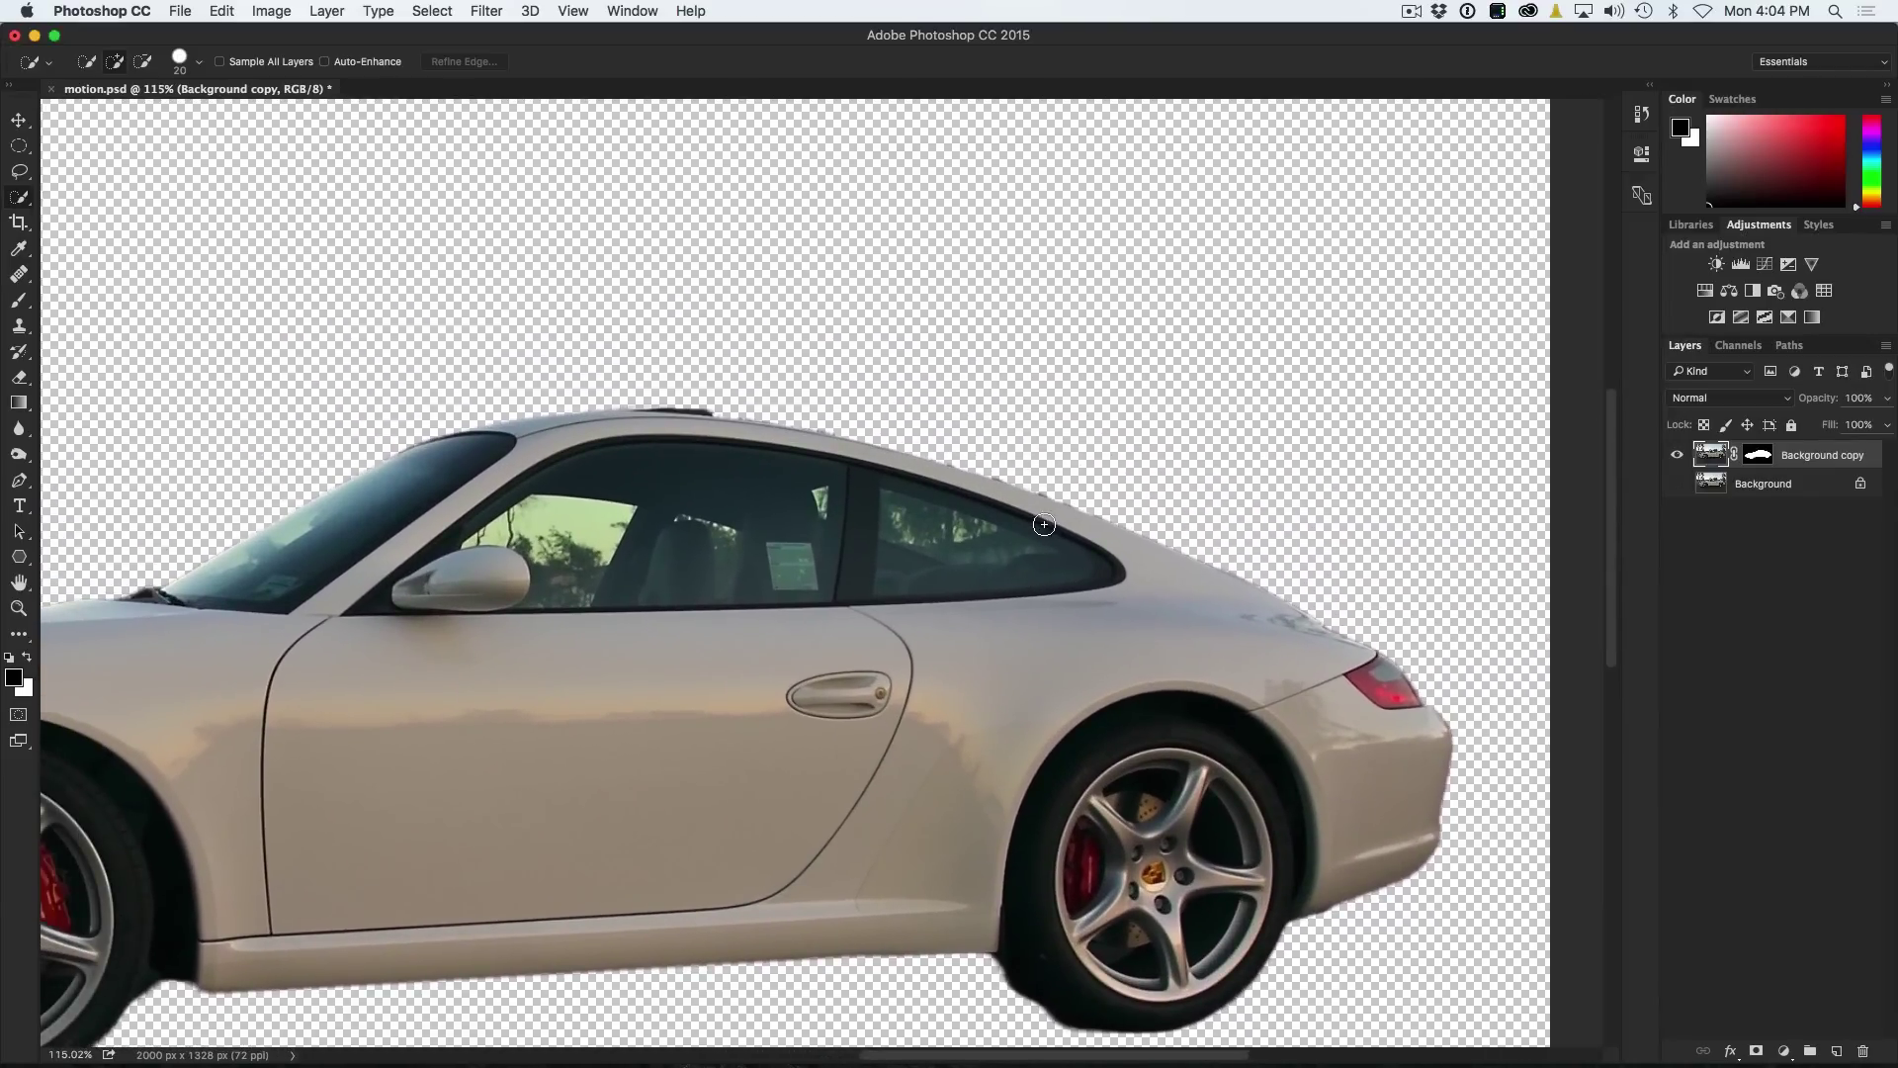
{"action": "scroll", "coordinate": [1037, 526], "scroll_direction": "up", "scroll_amount": 2}
{"action": "scroll", "coordinate": [1037, 526], "scroll_direction": "up", "scroll_amount": 1}
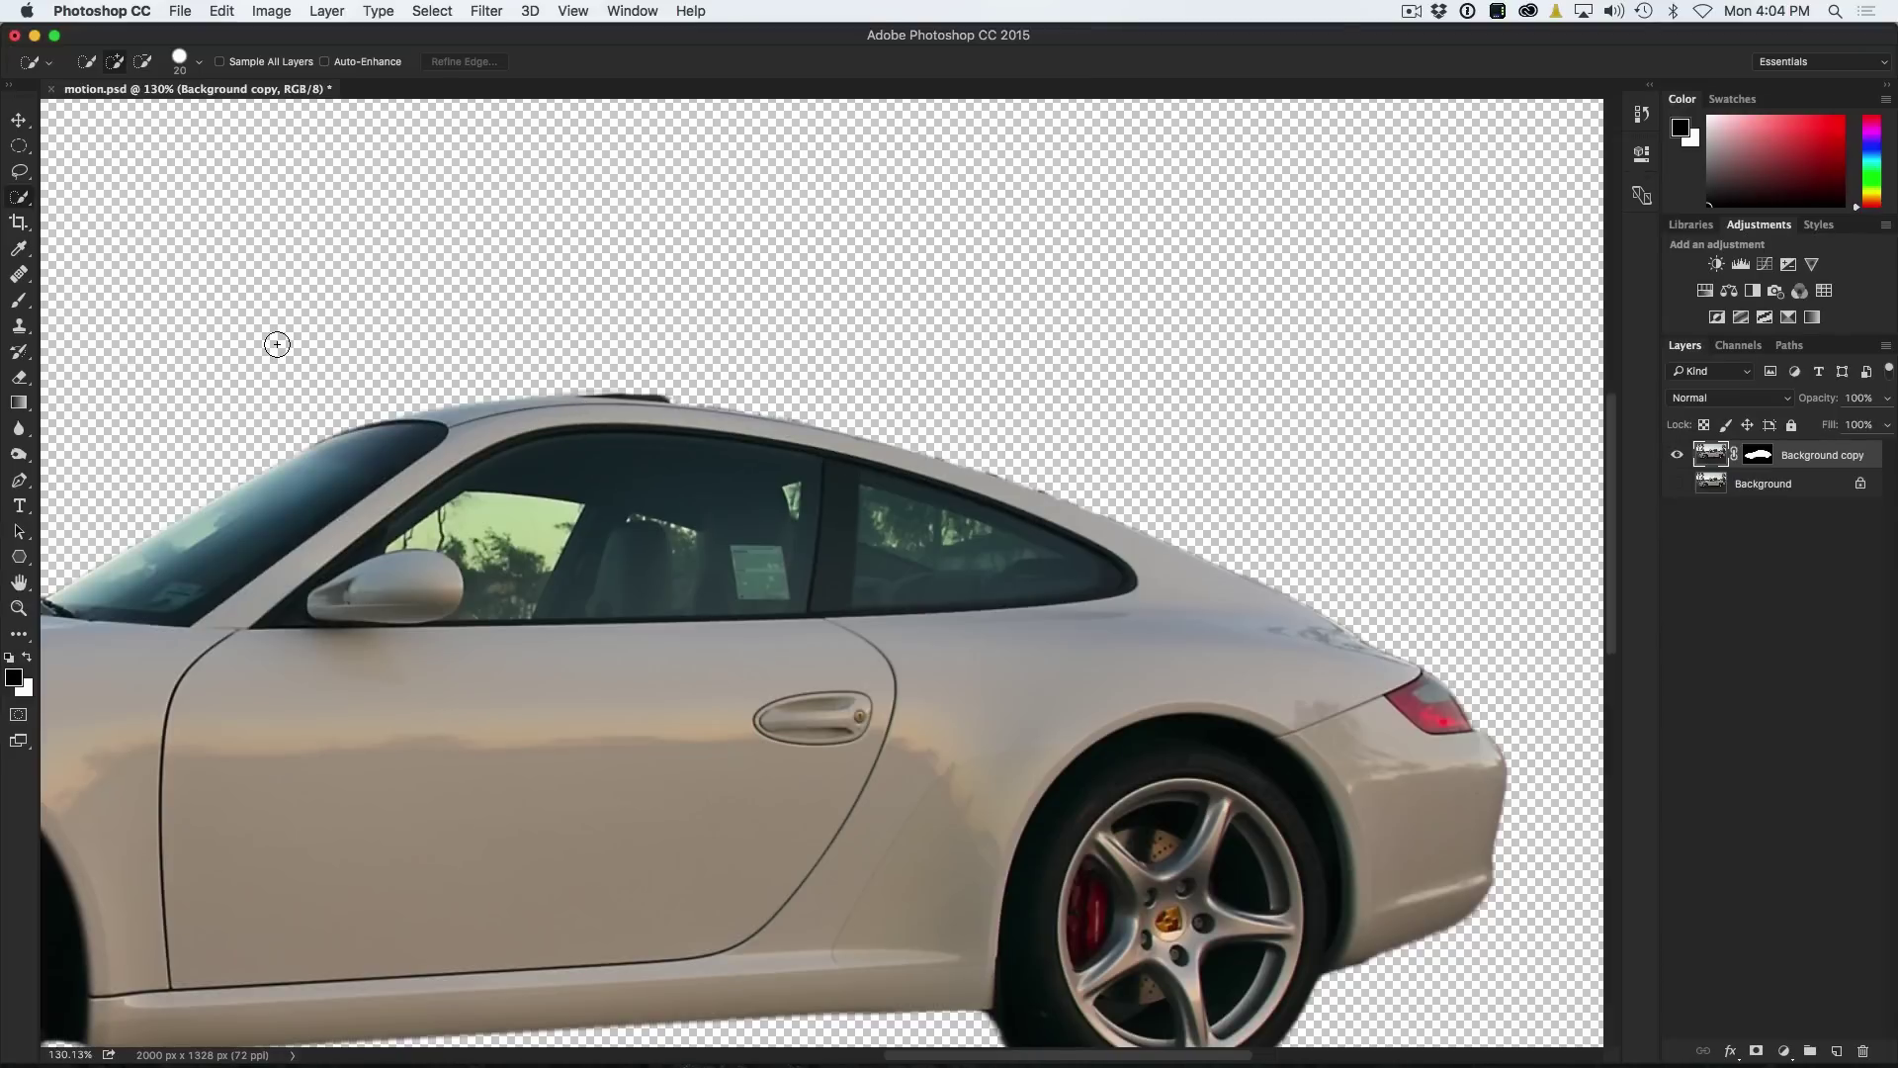
{"action": "left_click_drag", "start_coordinate": [30, 483], "coordinate": [117, 482]}
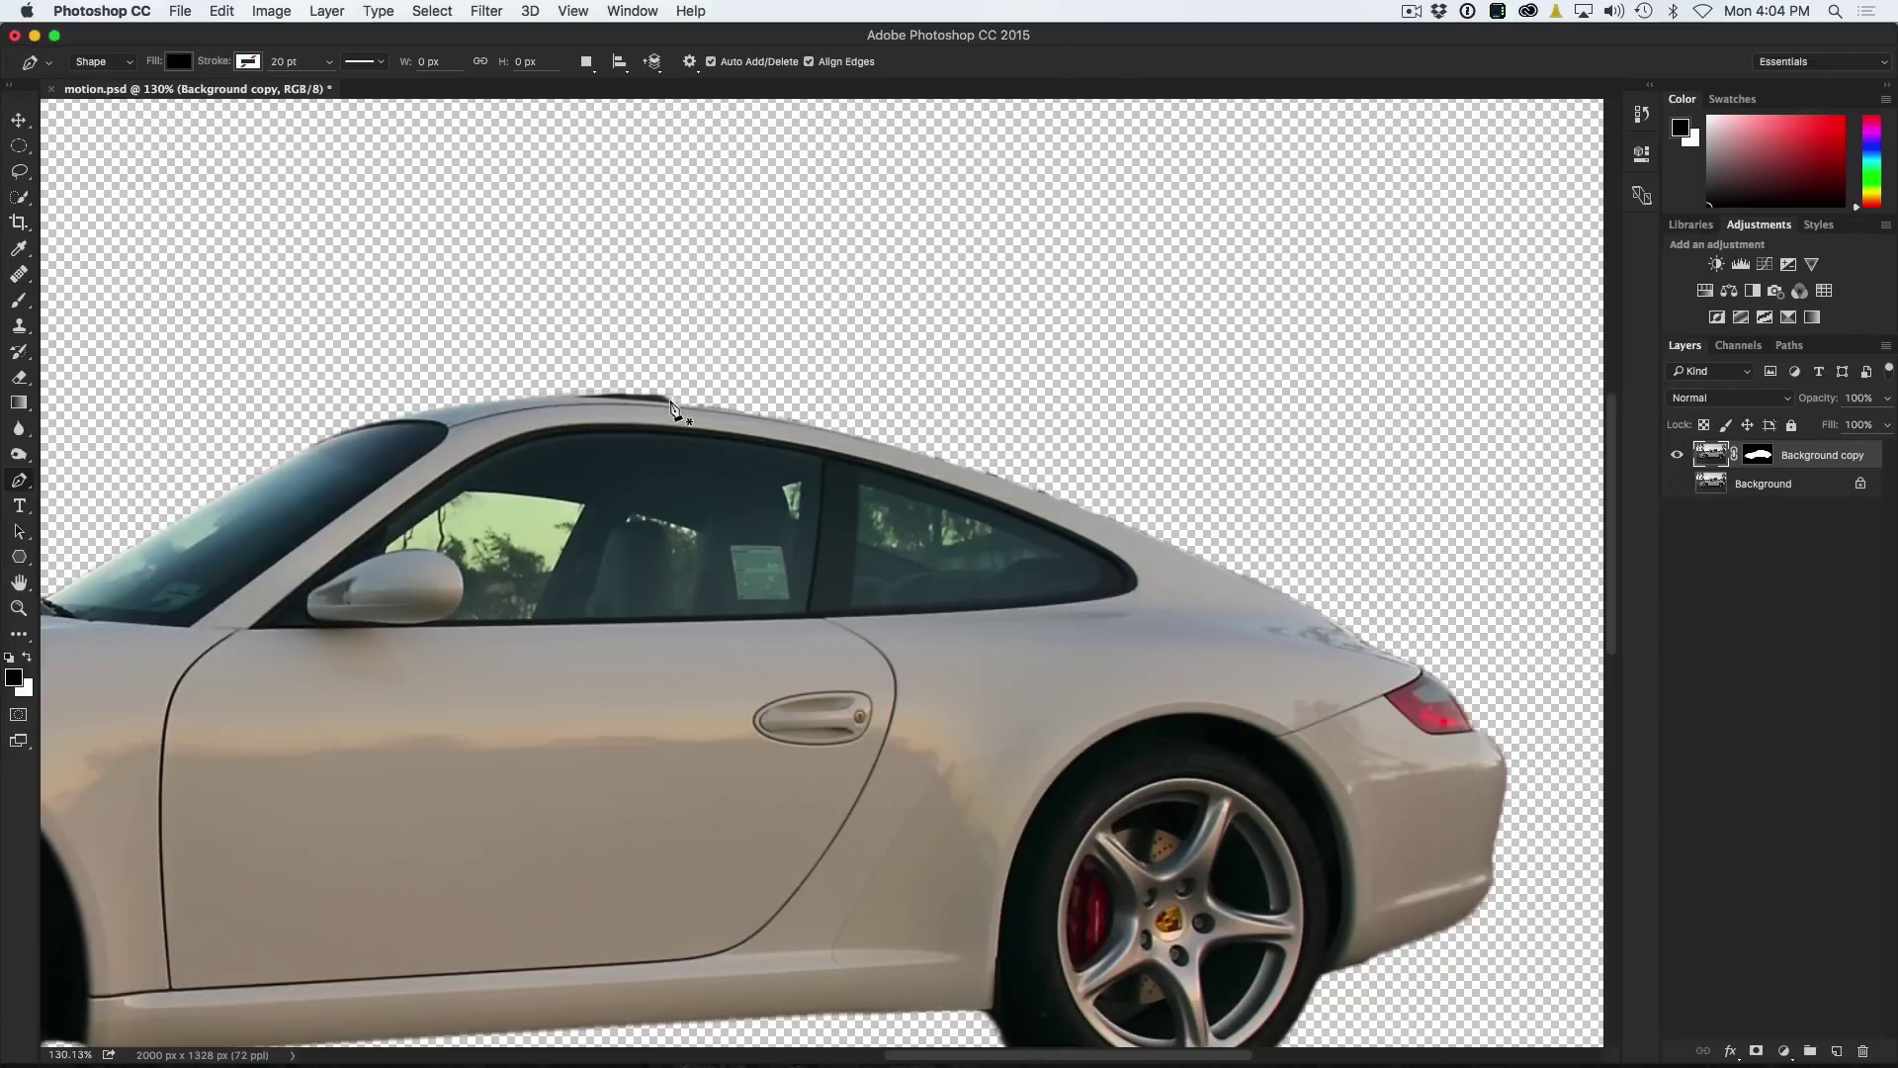
{"action": "left_click", "coordinate": [669, 402]}
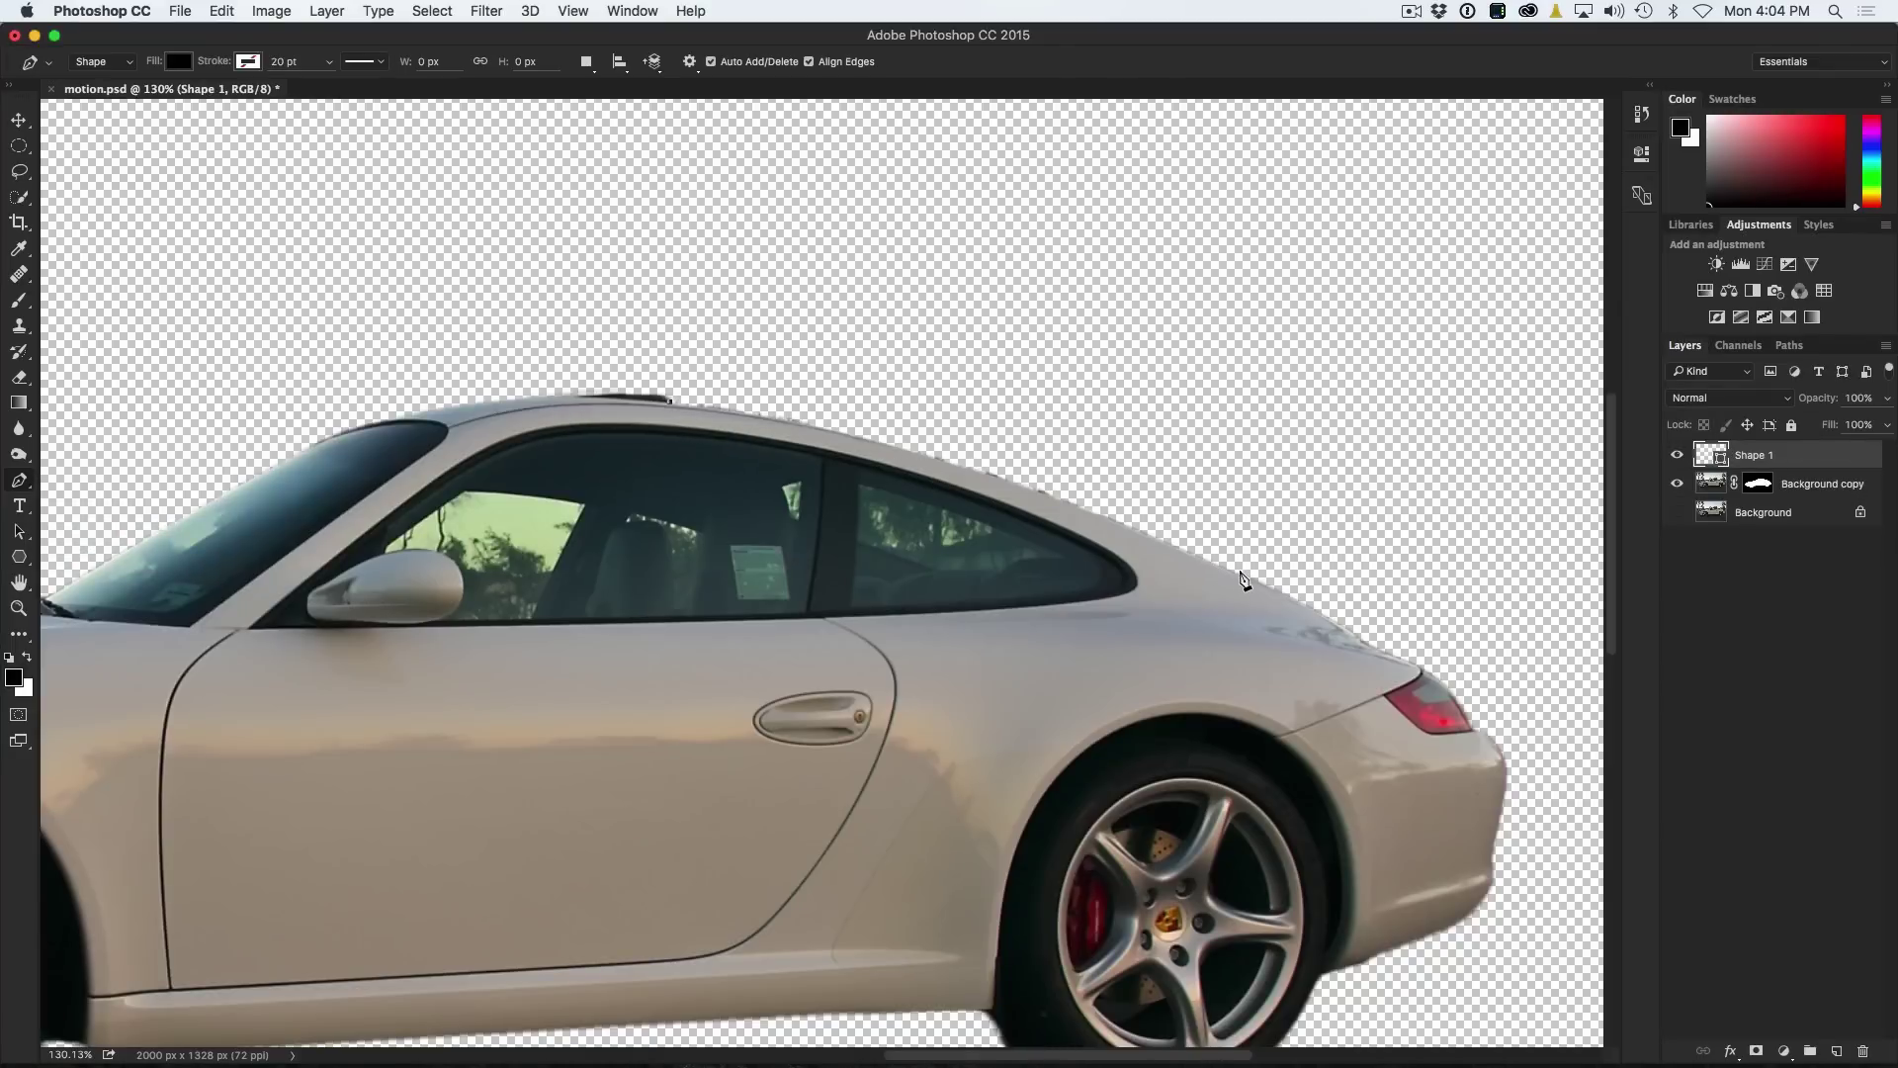
{"action": "left_click", "coordinate": [1242, 573]}
{"action": "left_click", "coordinate": [1388, 403]}
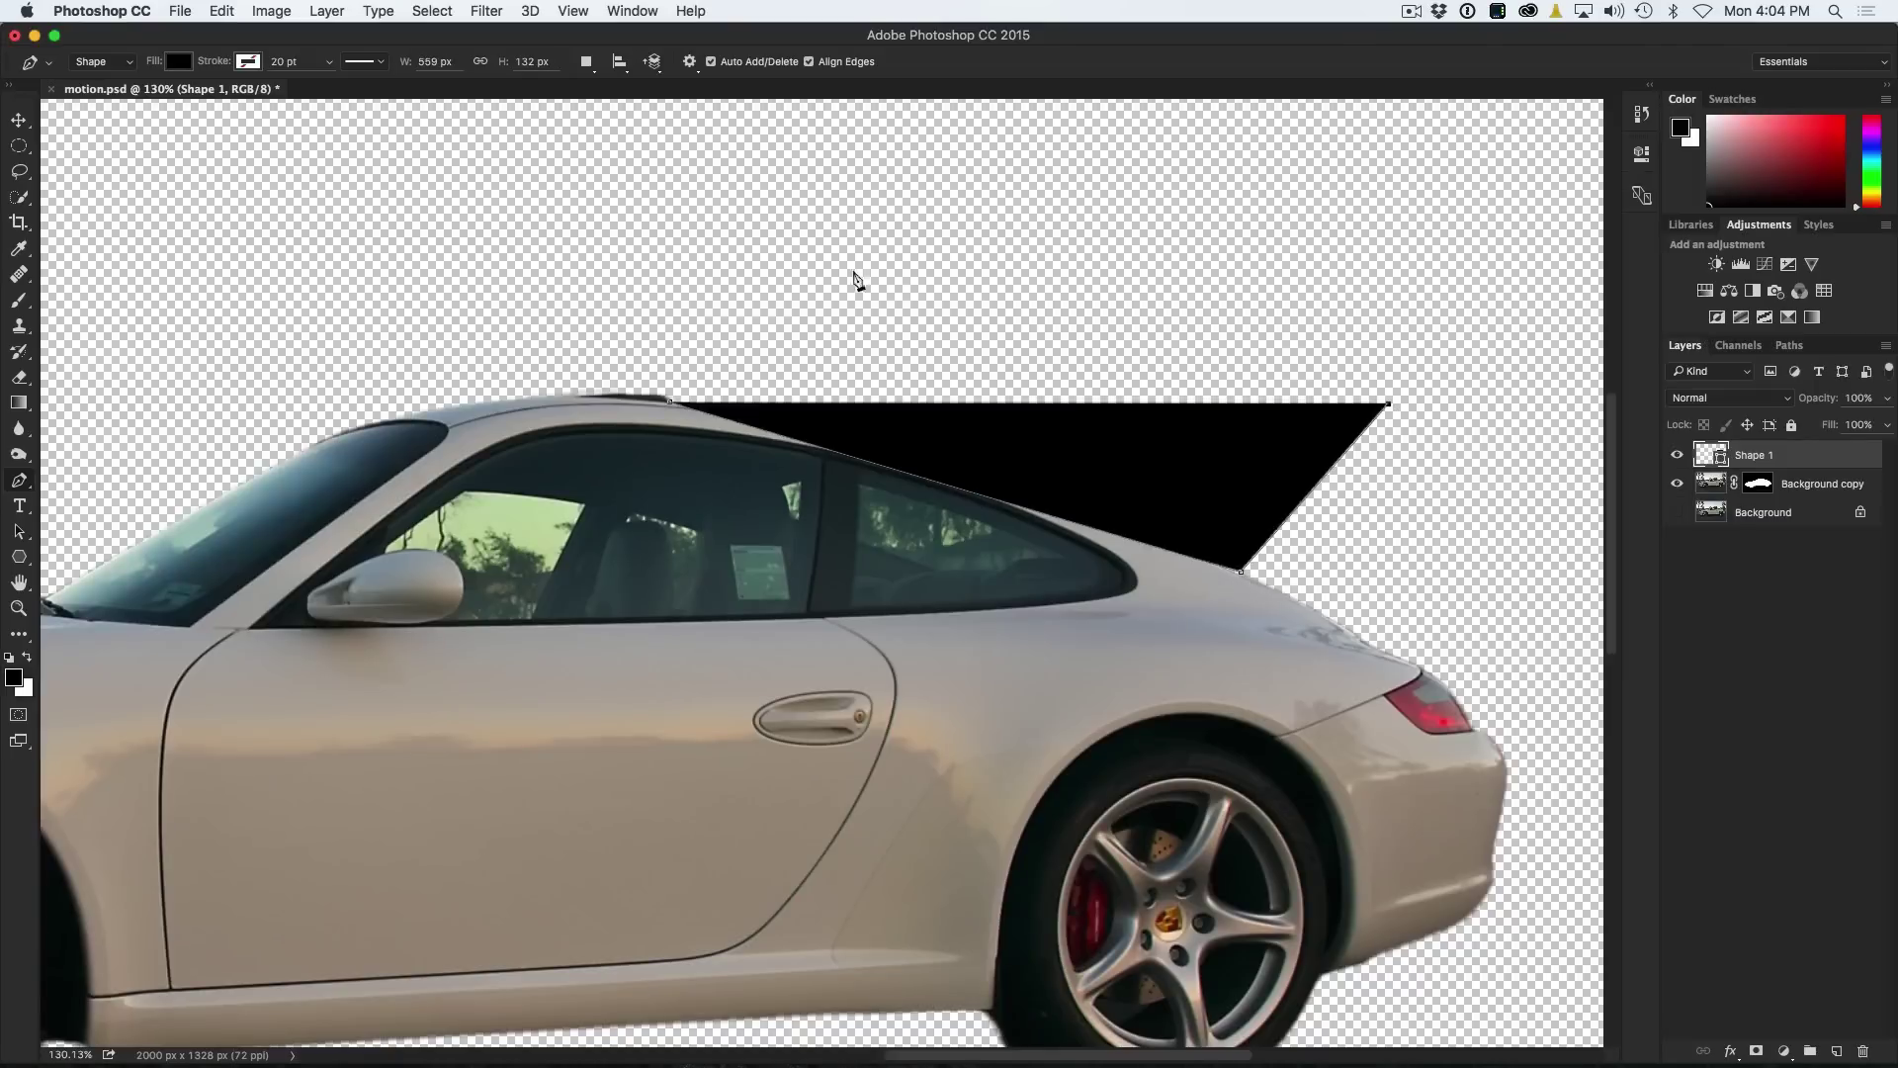
{"action": "left_click", "coordinate": [733, 242]}
{"action": "left_click", "coordinate": [671, 401]}
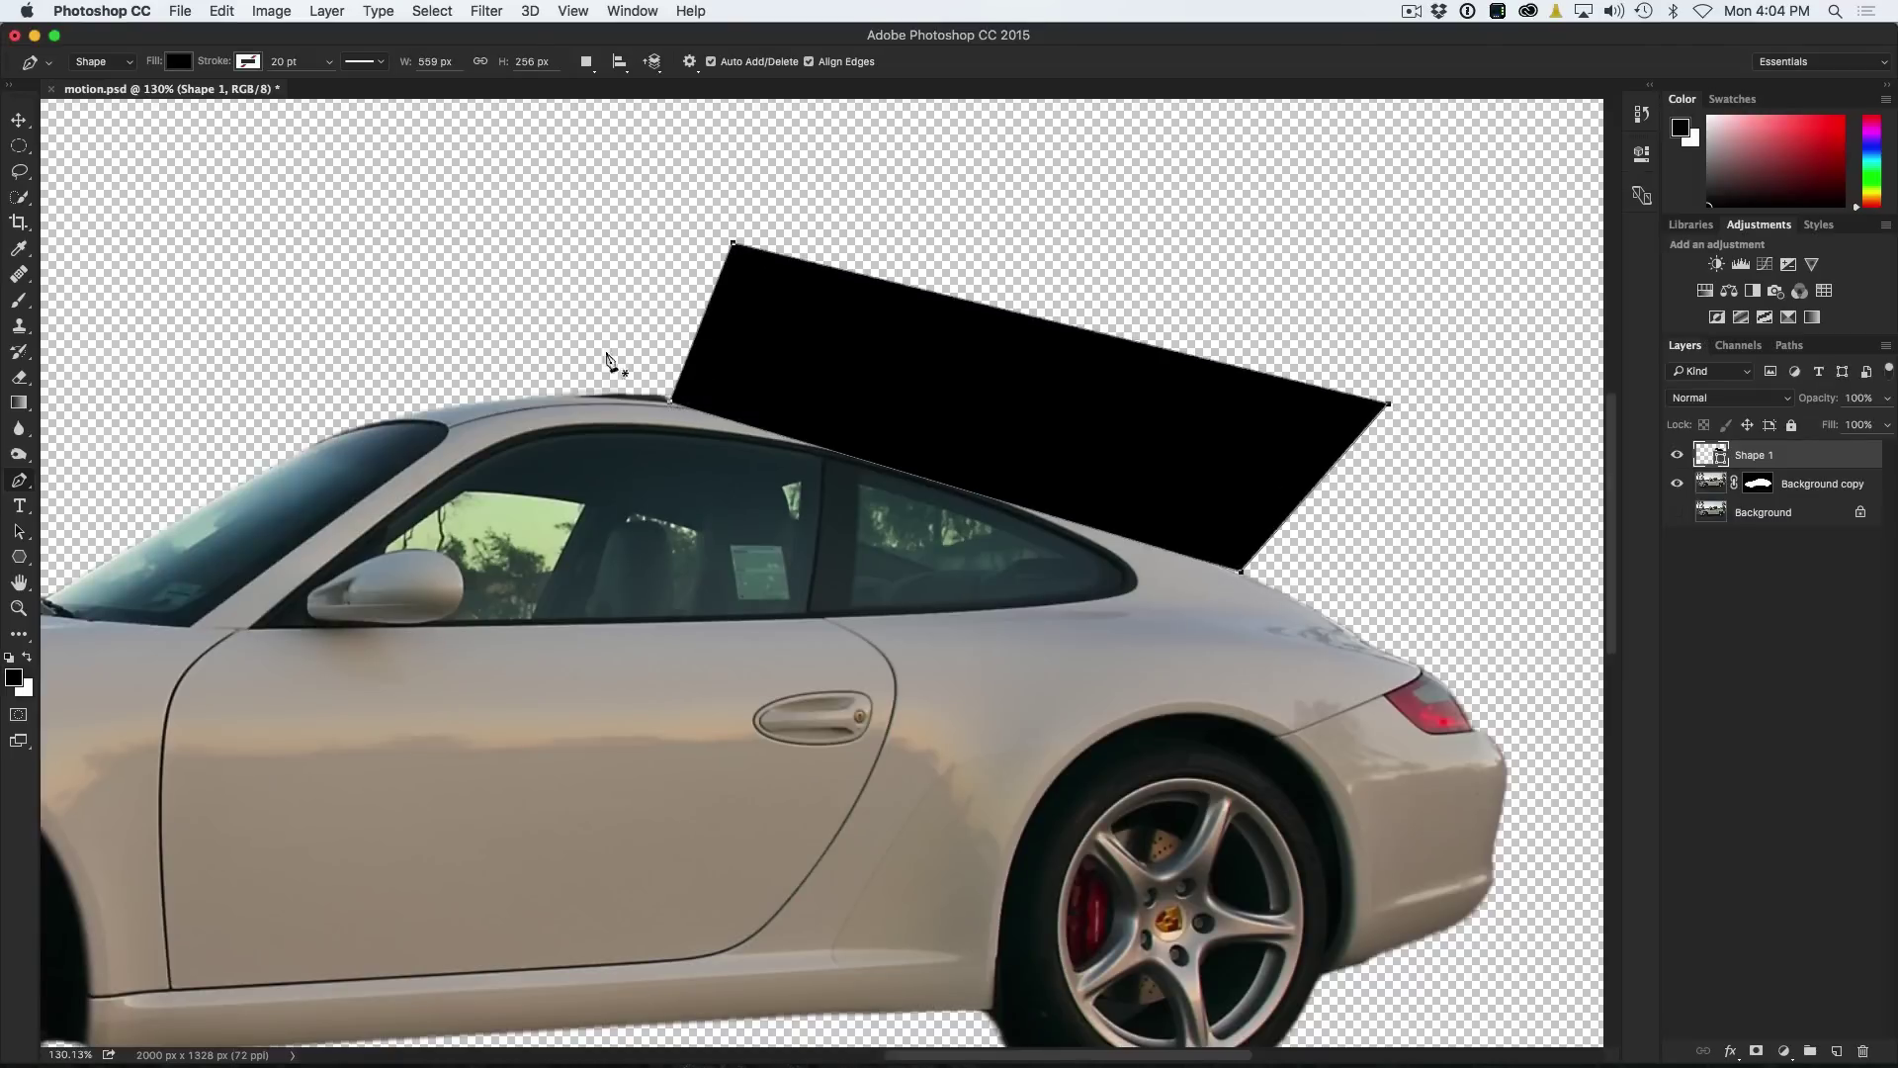
Switch the Pen tool from Shape to Path mode and undo the filled shape above the roof.
{"action": "left_click", "coordinate": [129, 63]}
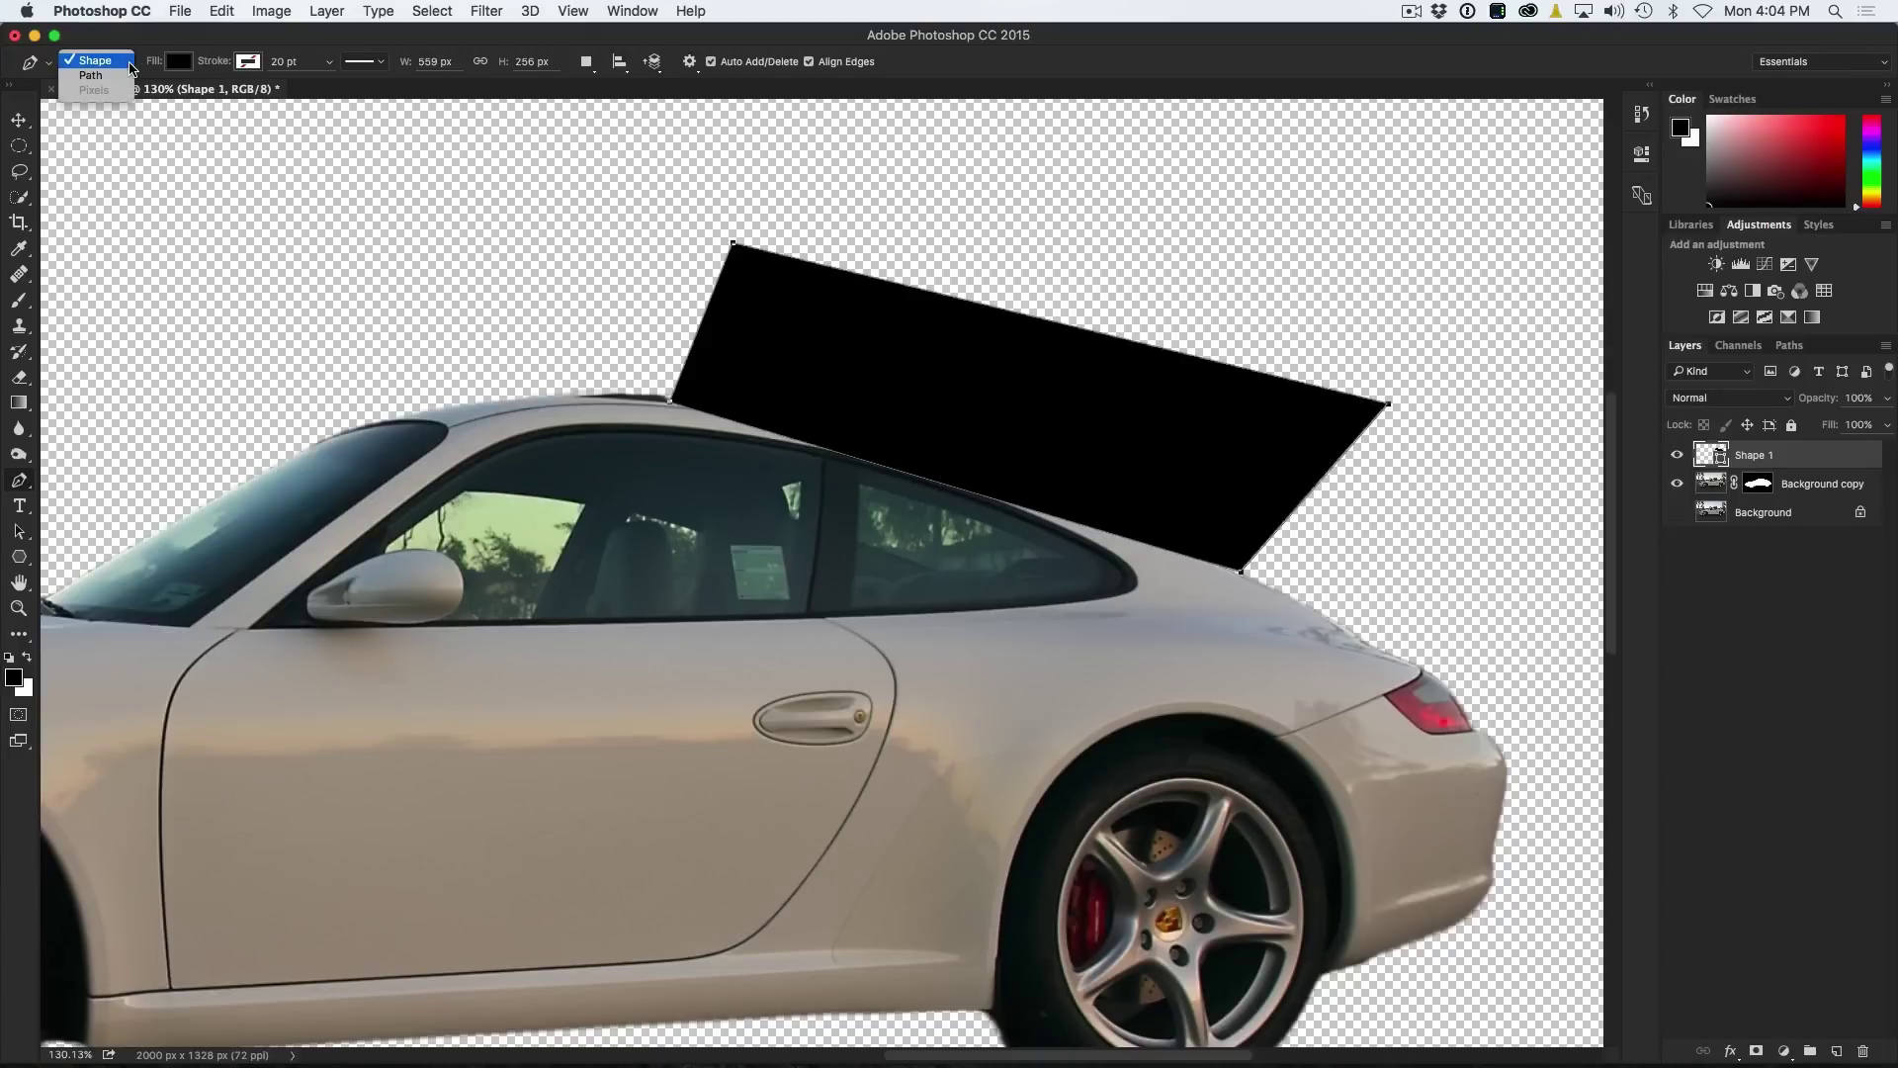
{"action": "left_click", "coordinate": [118, 73]}
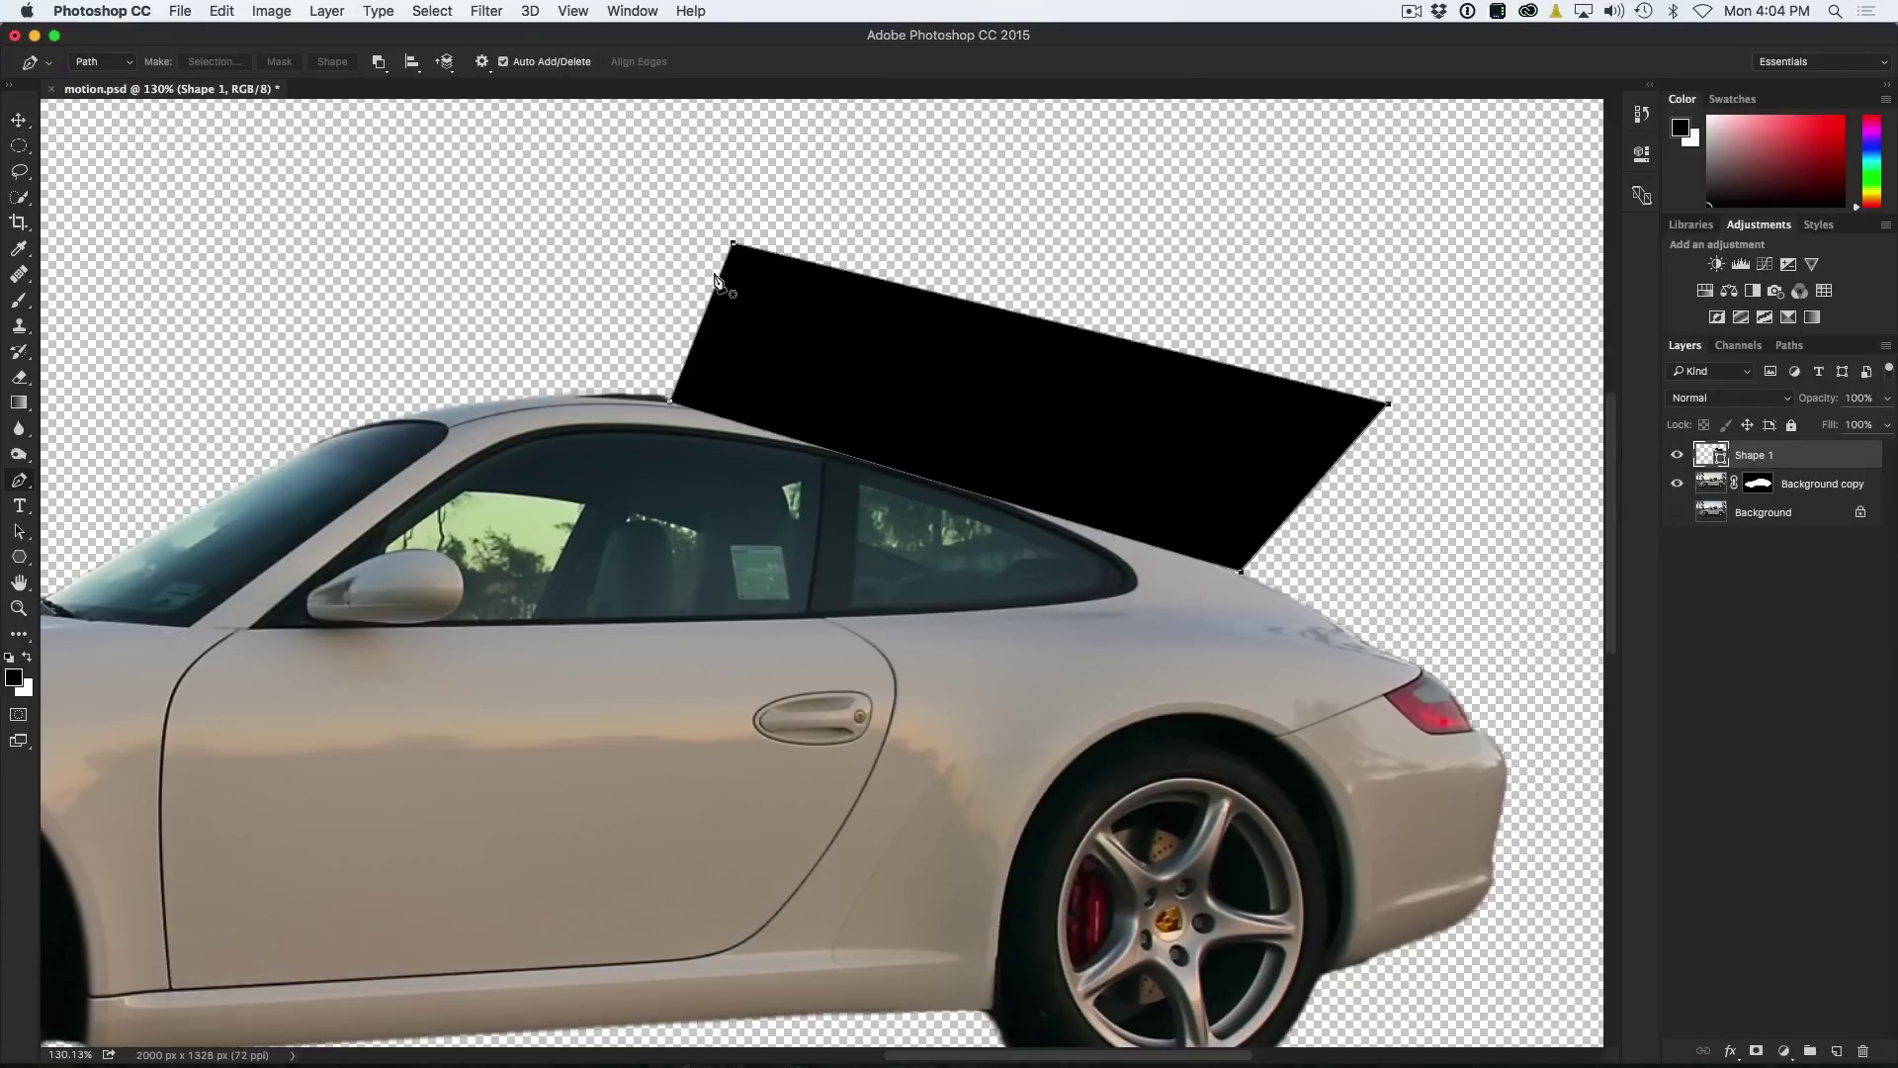
{"action": "key", "text": "super+z"}
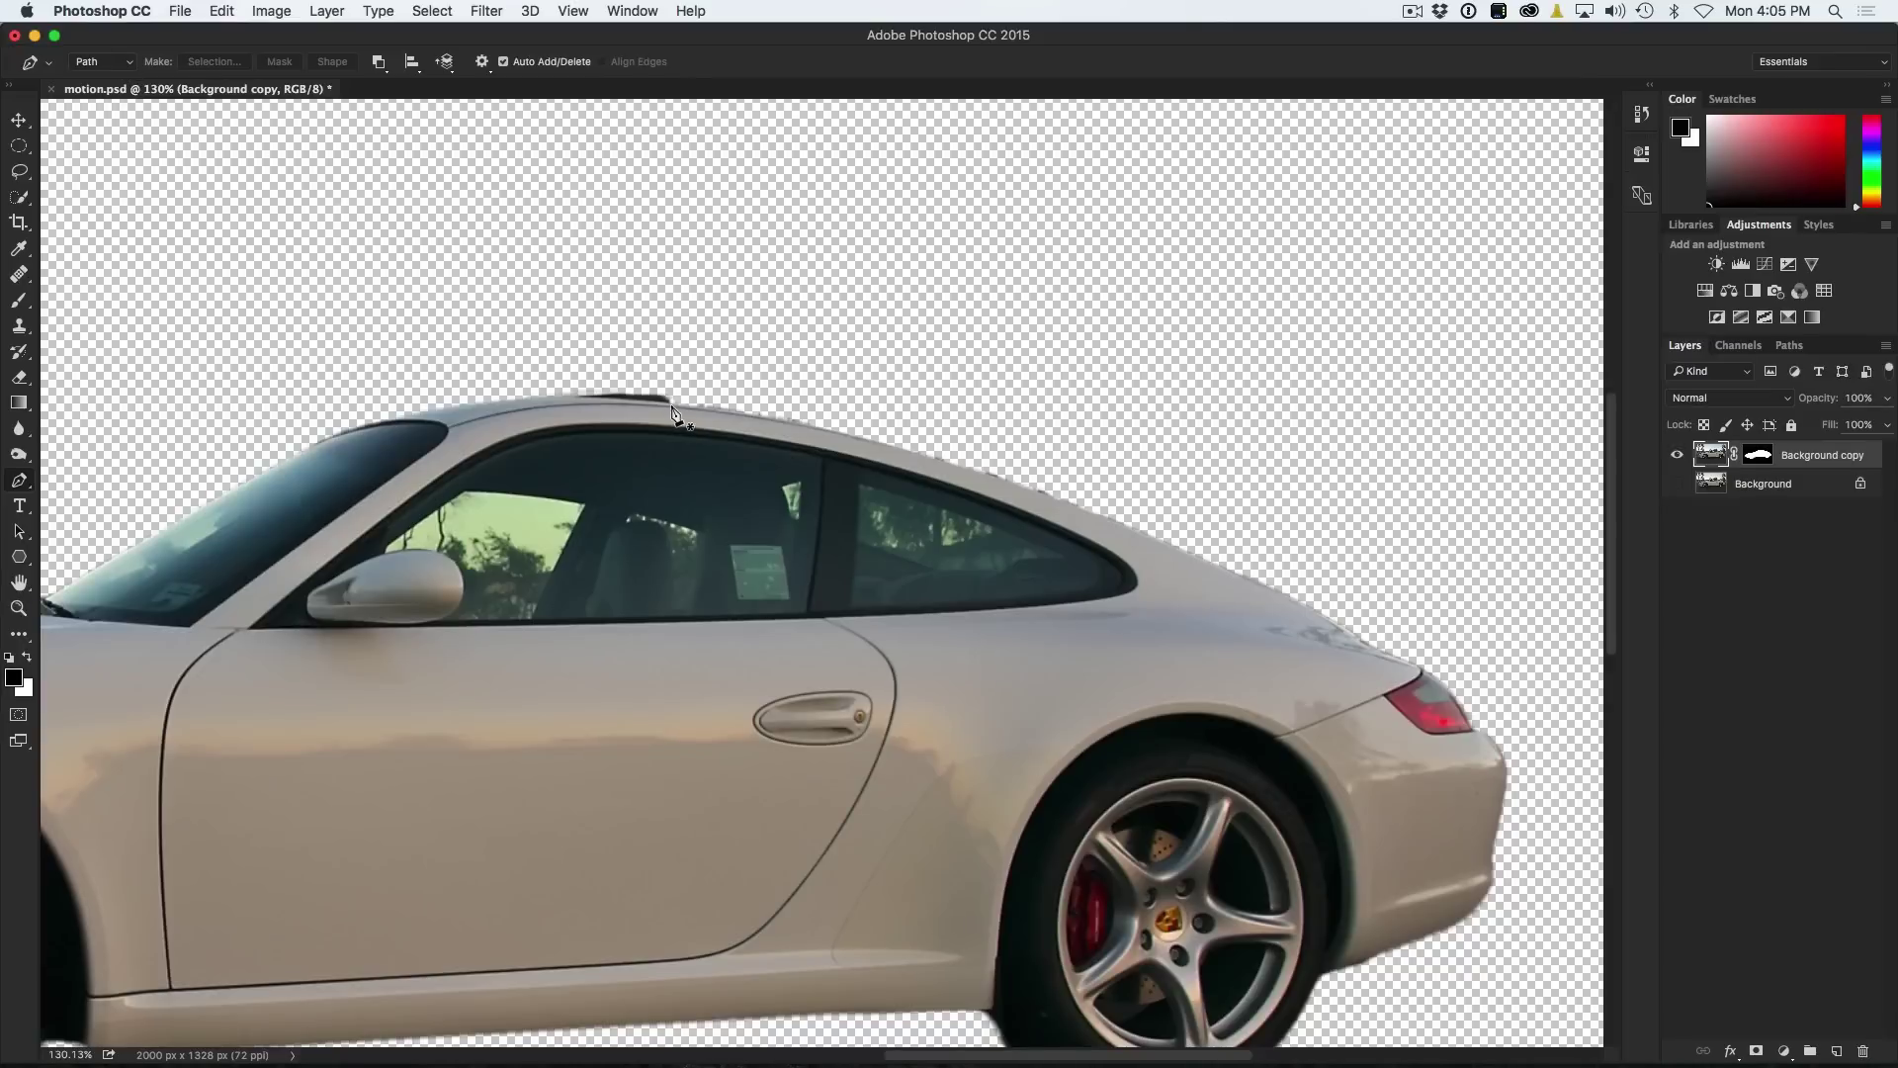
Draw a closed curved Pen path from the roof's peak along the rear roofline and around the empty area above it.
{"action": "left_click_drag", "start_coordinate": [673, 408], "coordinate": [1172, 390]}
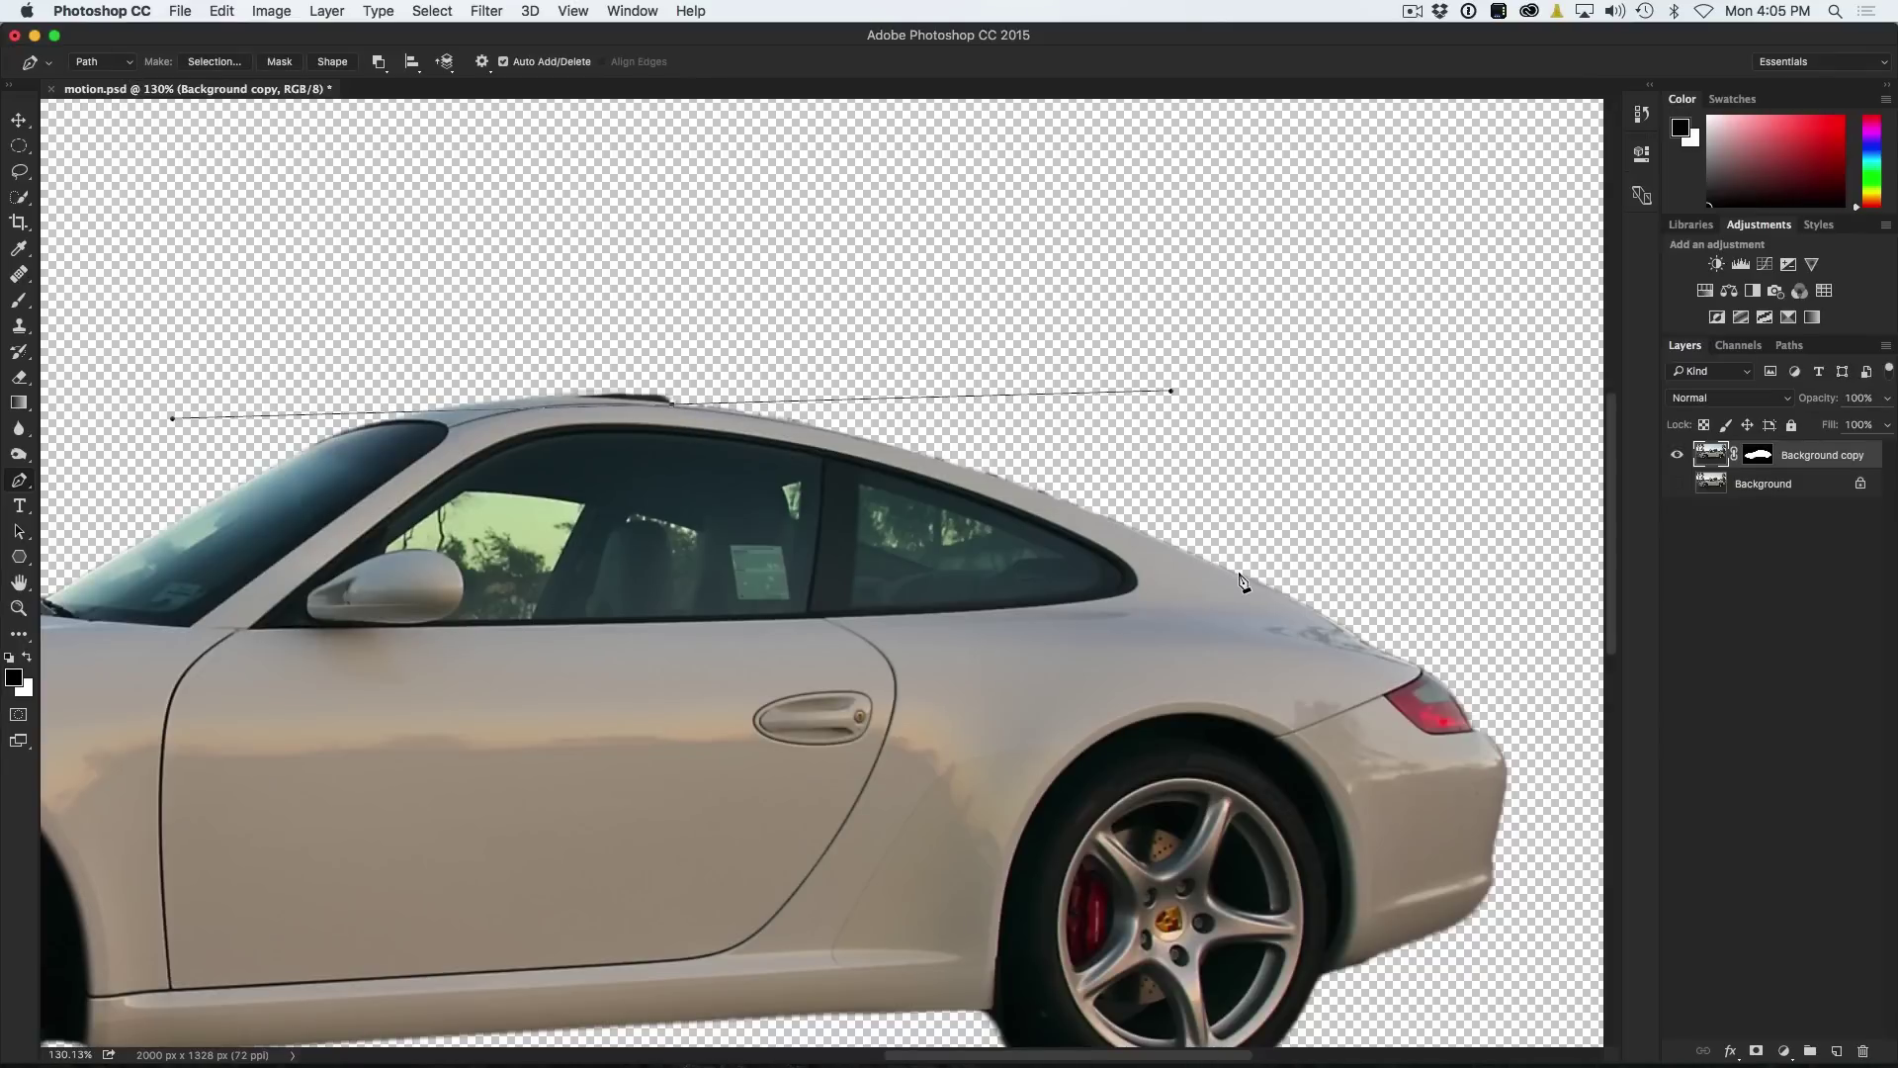
{"action": "left_click_drag", "start_coordinate": [1289, 597], "coordinate": [1407, 728]}
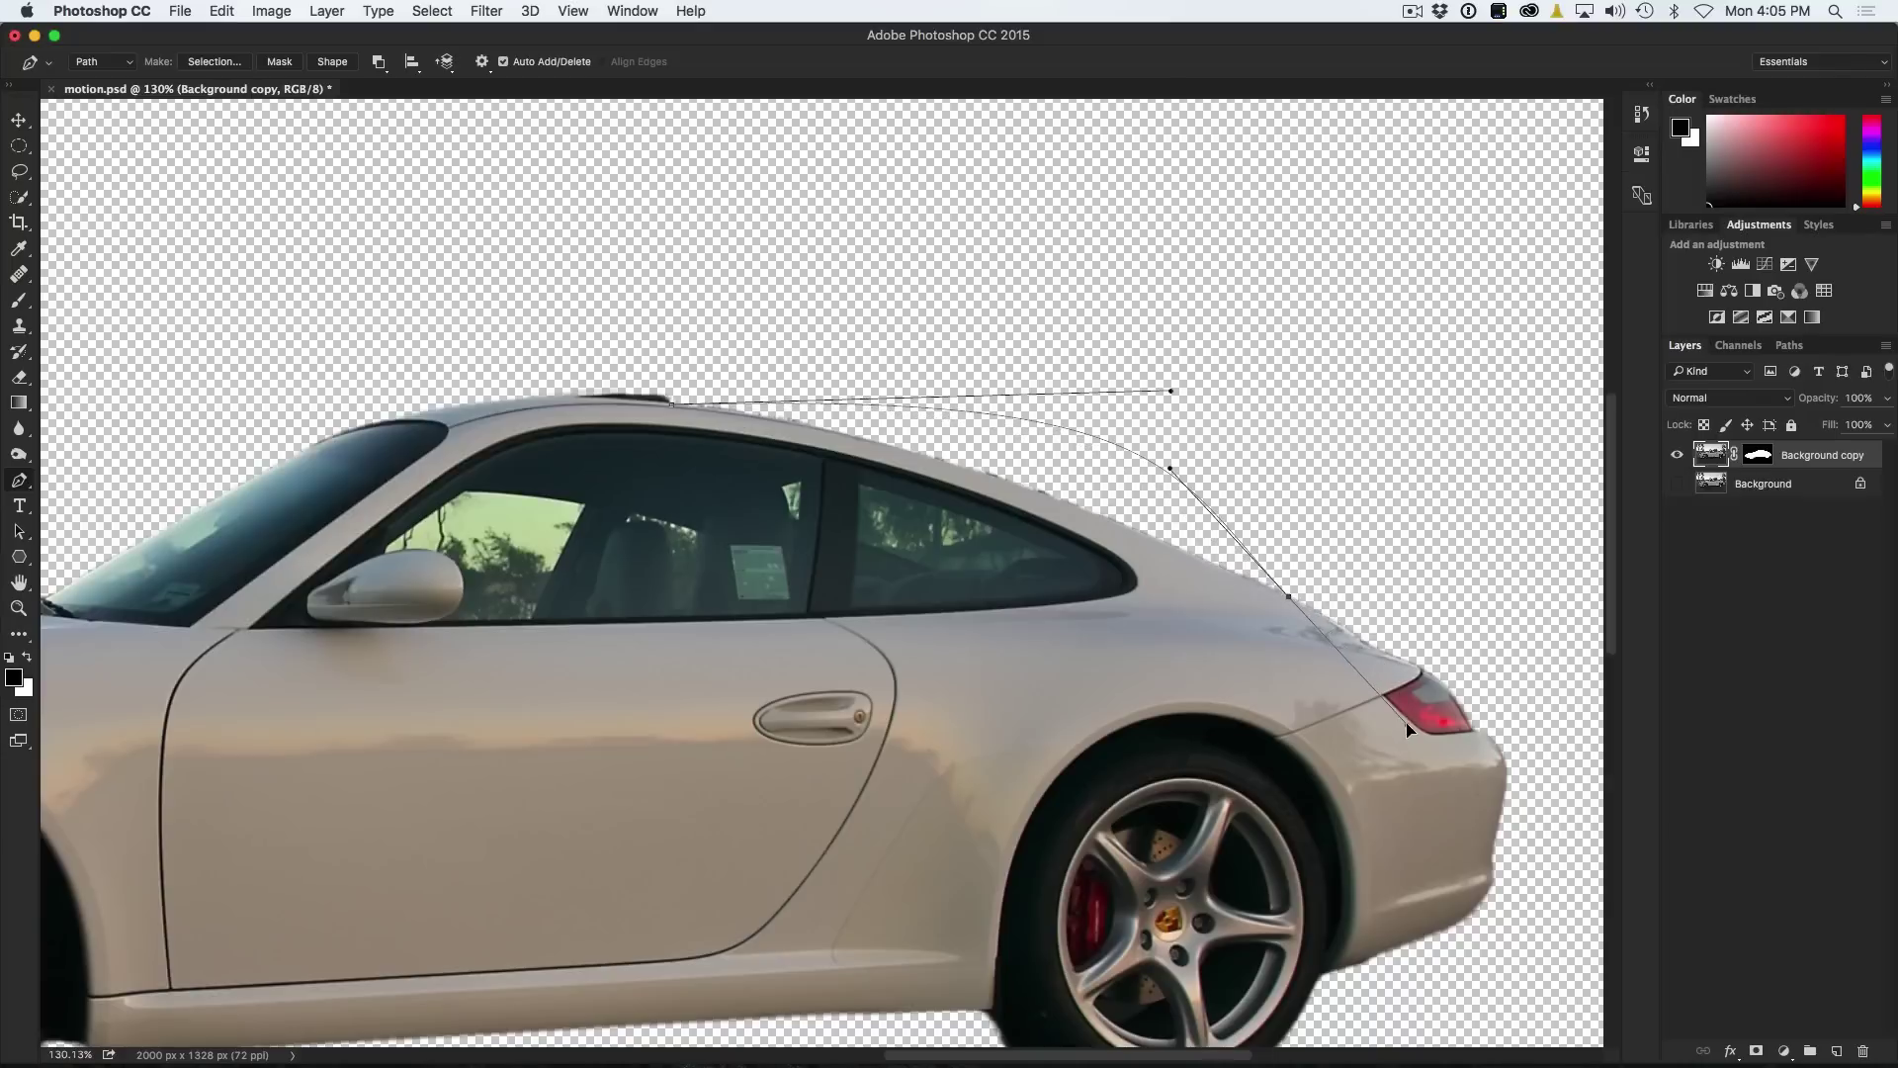
{"action": "left_click", "coordinate": [1347, 209]}
{"action": "left_click", "coordinate": [690, 252]}
{"action": "left_click", "coordinate": [672, 406]}
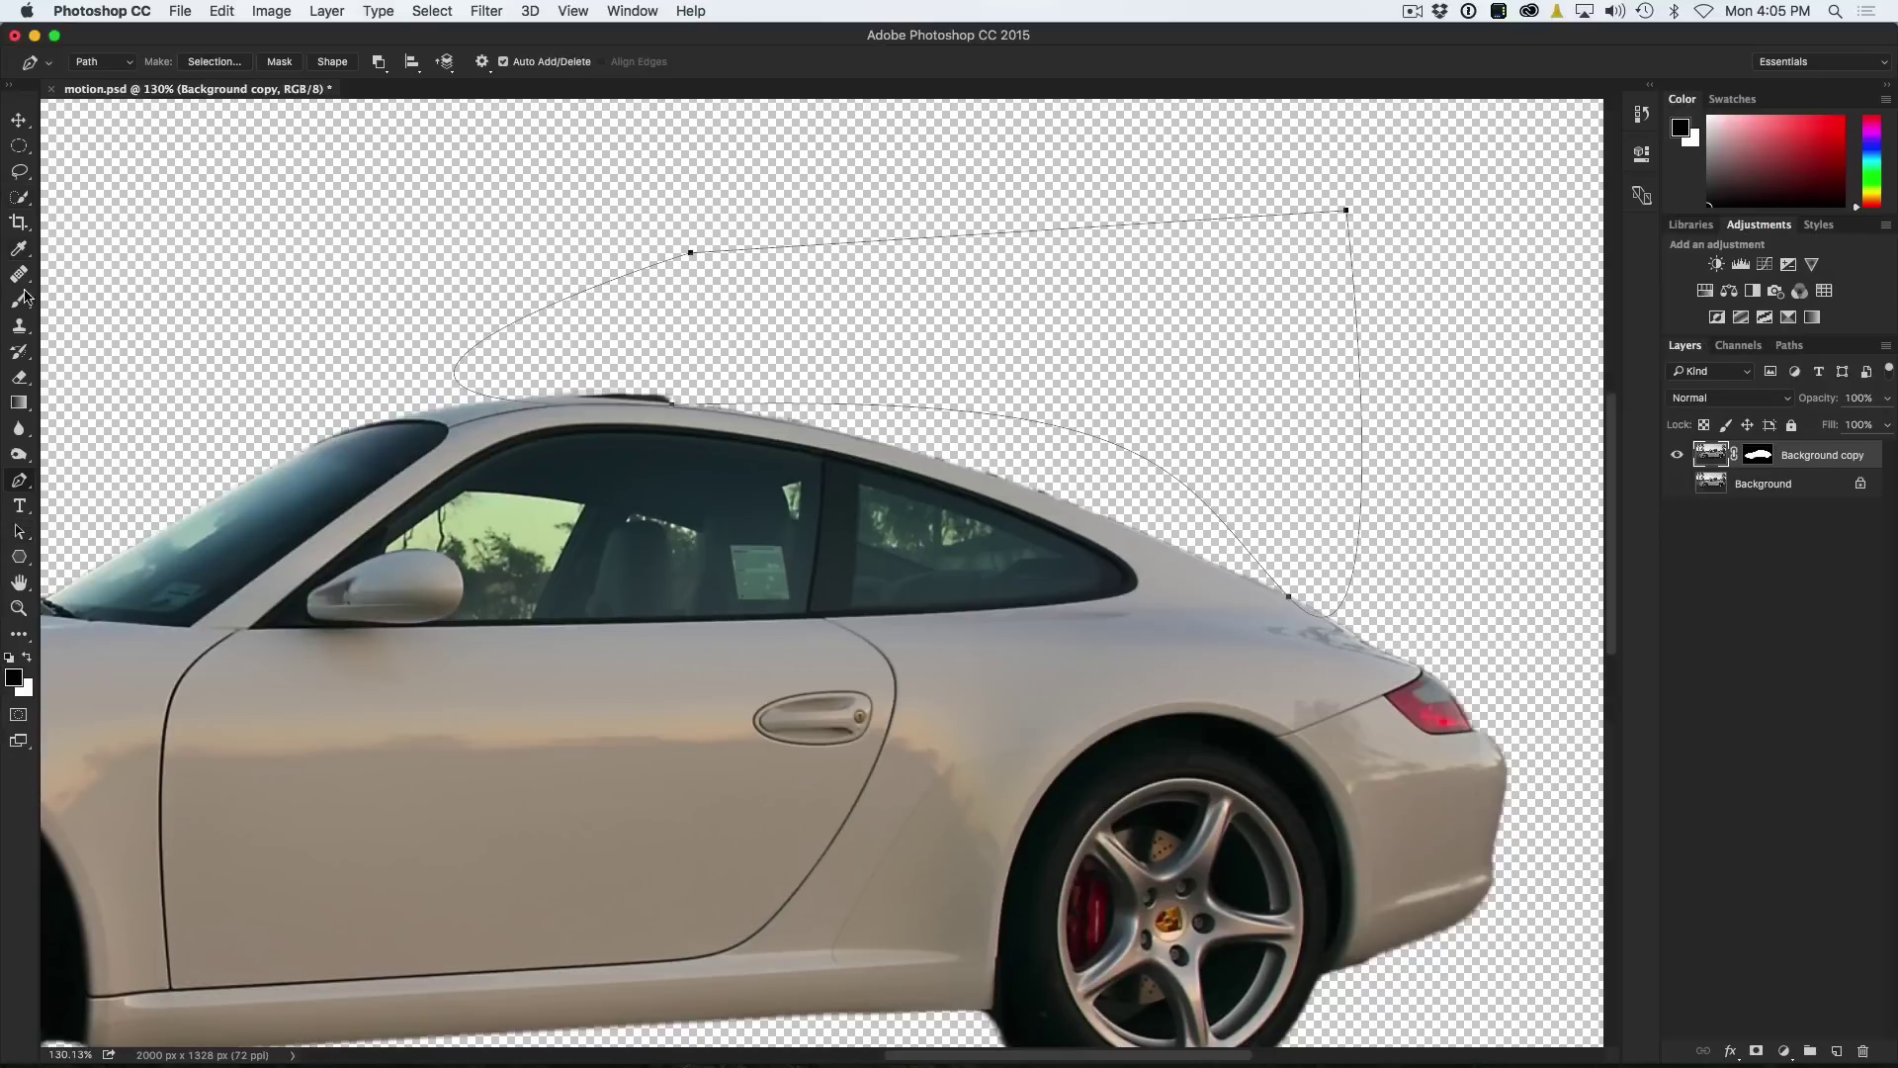
Adjust the path's anchor points and curve handles with the Direct Selection tool until it follows the rear roofline.
{"action": "left_click", "coordinate": [21, 482]}
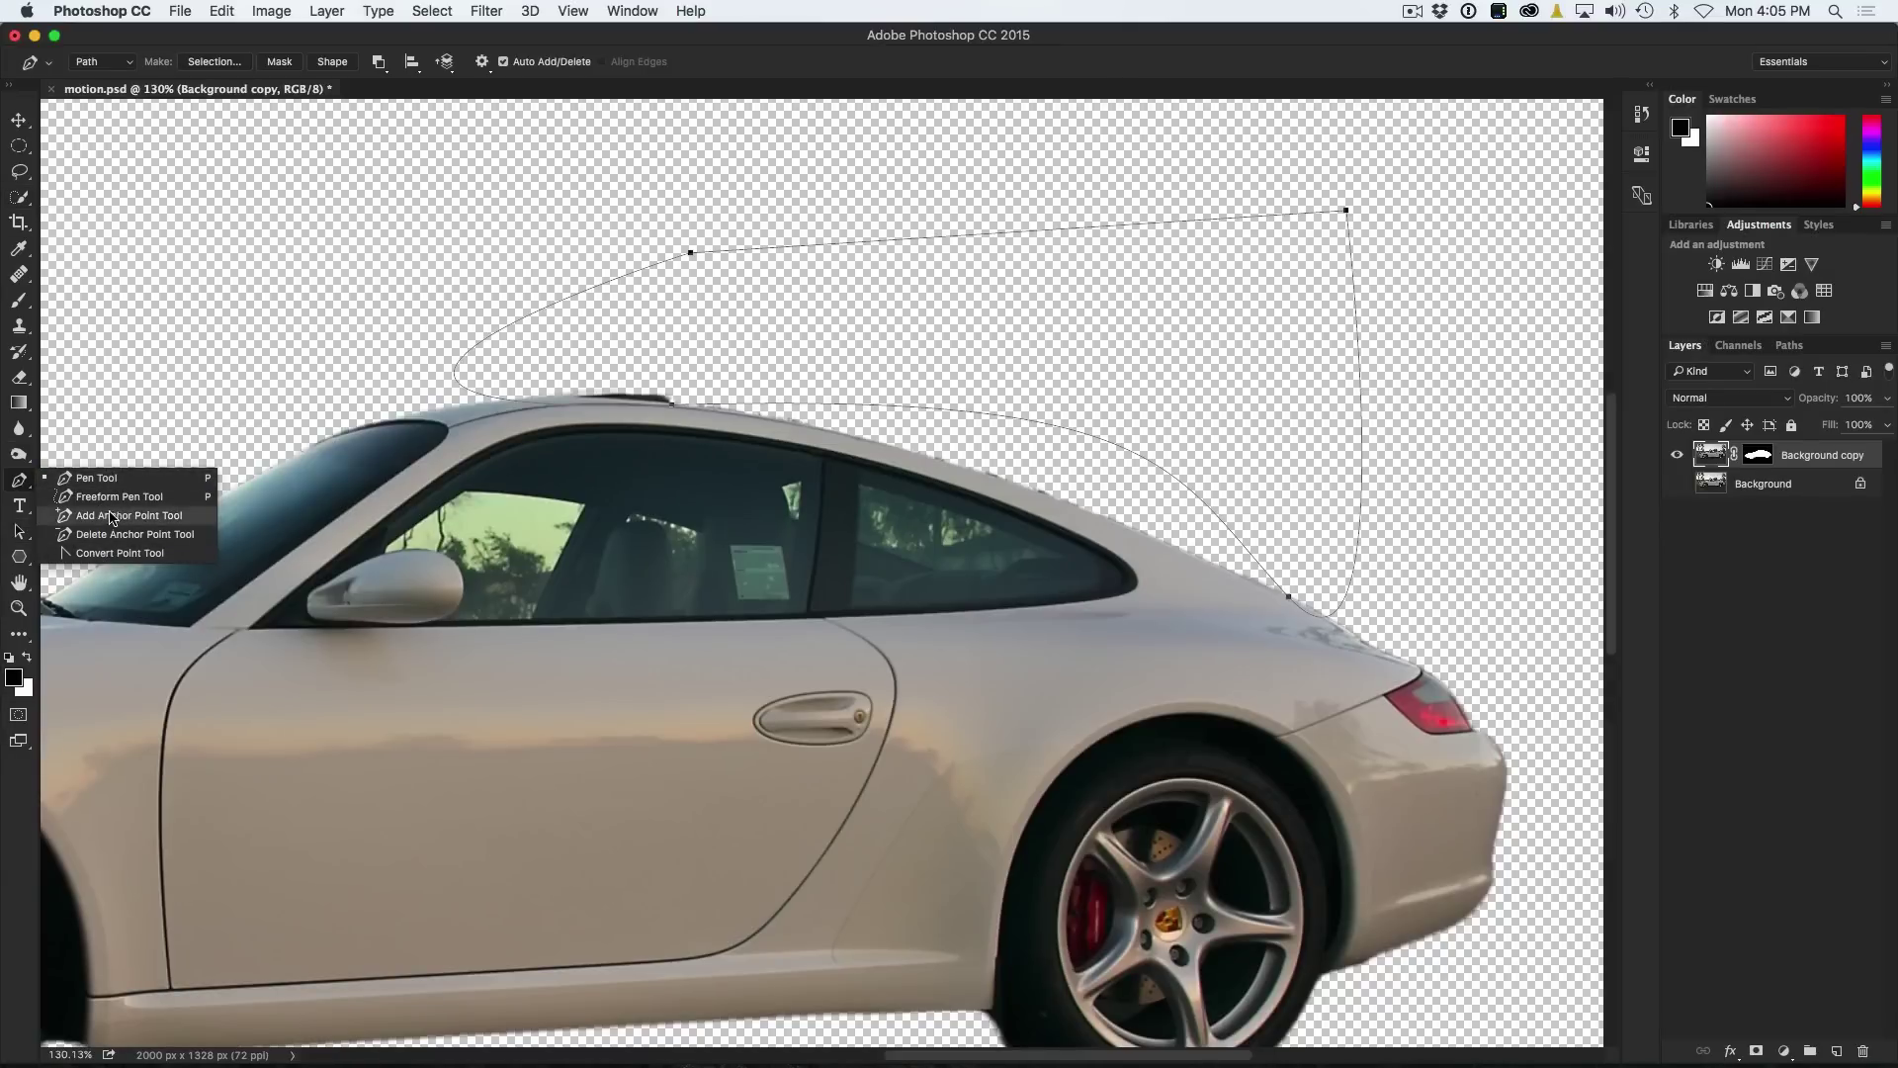
{"action": "left_click", "coordinate": [109, 478]}
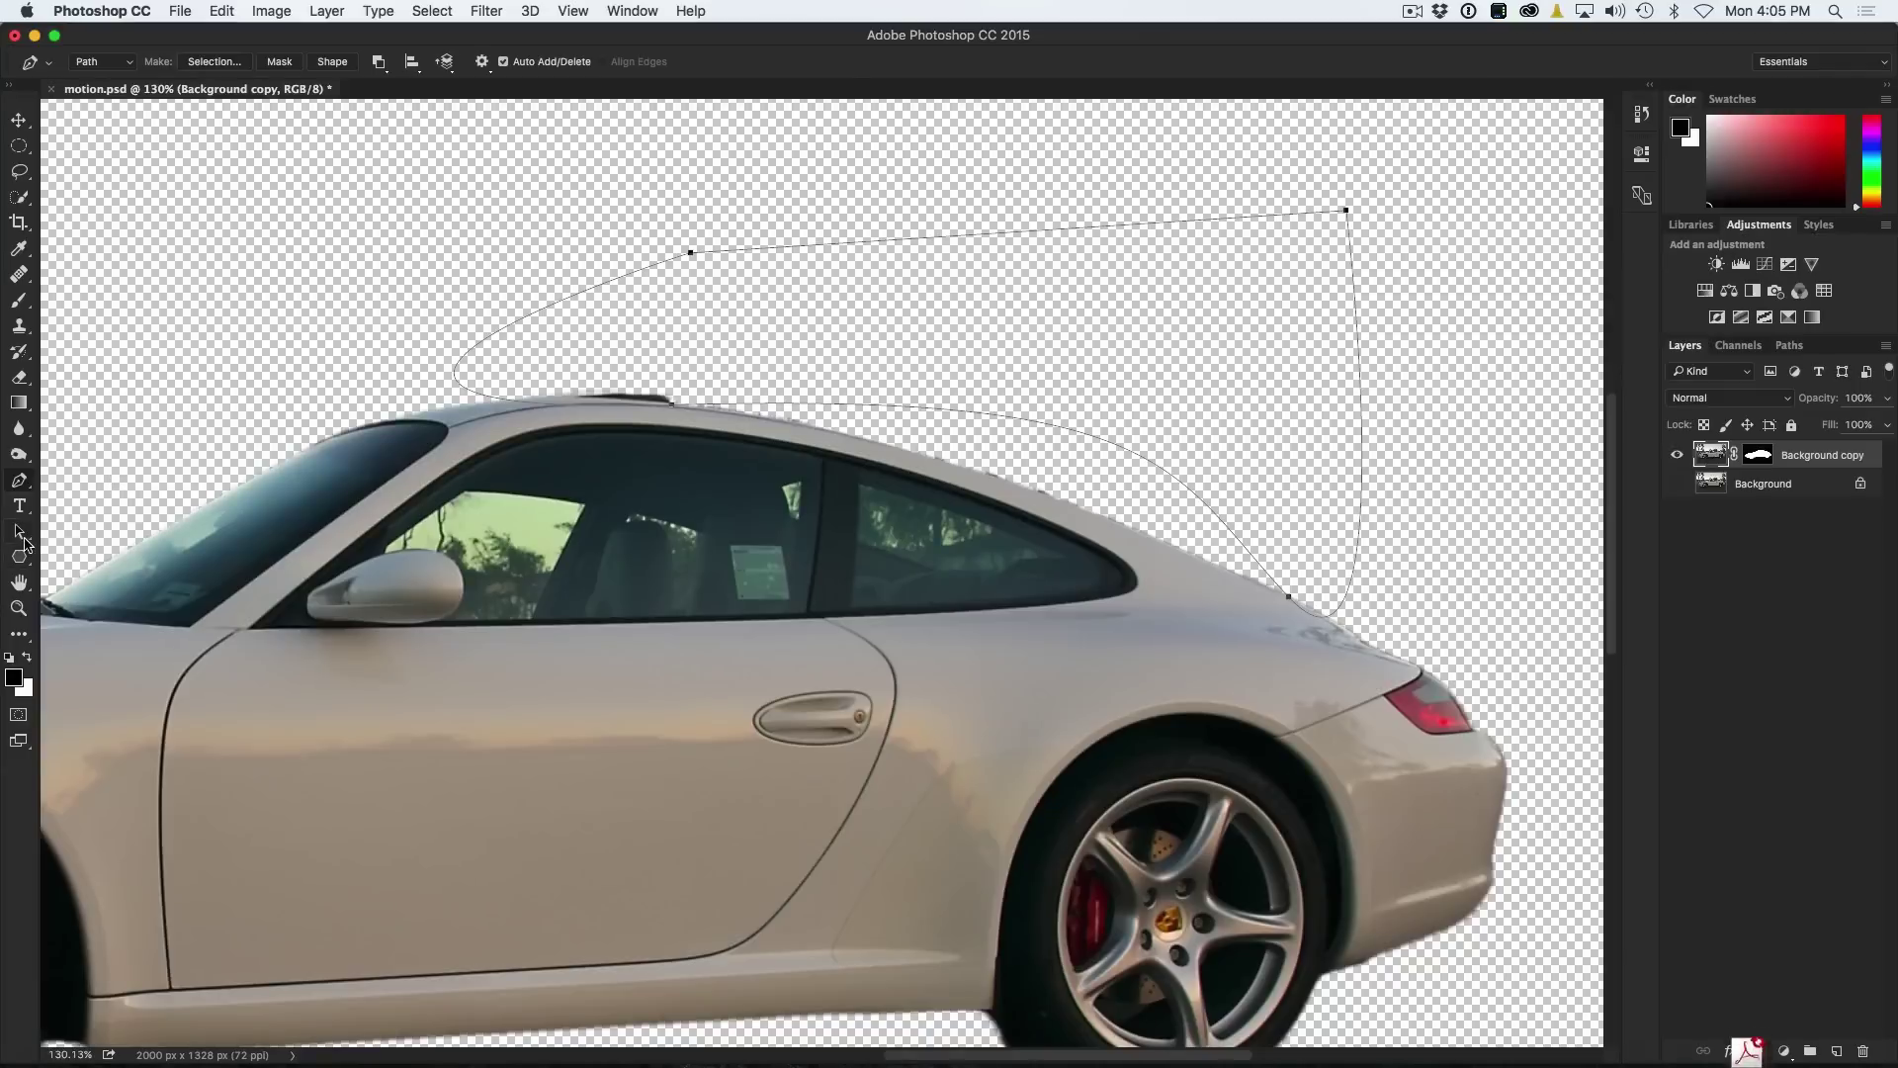
{"action": "left_click", "coordinate": [18, 531]}
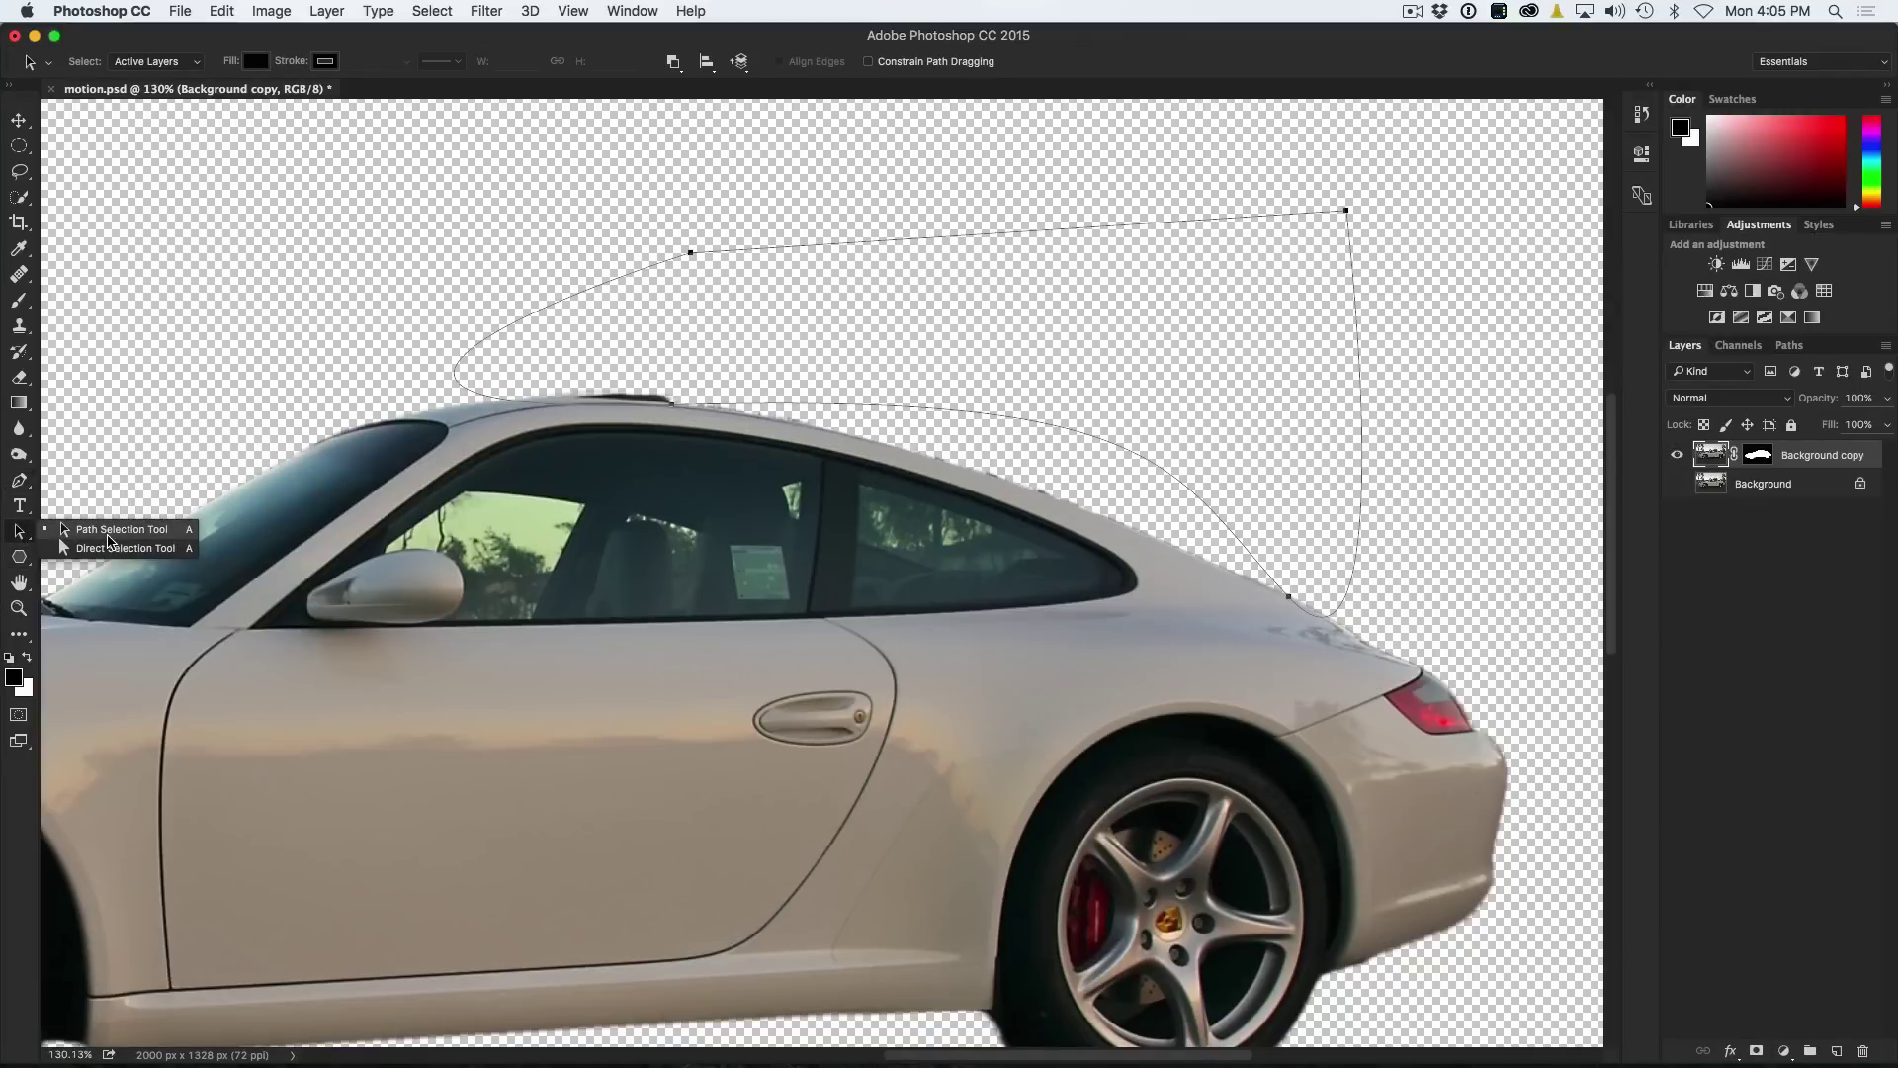
{"action": "left_click", "coordinate": [109, 545]}
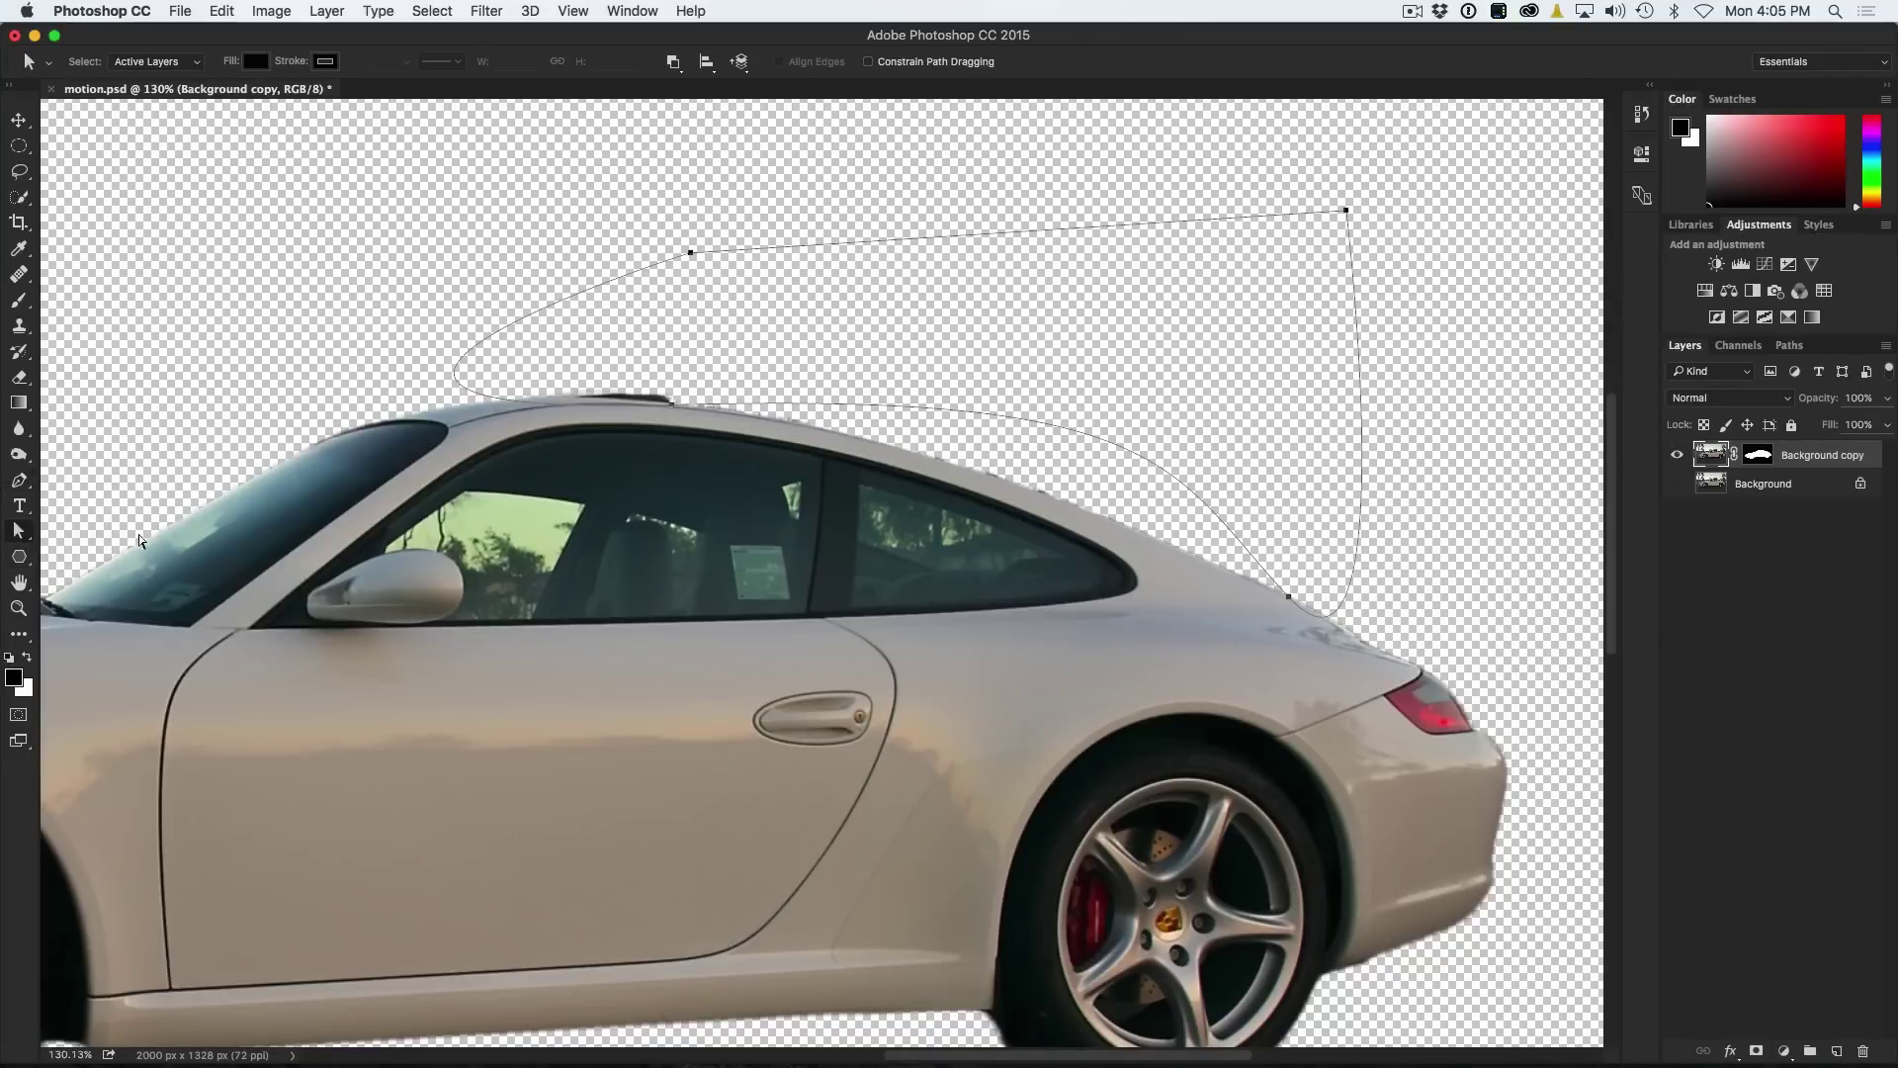
{"action": "left_click", "coordinate": [1289, 596]}
{"action": "left_click_drag", "start_coordinate": [1169, 469], "coordinate": [1186, 542]}
{"action": "left_click", "coordinate": [672, 403]}
{"action": "left_click_drag", "start_coordinate": [1173, 393], "coordinate": [864, 413]}
{"action": "left_click_drag", "start_coordinate": [1187, 543], "coordinate": [1197, 548]}
{"action": "left_click_drag", "start_coordinate": [1288, 601], "coordinate": [1295, 606]}
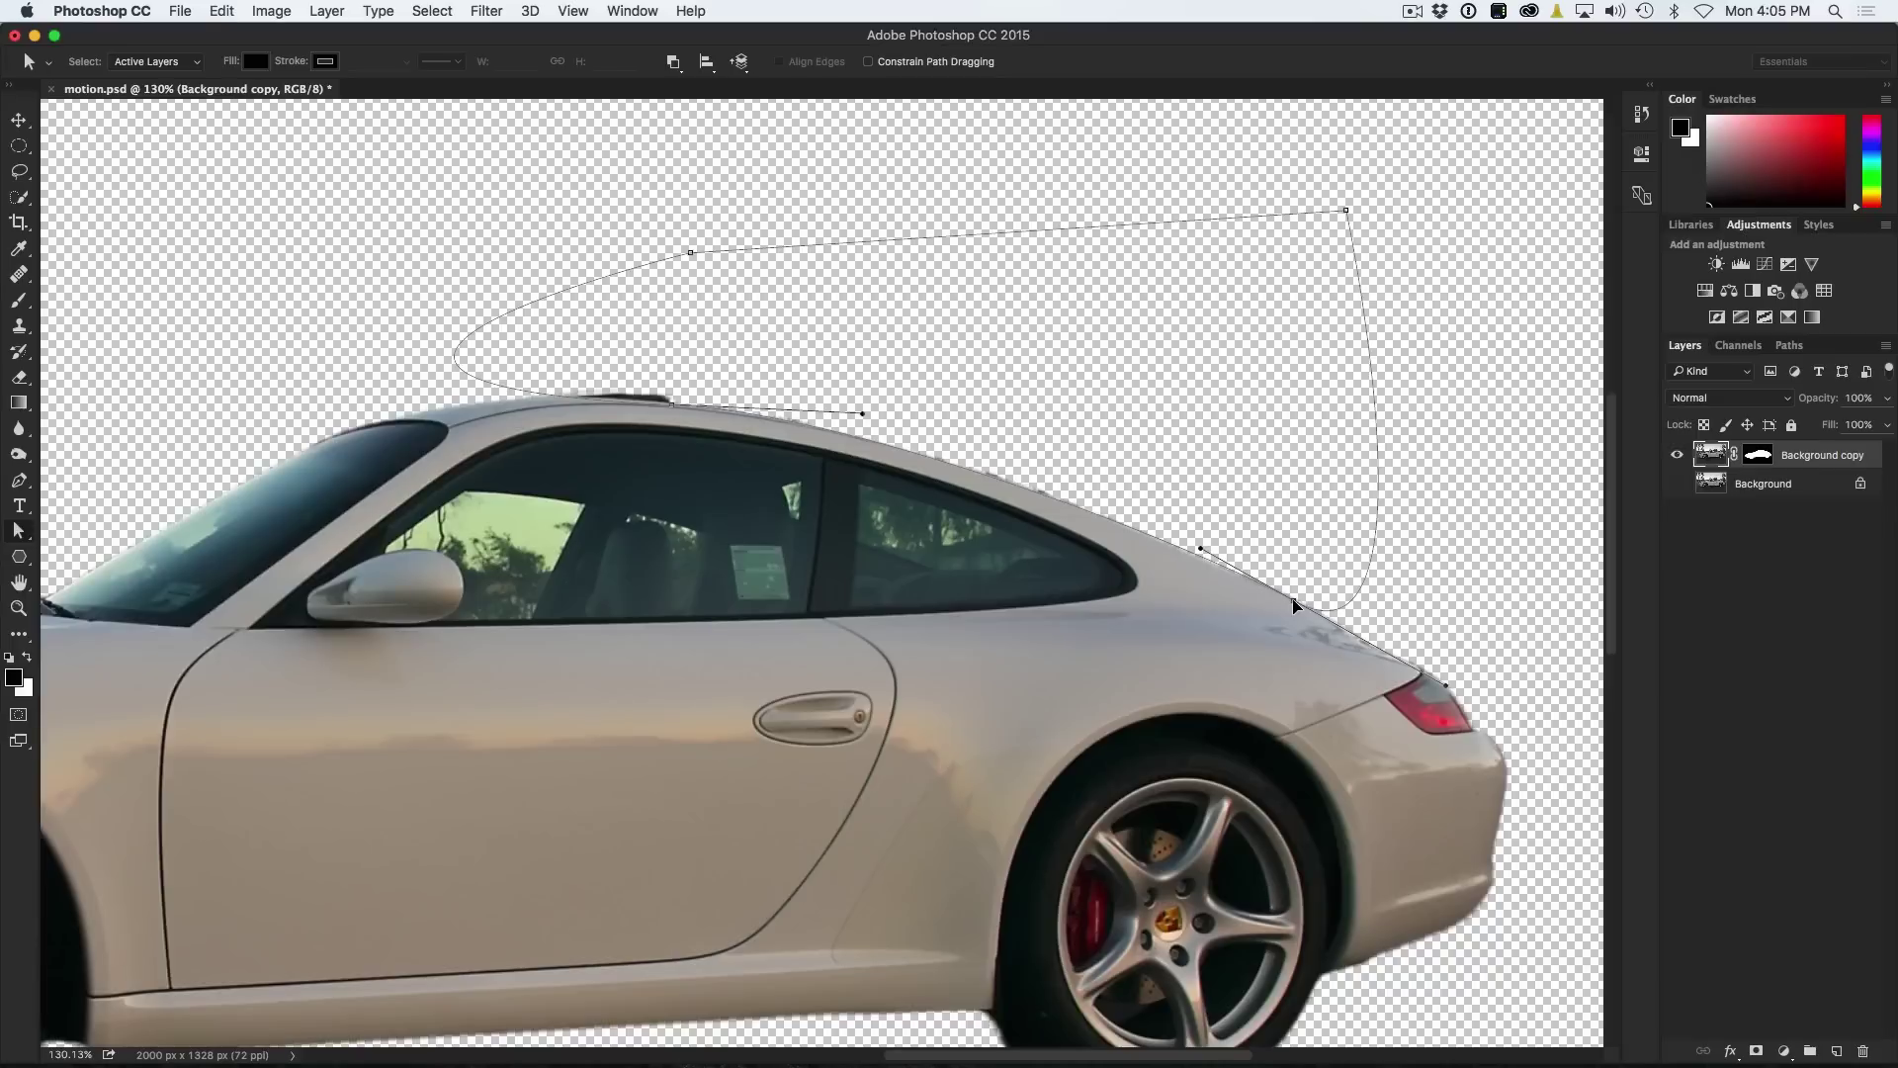
{"action": "left_click", "coordinate": [1204, 543]}
Load the Work Path as a selection and prepare the Brush with black on the Background copy layer's mask to clean the rear roofline.
{"action": "left_click", "coordinate": [1788, 346]}
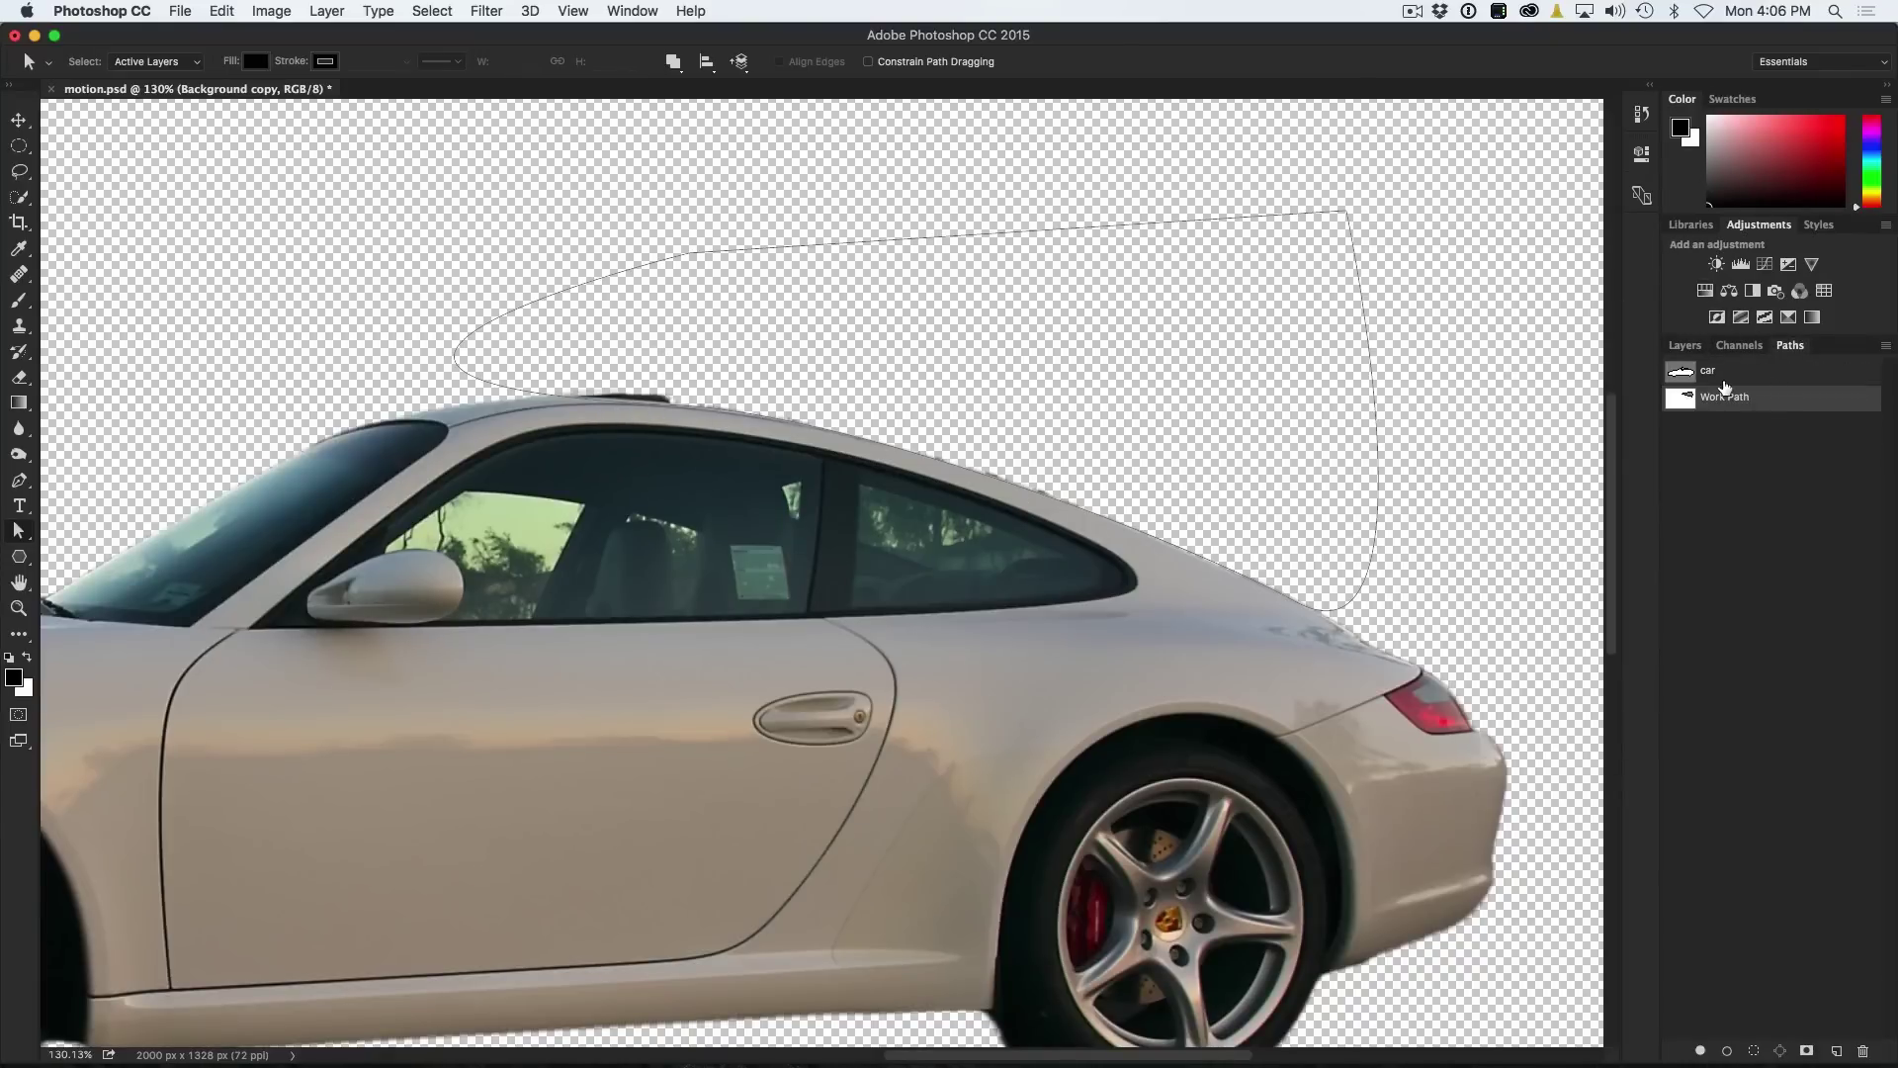
{"action": "left_click", "coordinate": [1688, 396], "text": "super"}
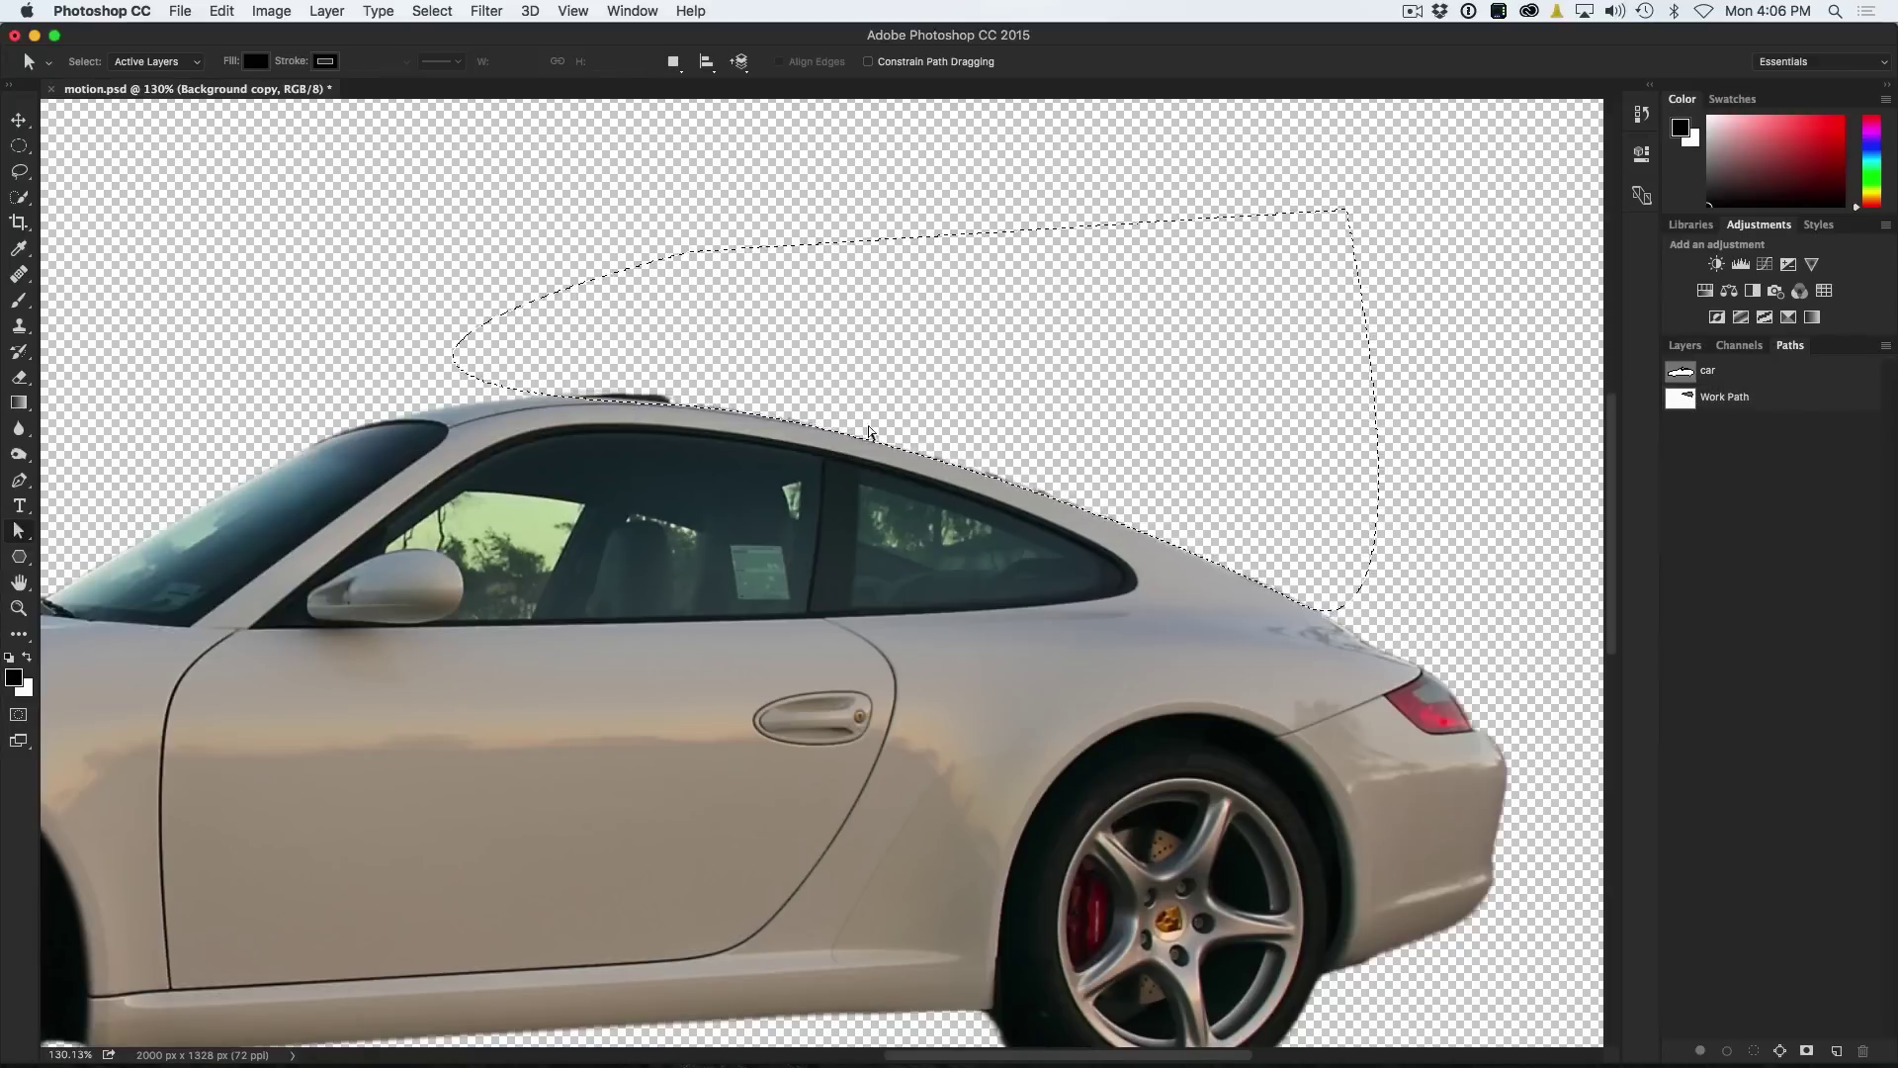
{"action": "left_click", "coordinate": [1684, 345]}
{"action": "left_click", "coordinate": [1758, 455]}
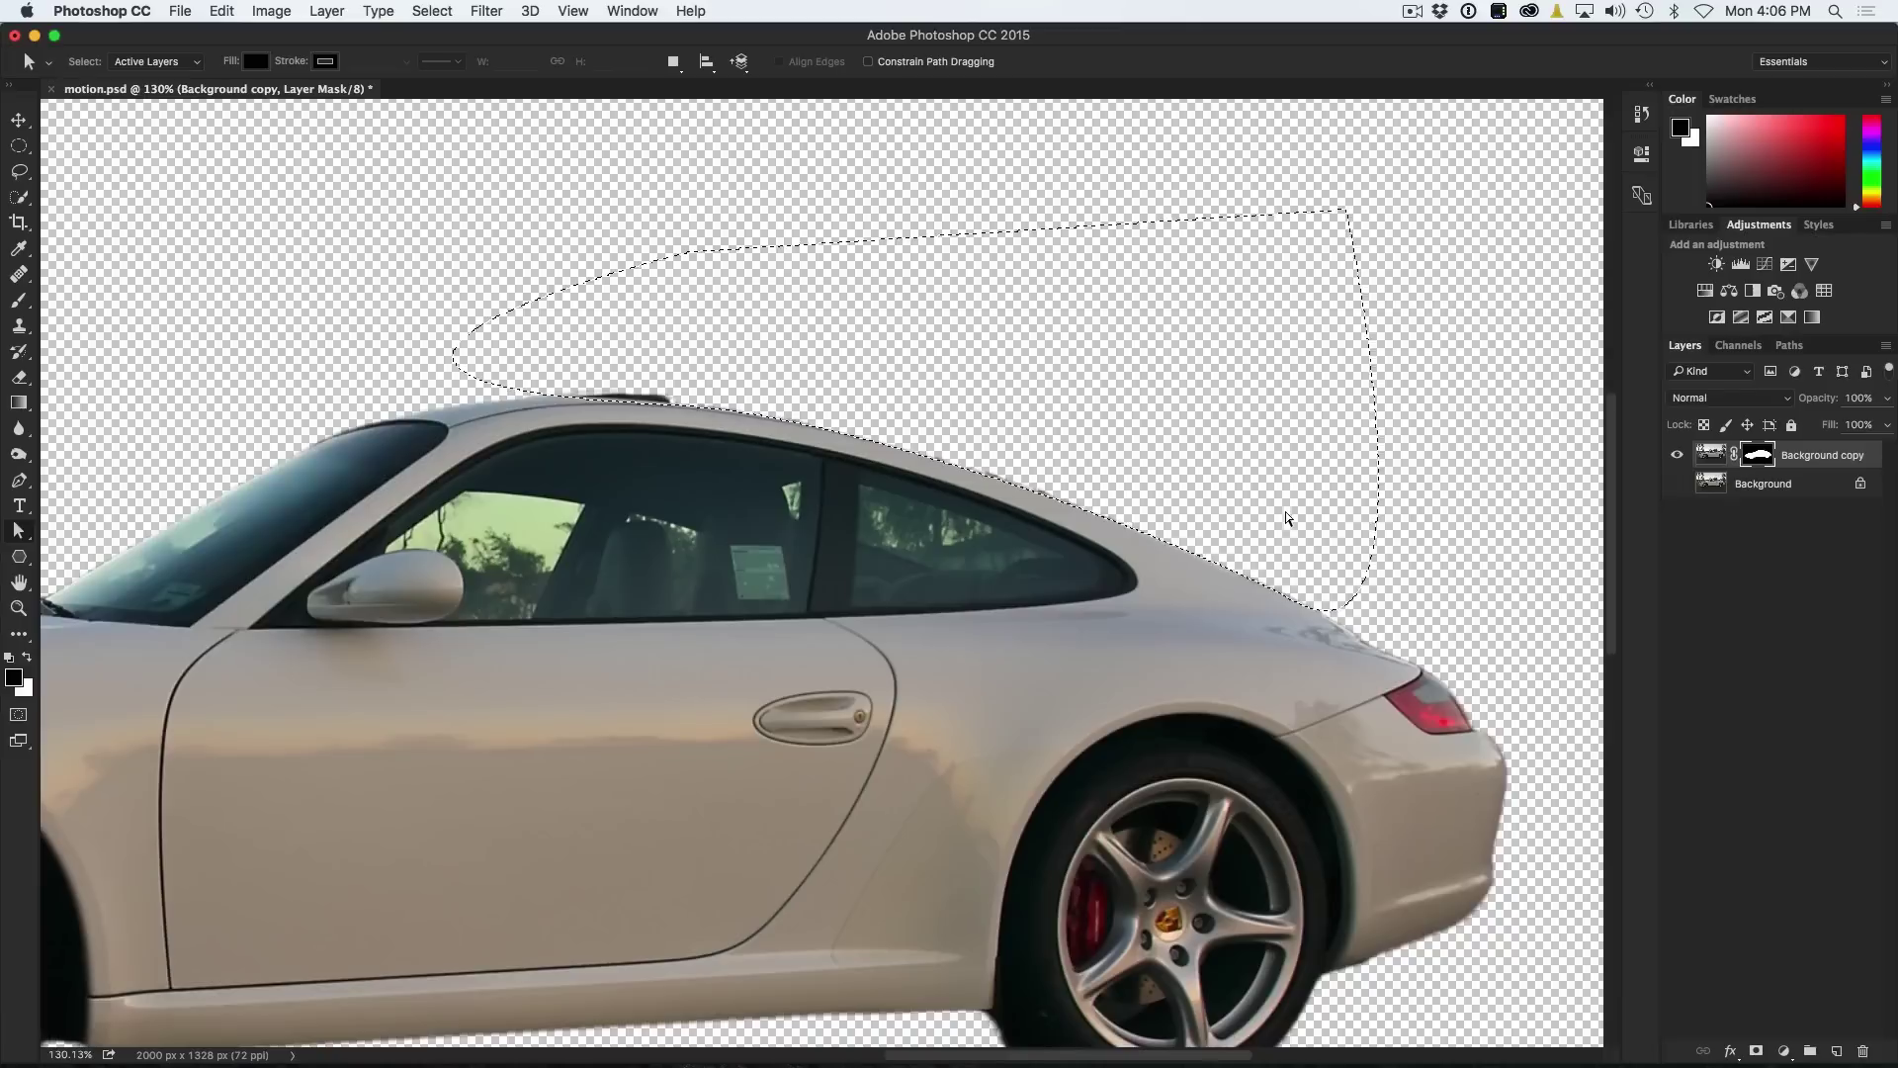
{"action": "key", "text": "b"}
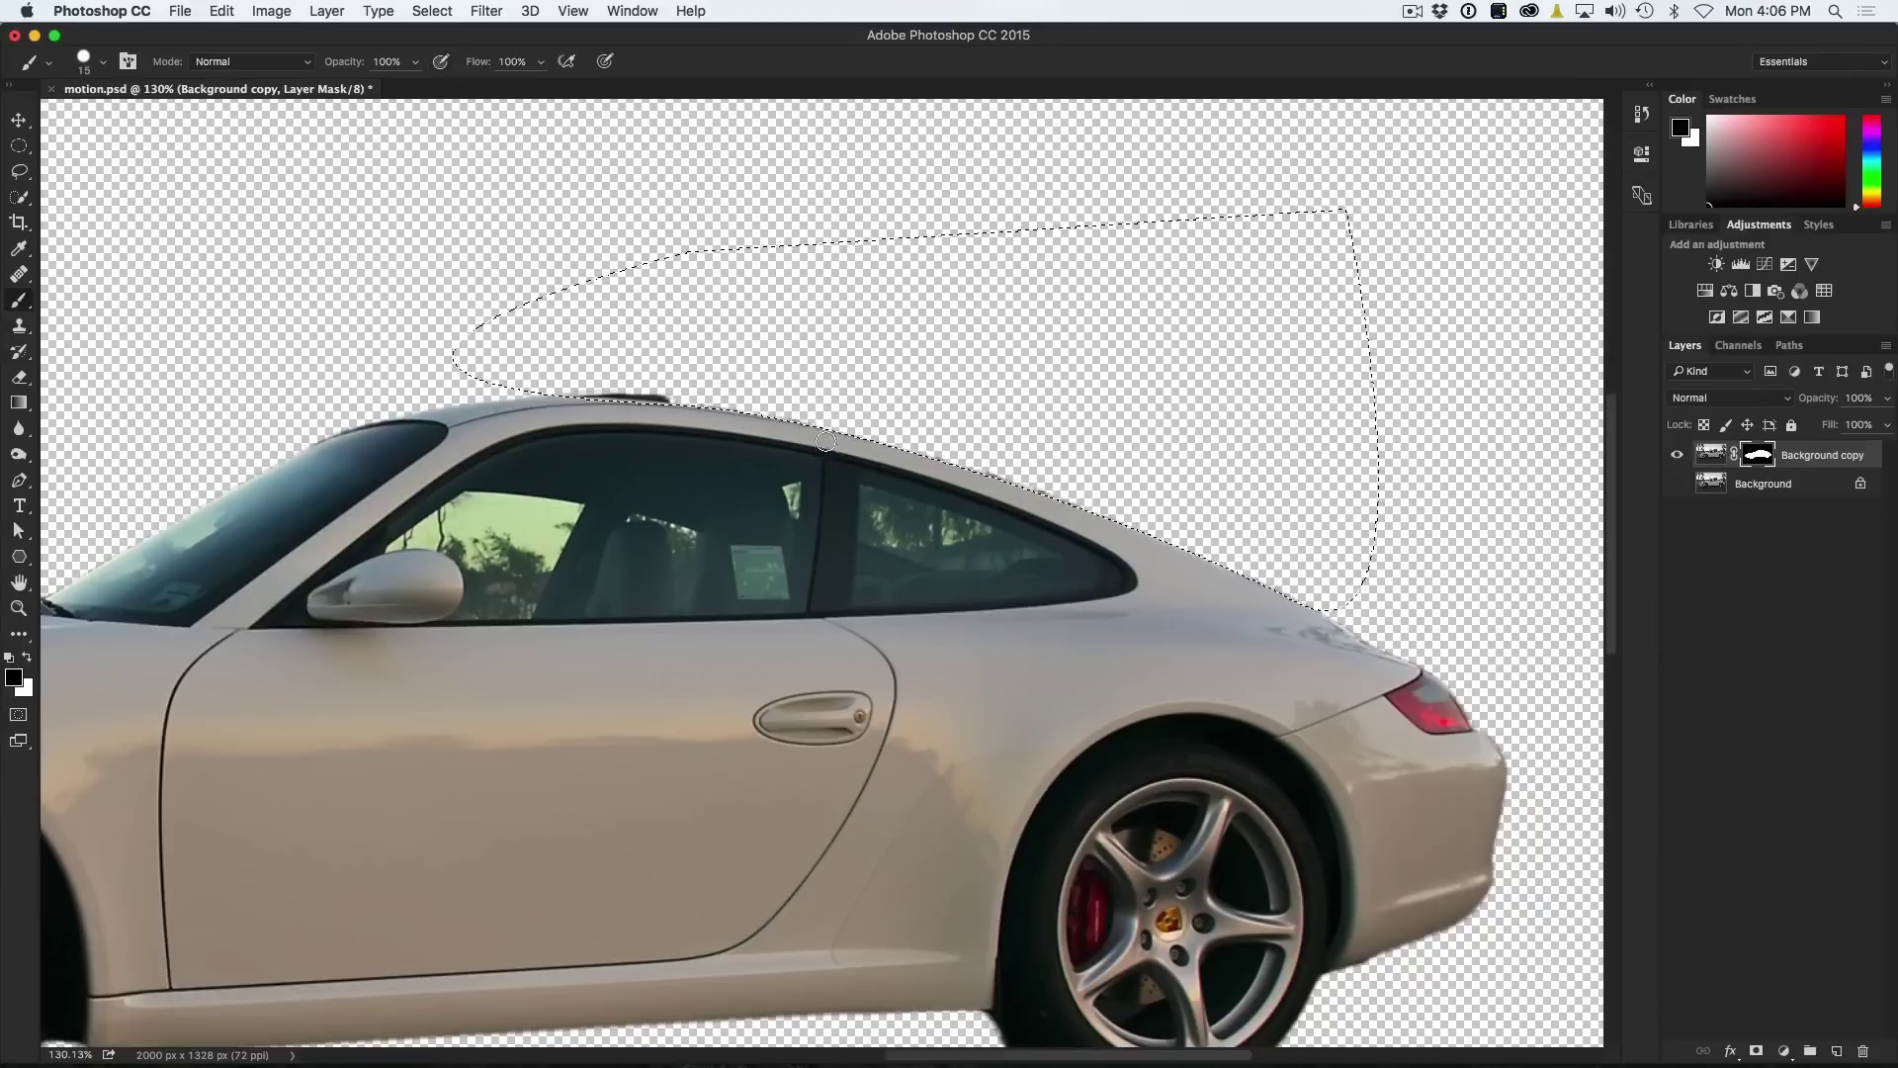
{"action": "key", "text": "super+c"}
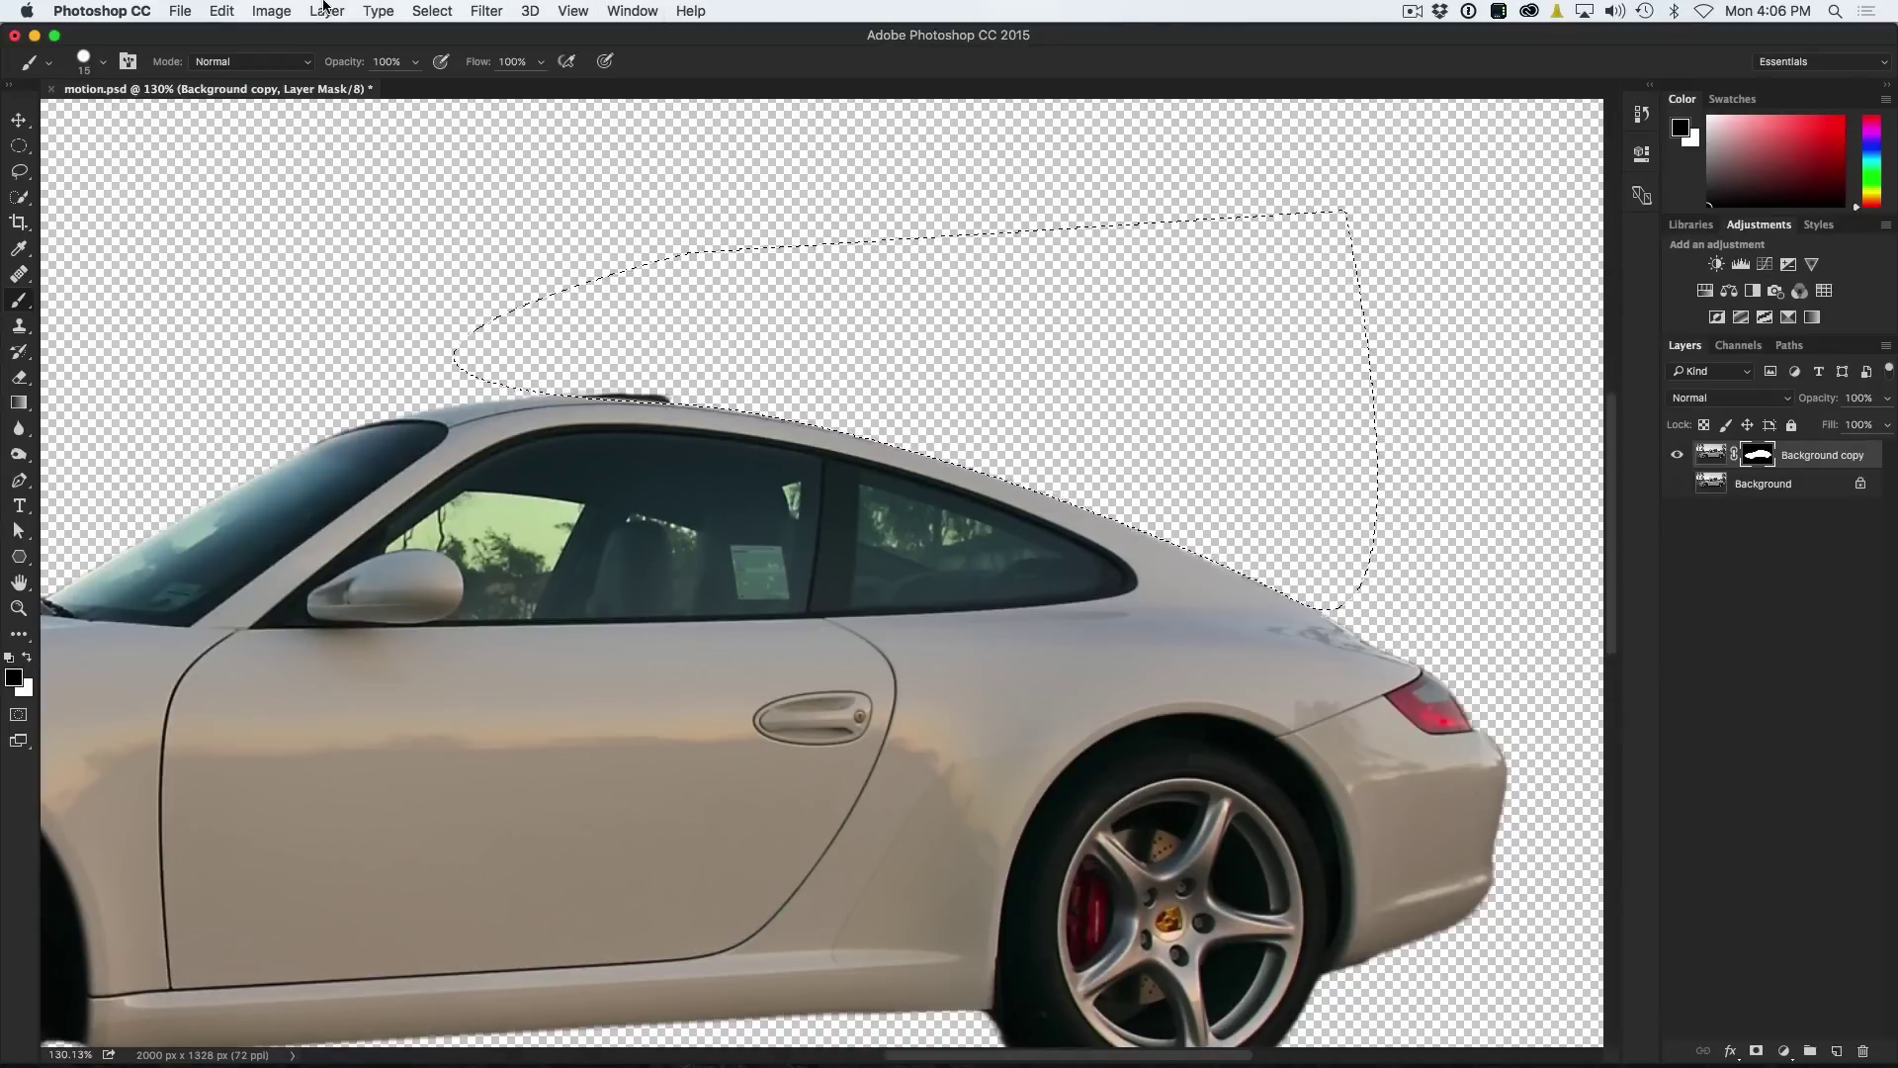
Invert the selection to touch up the car side of the mask with white, and deselect.
{"action": "left_click", "coordinate": [431, 9]}
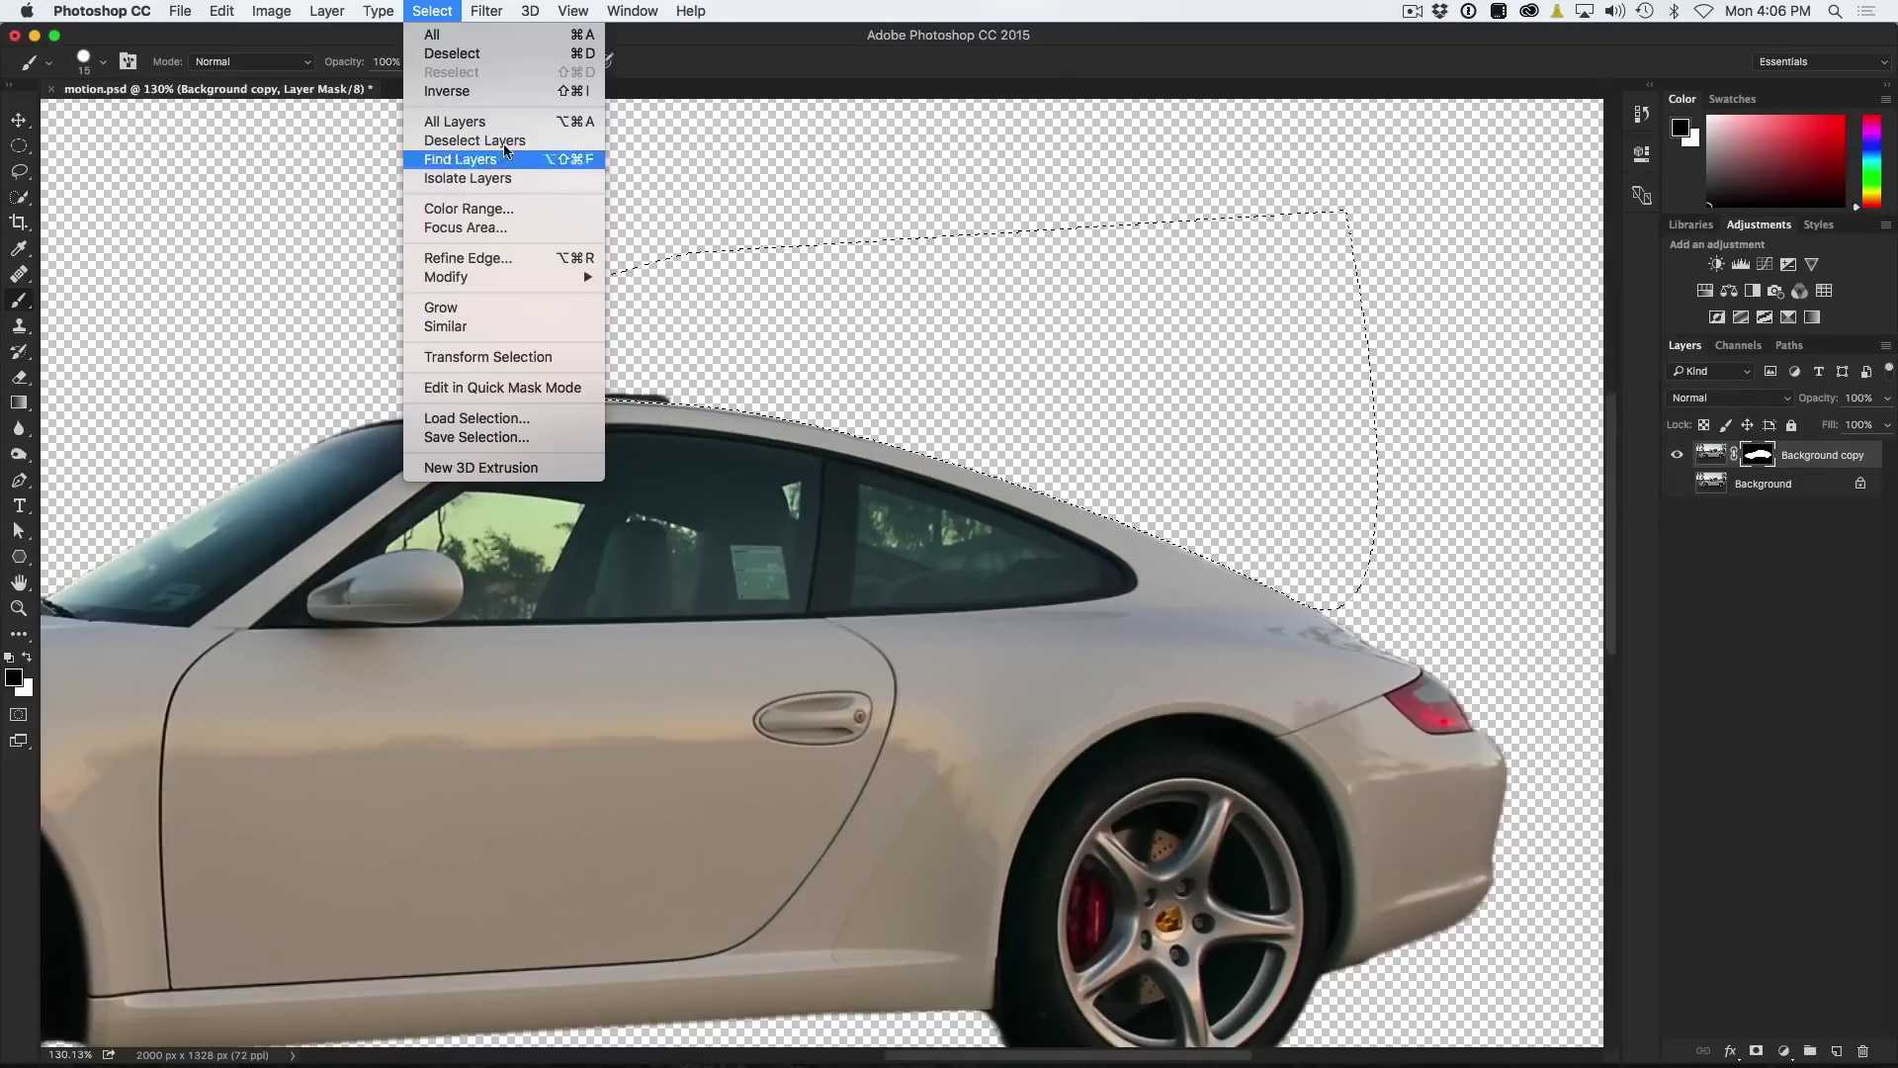
{"action": "left_click", "coordinate": [502, 91]}
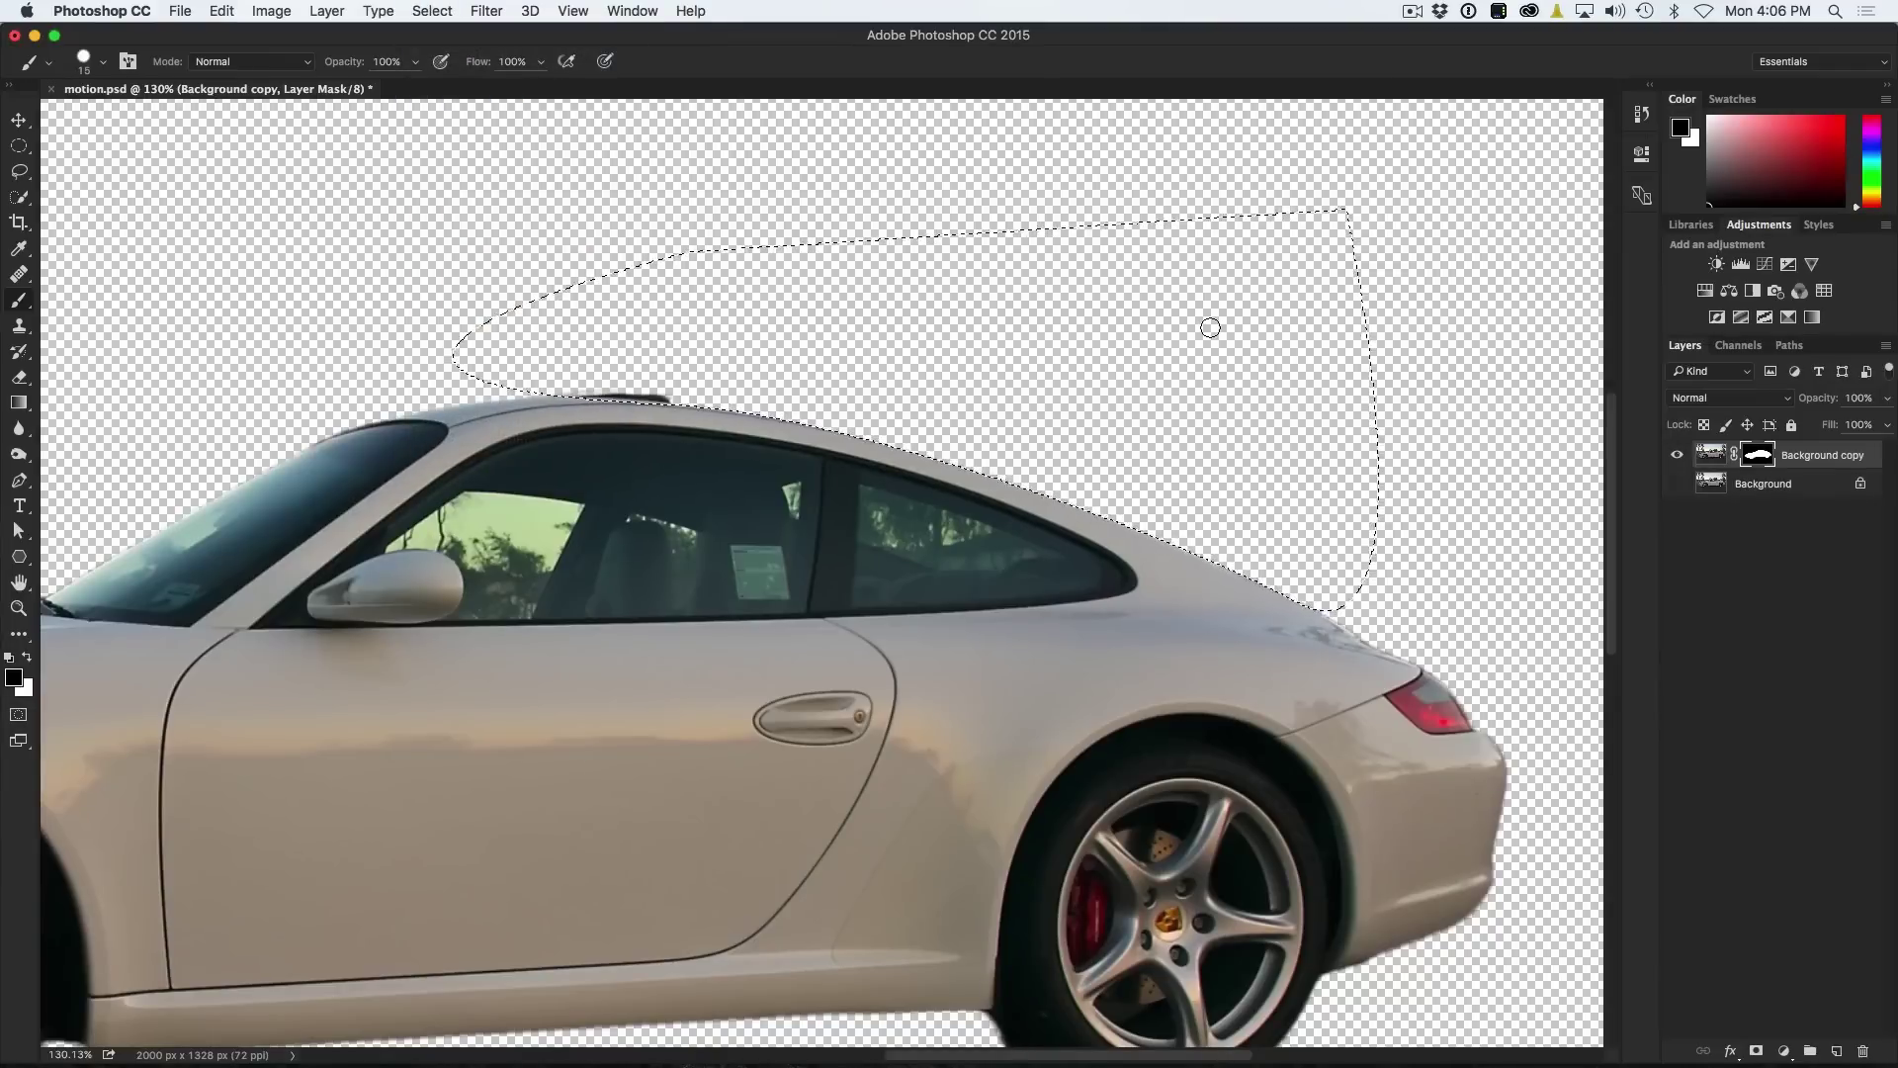
{"action": "key", "text": "x"}
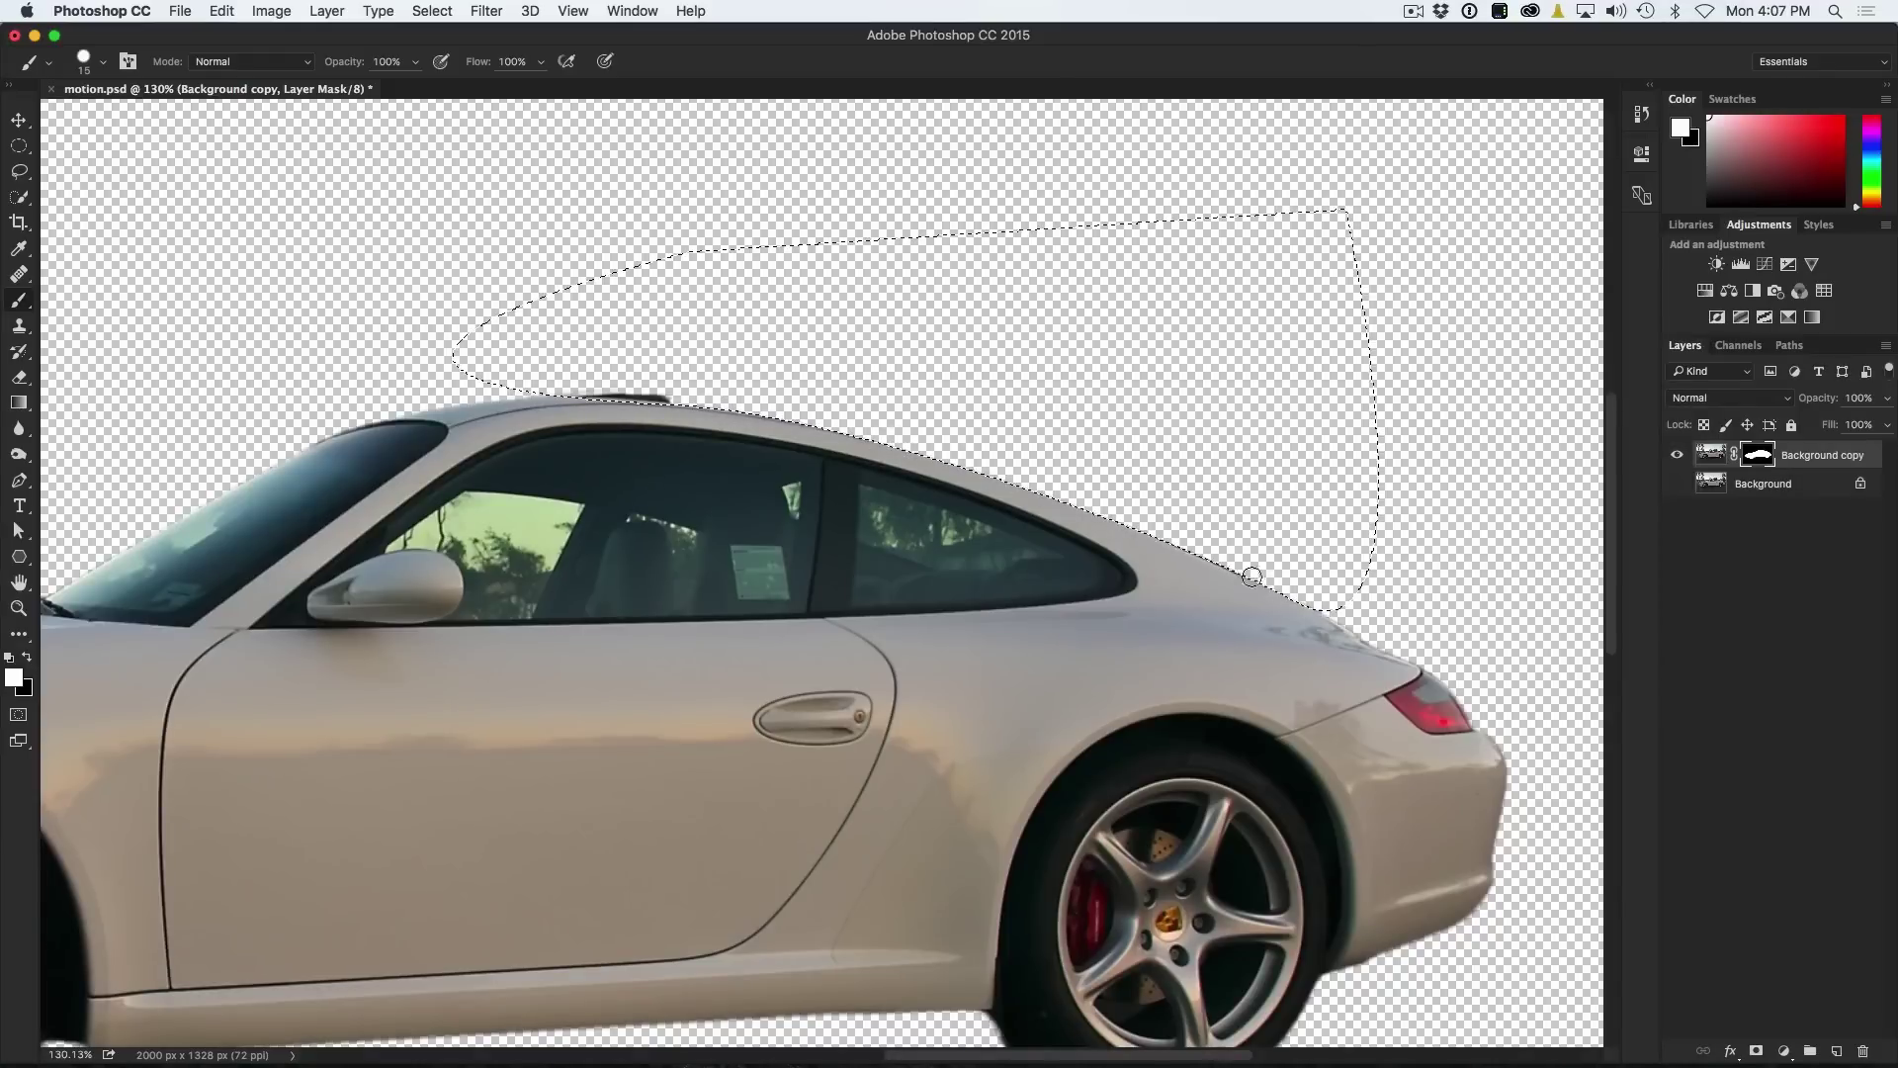
{"action": "key", "text": "super+d"}
{"action": "scroll", "coordinate": [1106, 442], "scroll_direction": "down", "scroll_amount": 5}
{"action": "scroll", "coordinate": [1107, 442], "scroll_direction": "down", "scroll_amount": 2}
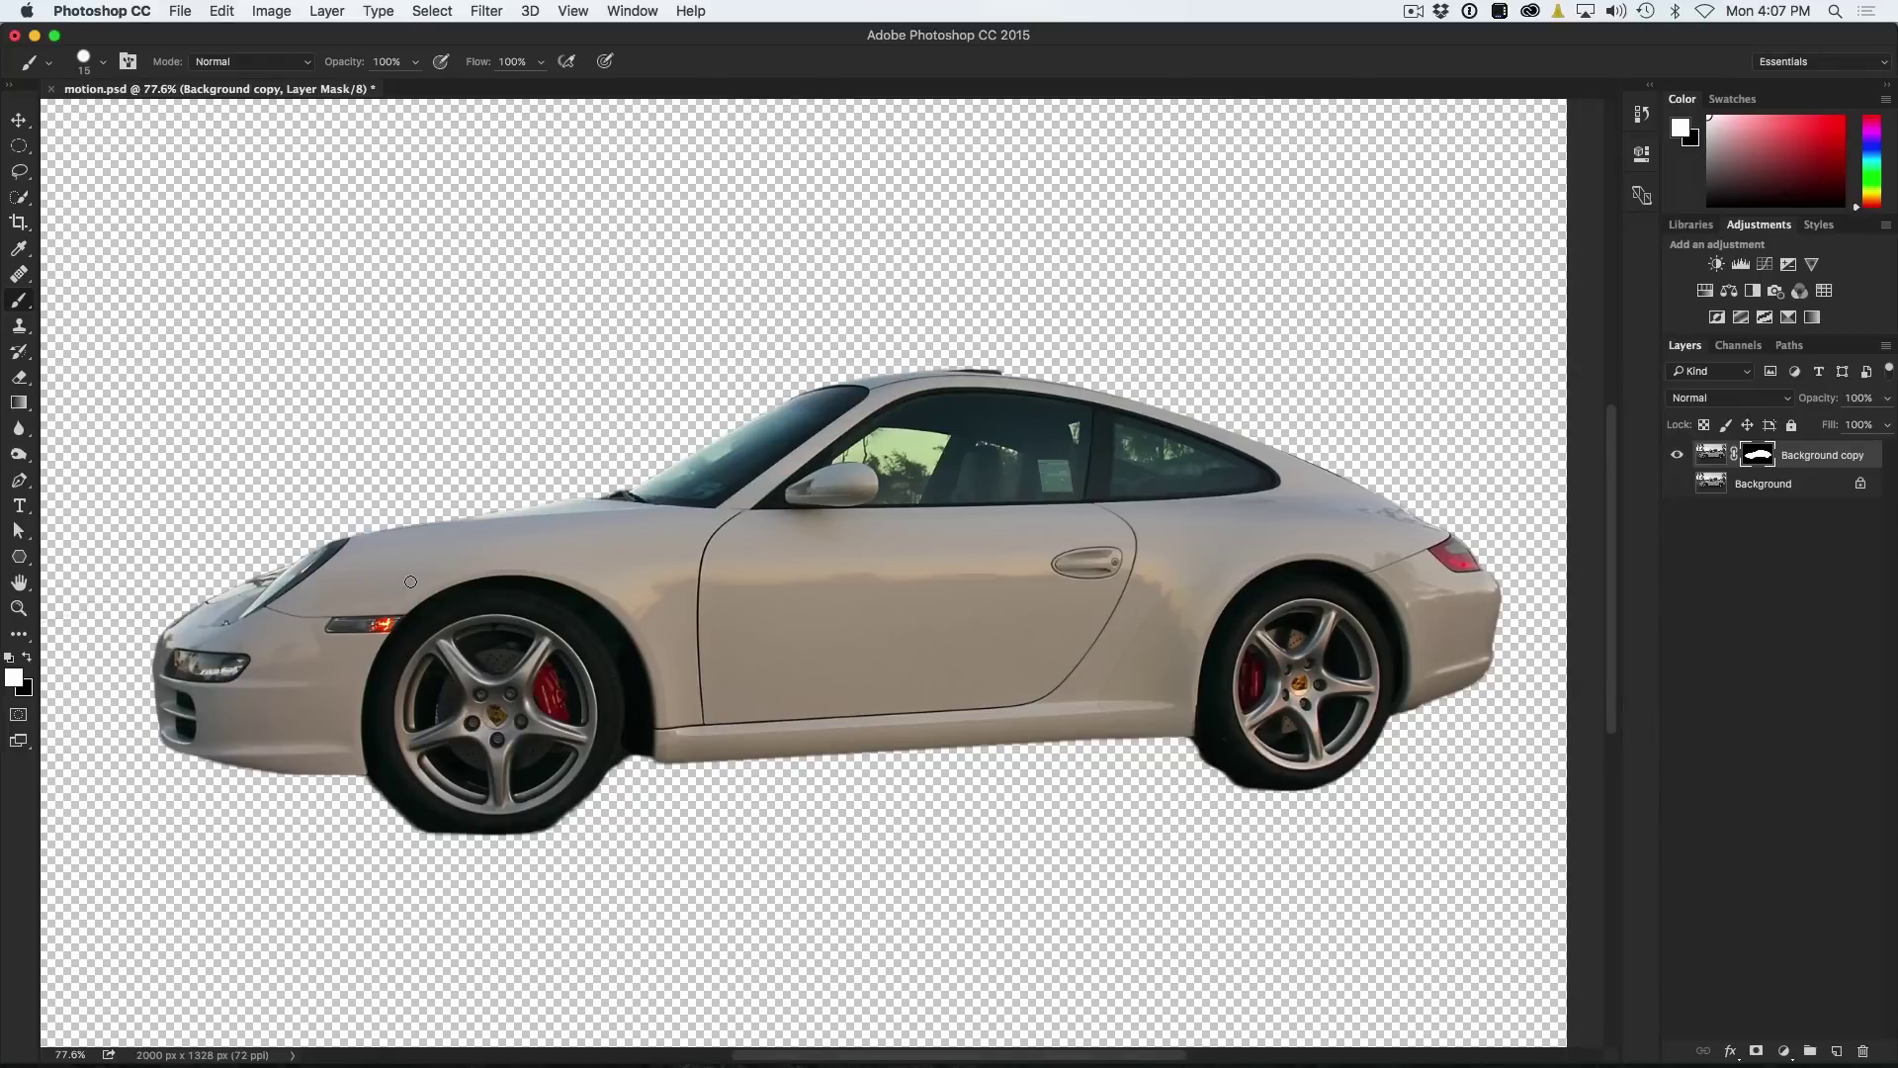
Make the Background layer visible and select it beneath the masked car.
{"action": "left_click", "coordinate": [1677, 484]}
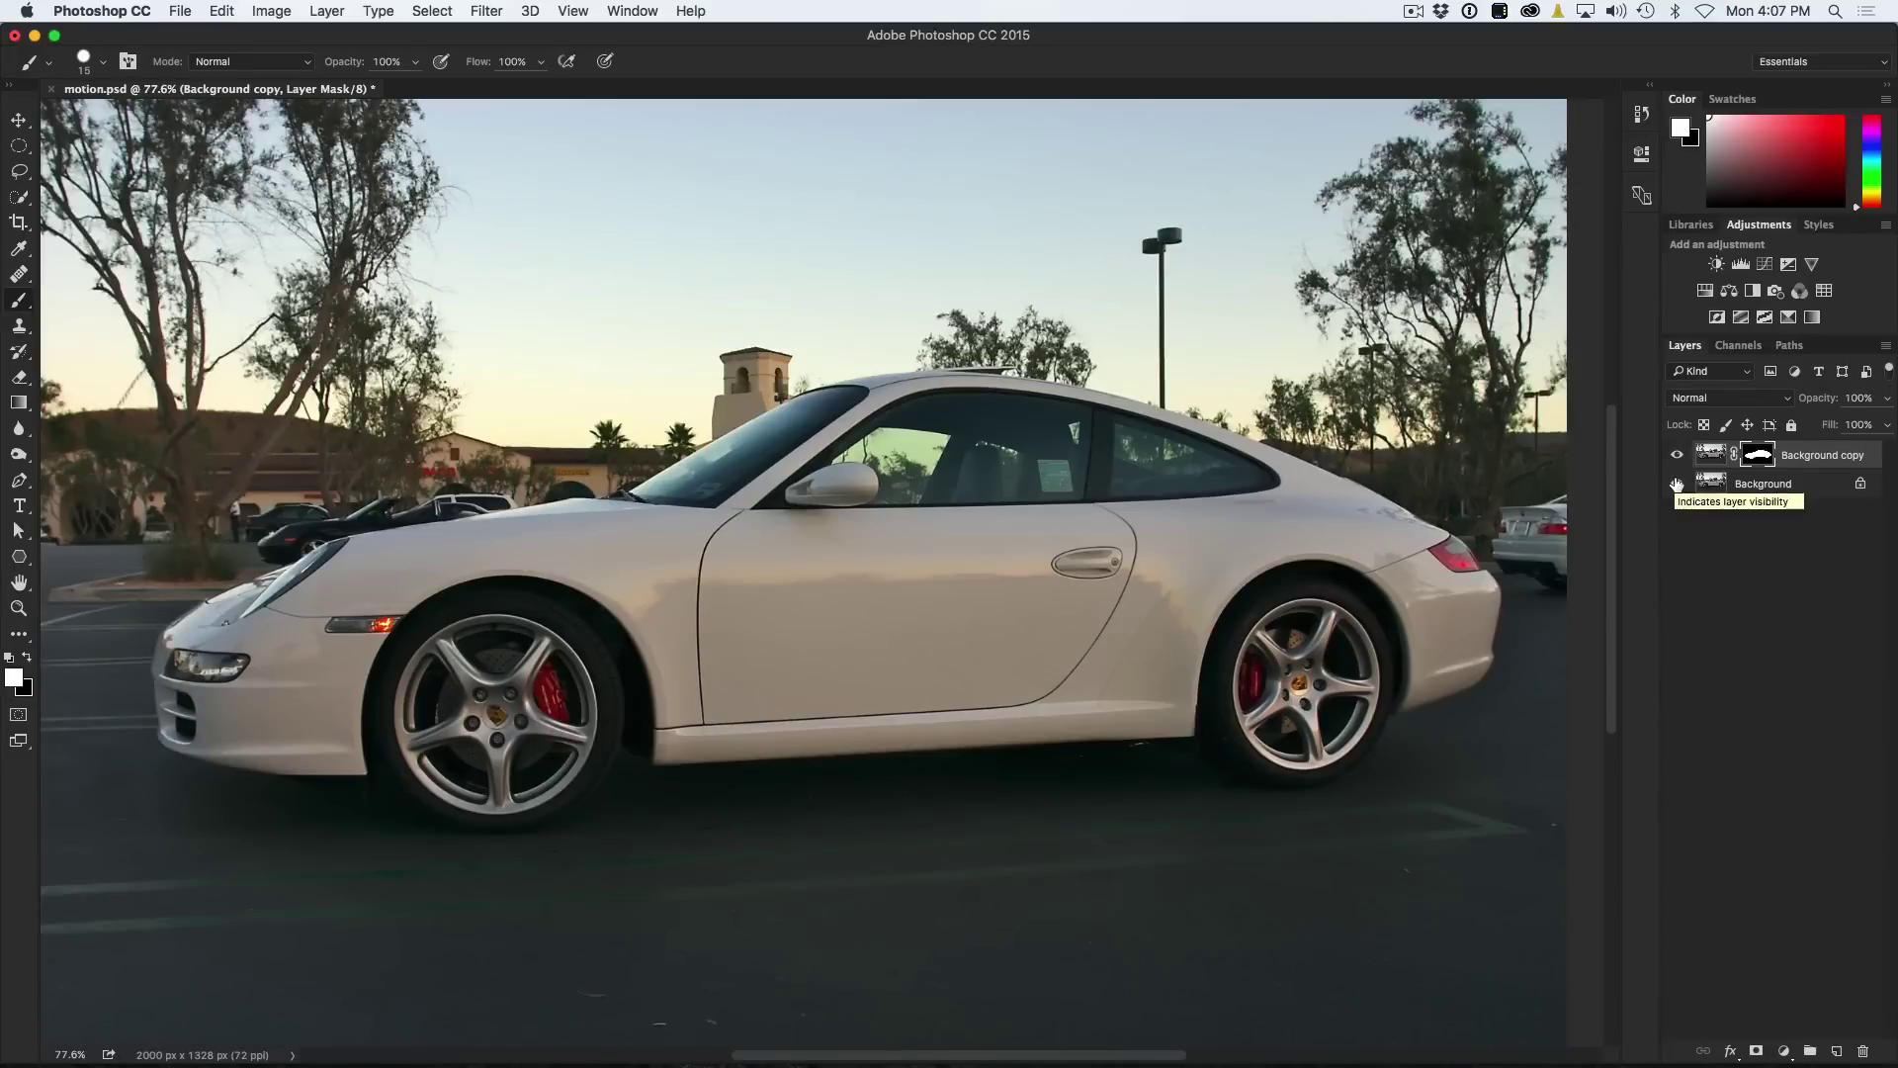
{"action": "left_click", "coordinate": [1755, 483]}
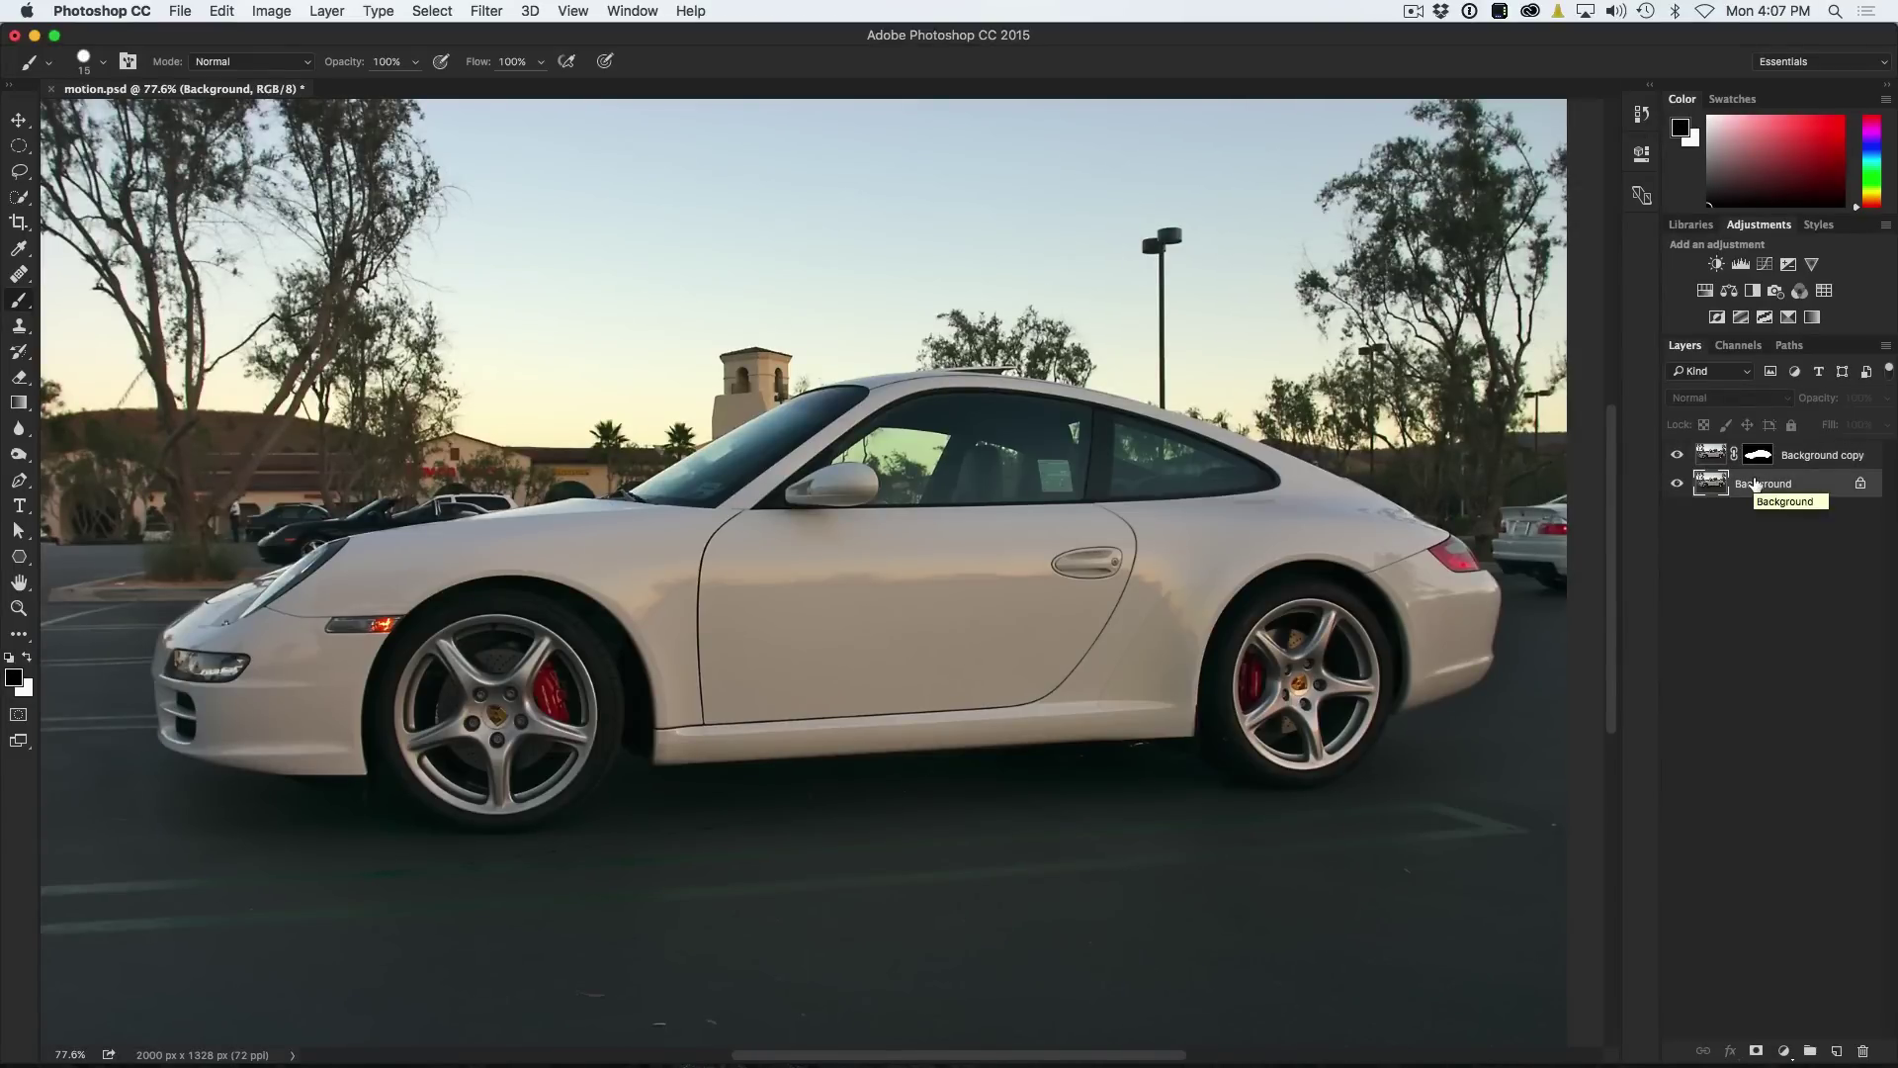
{"action": "left_click", "coordinate": [1675, 483]}
{"action": "left_click", "coordinate": [1676, 484]}
{"action": "left_click", "coordinate": [19, 120]}
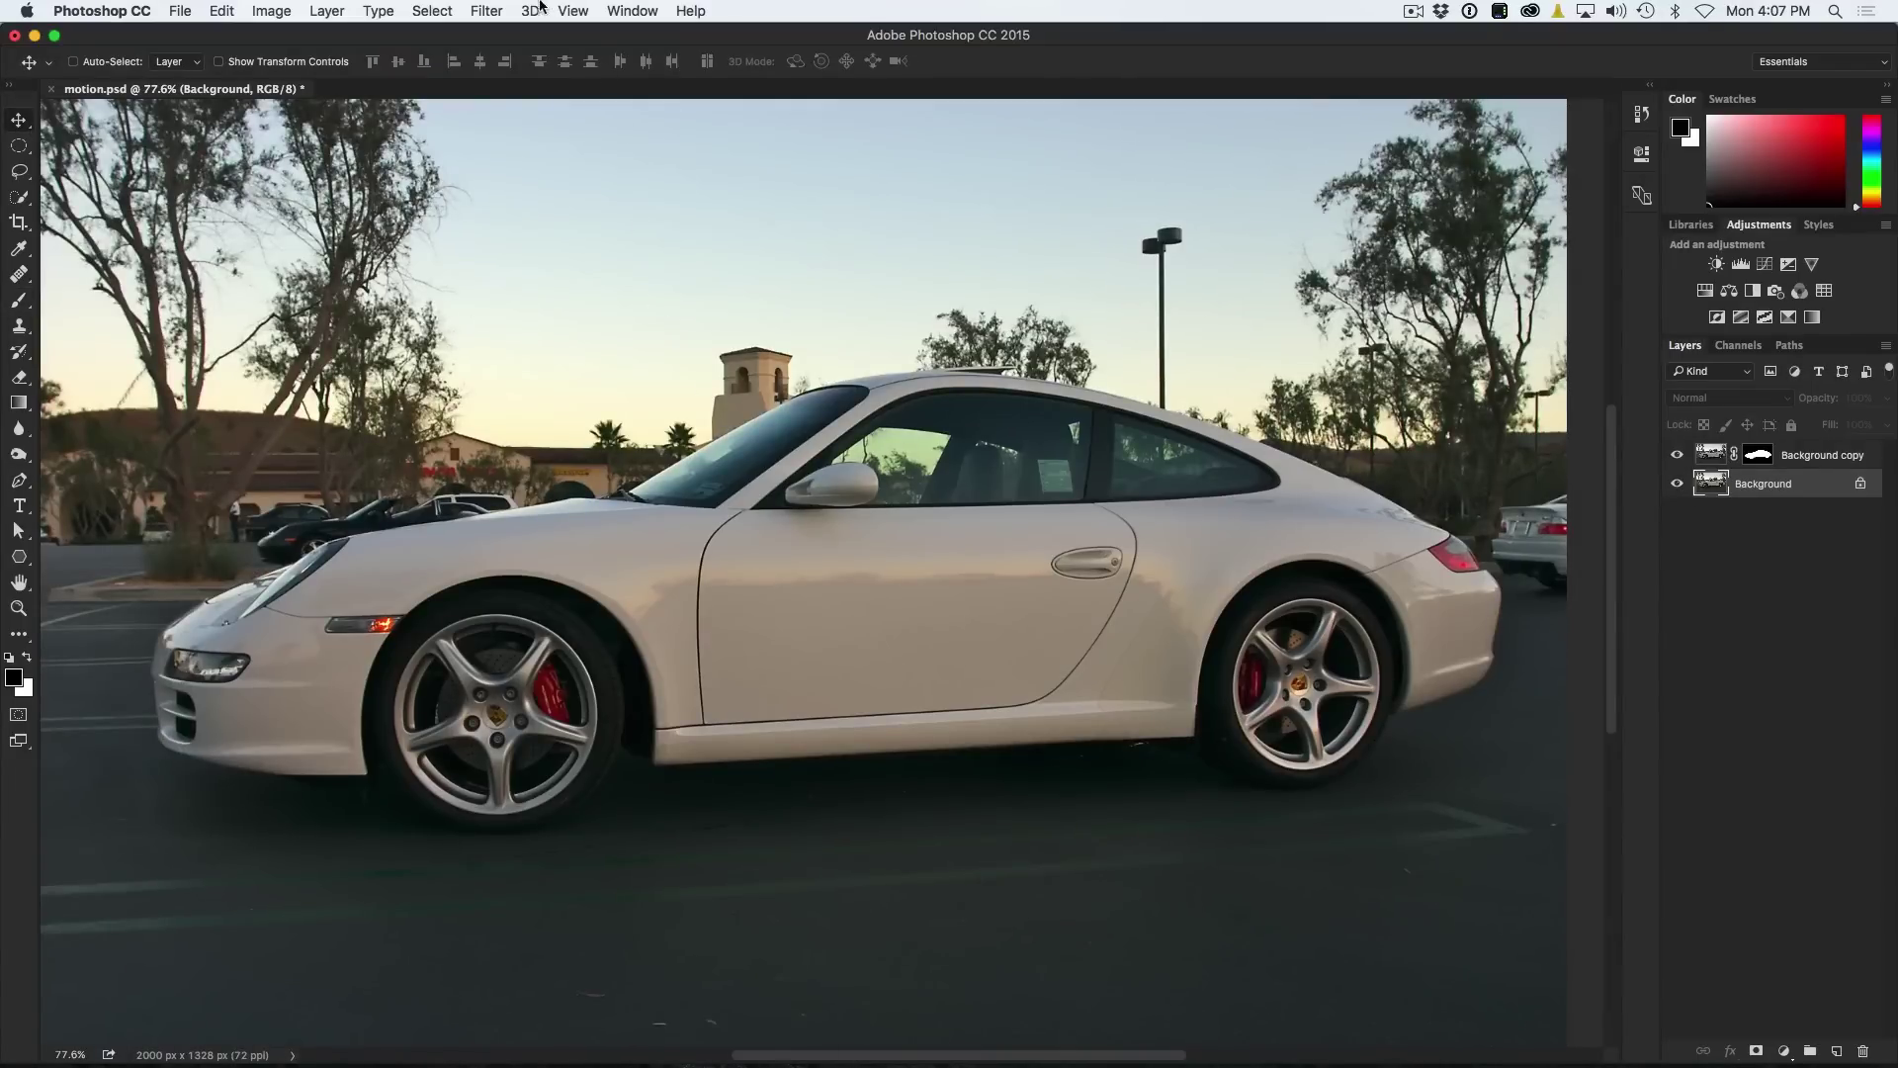
Apply a Motion Blur to the Background layer with an angle of 0° and a distance of 93 pixels.
{"action": "left_click", "coordinate": [484, 10]}
{"action": "mouse_move", "coordinate": [504, 248]}
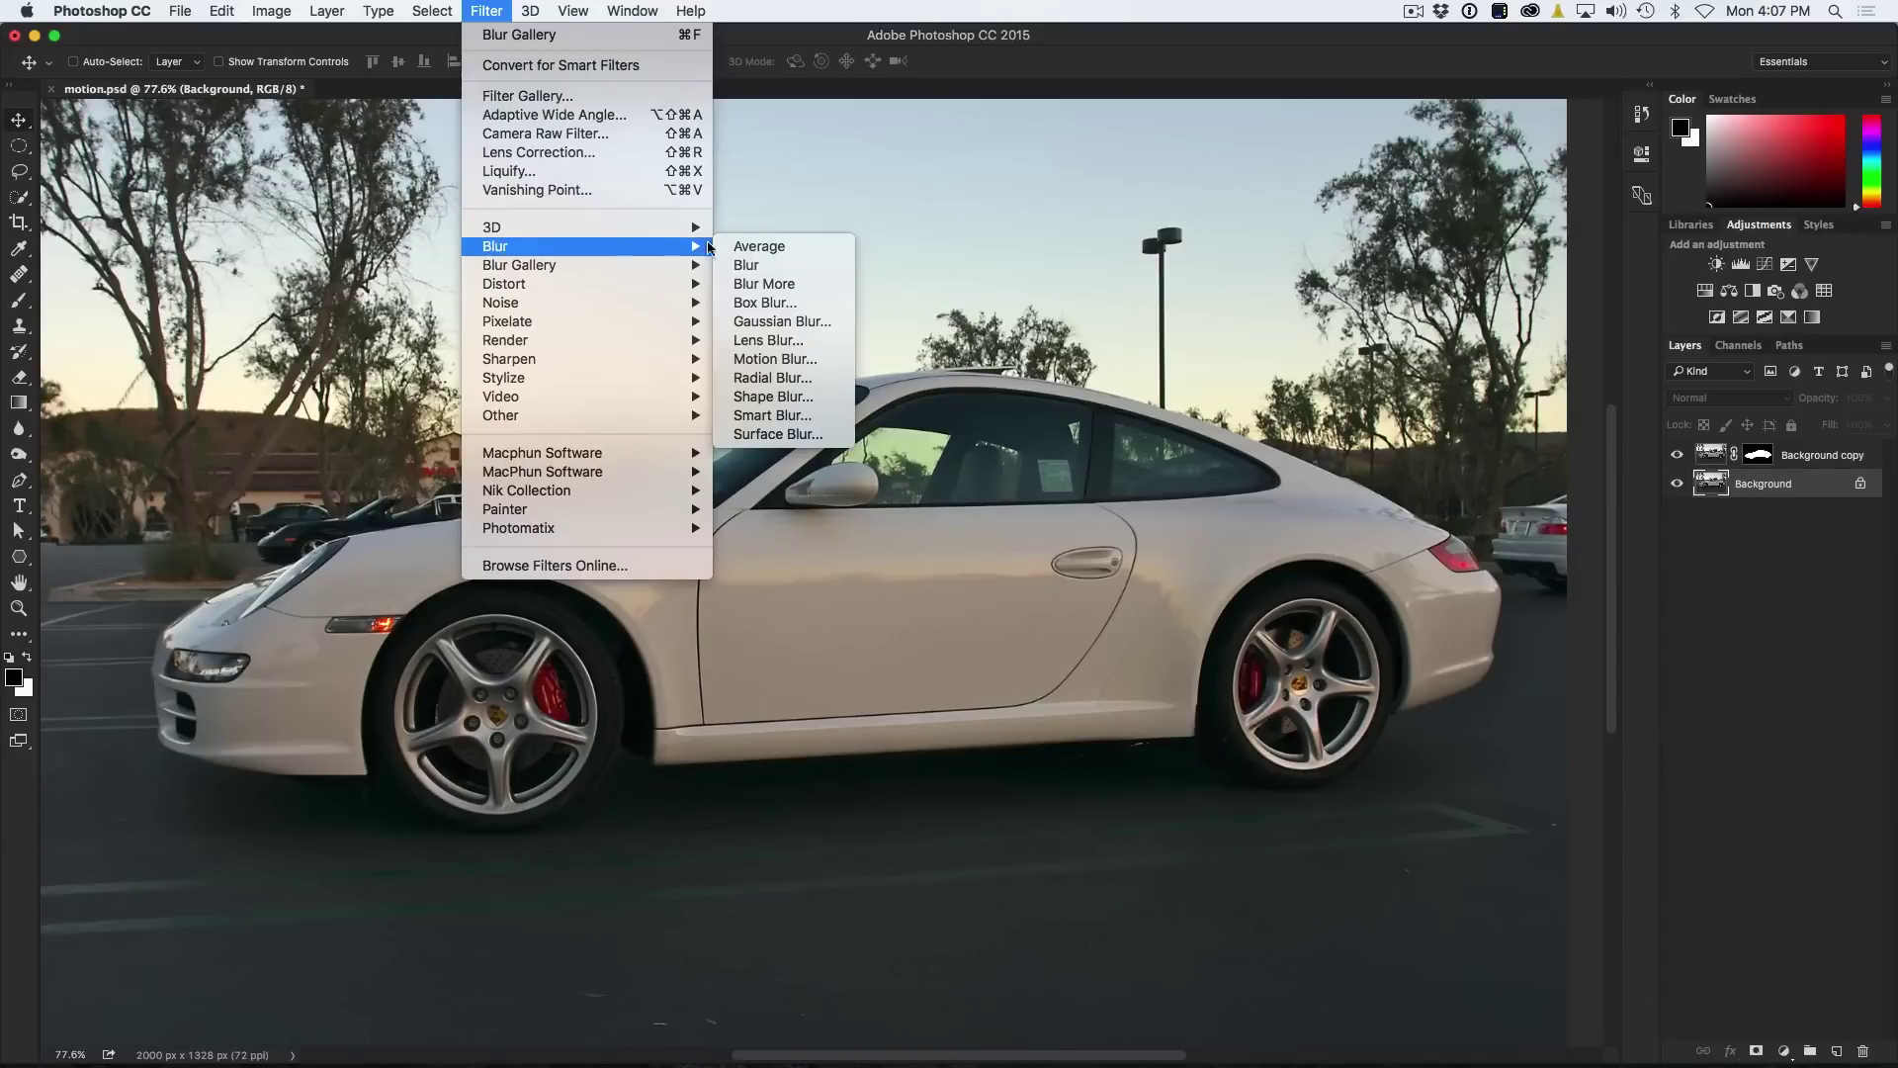
{"action": "left_click", "coordinate": [781, 359]}
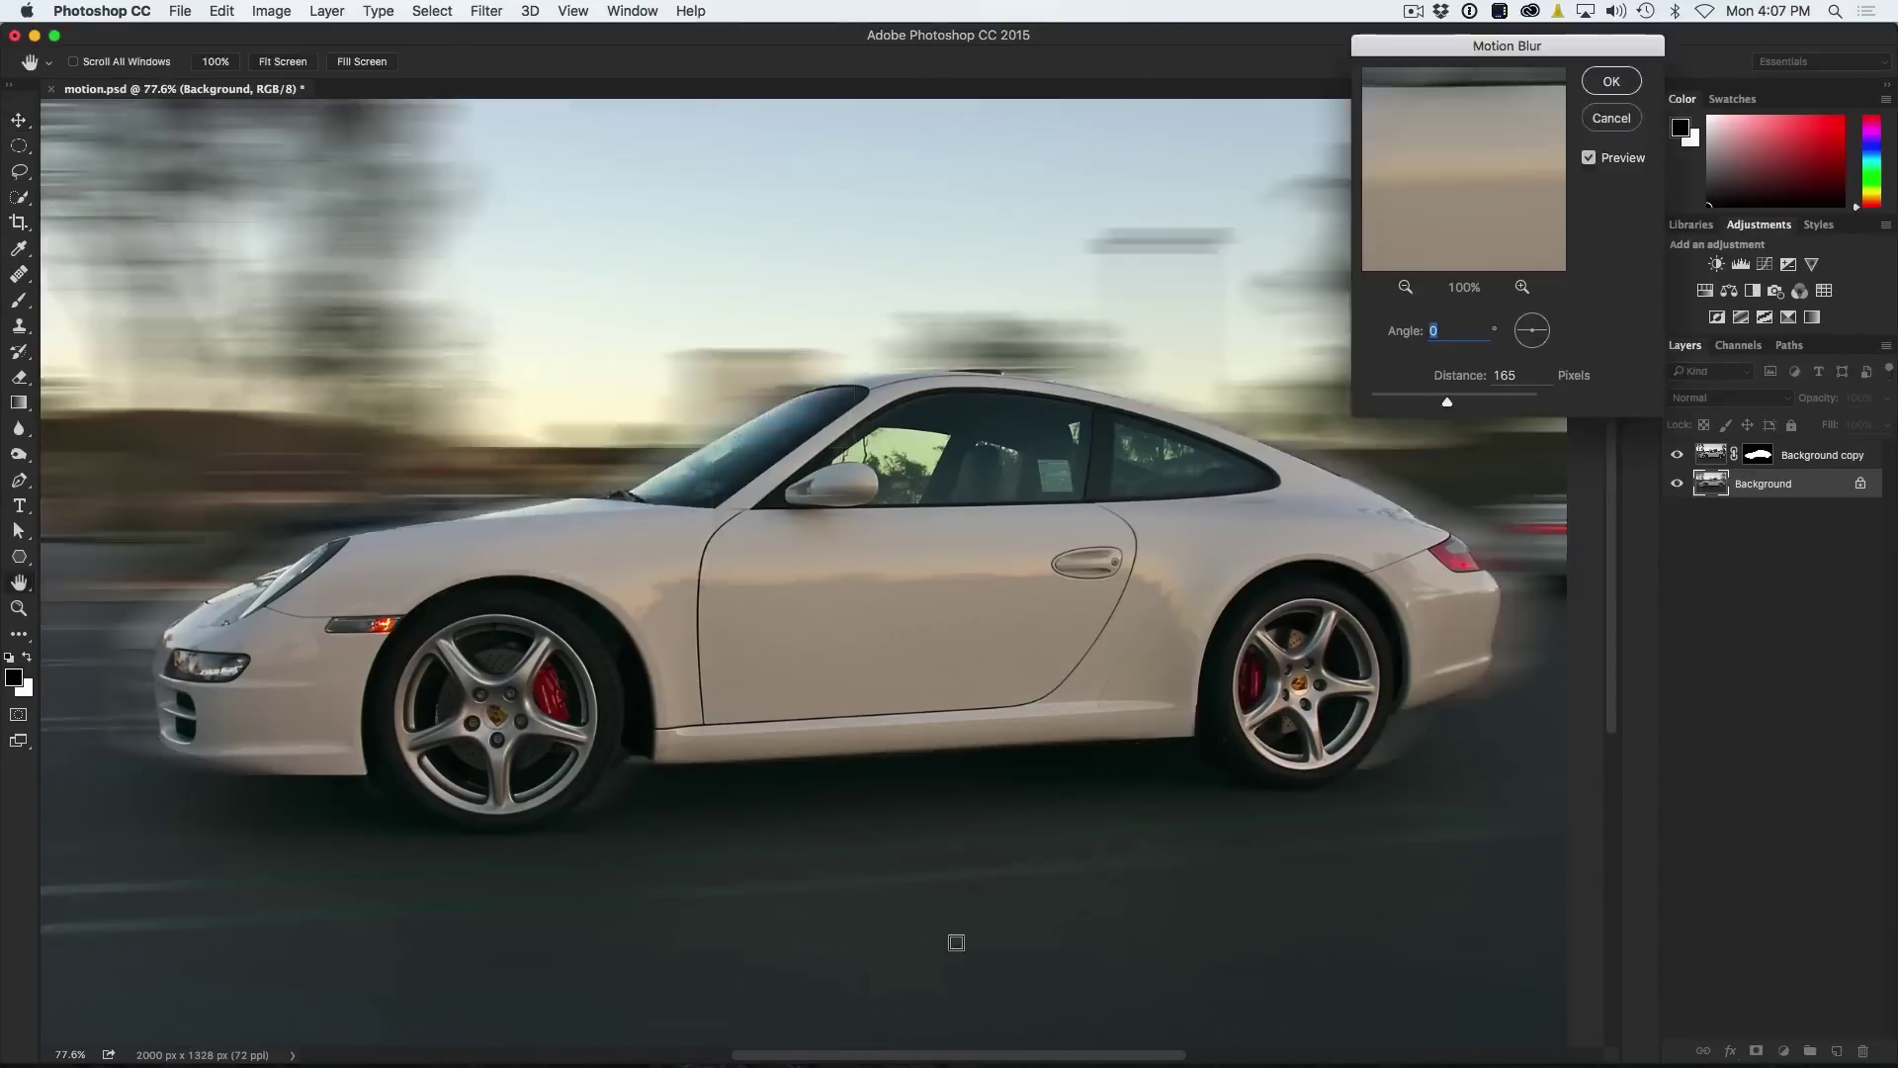
{"action": "left_click_drag", "start_coordinate": [1447, 402], "coordinate": [1430, 403]}
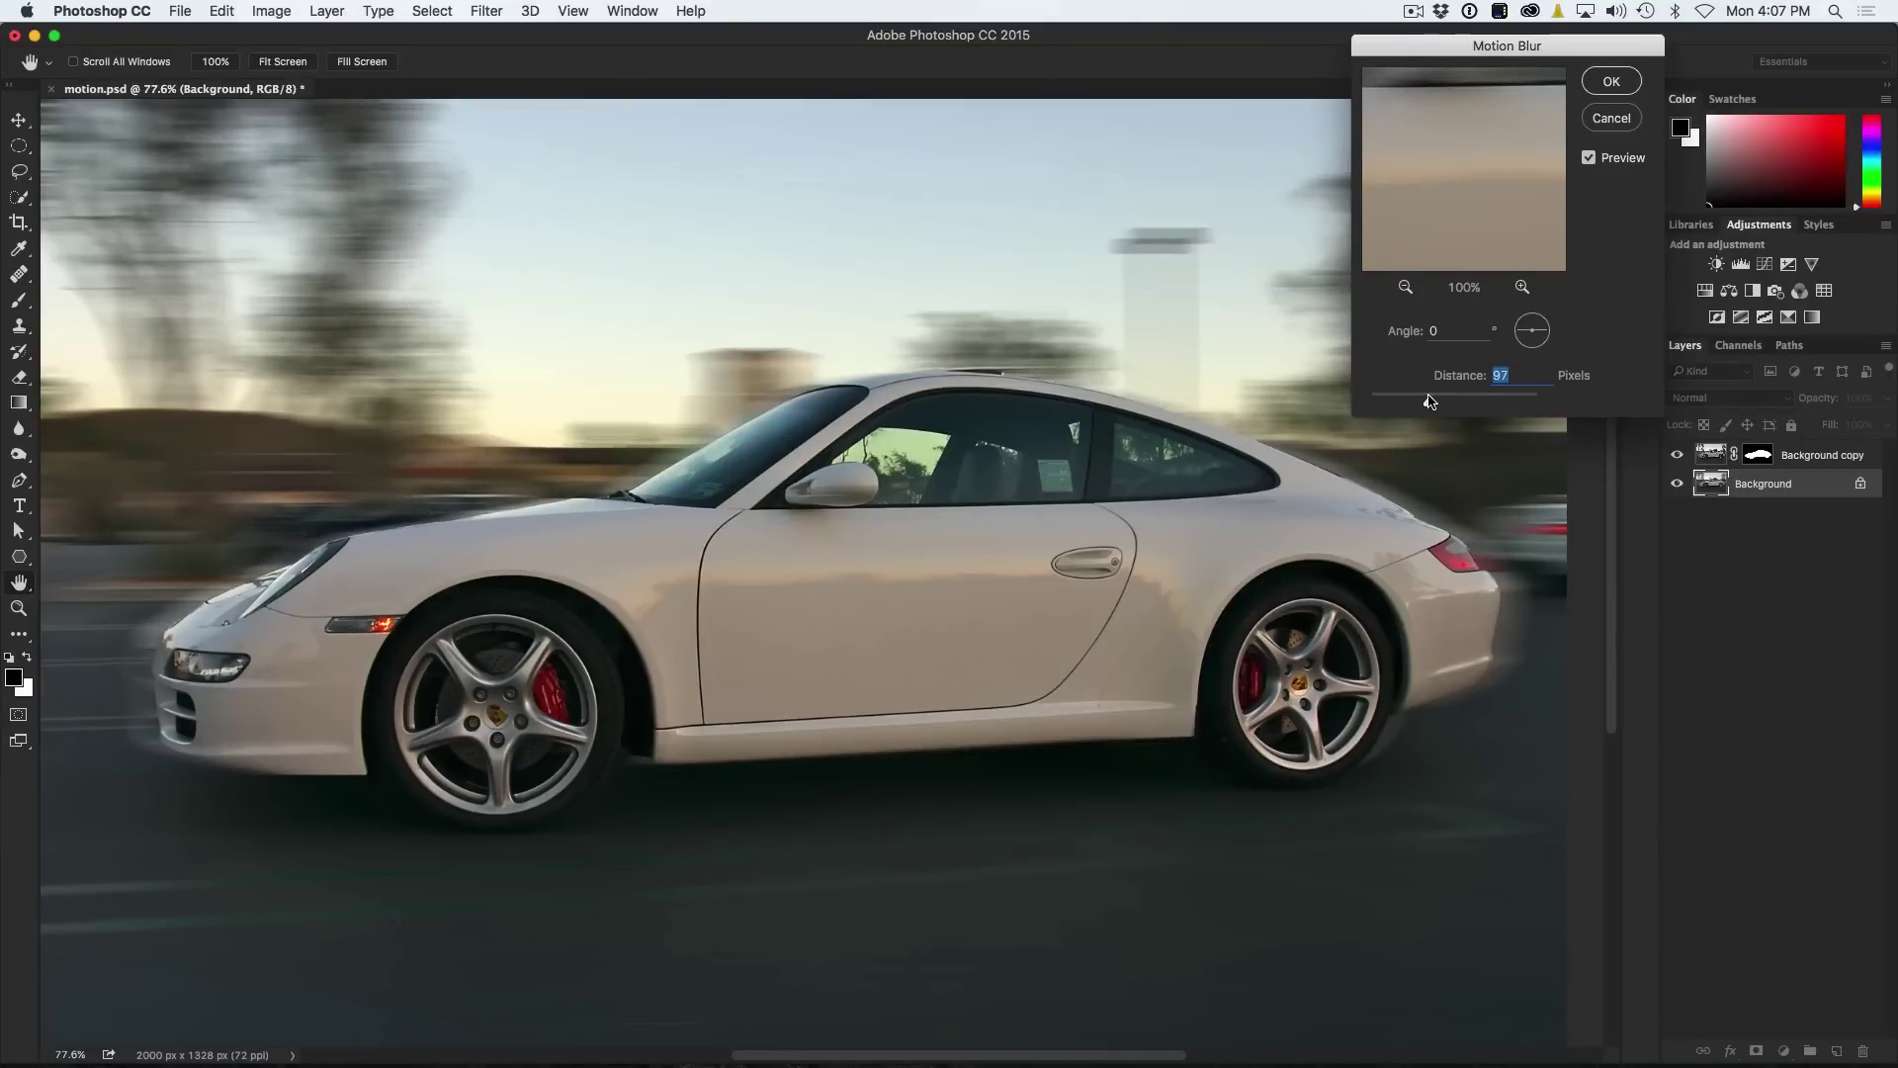
{"action": "left_click_drag", "start_coordinate": [1429, 401], "coordinate": [1427, 403]}
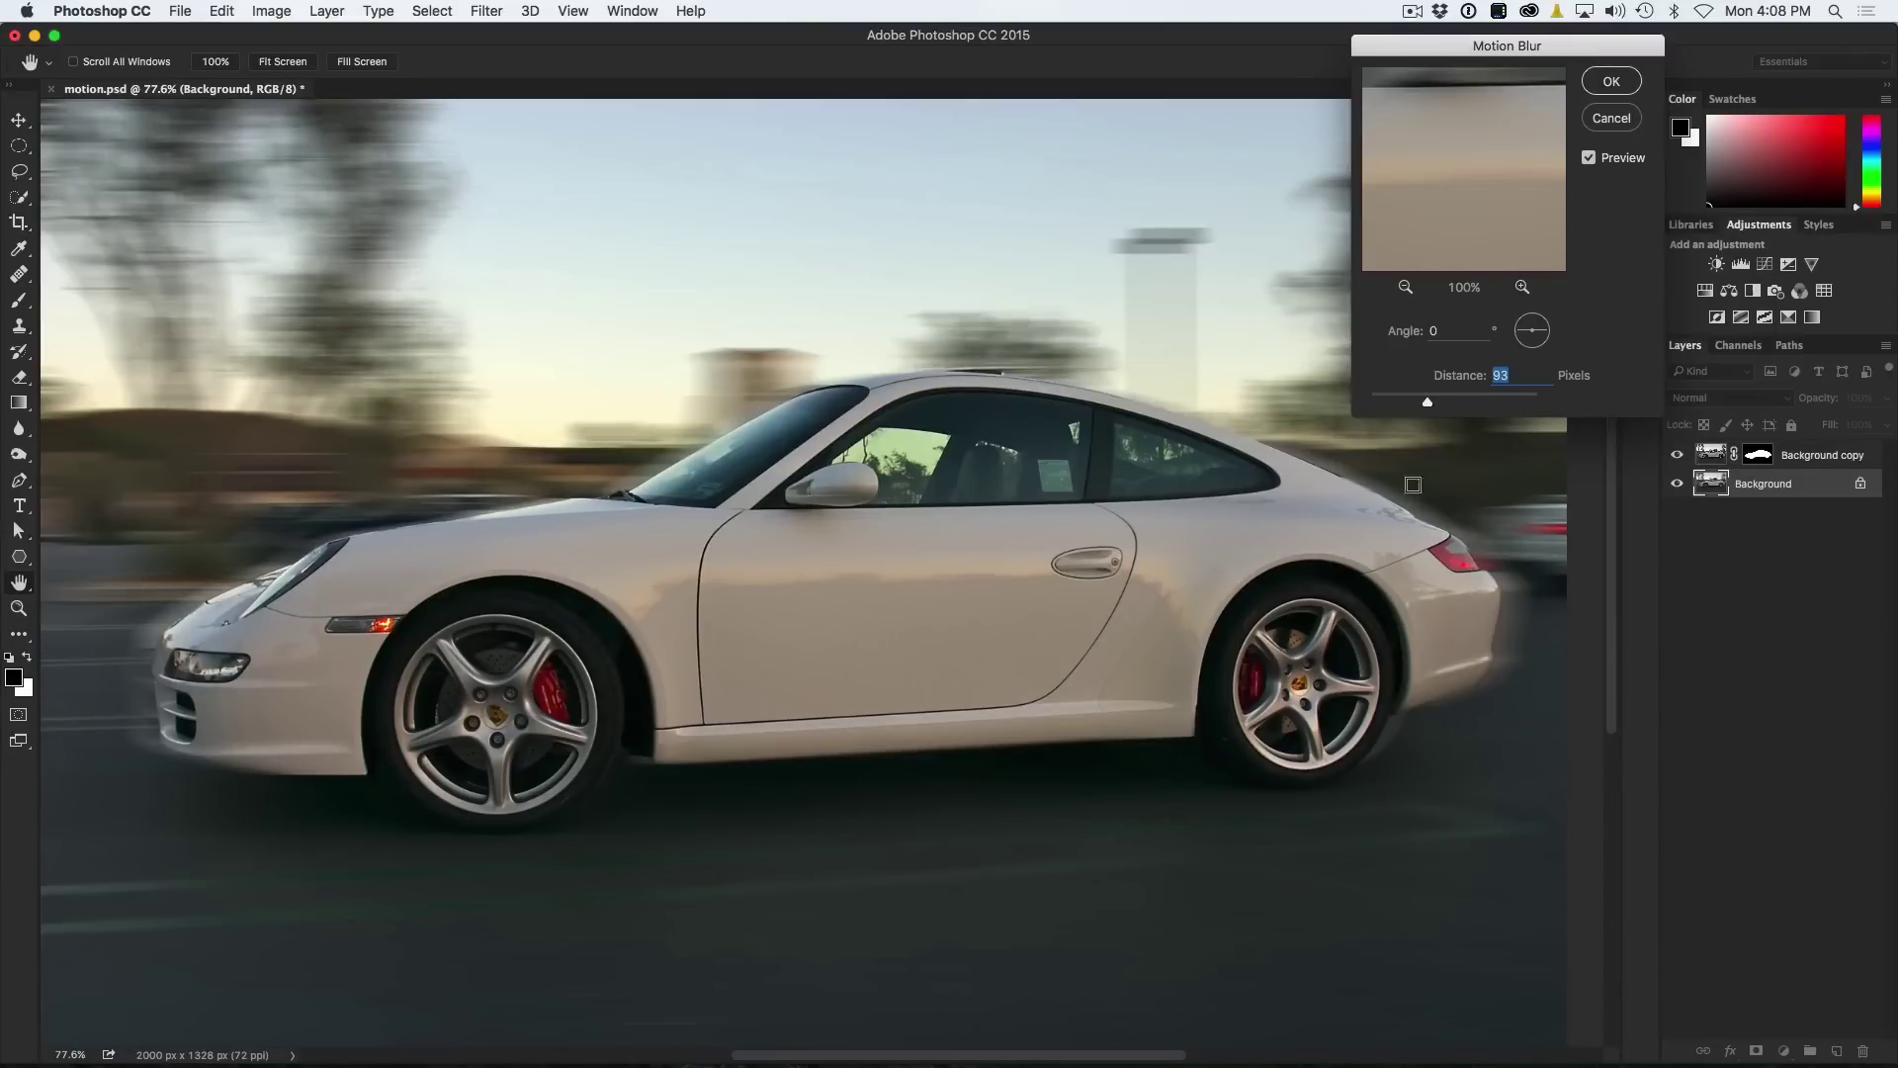
{"action": "left_click", "coordinate": [1611, 83]}
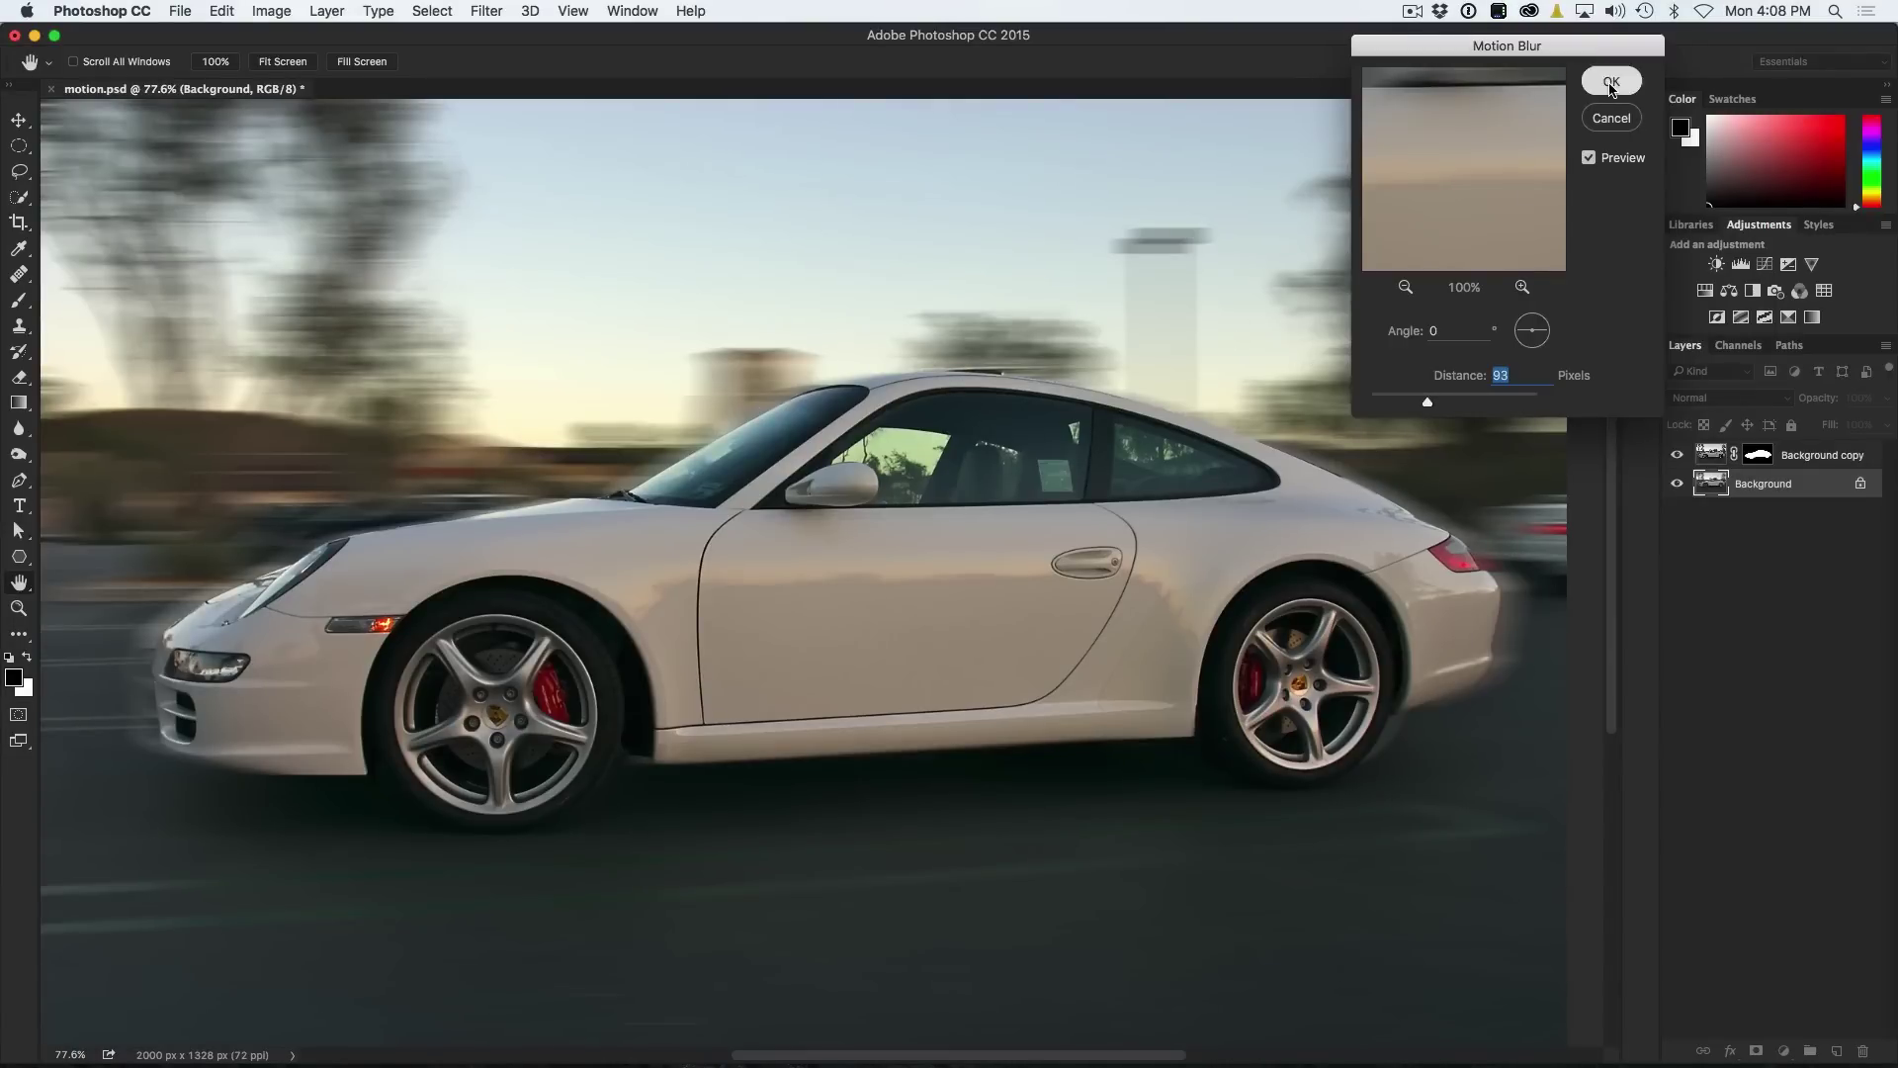
Move the car on the Background copy layer slightly to the left with the Move tool.
{"action": "left_click", "coordinate": [1711, 456]}
{"action": "left_click_drag", "start_coordinate": [1363, 541], "coordinate": [1333, 538]}
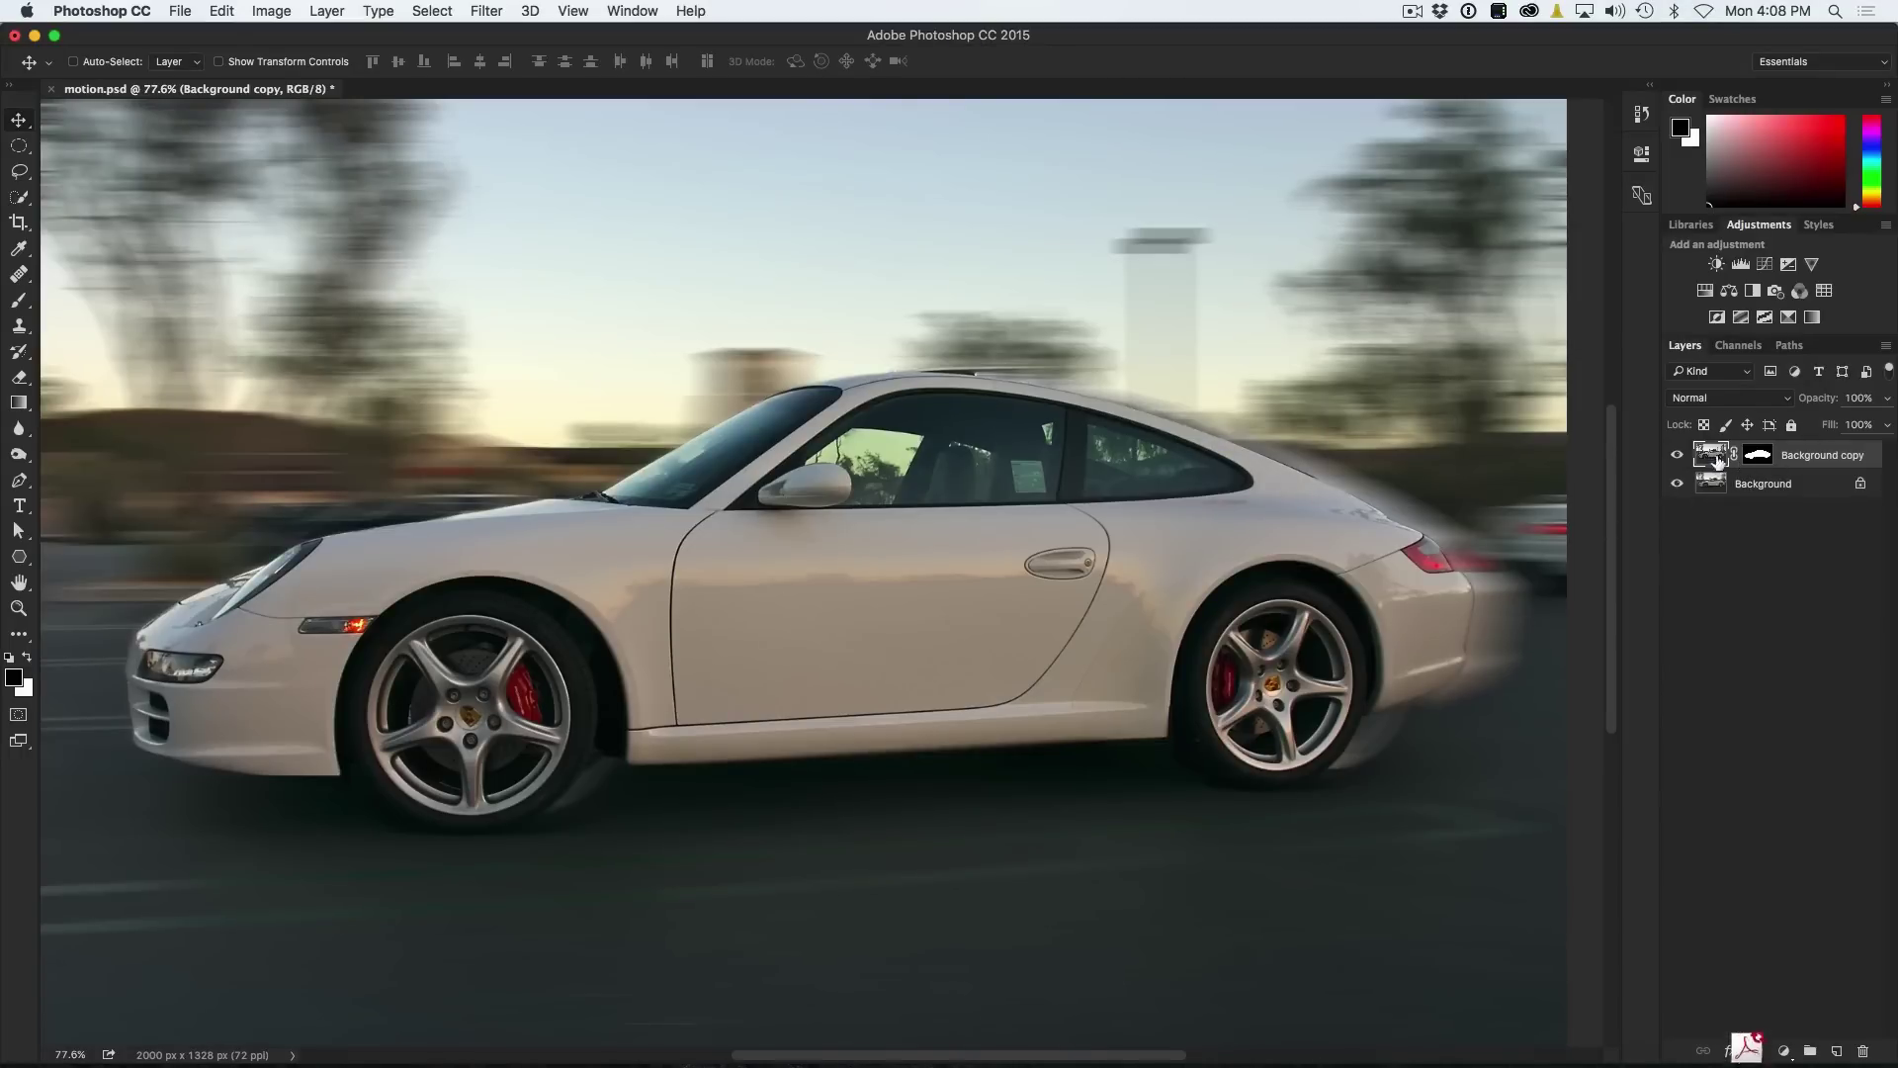
Fade the car's rear edge on the Background copy layer's mask with a soft black 35-pixel brush, stepping back the last strokes.
{"action": "left_click", "coordinate": [1758, 453]}
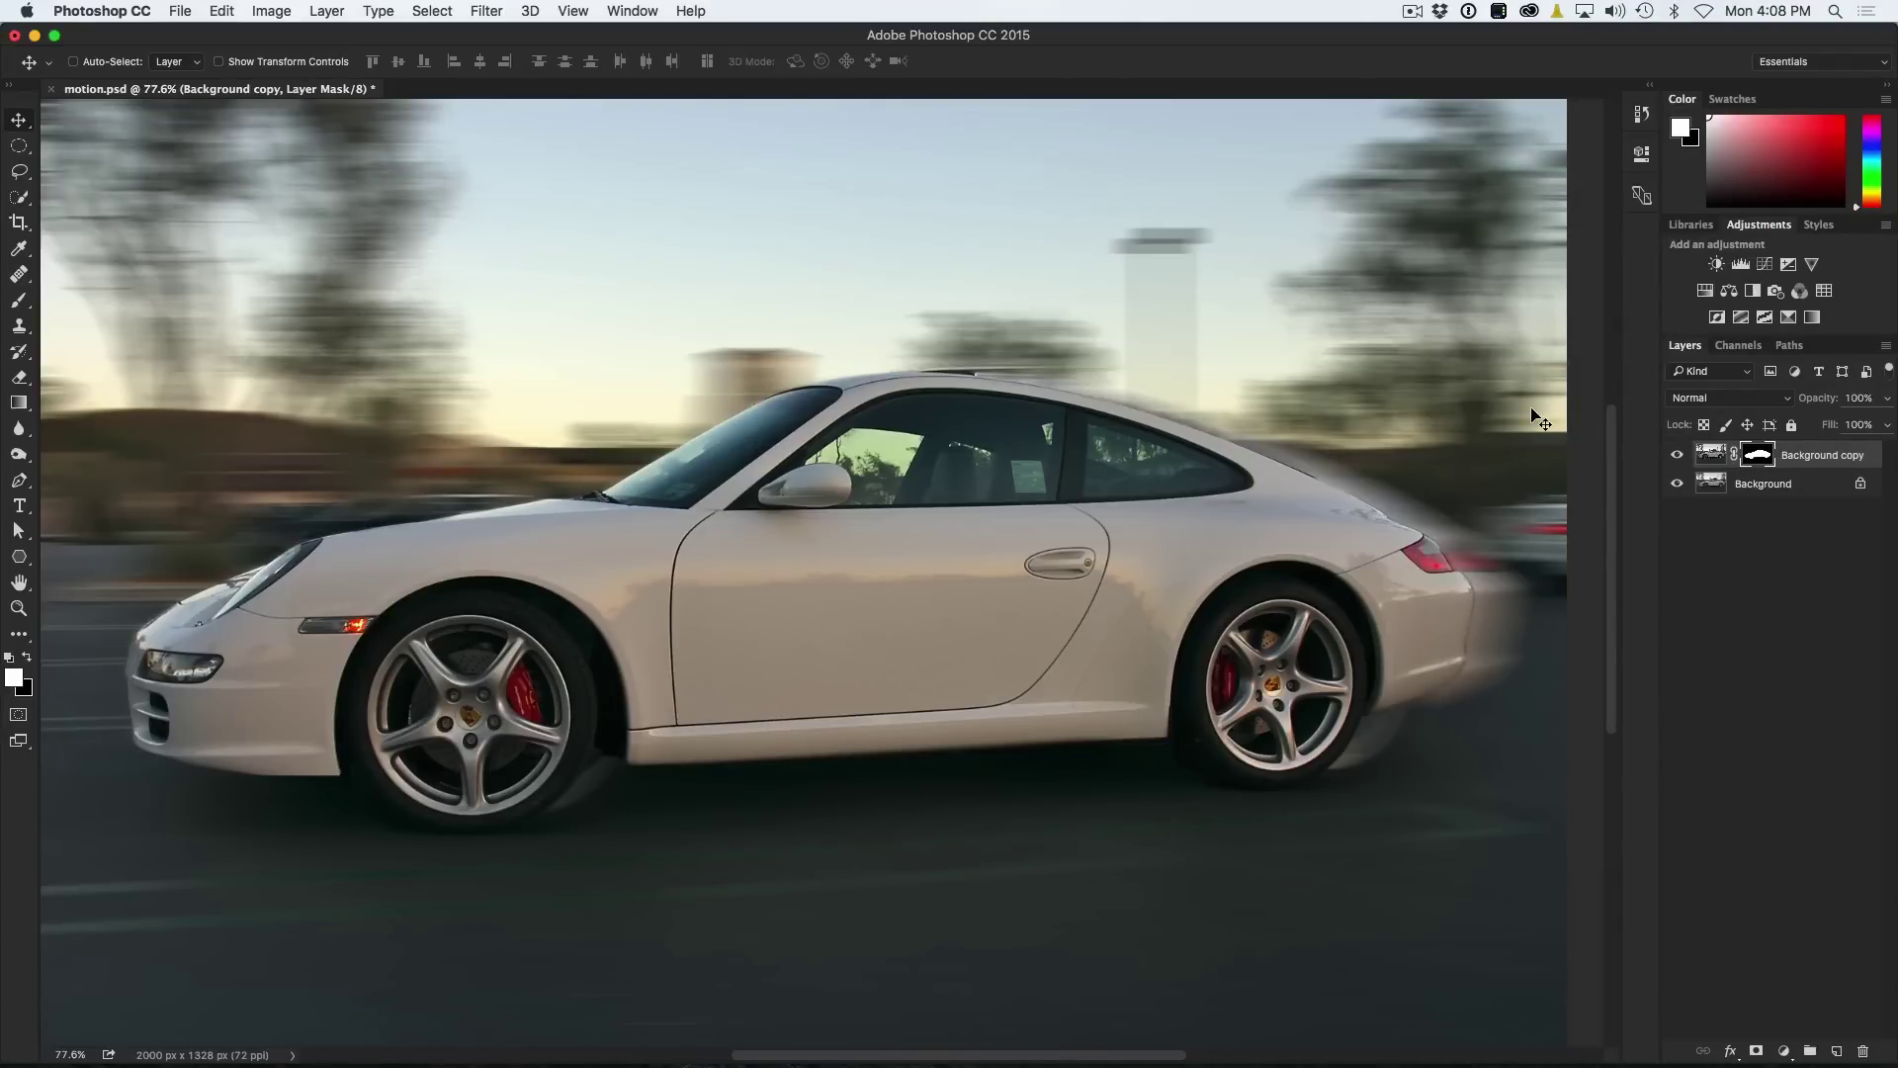
{"action": "key", "text": "x"}
{"action": "left_click", "coordinate": [19, 299]}
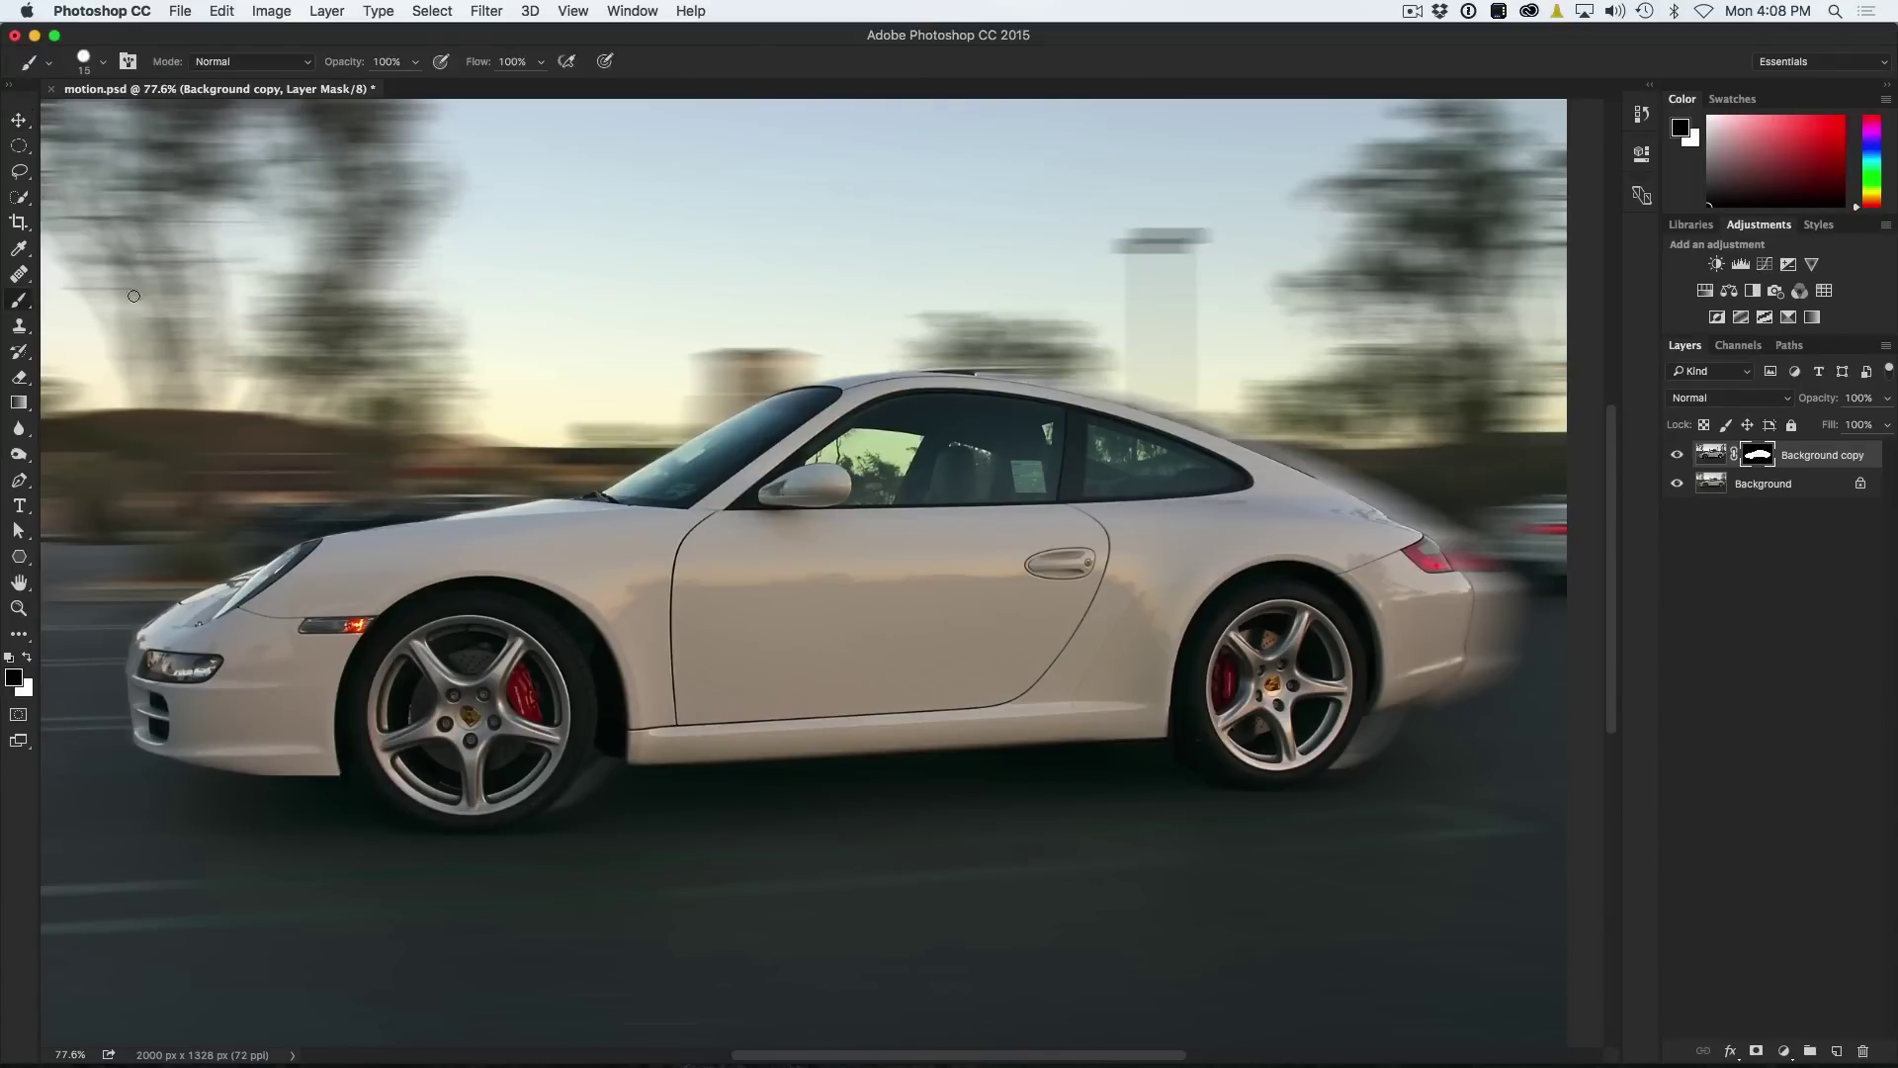
{"action": "left_click", "coordinate": [105, 65]}
{"action": "left_click_drag", "start_coordinate": [233, 171], "coordinate": [109, 173]}
{"action": "left_click", "coordinate": [751, 74]}
{"action": "key", "text": "bracketright"}
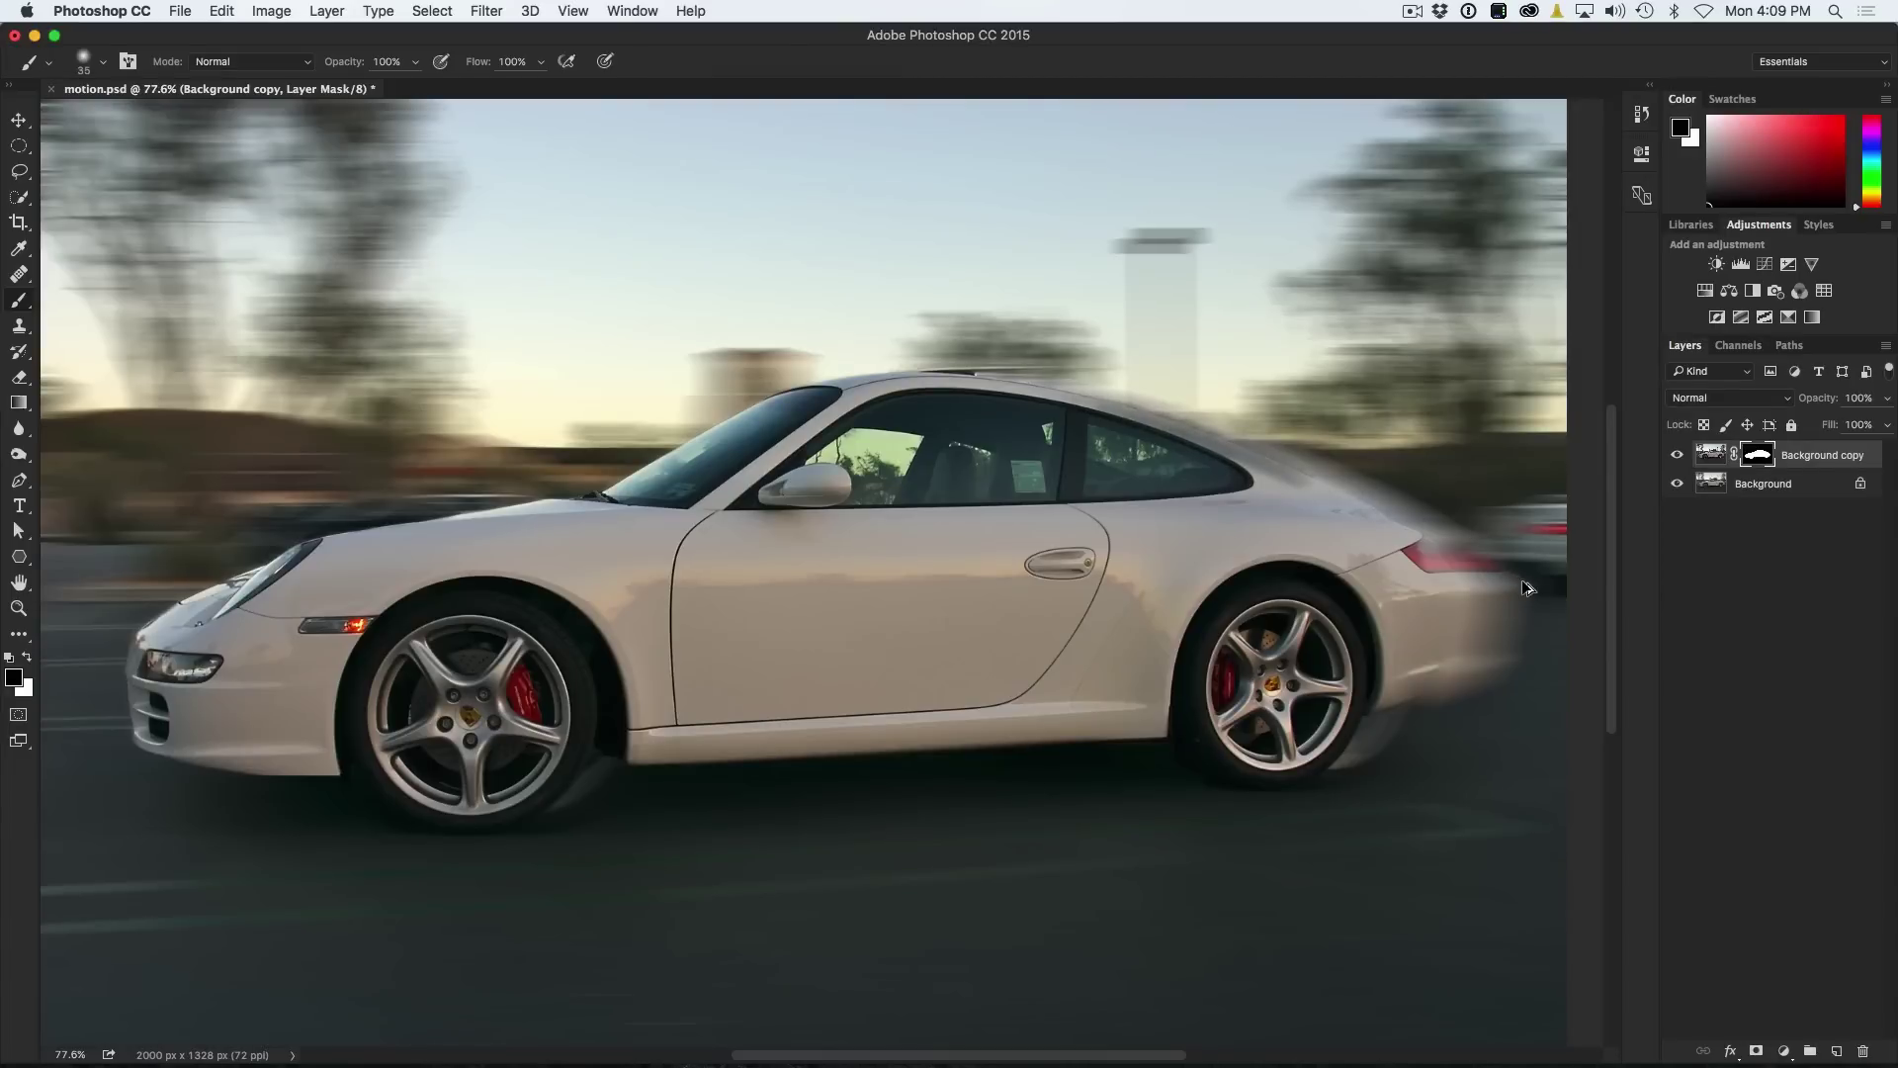
{"action": "key", "text": "super+alt+z"}
{"action": "key", "text": "super+alt+z"}
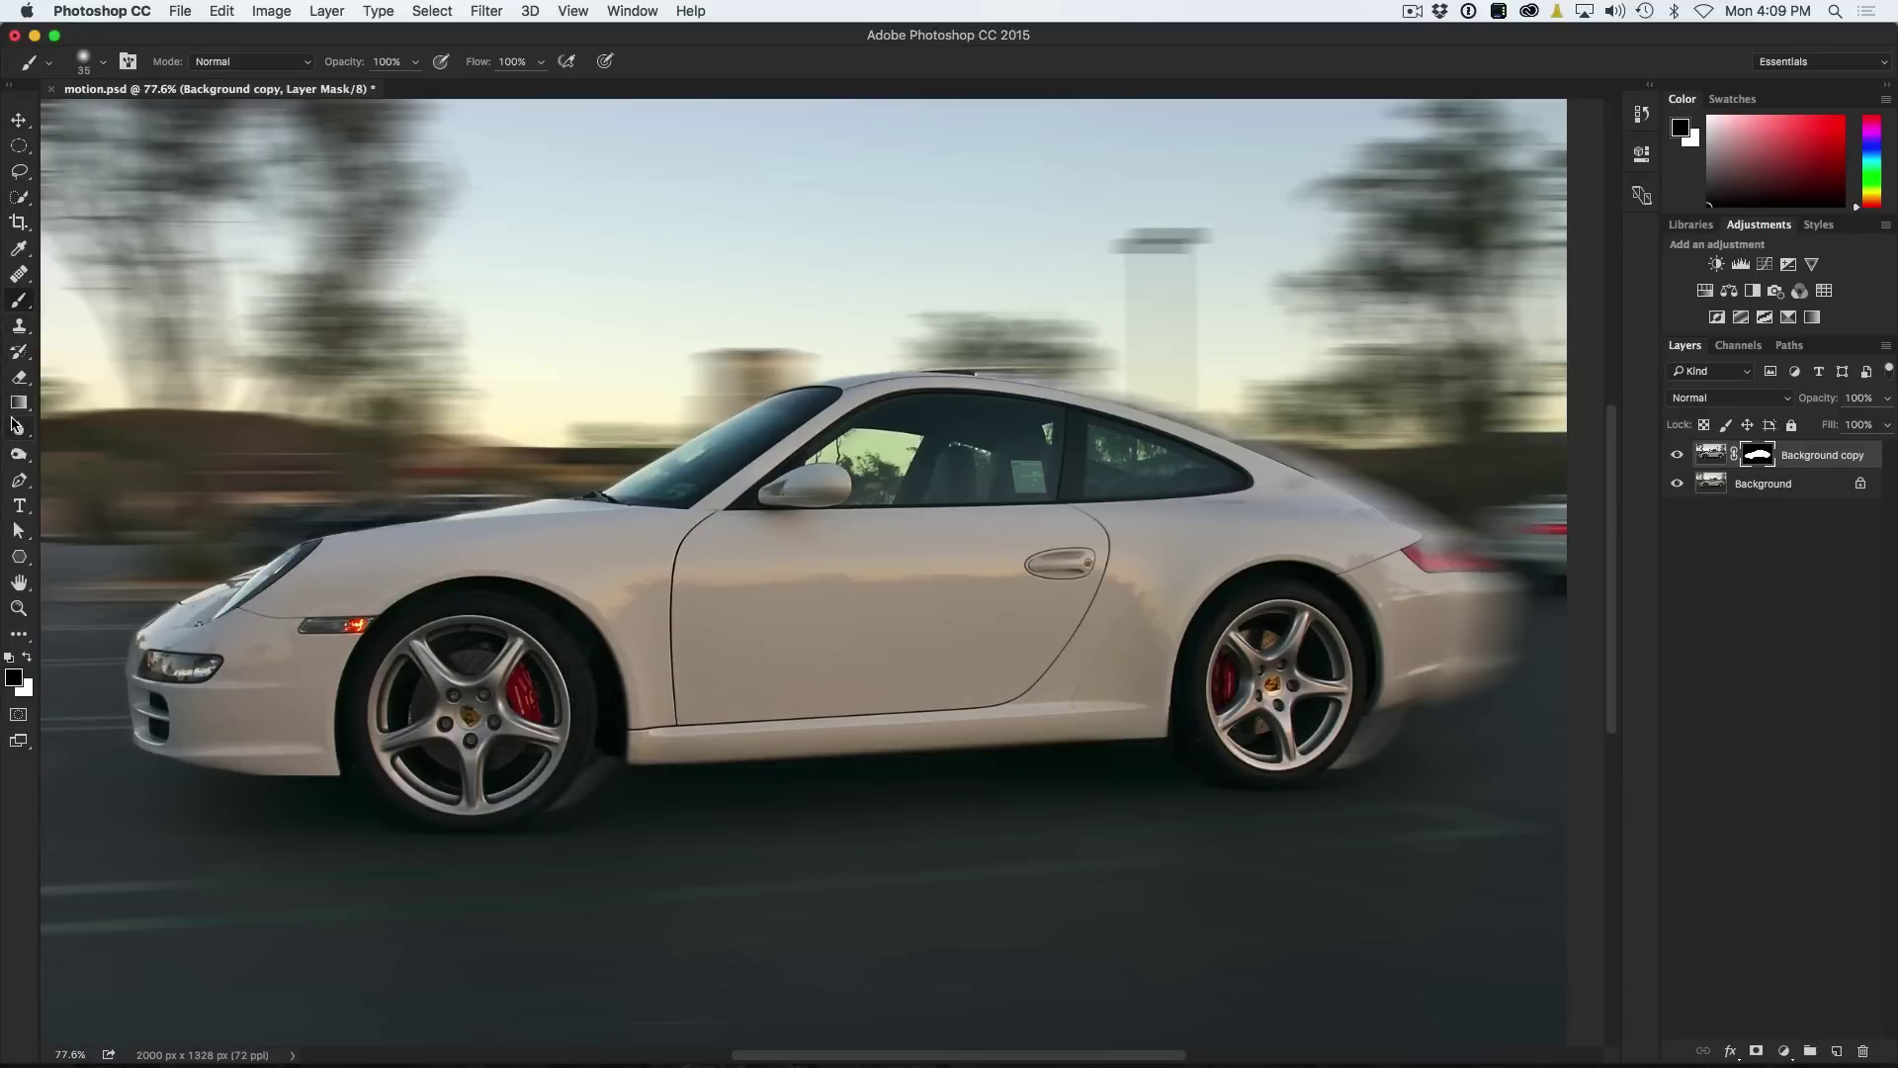
Select the car's side windows with the Quick Selection tool, trimming the selection around the front pillar and mirror.
{"action": "left_click", "coordinate": [18, 198]}
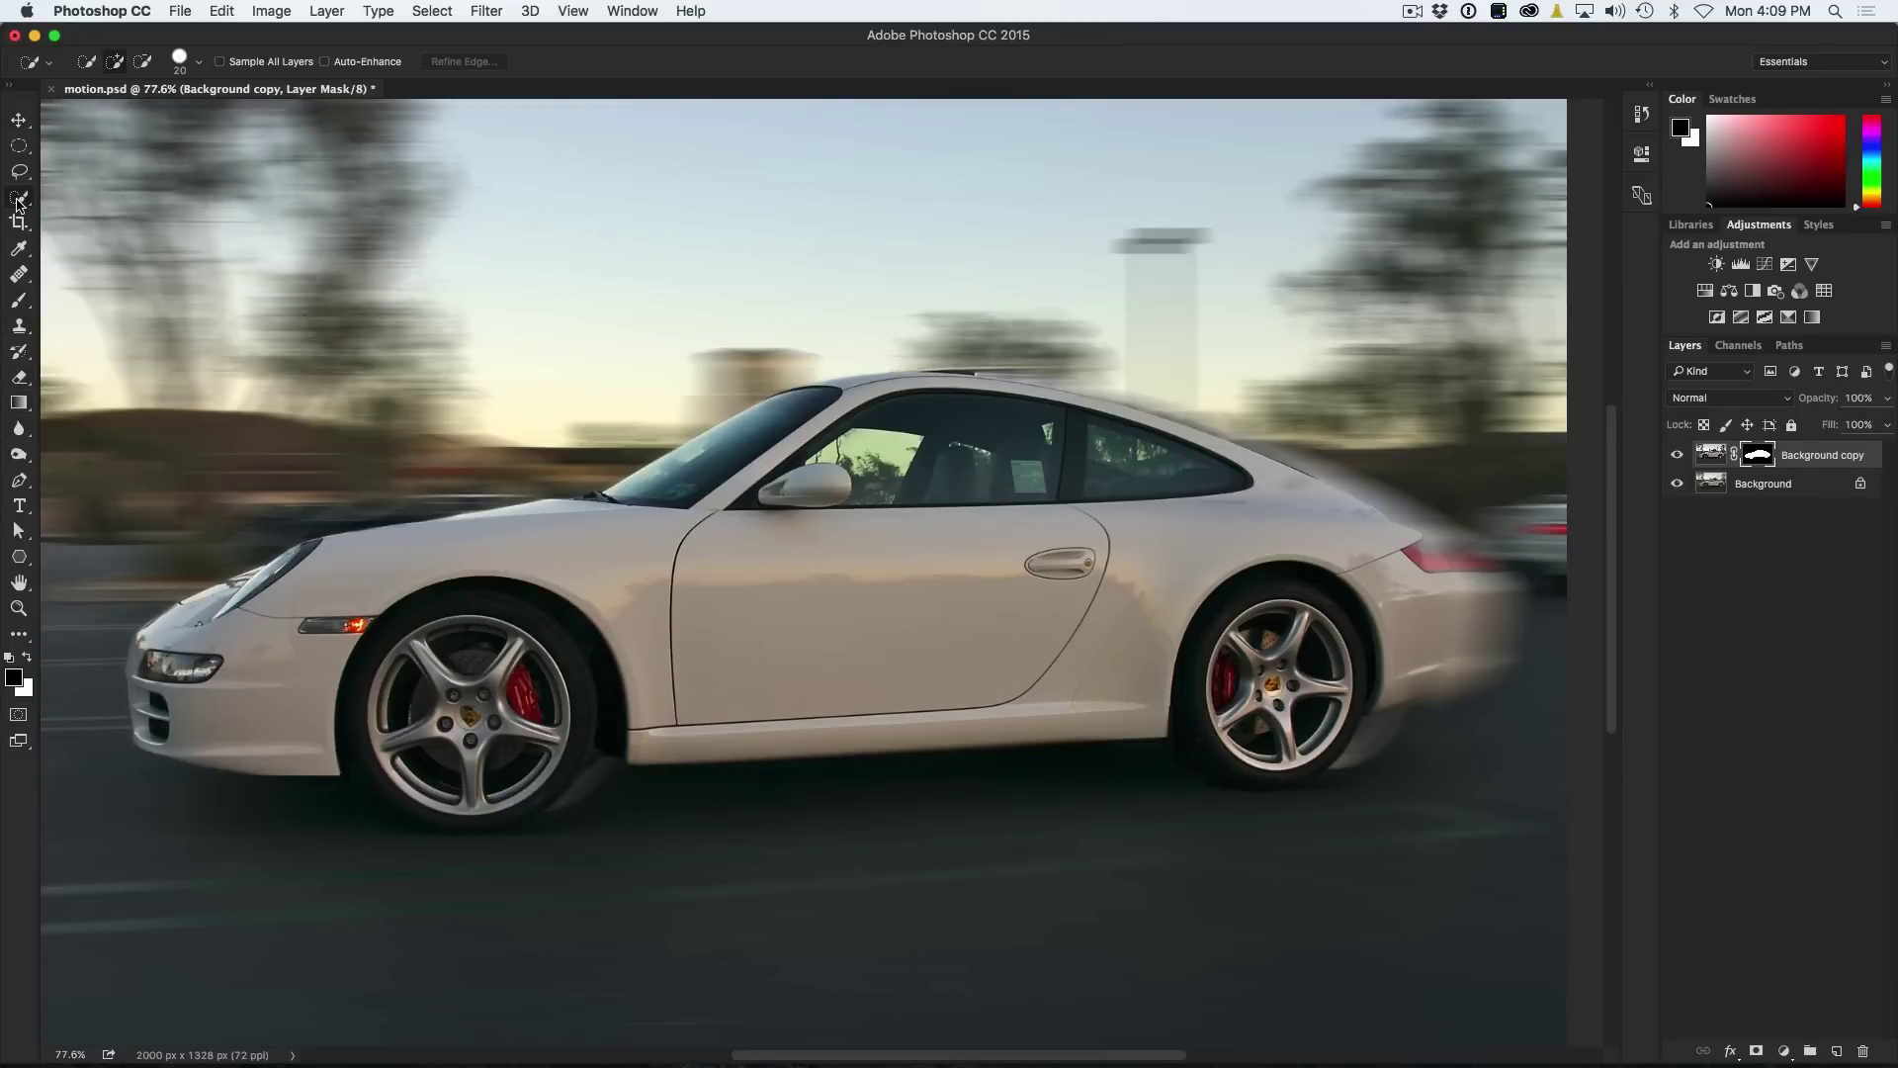
{"action": "mouse_move", "coordinate": [905, 435]}
{"action": "left_mouse_down"}
{"action": "mouse_move", "coordinate": [819, 455]}
{"action": "mouse_move", "coordinate": [940, 421]}
{"action": "mouse_move", "coordinate": [1074, 463]}
{"action": "left_mouse_up"}
{"action": "key", "text": "alt"}
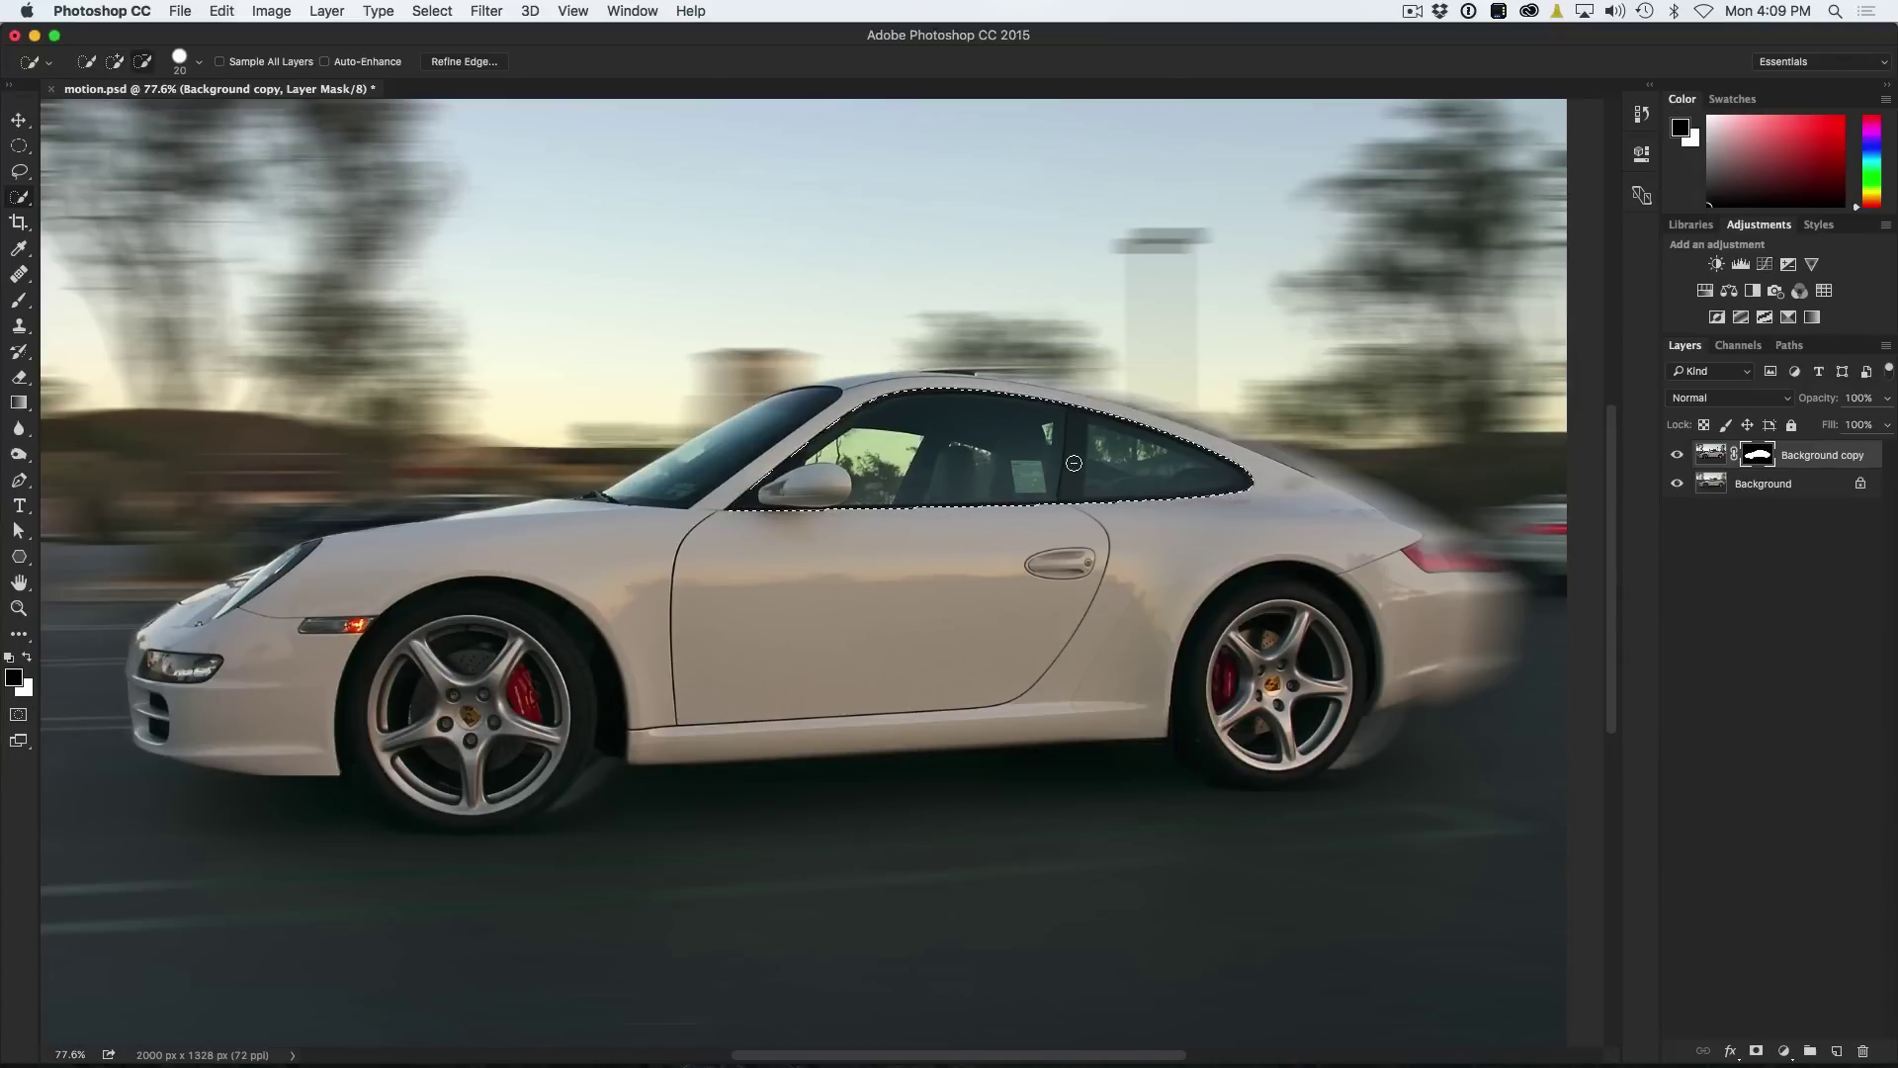
{"action": "mouse_move", "coordinate": [745, 511]}
{"action": "left_mouse_down"}
{"action": "mouse_move", "coordinate": [830, 470]}
{"action": "mouse_move", "coordinate": [818, 447]}
{"action": "mouse_move", "coordinate": [769, 472]}
{"action": "left_mouse_up"}
{"action": "key", "text": "alt"}
{"action": "left_click_drag", "start_coordinate": [849, 417], "coordinate": [868, 424]}
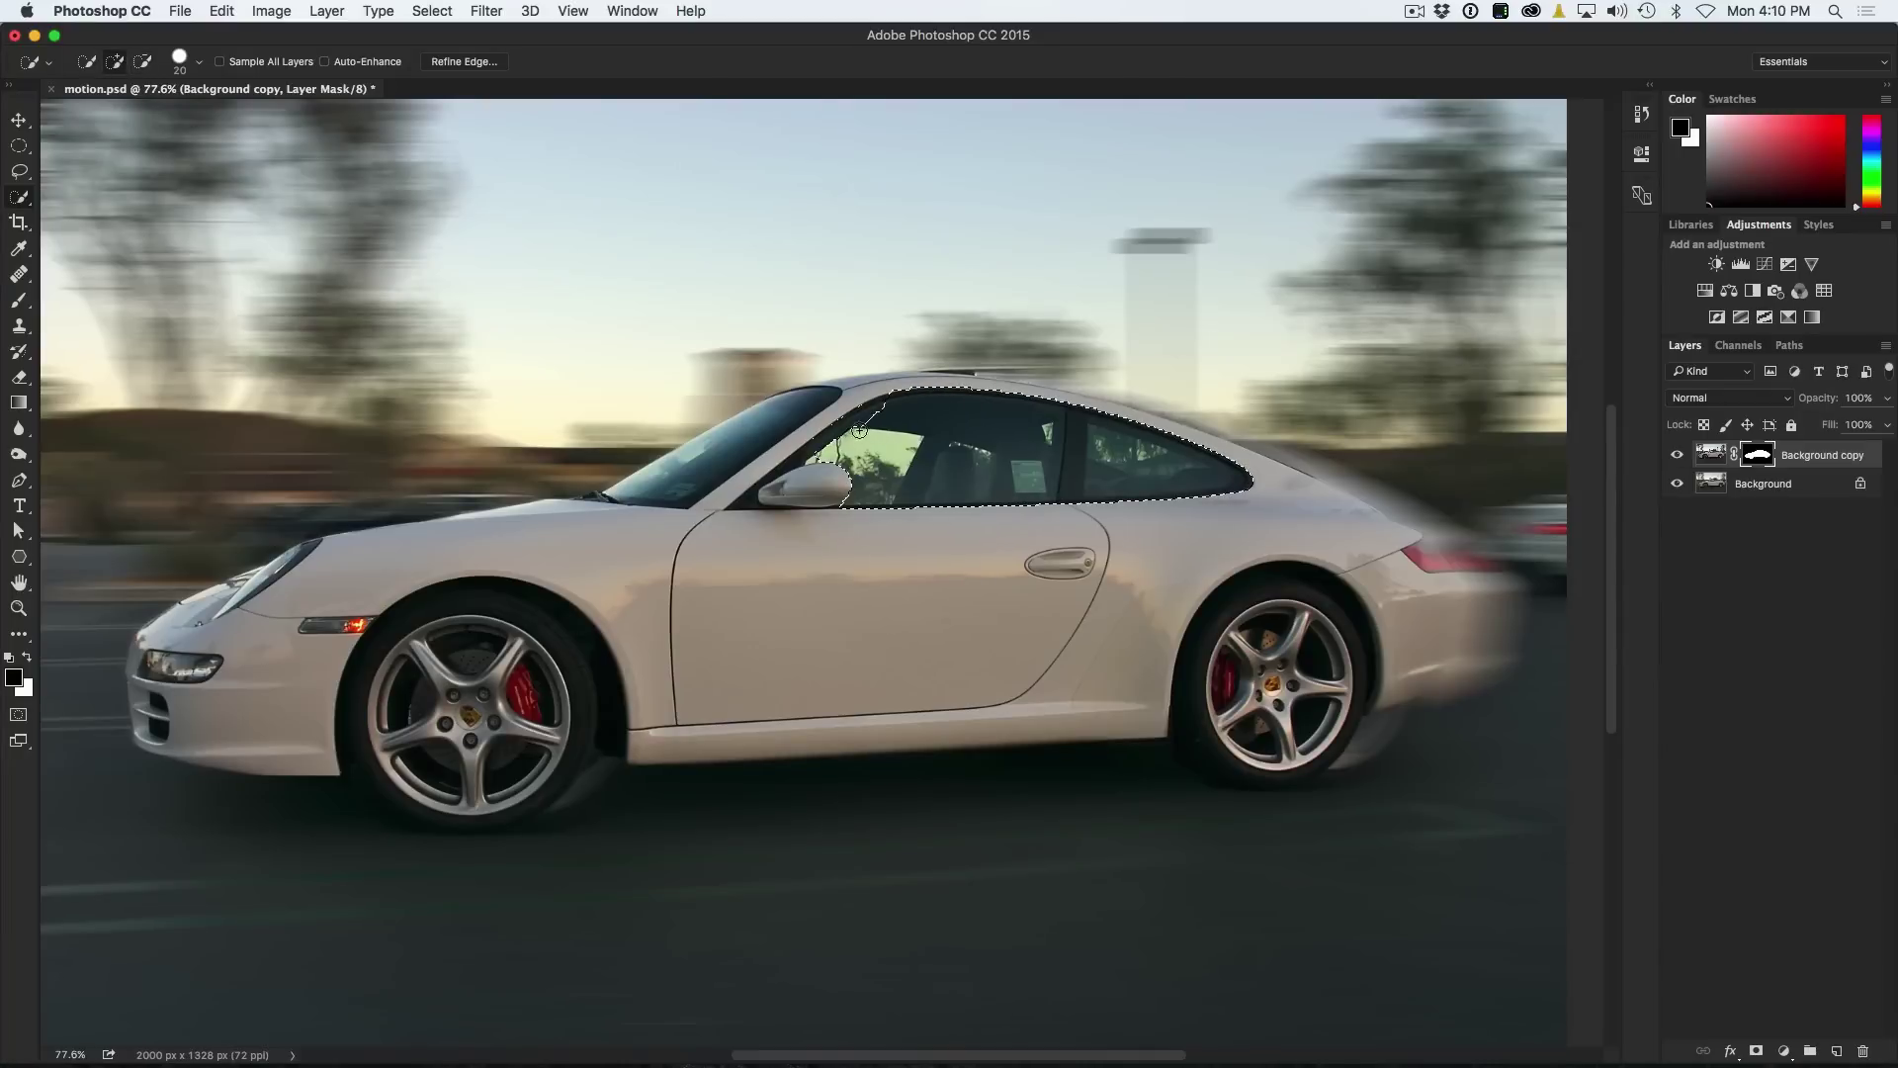
{"action": "key", "text": "alt"}
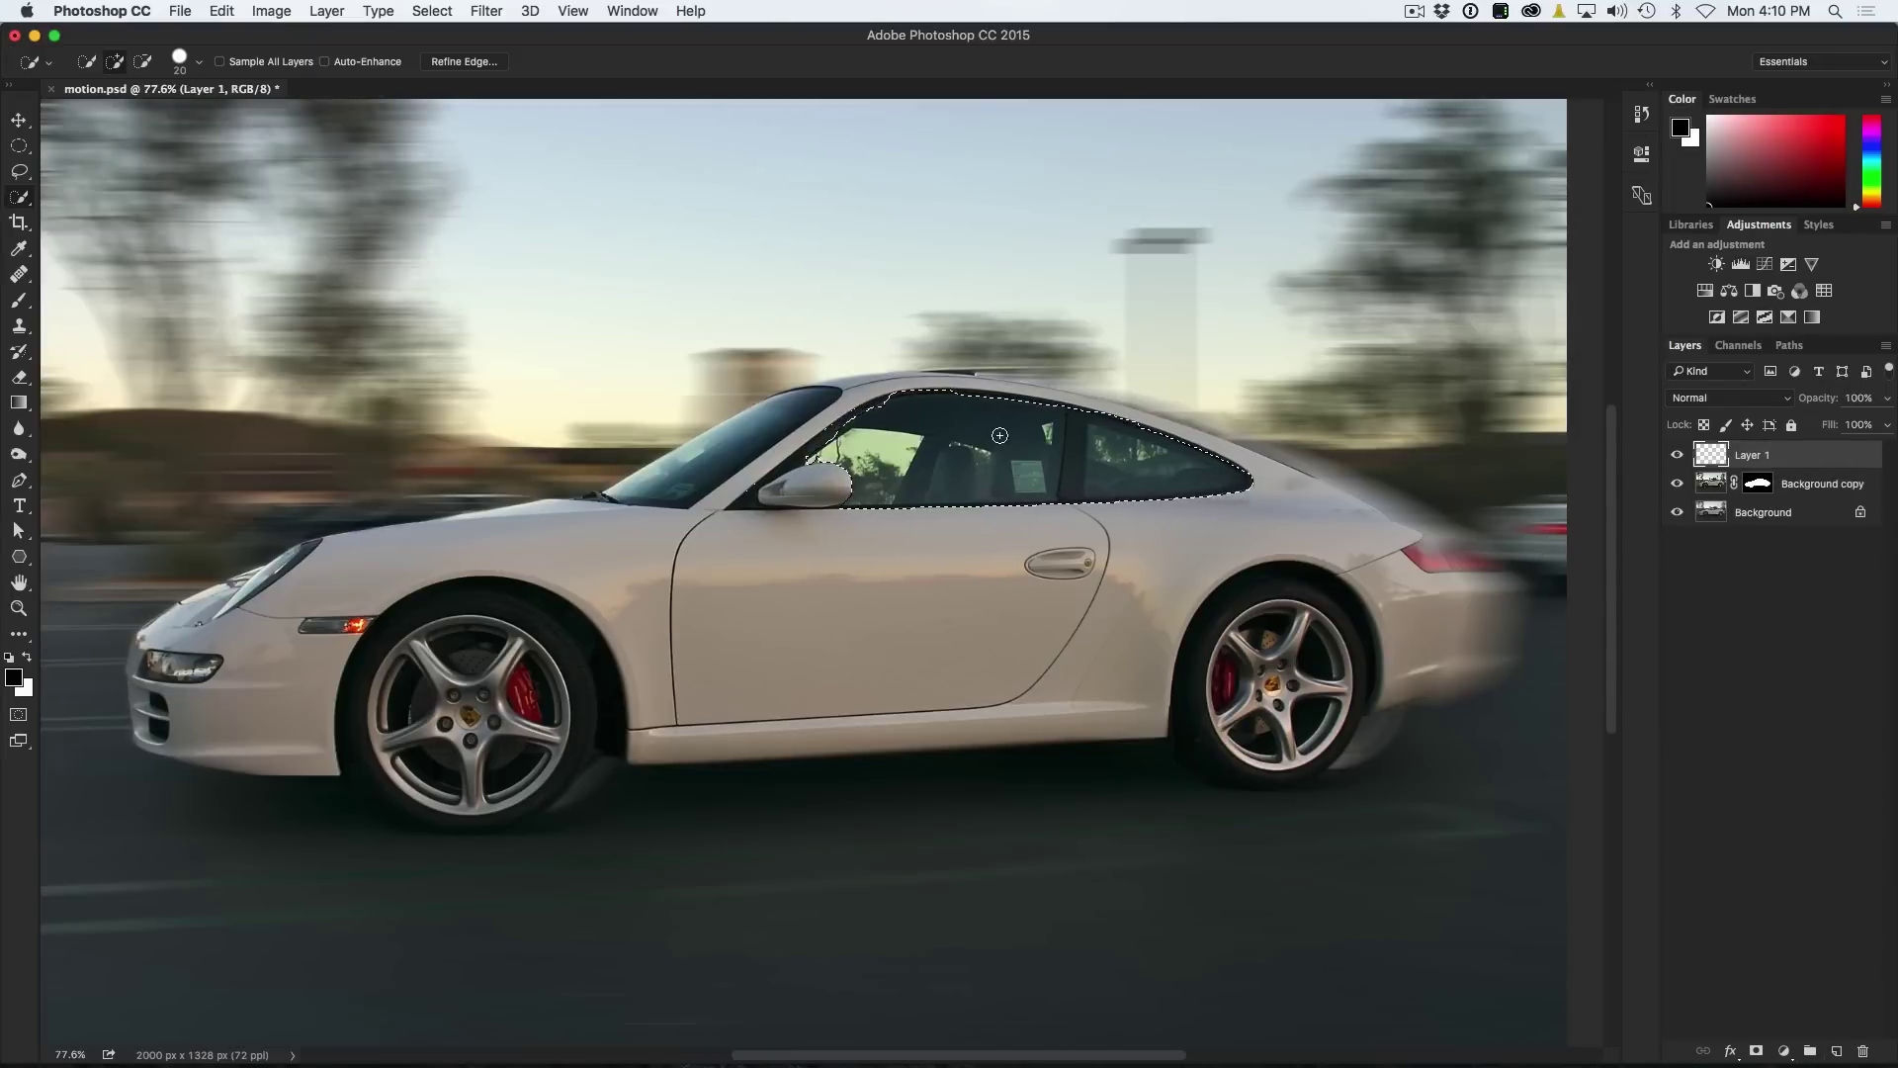
Paint the selected windows on a new layer with a dark tone sampled from the glass, and deselect.
{"action": "key", "text": "b"}
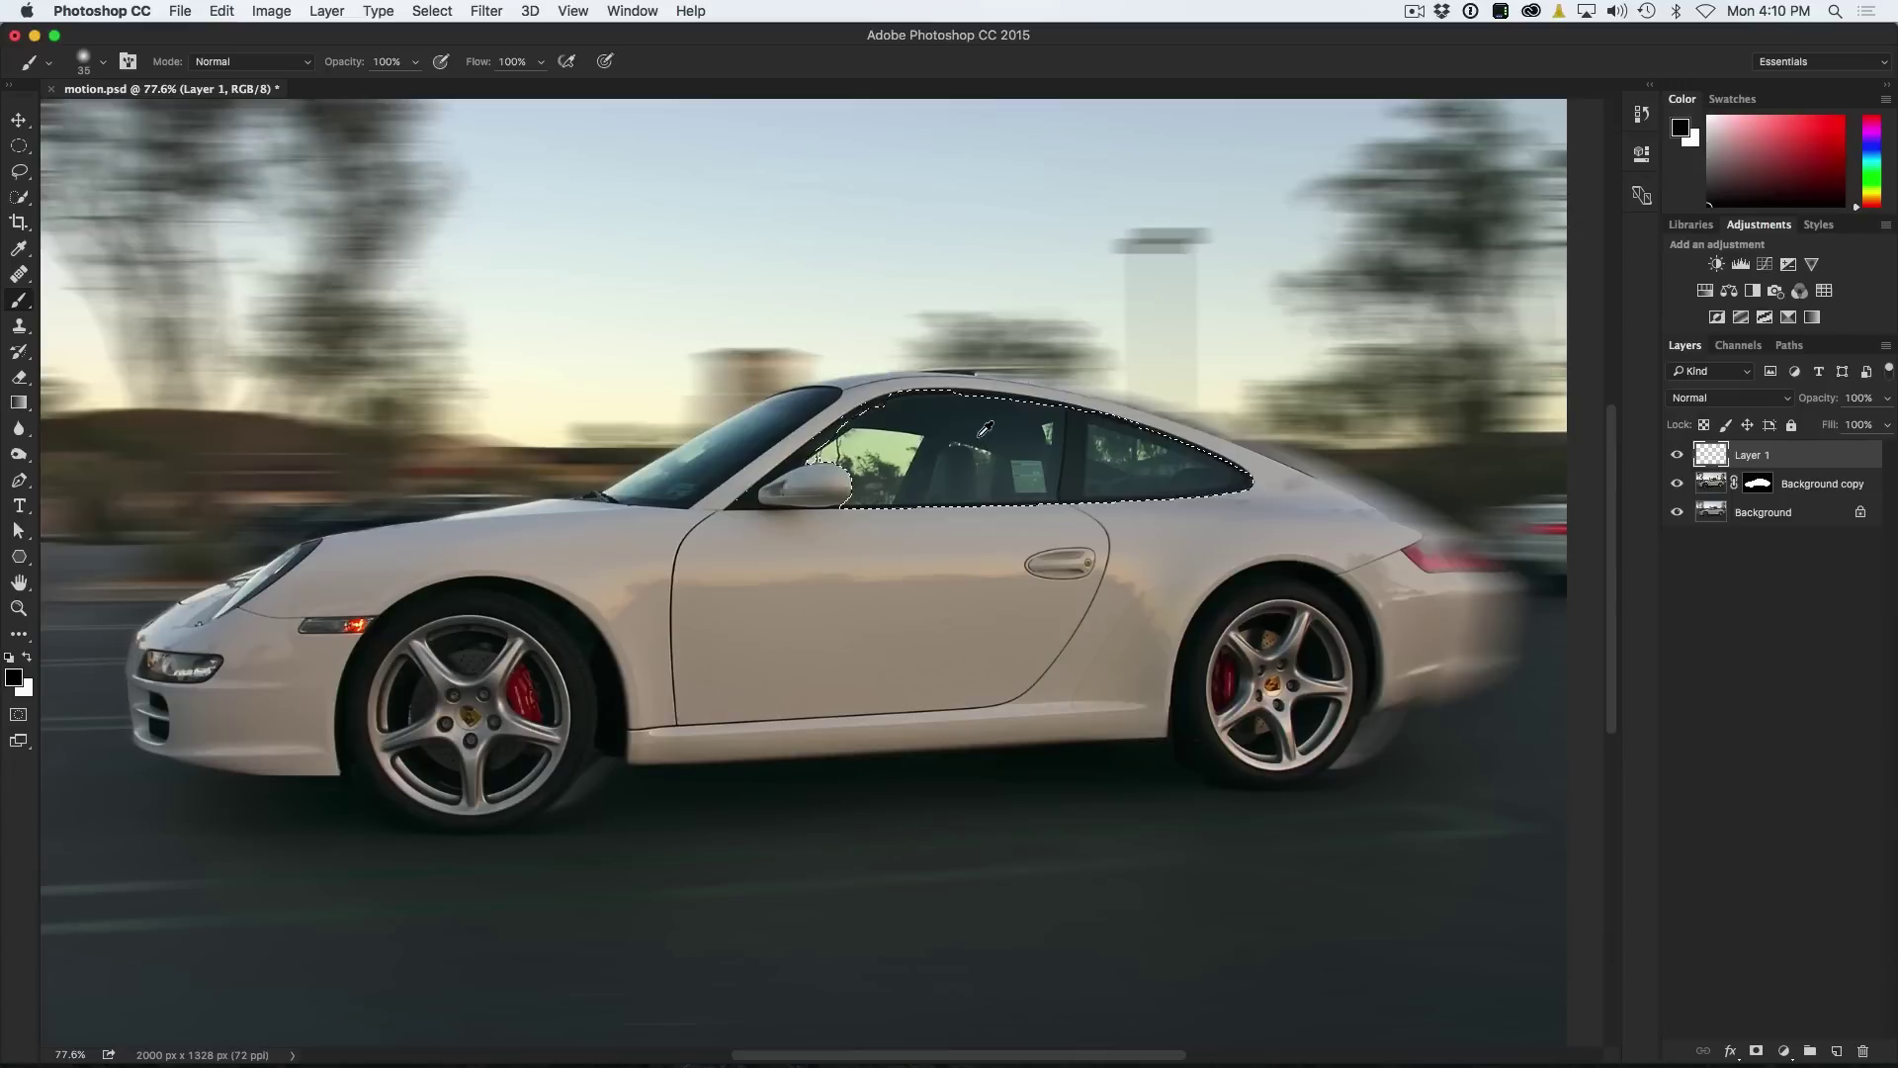
{"action": "left_click", "coordinate": [956, 417], "text": "alt"}
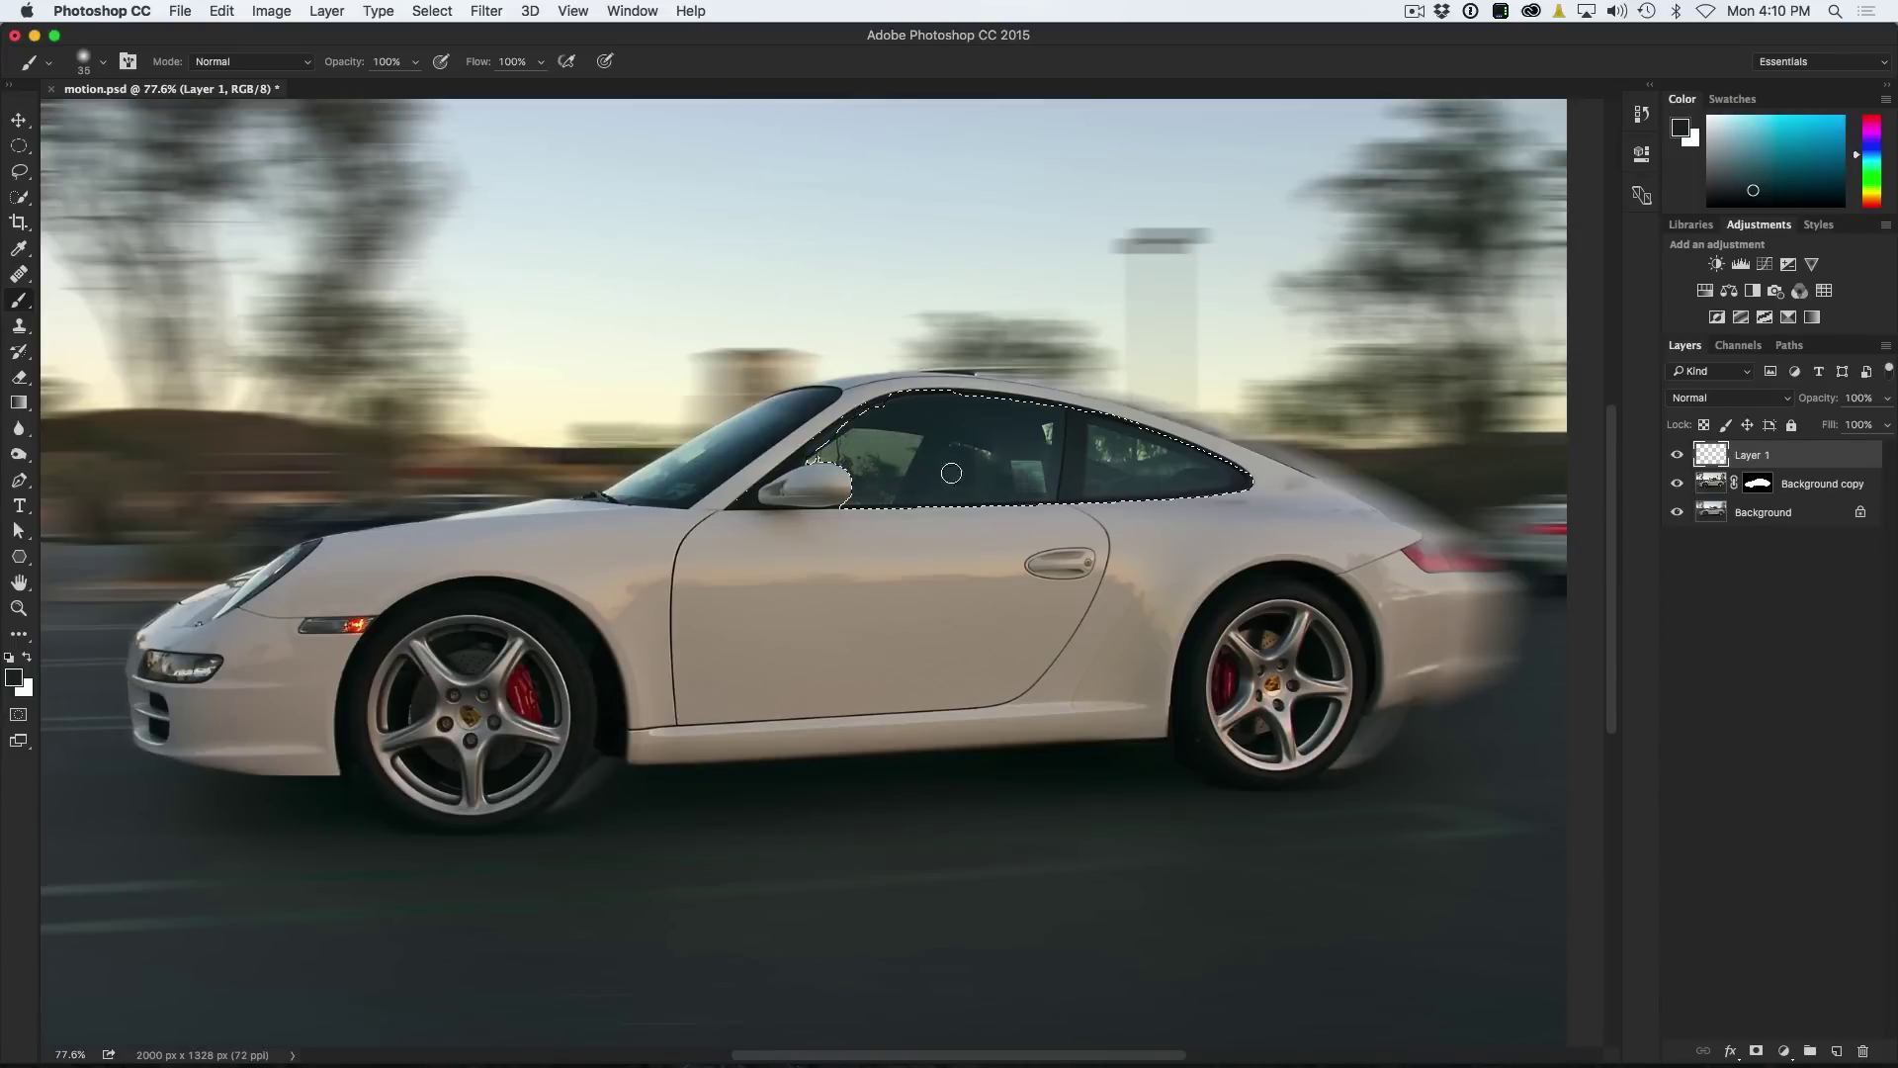
{"action": "mouse_move", "coordinate": [860, 432]}
{"action": "left_mouse_down"}
{"action": "mouse_move", "coordinate": [986, 441]}
{"action": "mouse_move", "coordinate": [843, 474]}
{"action": "mouse_move", "coordinate": [1036, 492]}
{"action": "mouse_move", "coordinate": [900, 485]}
{"action": "mouse_move", "coordinate": [838, 458]}
{"action": "mouse_move", "coordinate": [962, 427]}
{"action": "mouse_move", "coordinate": [823, 436]}
{"action": "mouse_move", "coordinate": [973, 424]}
{"action": "mouse_move", "coordinate": [877, 467]}
{"action": "mouse_move", "coordinate": [999, 477]}
{"action": "mouse_move", "coordinate": [976, 497]}
{"action": "mouse_move", "coordinate": [913, 461]}
{"action": "mouse_move", "coordinate": [1044, 432]}
{"action": "mouse_move", "coordinate": [962, 427]}
{"action": "mouse_move", "coordinate": [1052, 416]}
{"action": "mouse_move", "coordinate": [963, 409]}
{"action": "mouse_move", "coordinate": [942, 470]}
{"action": "mouse_move", "coordinate": [1136, 457]}
{"action": "mouse_move", "coordinate": [1101, 439]}
{"action": "mouse_move", "coordinate": [1128, 443]}
{"action": "mouse_move", "coordinate": [1089, 457]}
{"action": "mouse_move", "coordinate": [1185, 462]}
{"action": "mouse_move", "coordinate": [1139, 470]}
{"action": "mouse_move", "coordinate": [1134, 445]}
{"action": "mouse_move", "coordinate": [1096, 438]}
{"action": "mouse_move", "coordinate": [1150, 463]}
{"action": "mouse_move", "coordinate": [1132, 444]}
{"action": "mouse_move", "coordinate": [1107, 462]}
{"action": "mouse_move", "coordinate": [1047, 430]}
{"action": "mouse_move", "coordinate": [1115, 475]}
{"action": "mouse_move", "coordinate": [1138, 443]}
{"action": "mouse_move", "coordinate": [1111, 451]}
{"action": "mouse_move", "coordinate": [1147, 467]}
{"action": "mouse_move", "coordinate": [1140, 484]}
{"action": "mouse_move", "coordinate": [1089, 496]}
{"action": "mouse_move", "coordinate": [865, 427]}
{"action": "mouse_move", "coordinate": [993, 451]}
{"action": "left_mouse_up"}
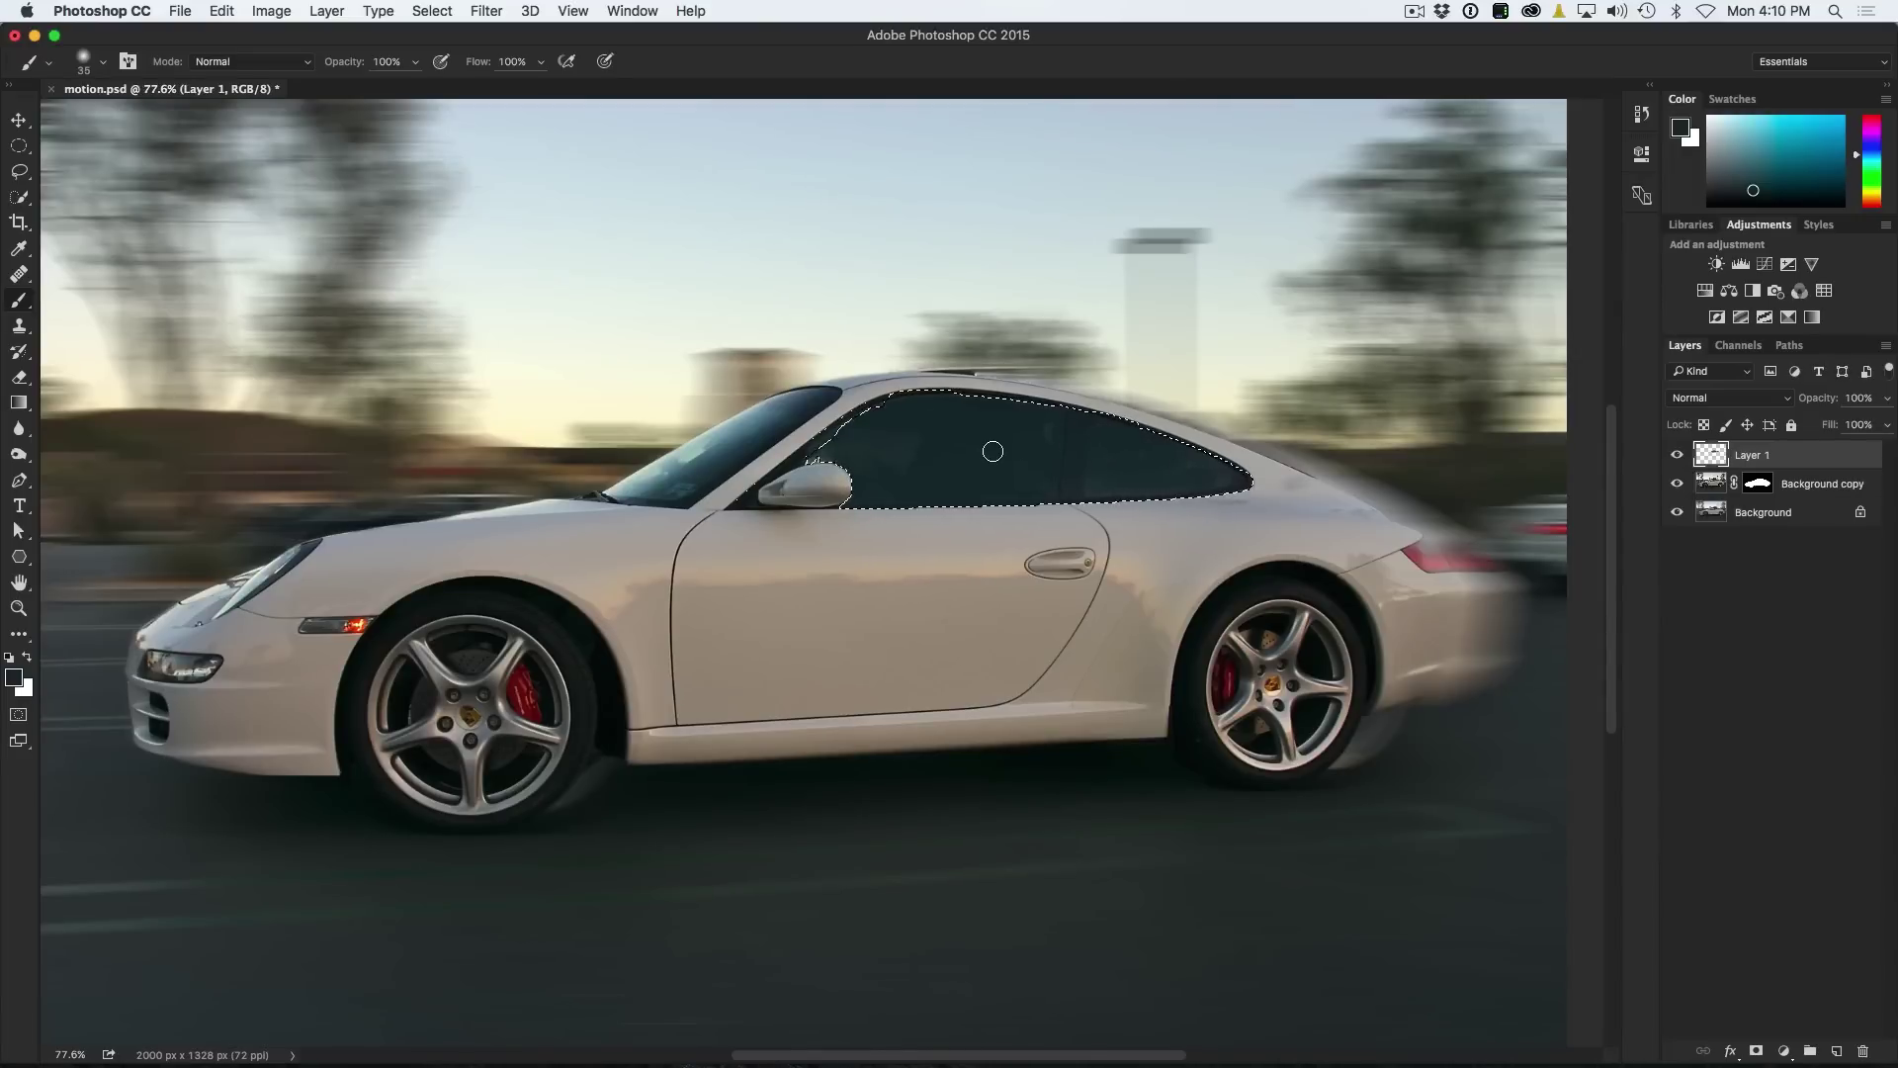
{"action": "key", "text": "ctrl+d"}
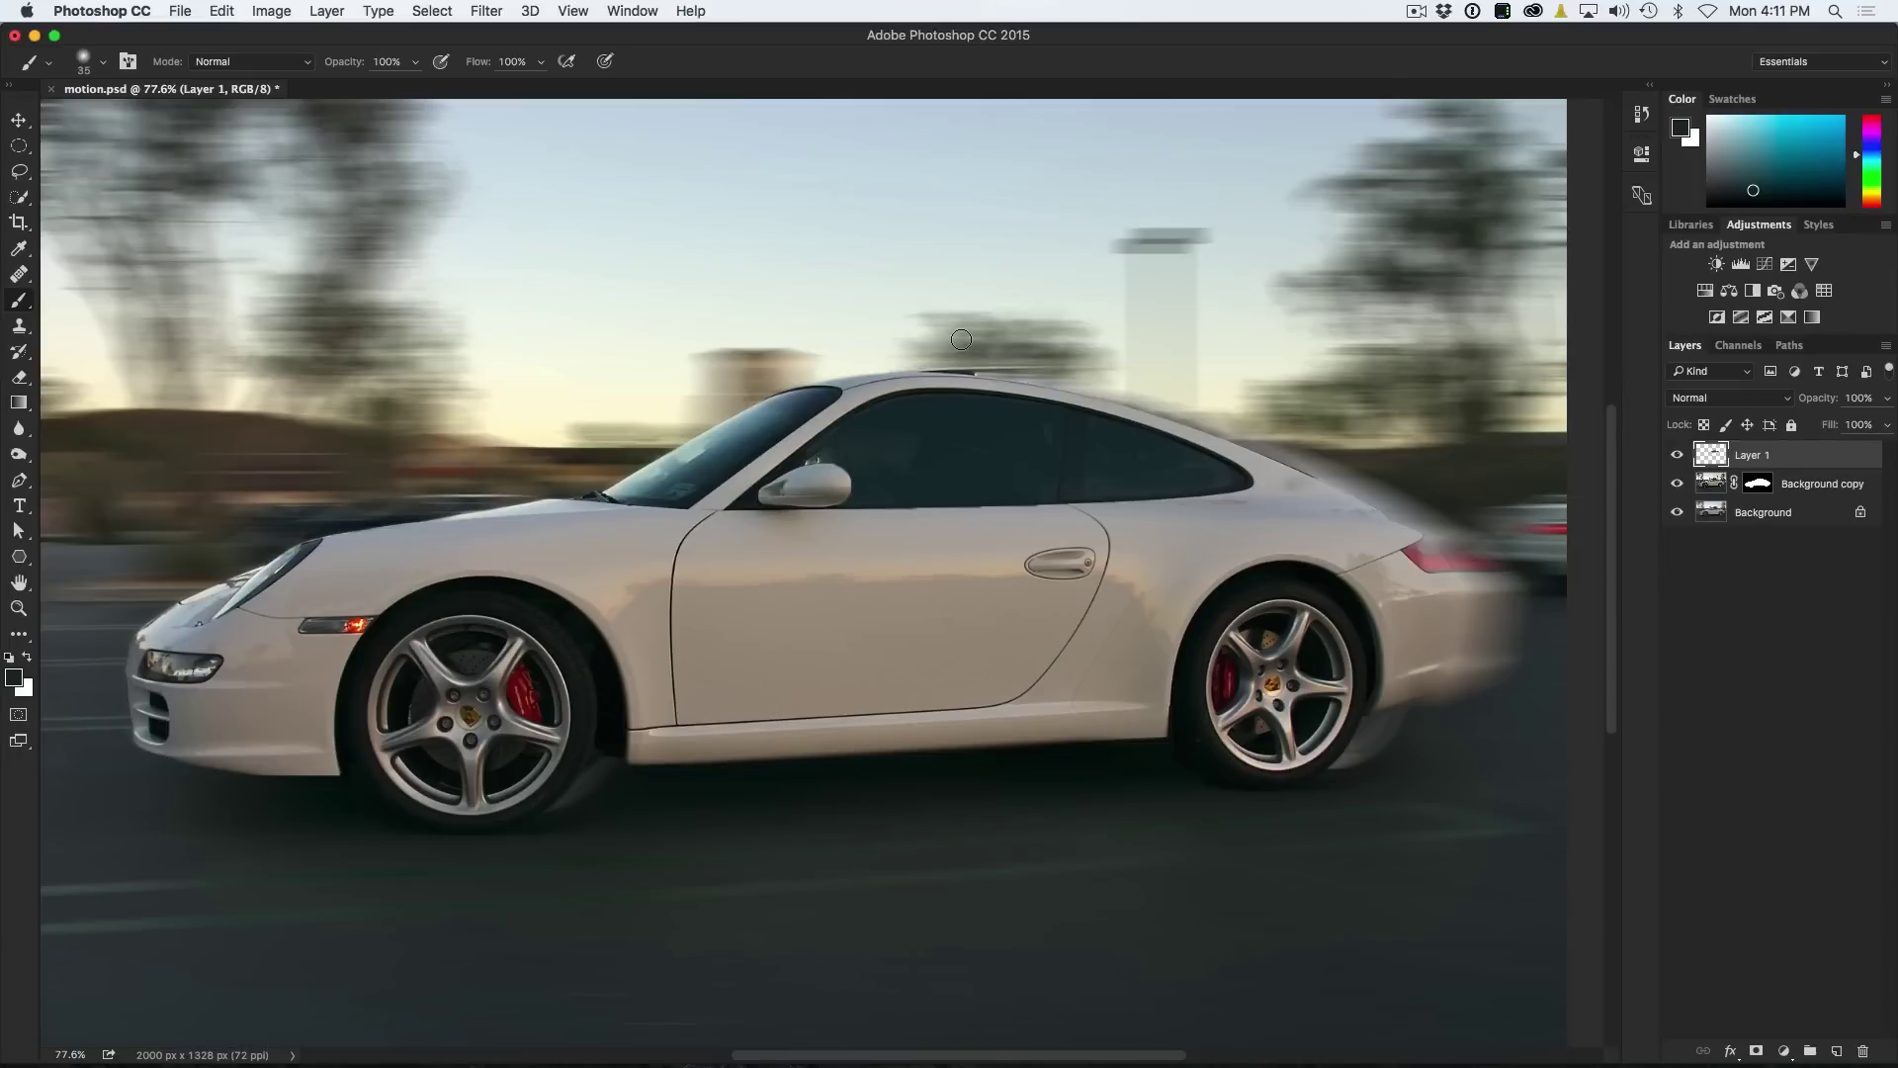
Reduce the brush size to 8 pixels, compare the windows with and without the dark paint, and leave Layer 1 hidden.
{"action": "key", "text": "bracketleft"}
{"action": "key", "text": "bracketleft"}
{"action": "key", "text": "bracketleft"}
{"action": "key", "text": "bracketleft"}
{"action": "left_click", "coordinate": [1677, 455]}
{"action": "left_click", "coordinate": [1678, 456]}
{"action": "left_click", "coordinate": [1678, 456]}
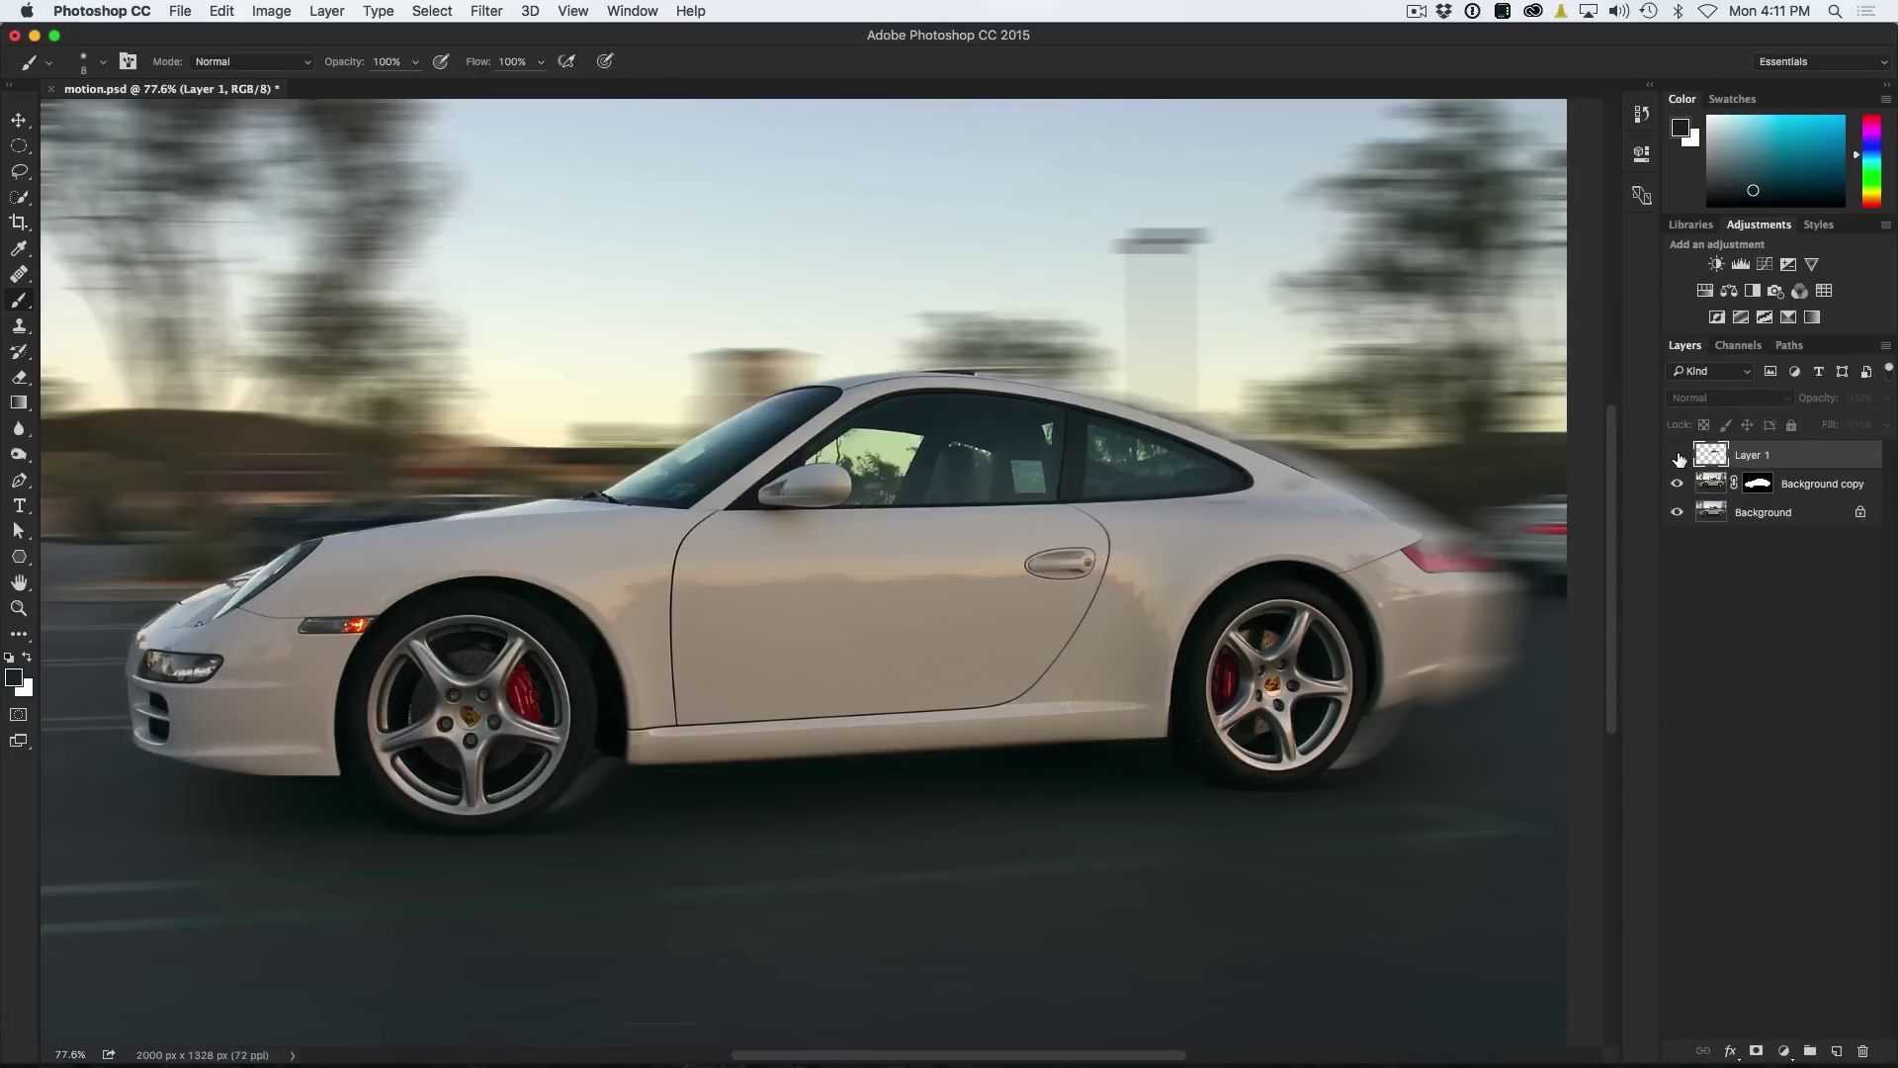
{"action": "left_click", "coordinate": [1678, 457]}
{"action": "left_click", "coordinate": [1679, 457]}
Quick-select the see-through scenery in the front side window on the Background copy layer, excluding the mirror.
{"action": "left_click", "coordinate": [1710, 483]}
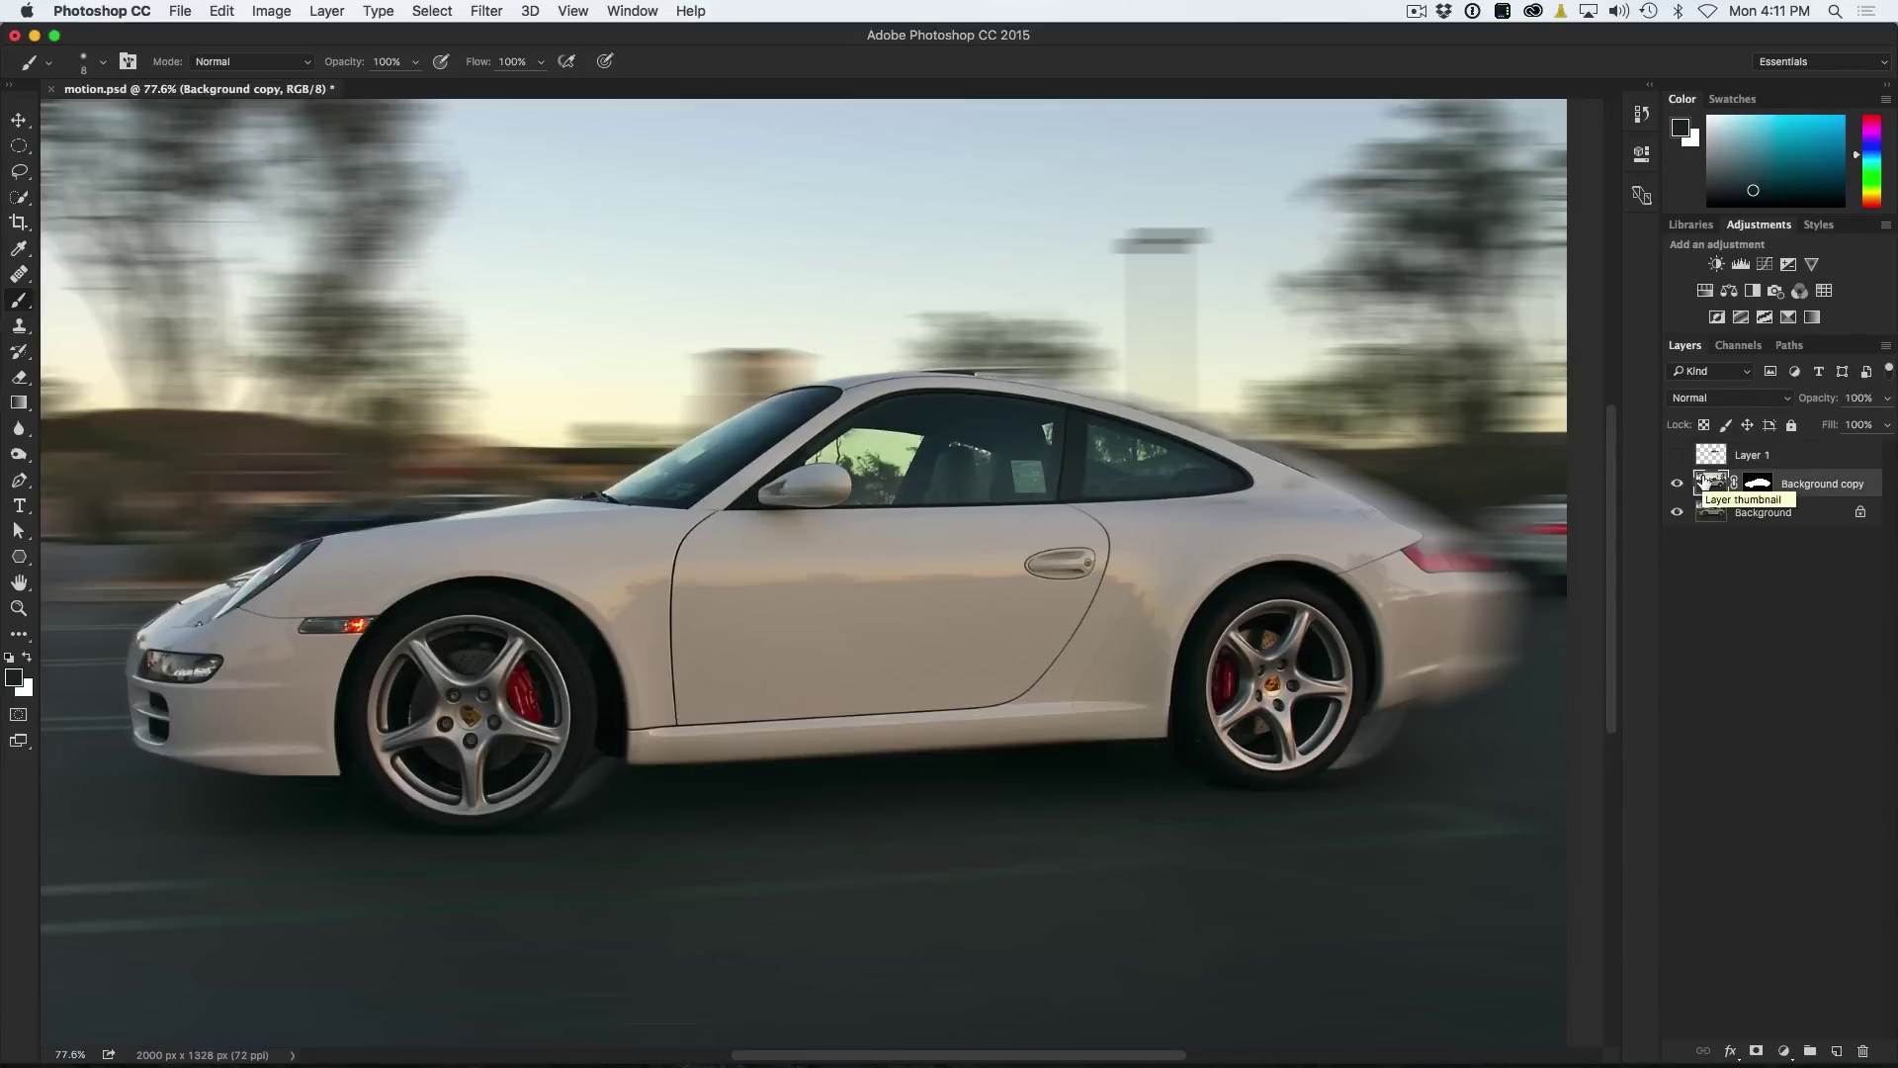
{"action": "left_click_drag", "start_coordinate": [19, 197], "coordinate": [121, 201]}
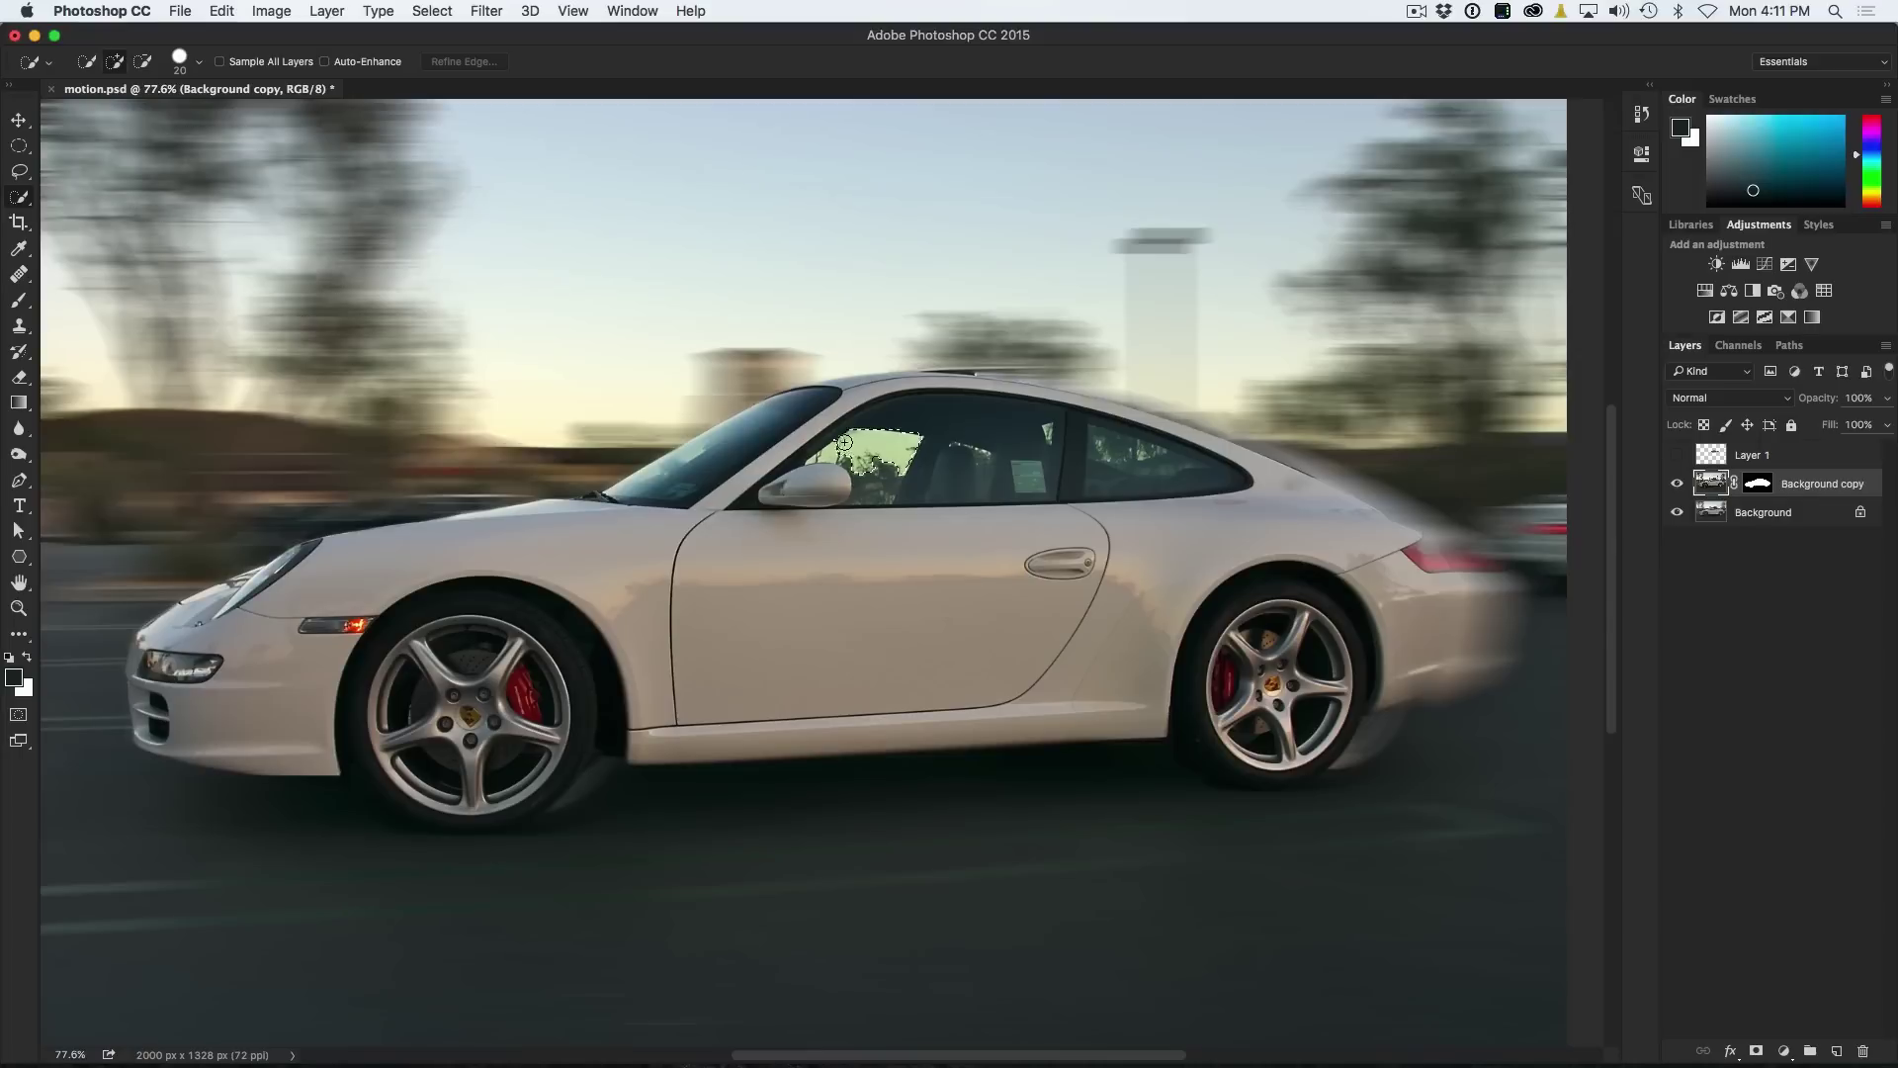
{"action": "mouse_move", "coordinate": [852, 468]}
{"action": "left_mouse_down"}
{"action": "mouse_move", "coordinate": [899, 484]}
{"action": "mouse_move", "coordinate": [776, 490]}
{"action": "mouse_move", "coordinate": [834, 482]}
{"action": "left_mouse_up"}
{"action": "key", "text": "alt"}
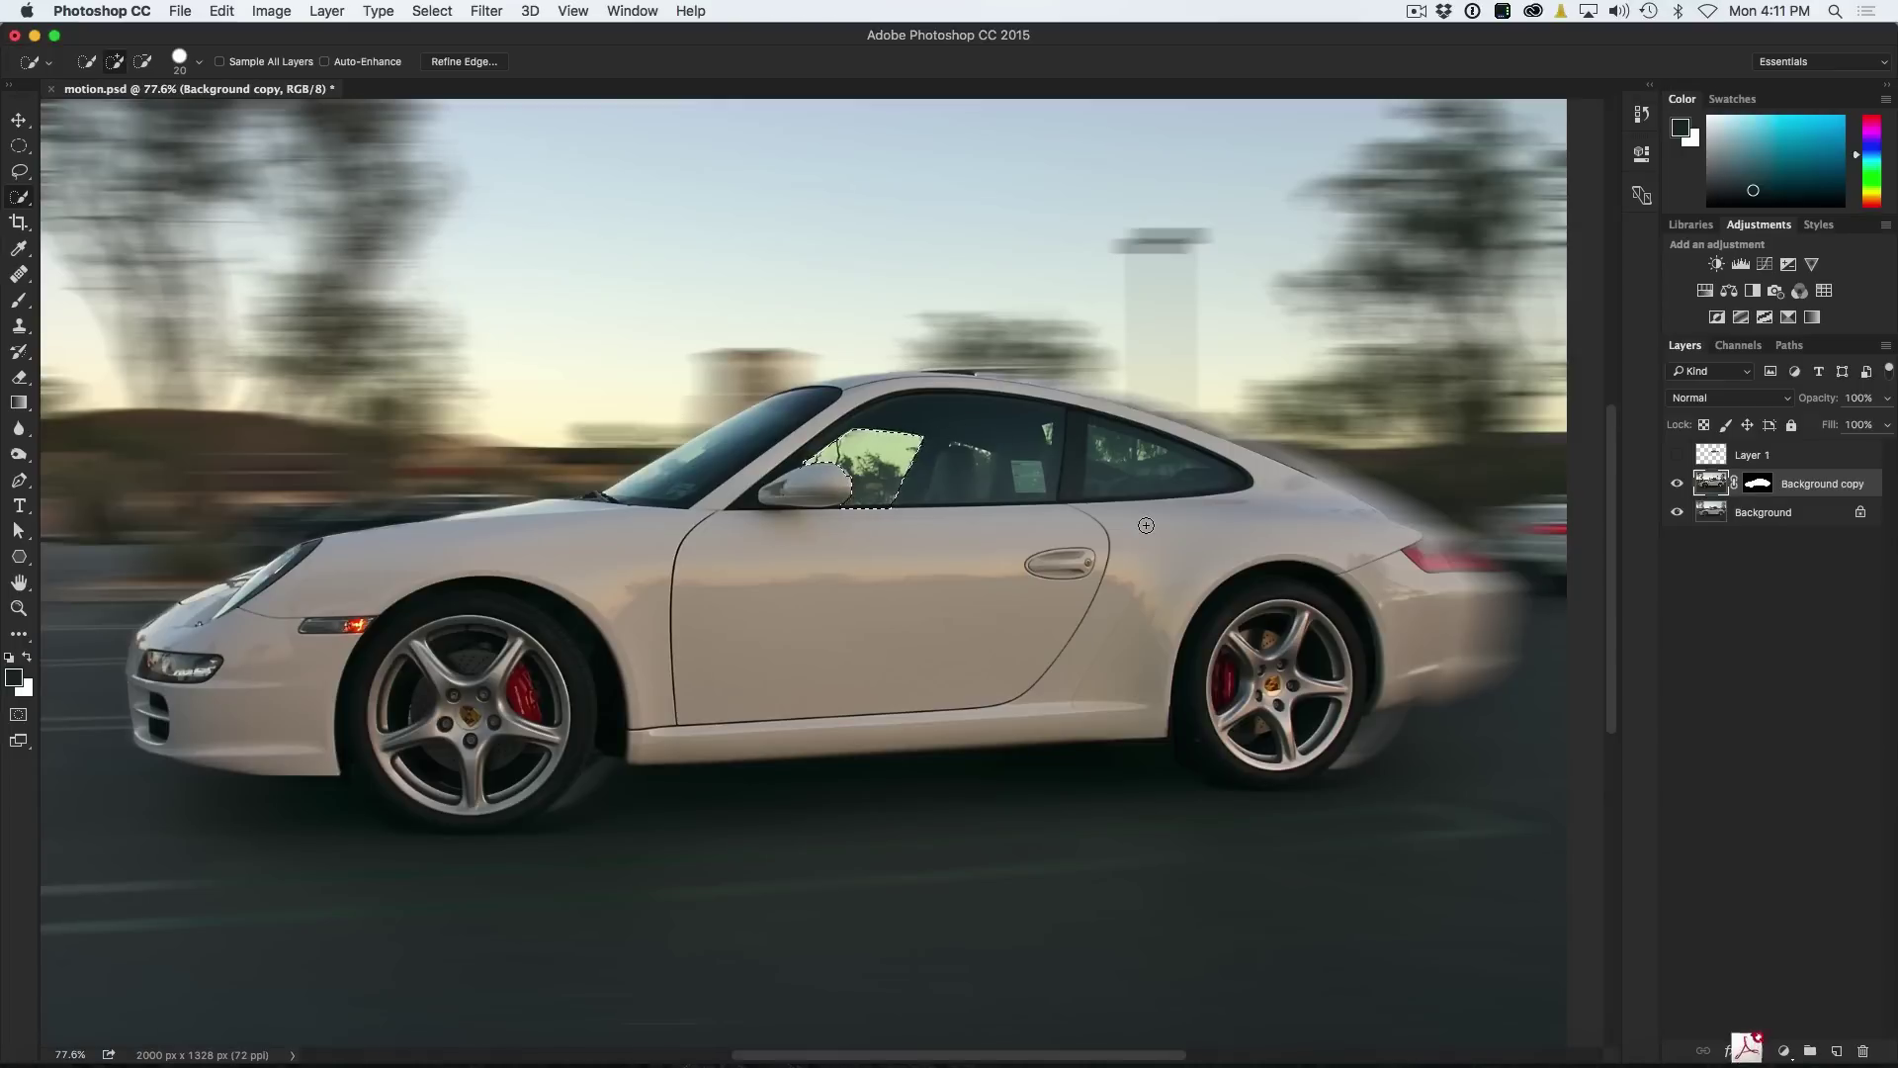
{"action": "left_click", "coordinate": [832, 481], "text": "alt"}
Refine the window selection around the mirror and glass edges with a smaller Quick Selection brush, undoing the stray addition.
{"action": "scroll", "coordinate": [952, 513], "scroll_direction": "up", "scroll_amount": 5}
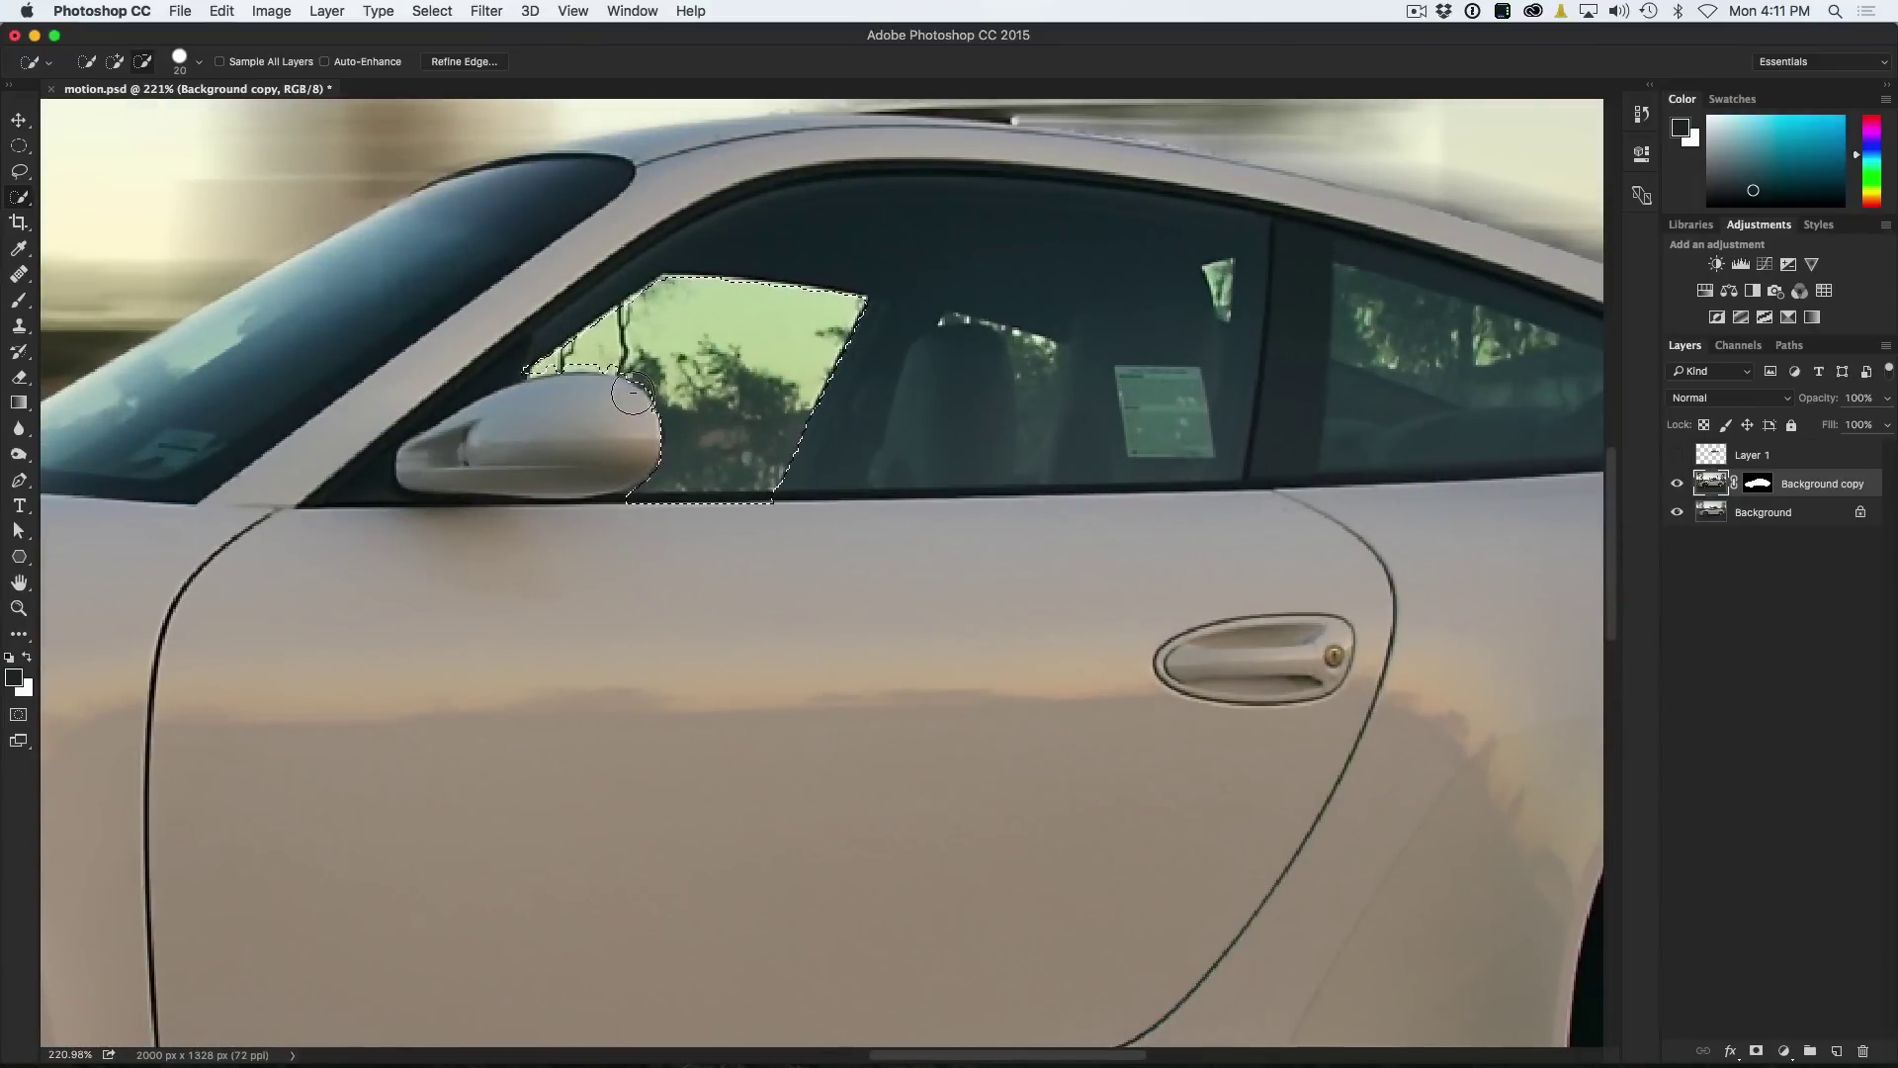
{"action": "key", "text": "bracketleft"}
{"action": "key", "text": "bracketleft"}
{"action": "key", "text": "bracketleft"}
{"action": "key", "text": "bracketleft"}
{"action": "key", "text": "bracketleft"}
{"action": "key", "text": "bracketleft"}
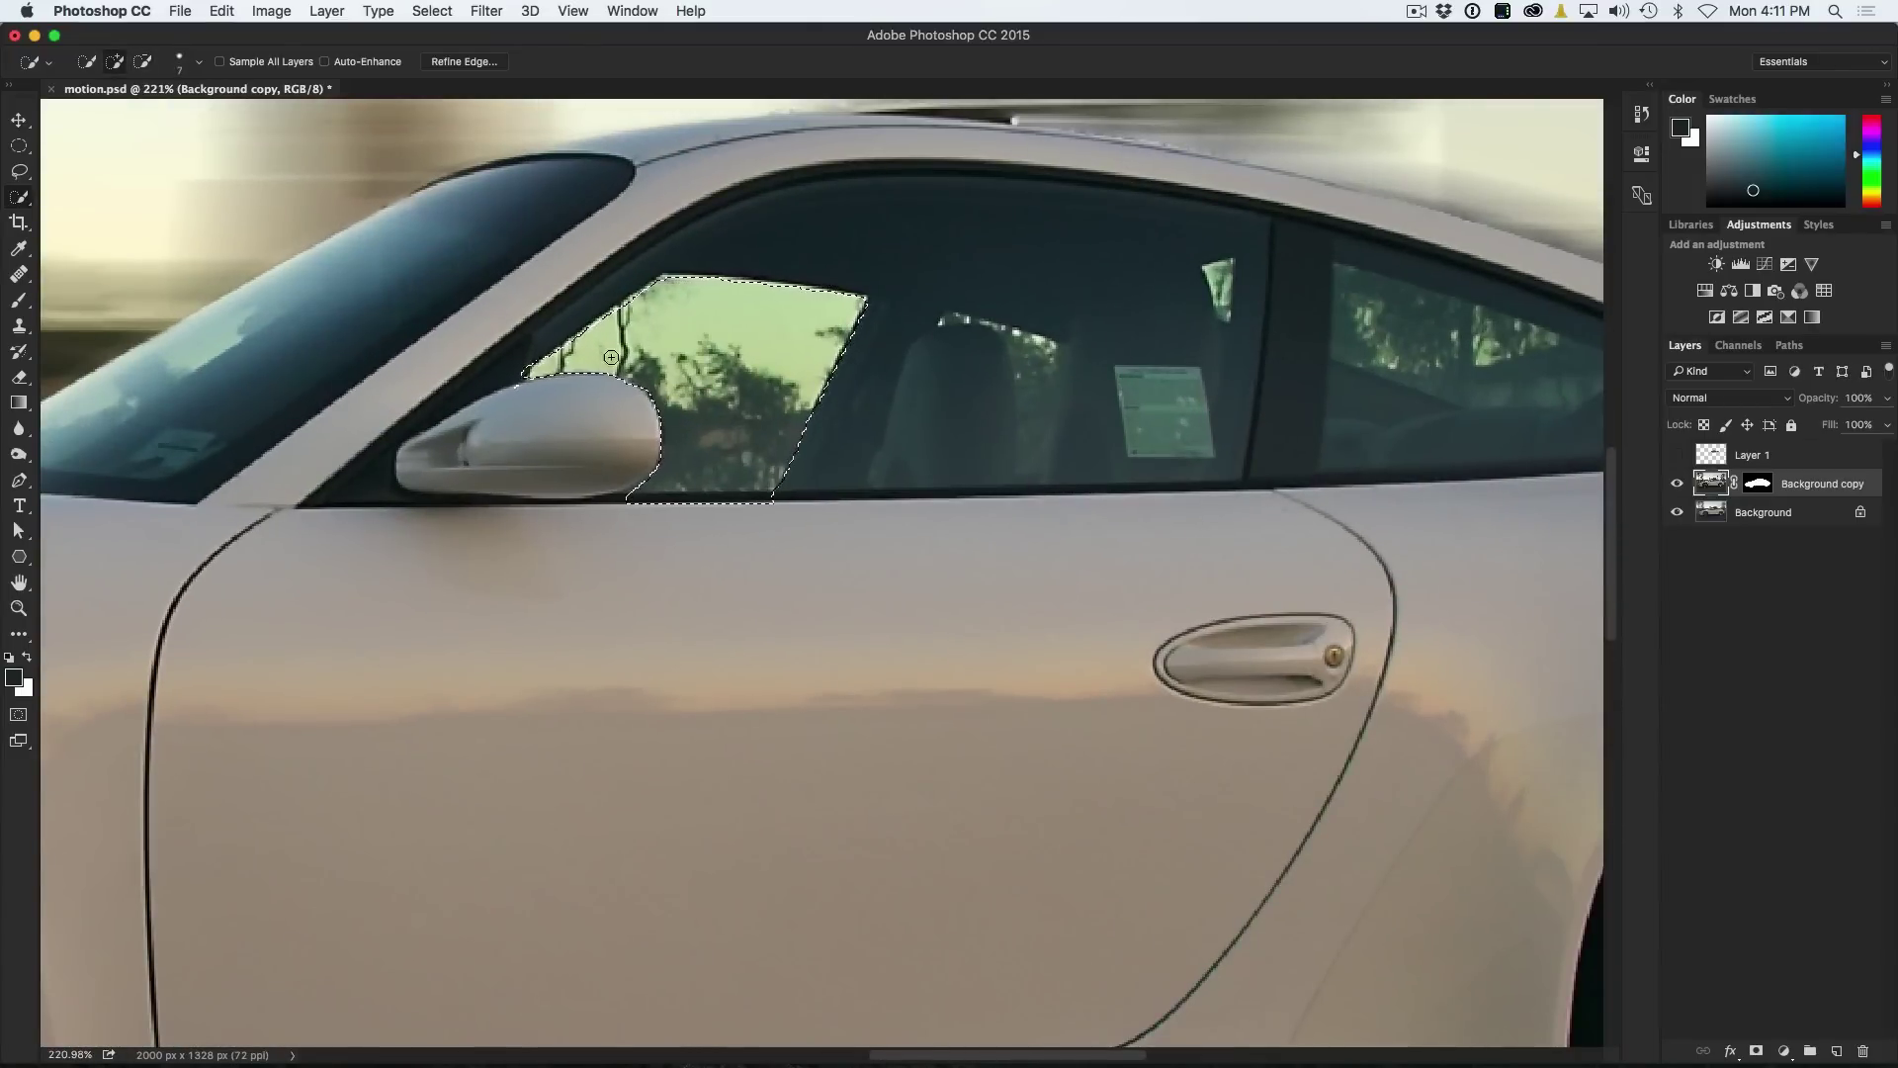
{"action": "left_click_drag", "start_coordinate": [541, 368], "coordinate": [571, 347]}
{"action": "key", "text": "alt"}
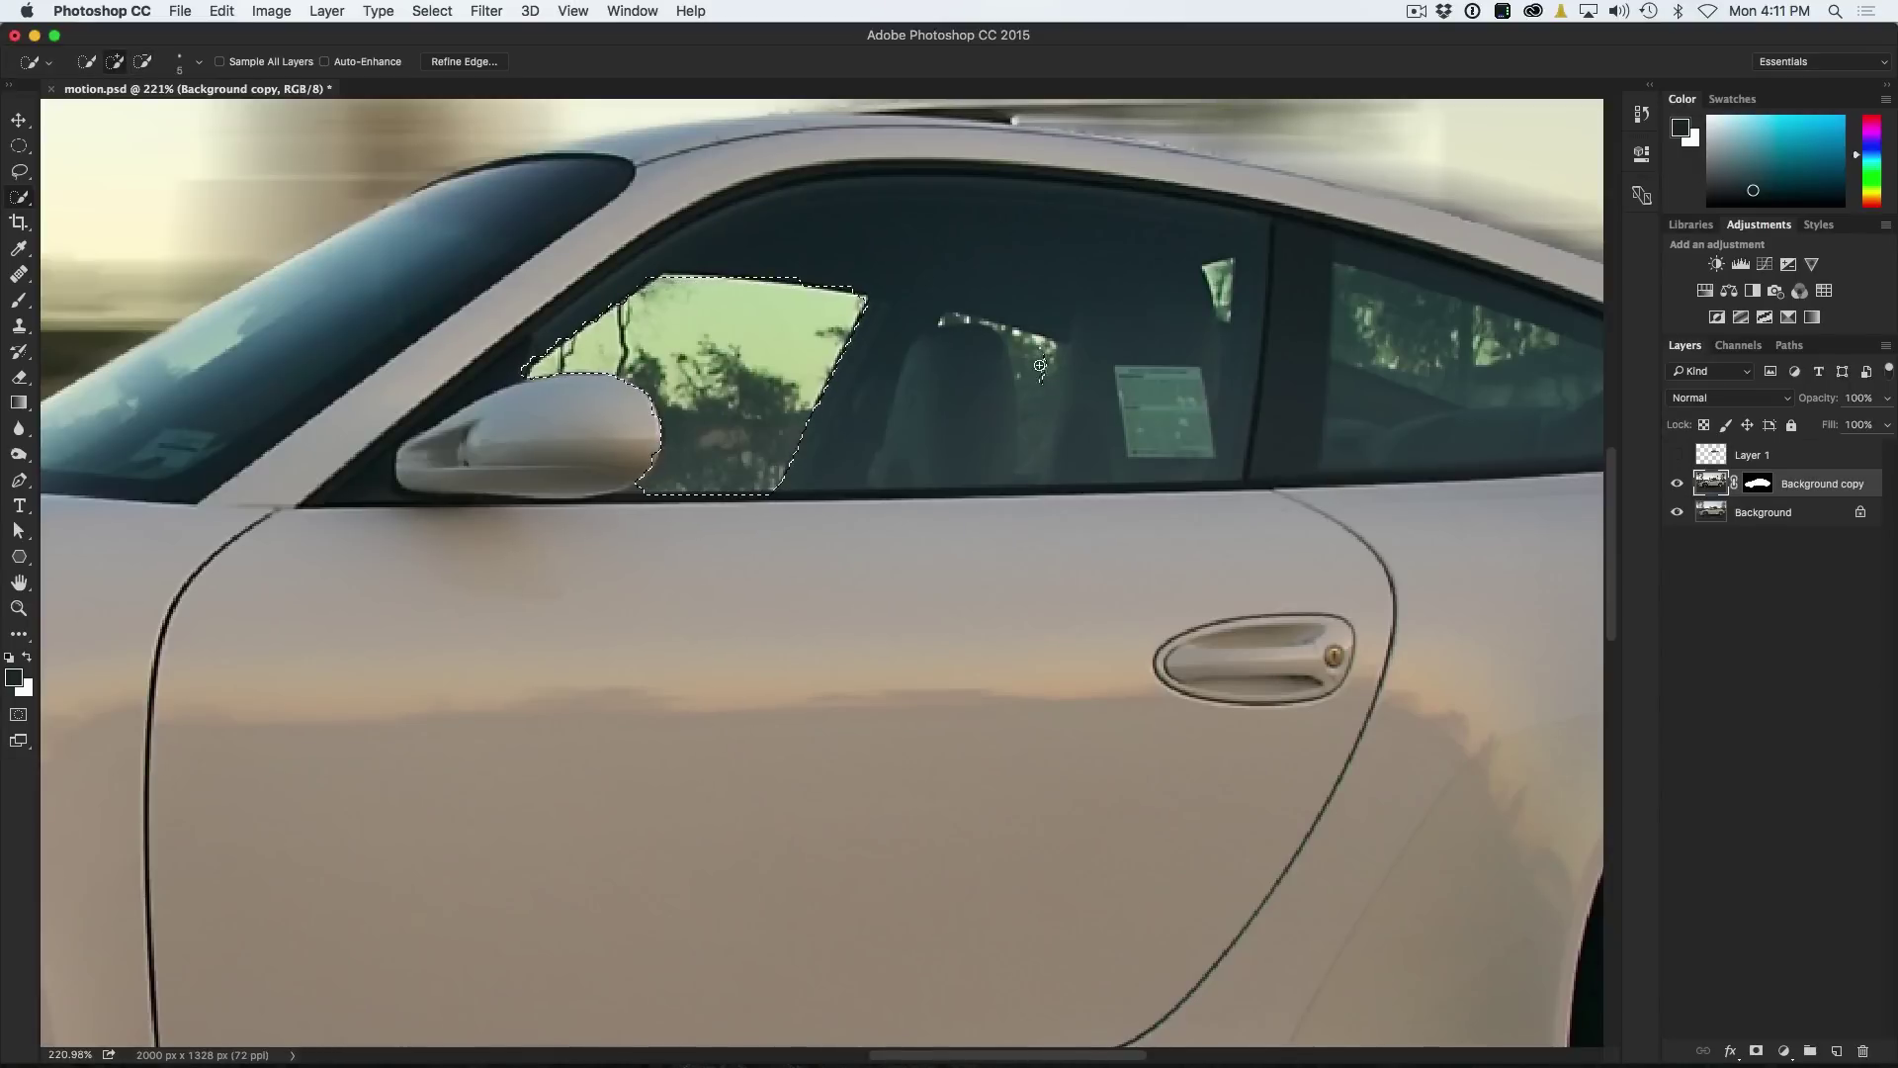
{"action": "left_click_drag", "start_coordinate": [1031, 435], "coordinate": [1032, 396]}
{"action": "key", "text": "super+z"}
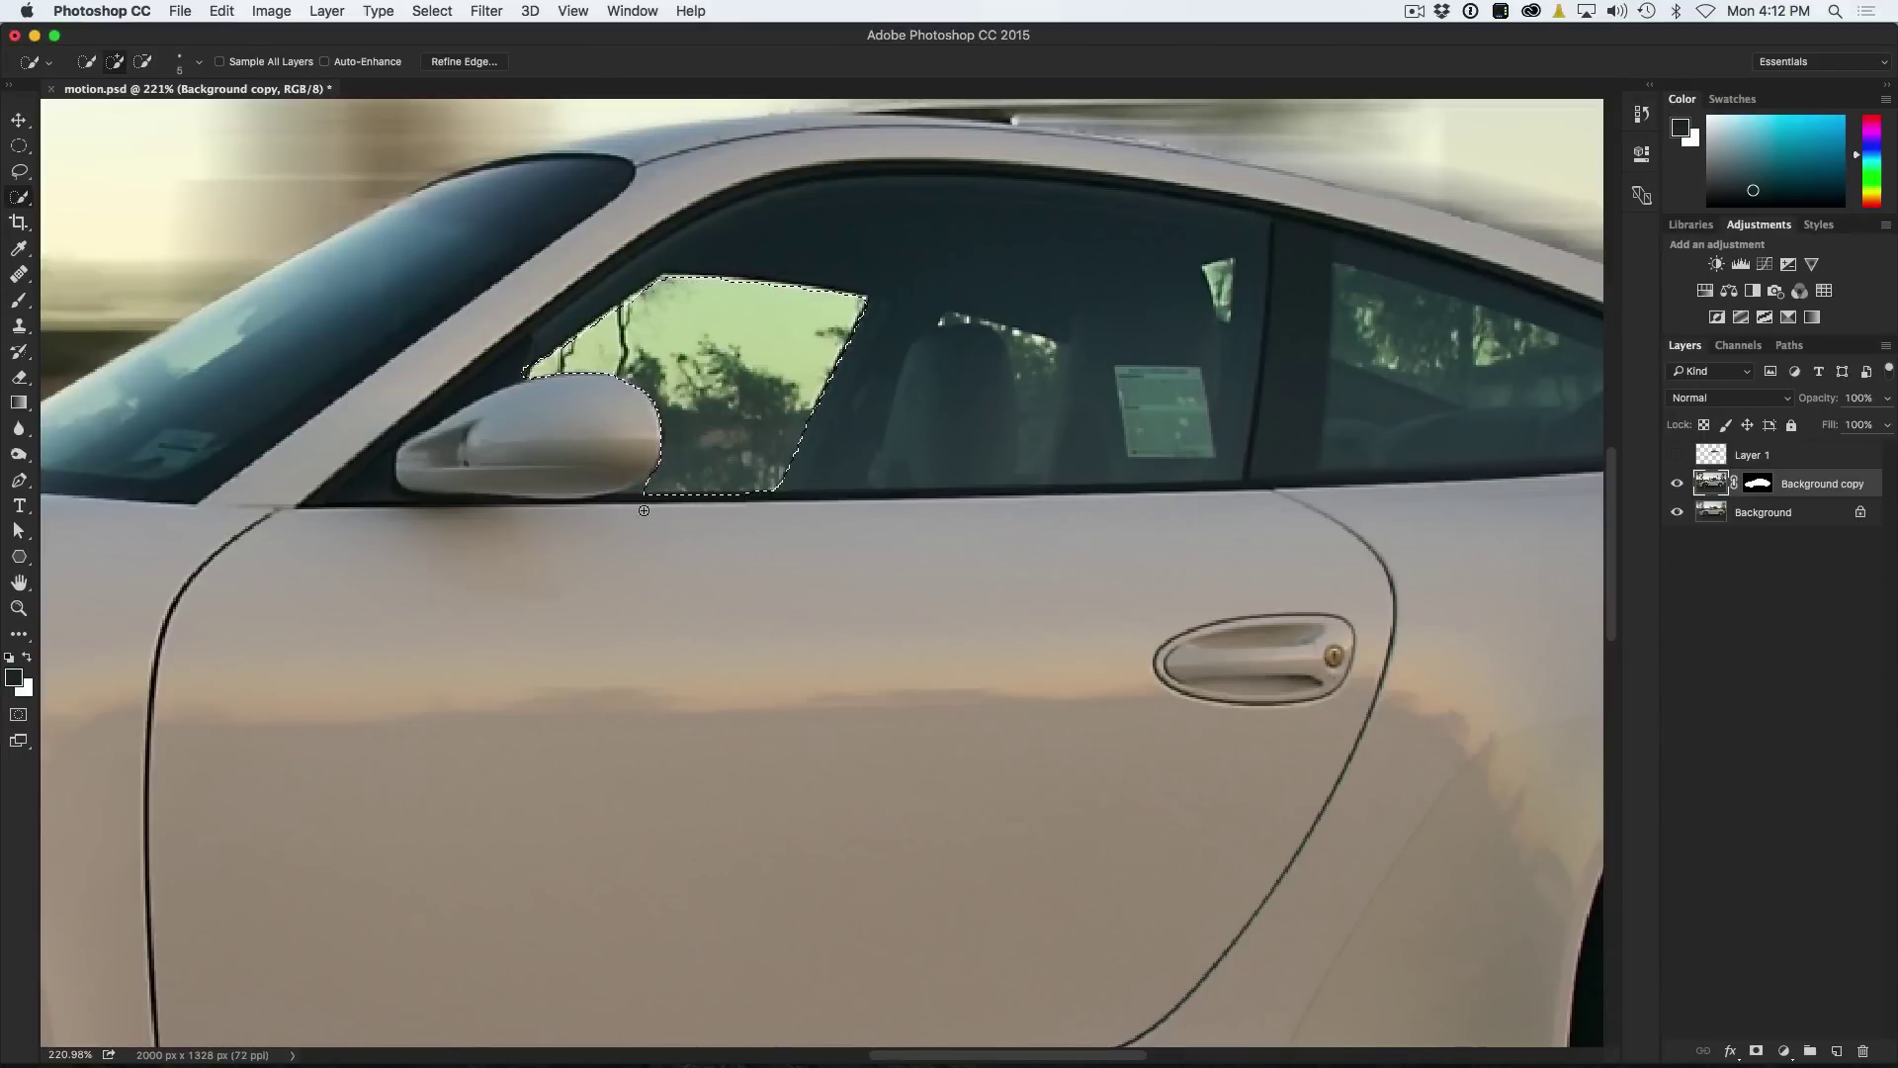
Add the gap between the seats to the selection by painting it black with the Brush in Quick Mask mode.
{"action": "key", "text": "q"}
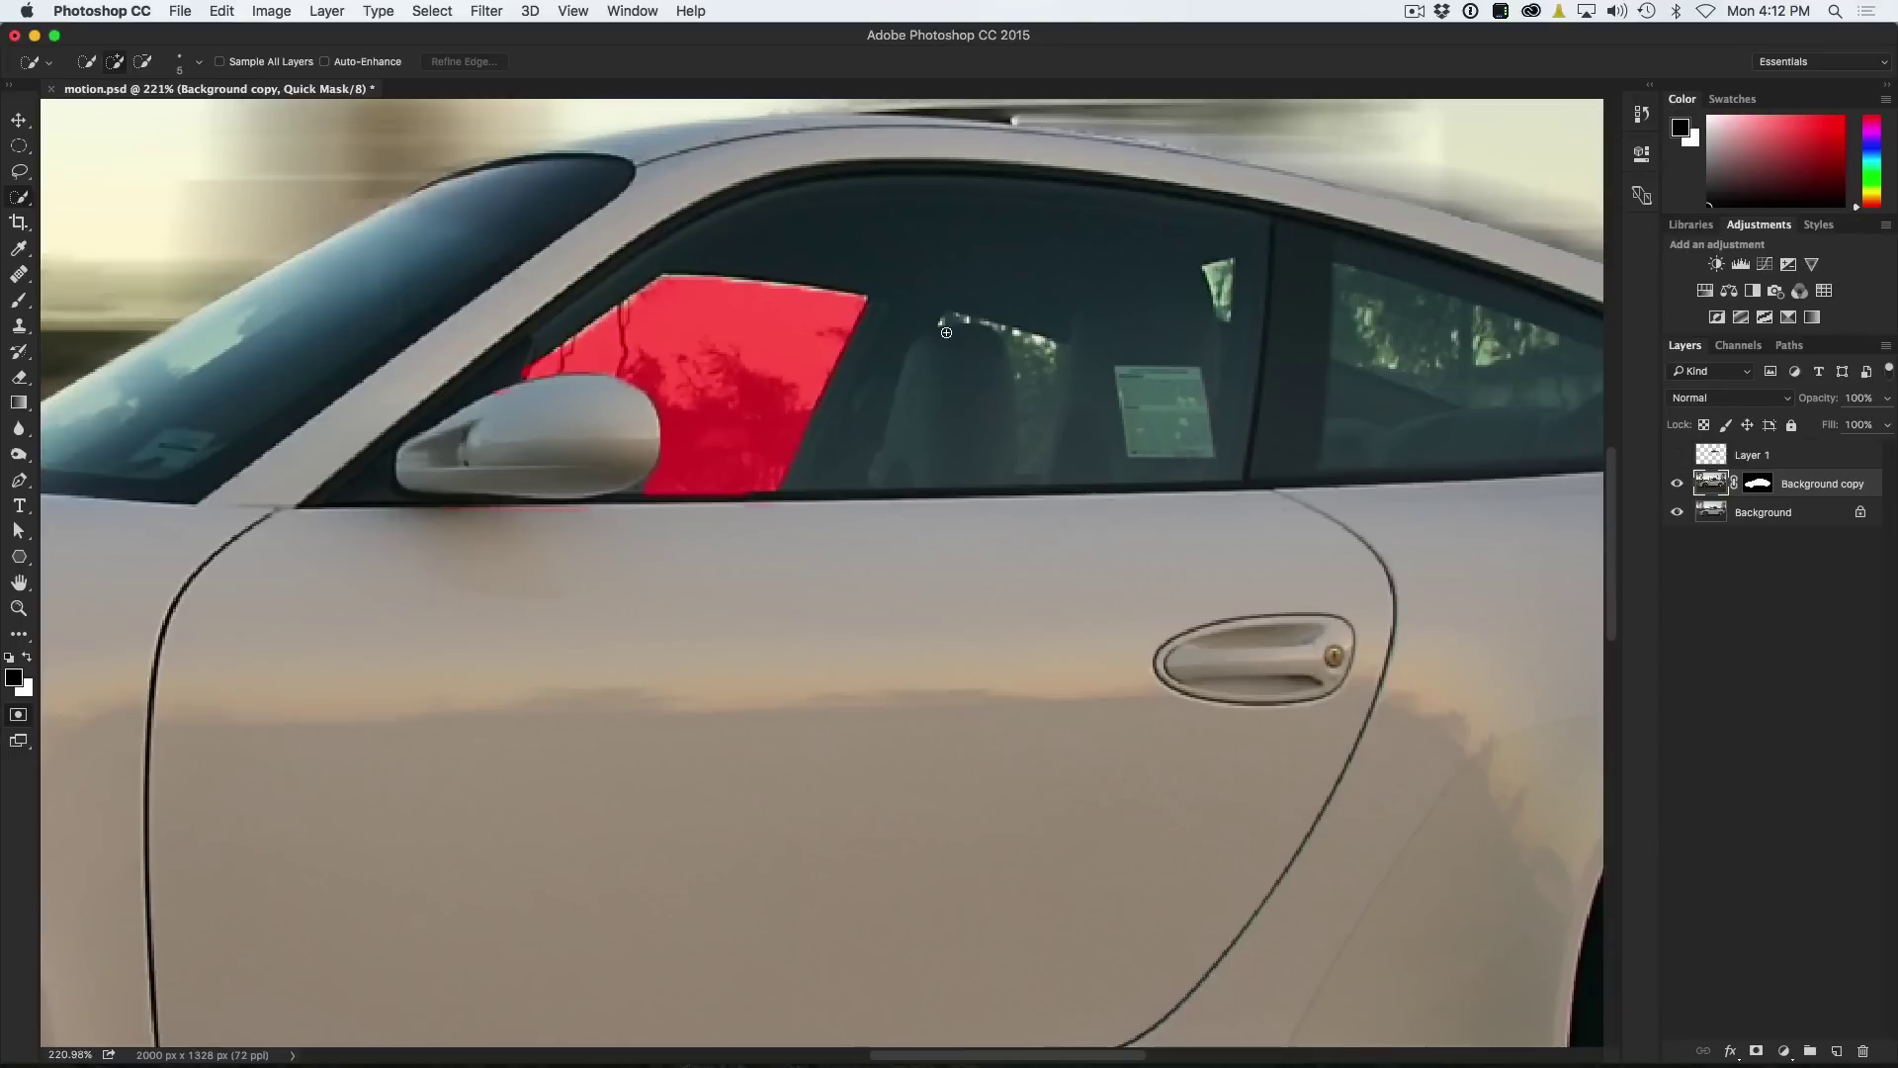
{"action": "key", "text": "b"}
{"action": "mouse_move", "coordinate": [941, 323]}
{"action": "left_mouse_down"}
{"action": "mouse_move", "coordinate": [1037, 339]}
{"action": "mouse_move", "coordinate": [1016, 458]}
{"action": "mouse_move", "coordinate": [1058, 352]}
{"action": "mouse_move", "coordinate": [1023, 377]}
{"action": "left_mouse_up"}
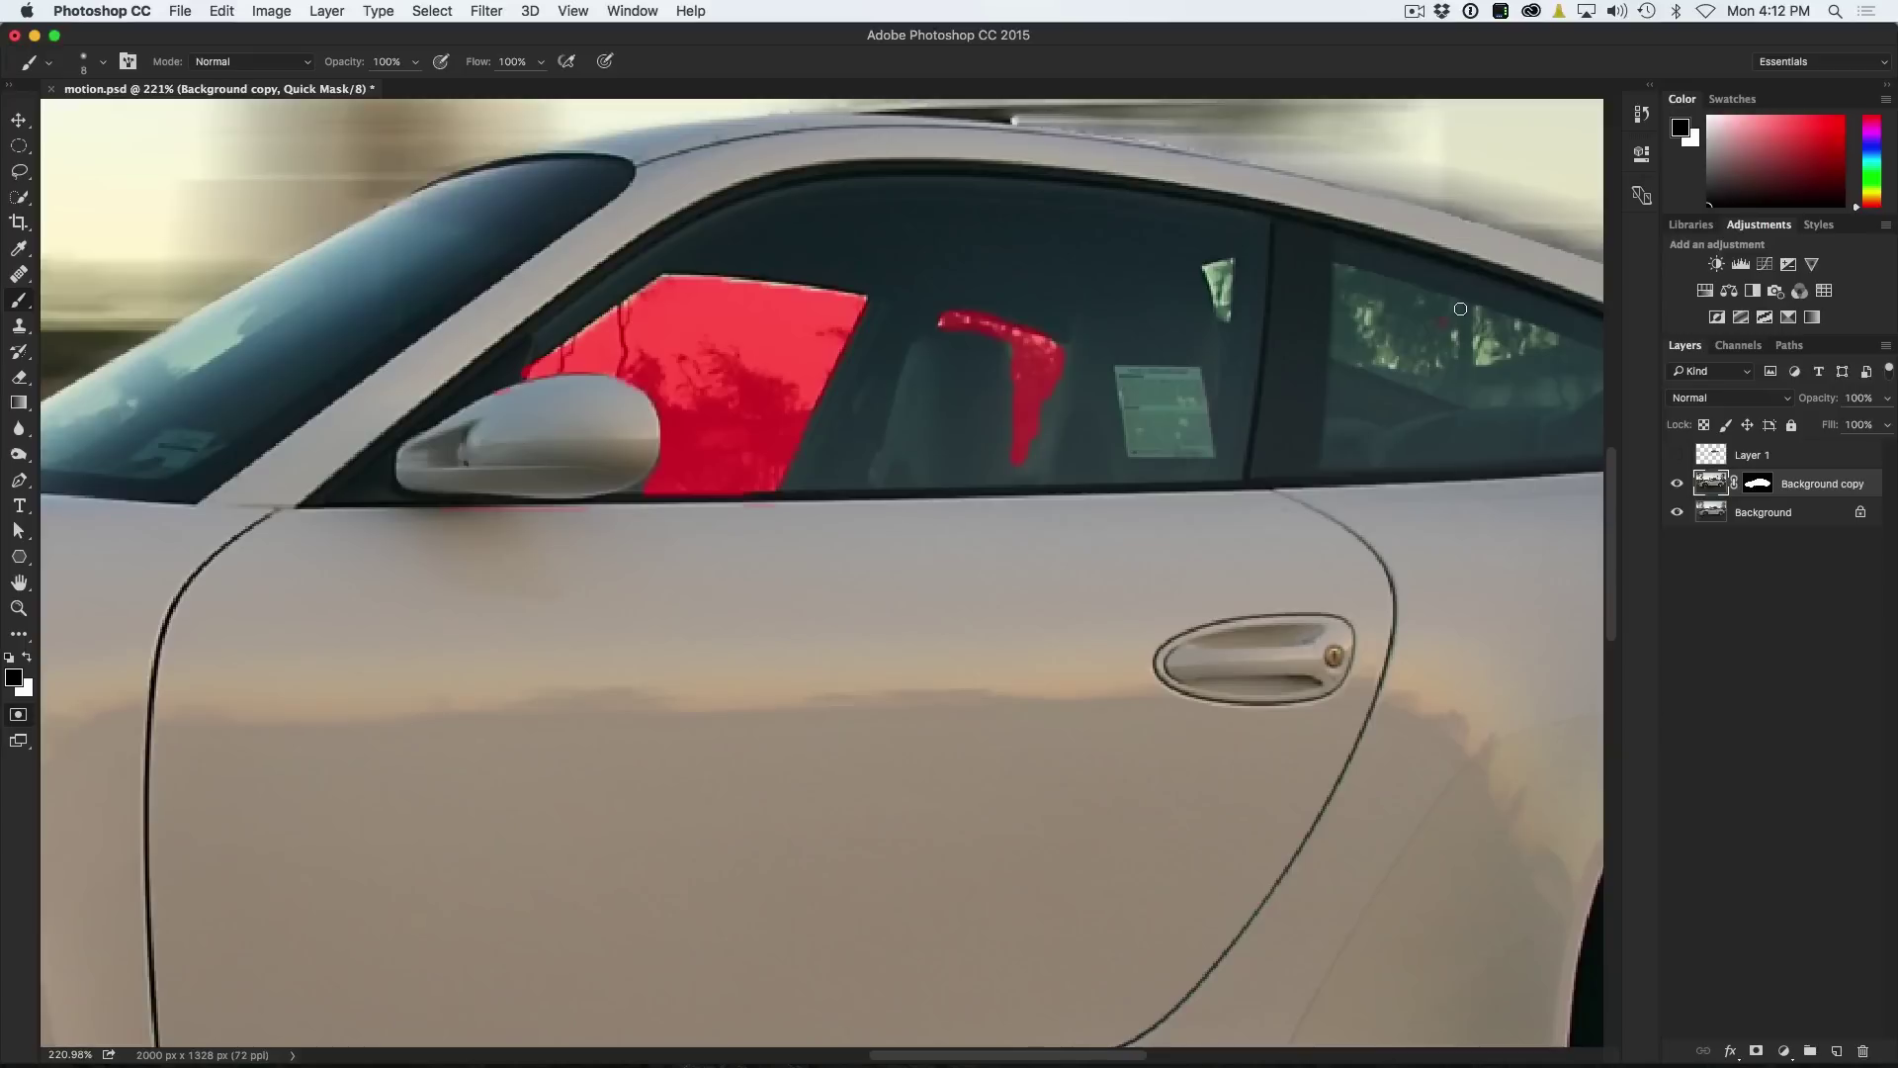
{"action": "key", "text": "q"}
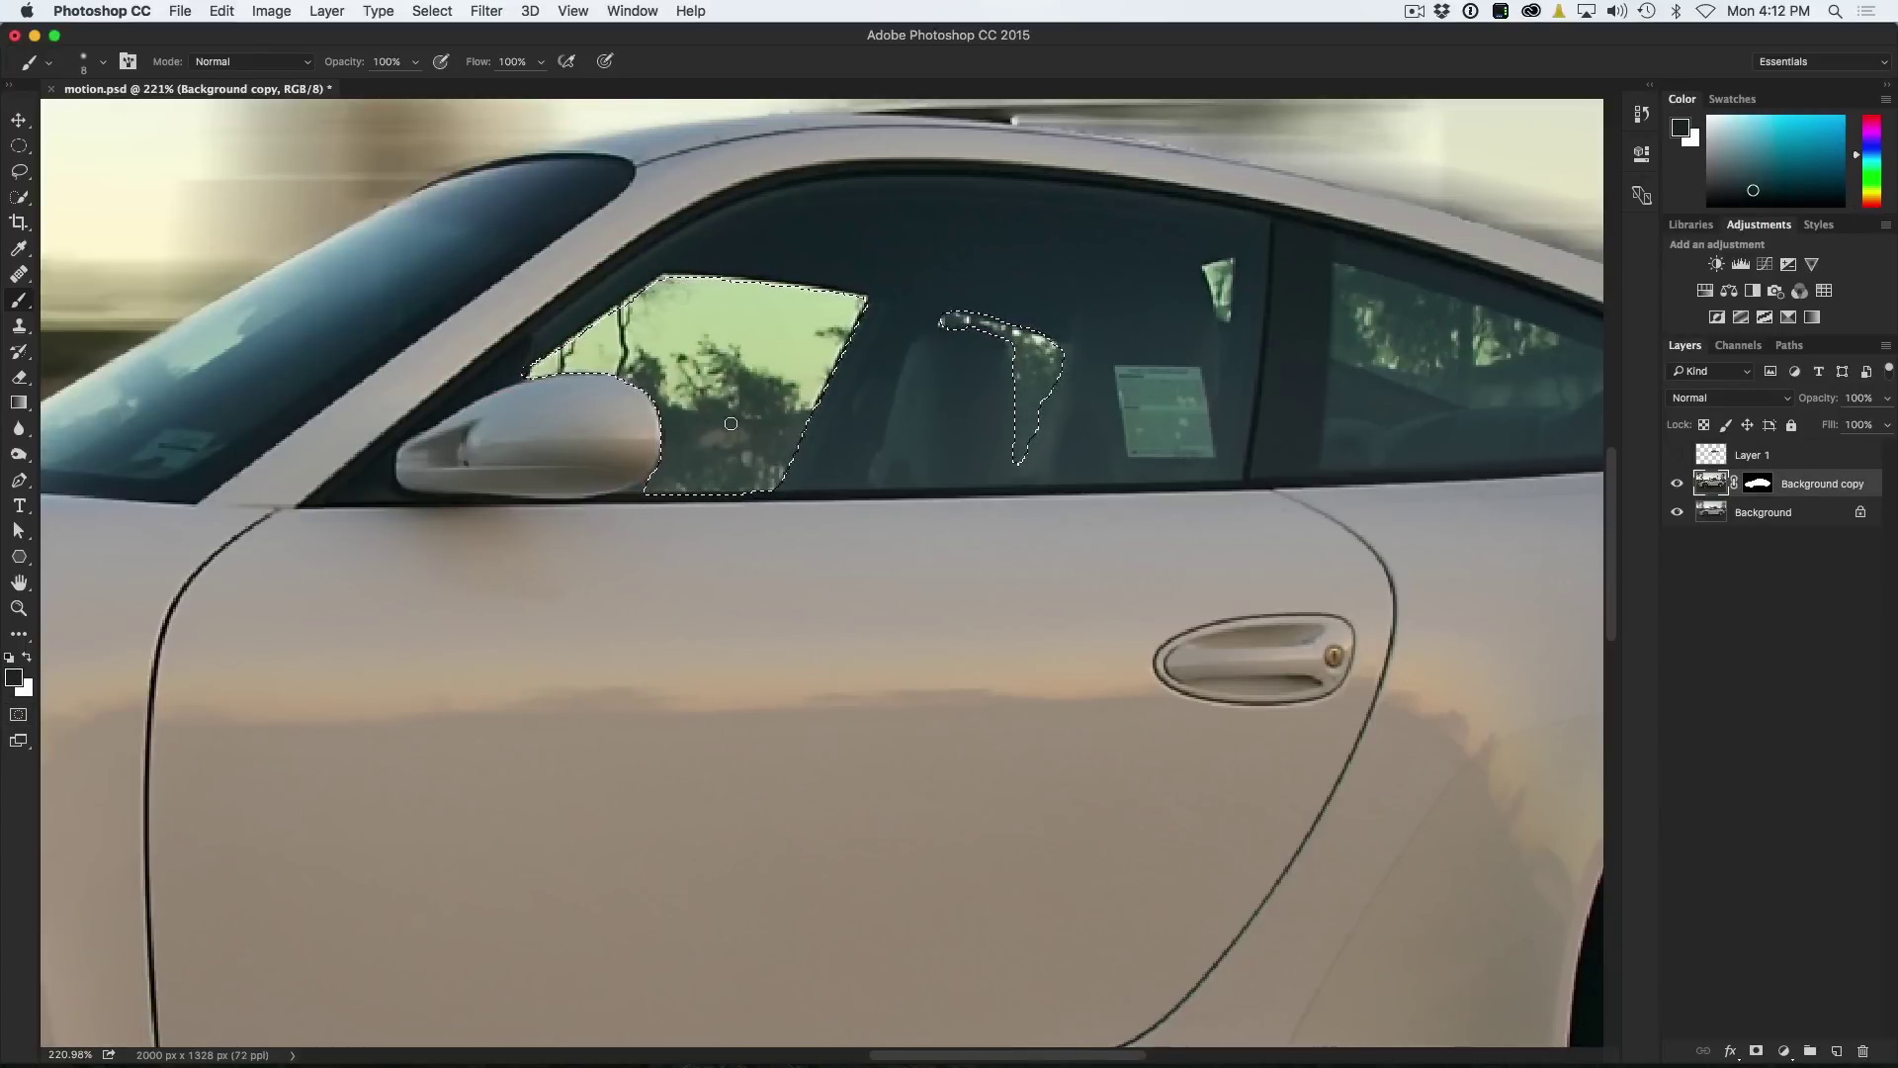
Paint the selected window areas black at 49% brush opacity on the Background copy layer's mask, partly revealing the blurred background.
{"action": "scroll", "coordinate": [894, 385], "scroll_direction": "down", "scroll_amount": 5}
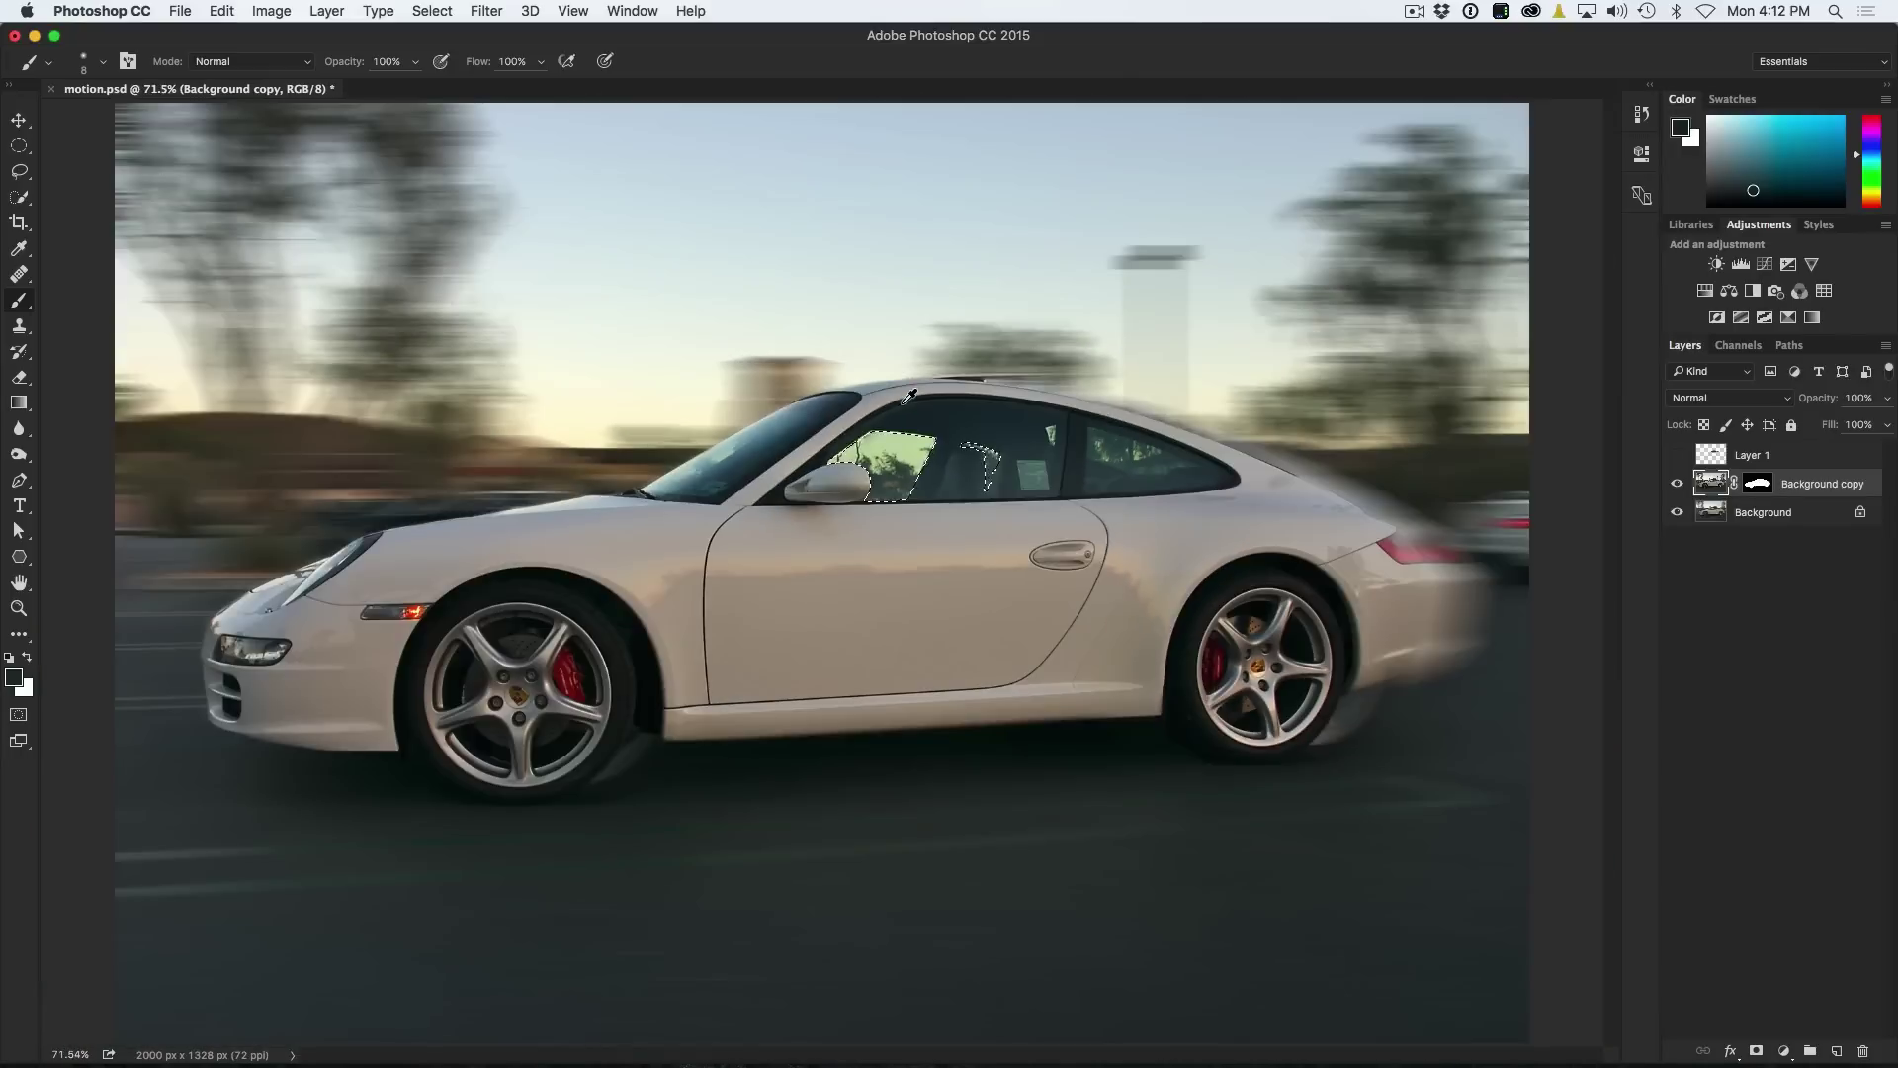
{"action": "scroll", "coordinate": [947, 440], "scroll_direction": "up", "scroll_amount": 2}
{"action": "scroll", "coordinate": [949, 447], "scroll_direction": "up", "scroll_amount": 1}
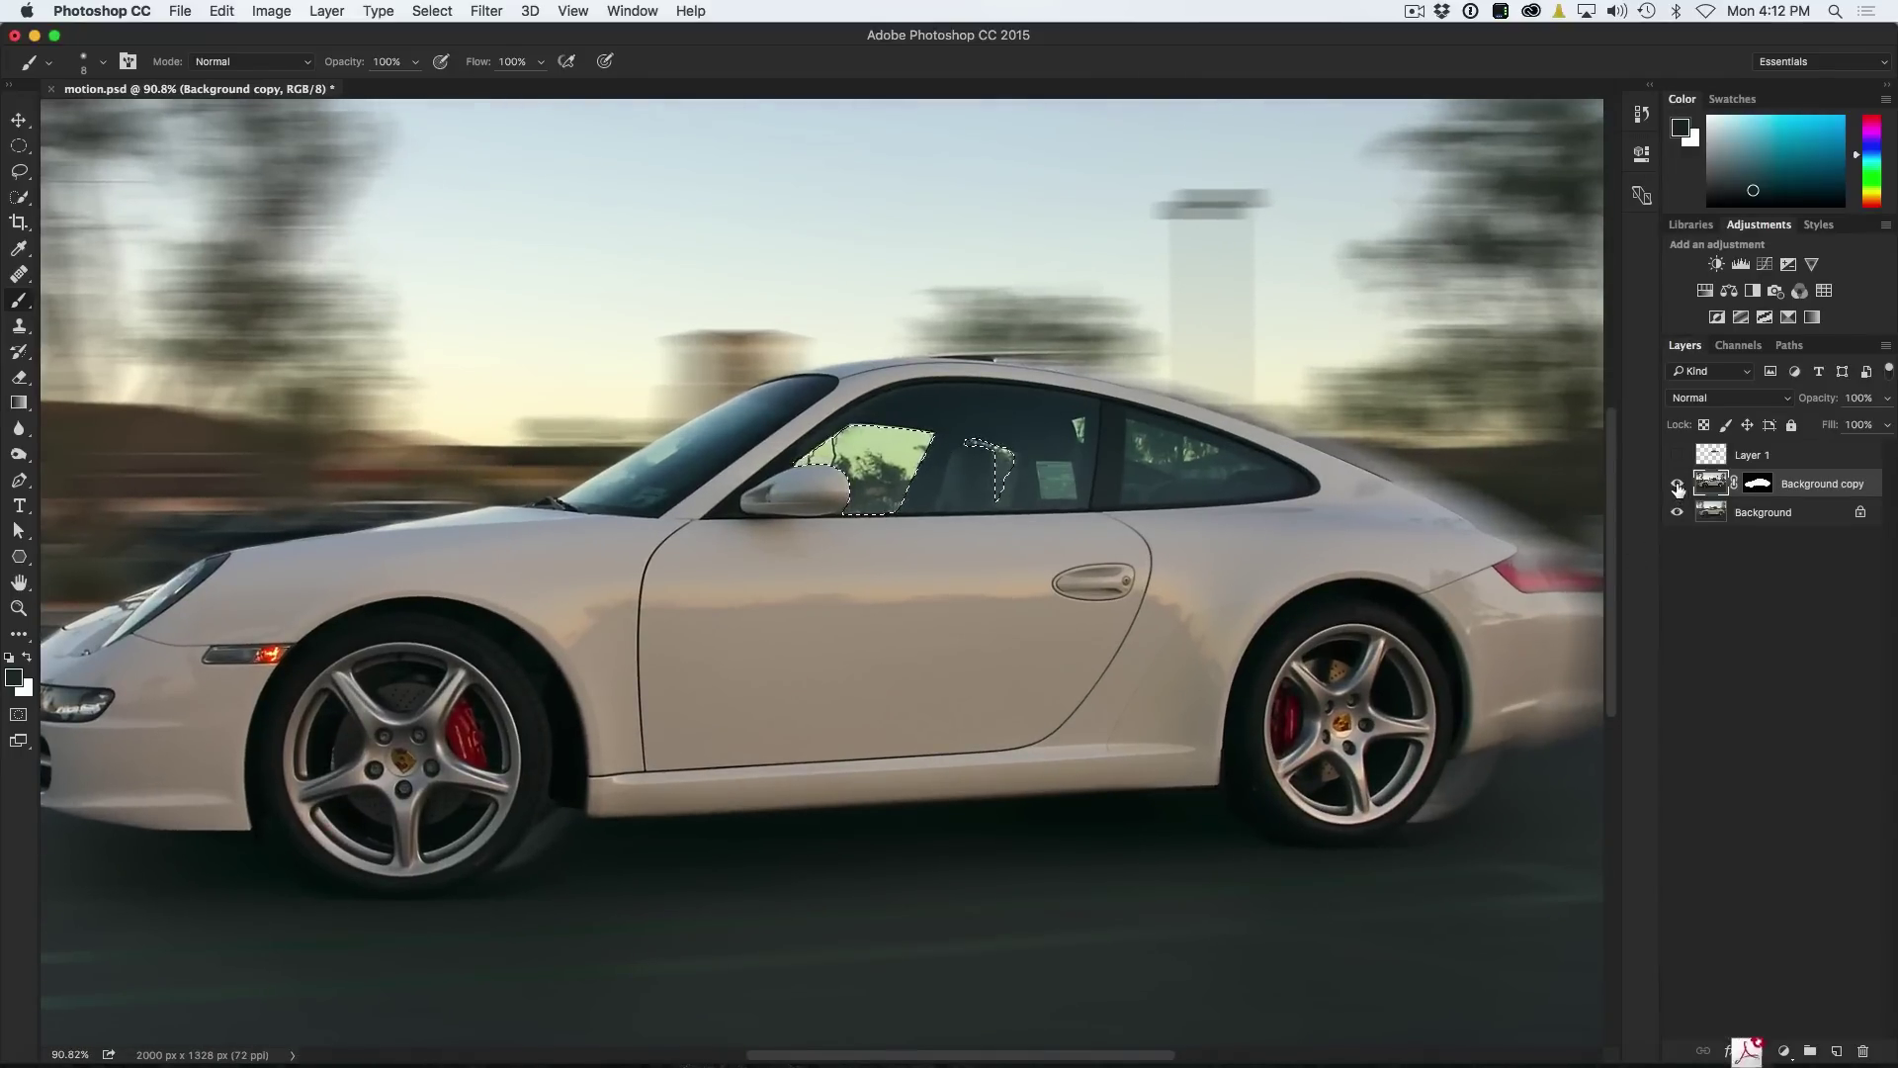
{"action": "left_click", "coordinate": [1751, 483]}
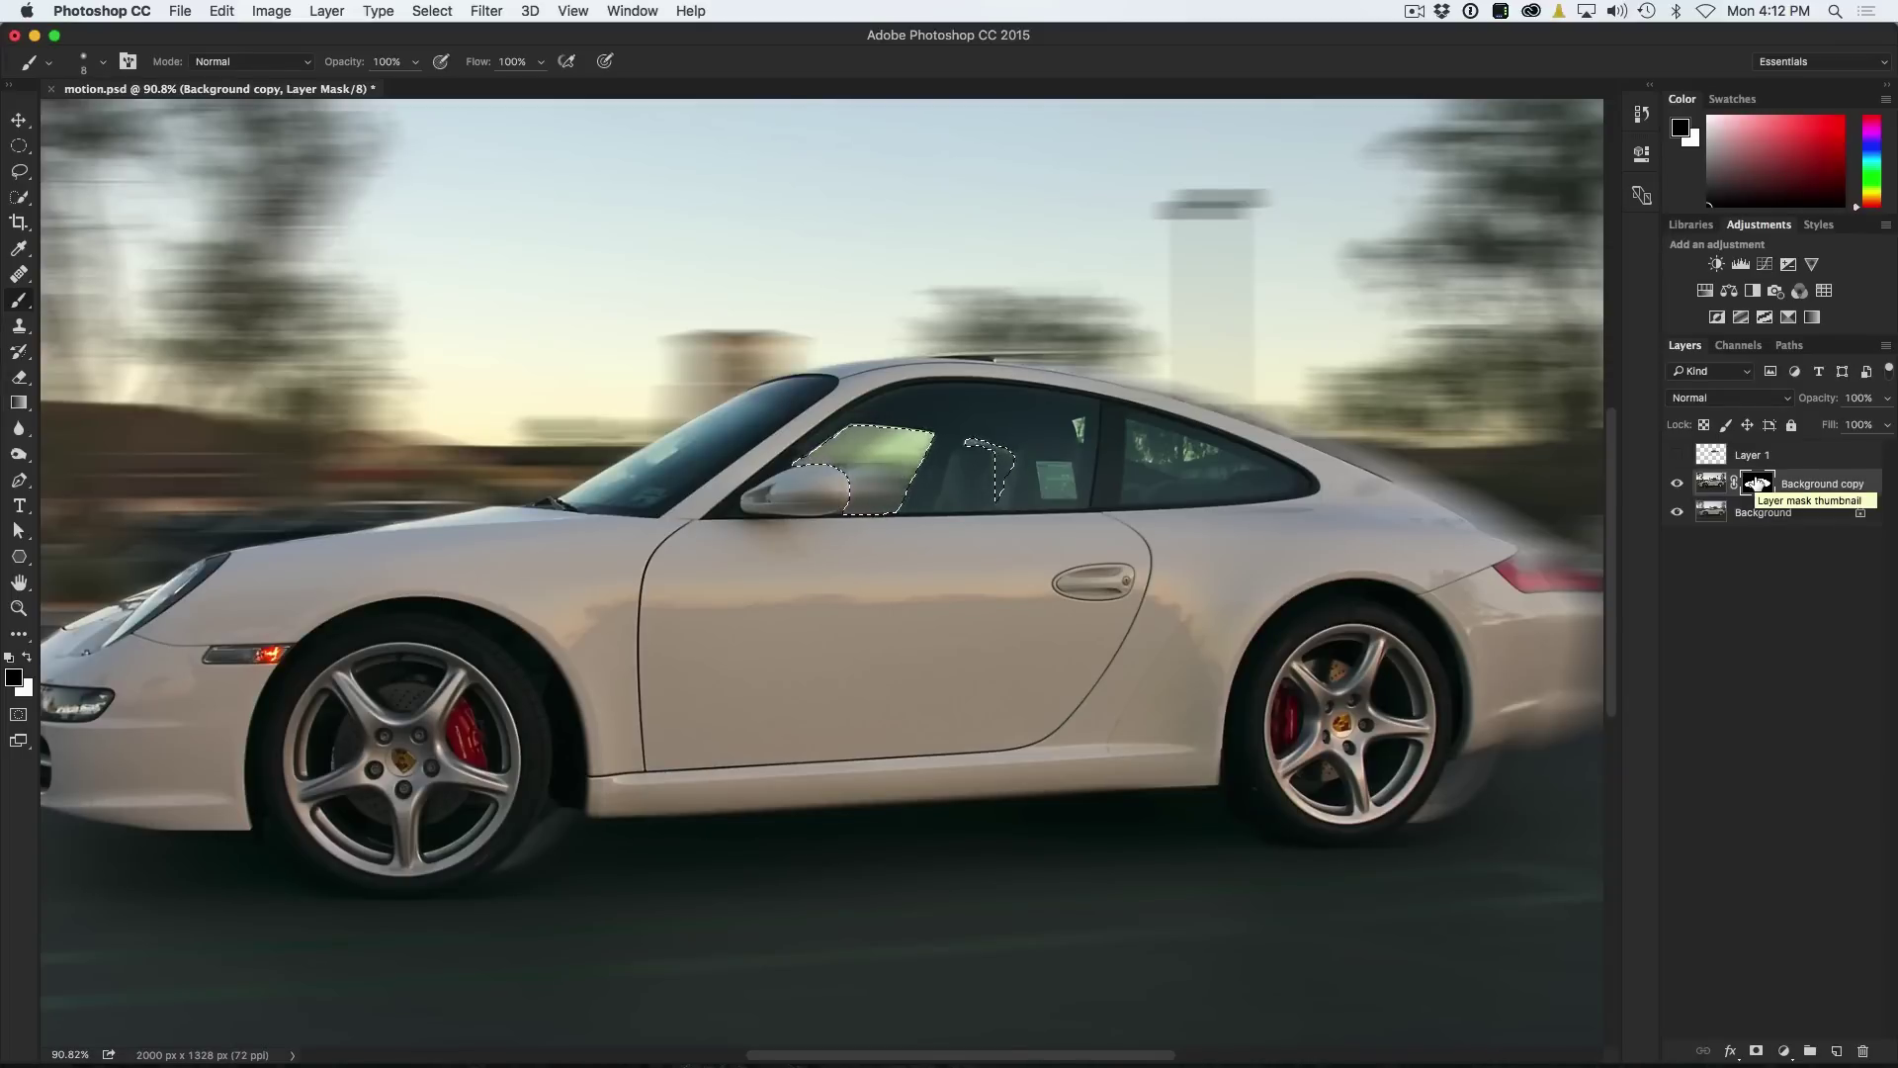
{"action": "left_click_drag", "start_coordinate": [1759, 483], "coordinate": [1759, 484]}
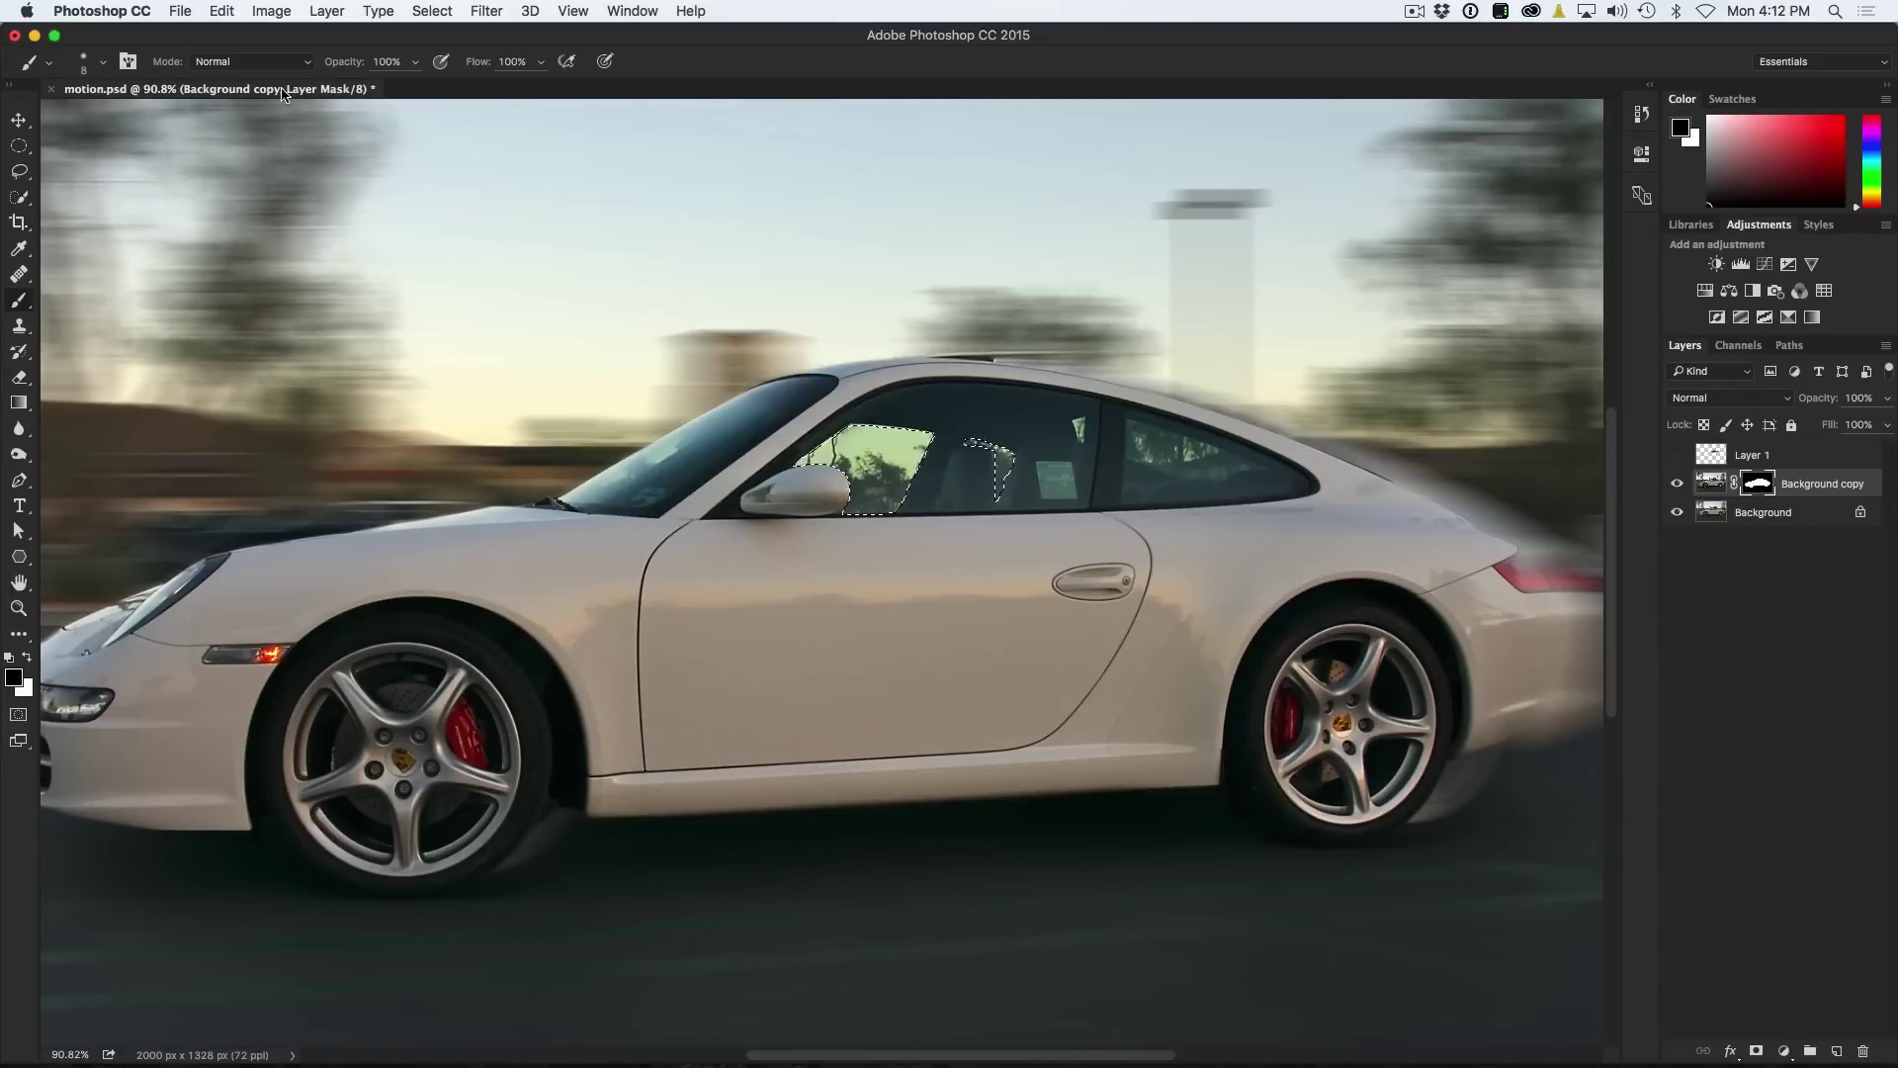
{"action": "left_click_drag", "start_coordinate": [353, 74], "coordinate": [293, 73]}
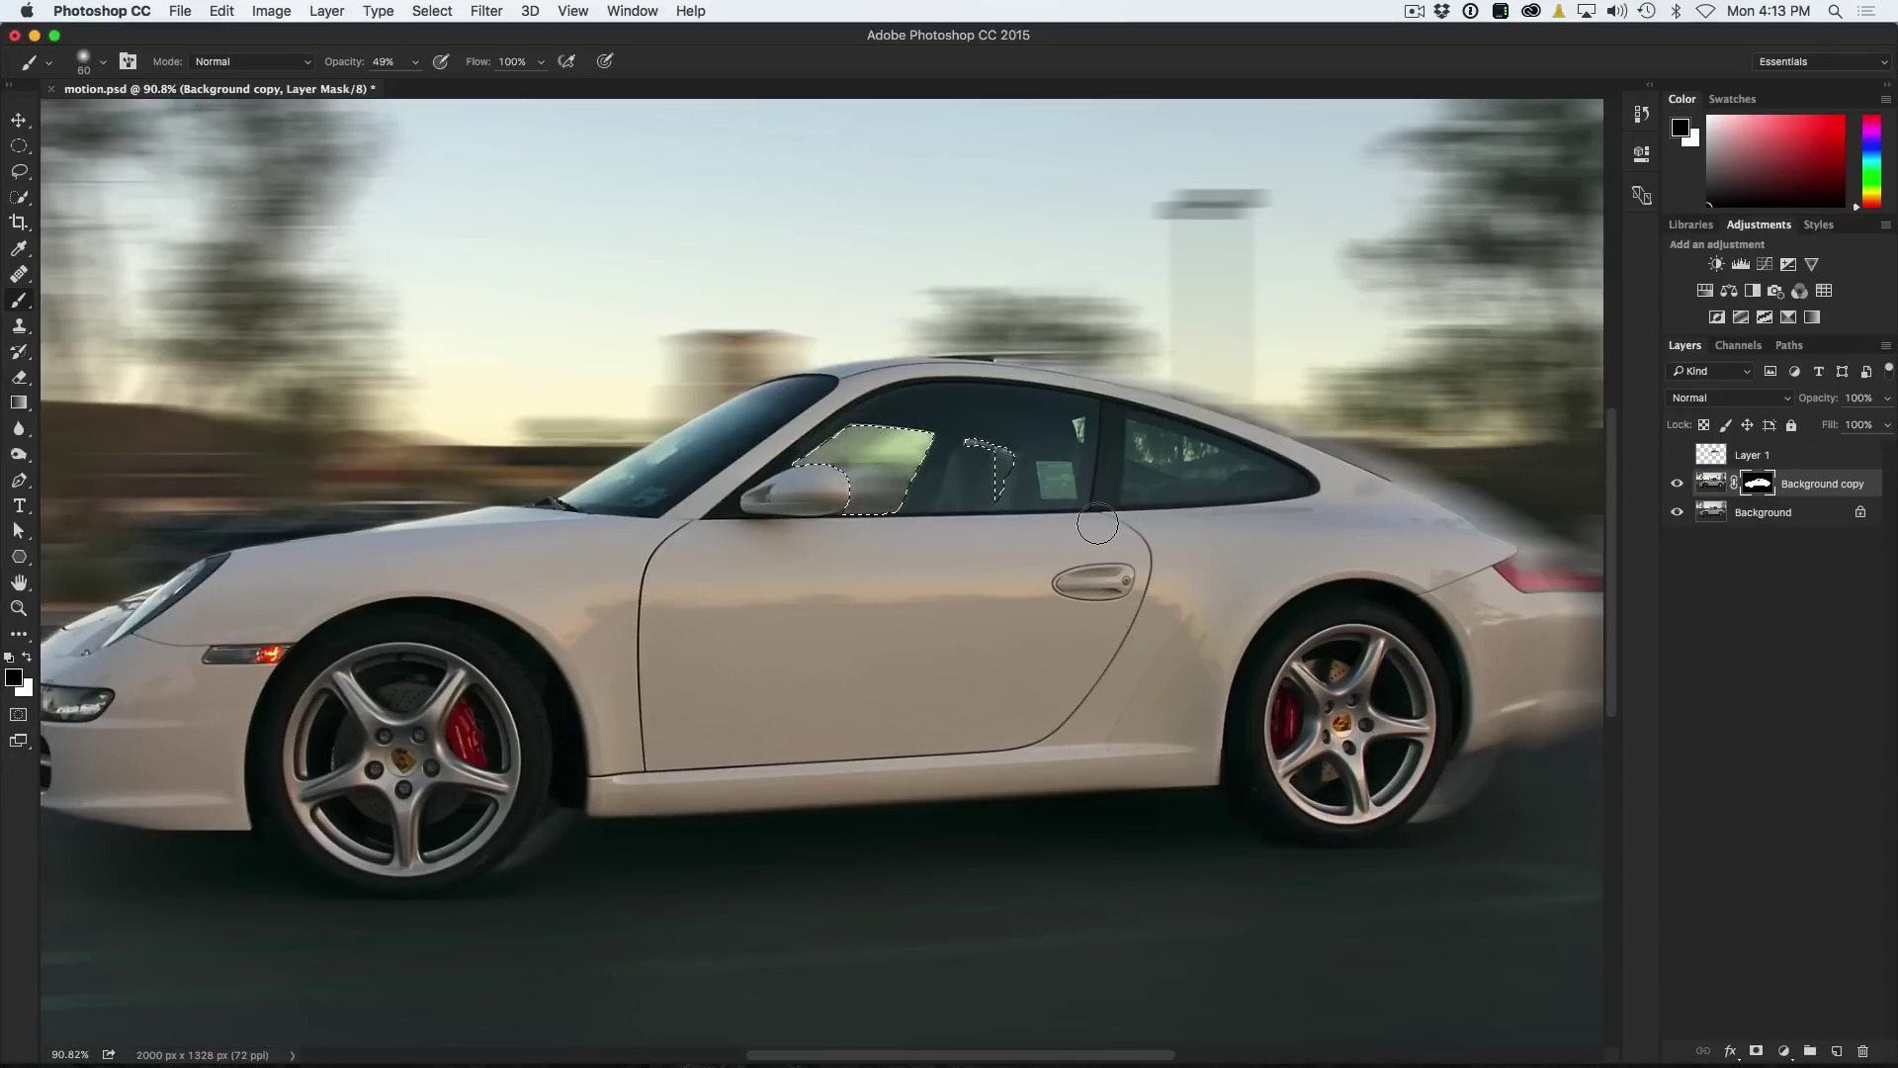
{"action": "key", "text": "x"}
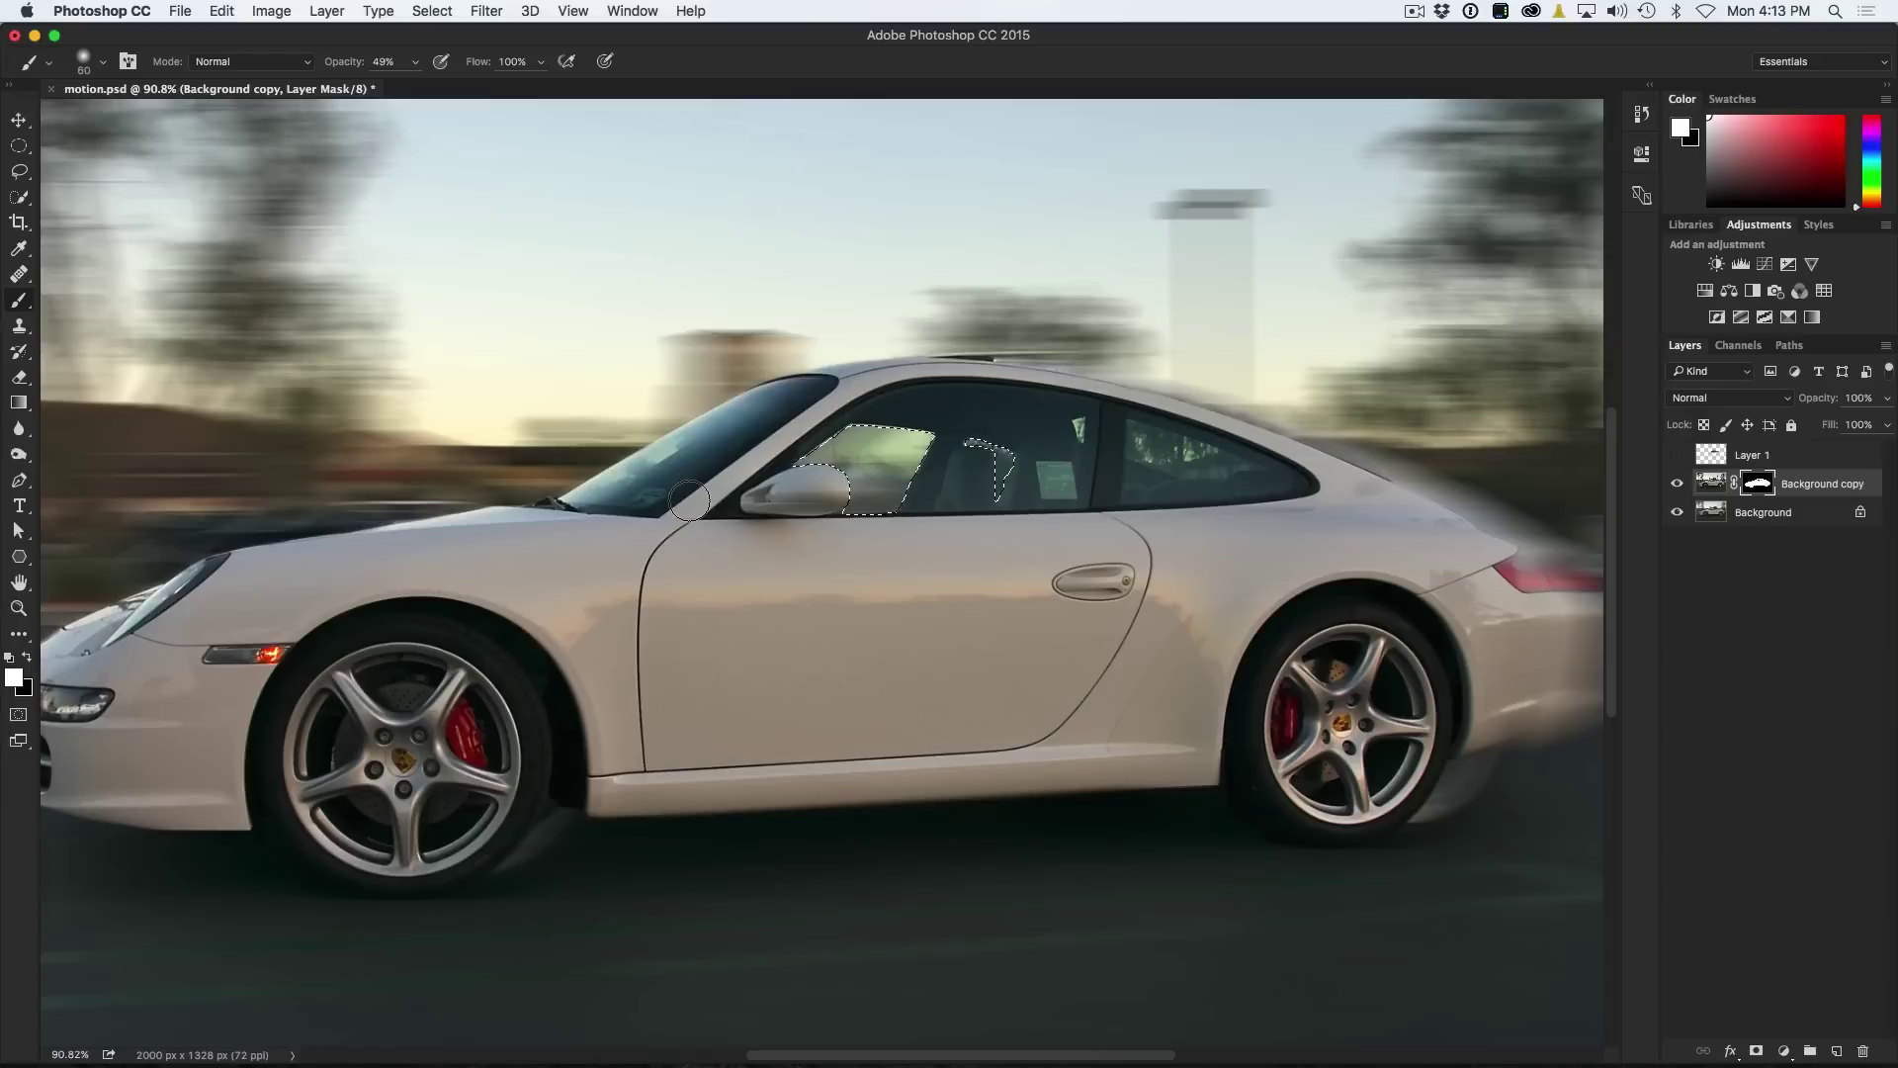
Apply a Motion Blur with angle 0° and distance 93 pixels to the selected window areas of the Background copy layer, and deselect.
{"action": "left_click", "coordinate": [1710, 482]}
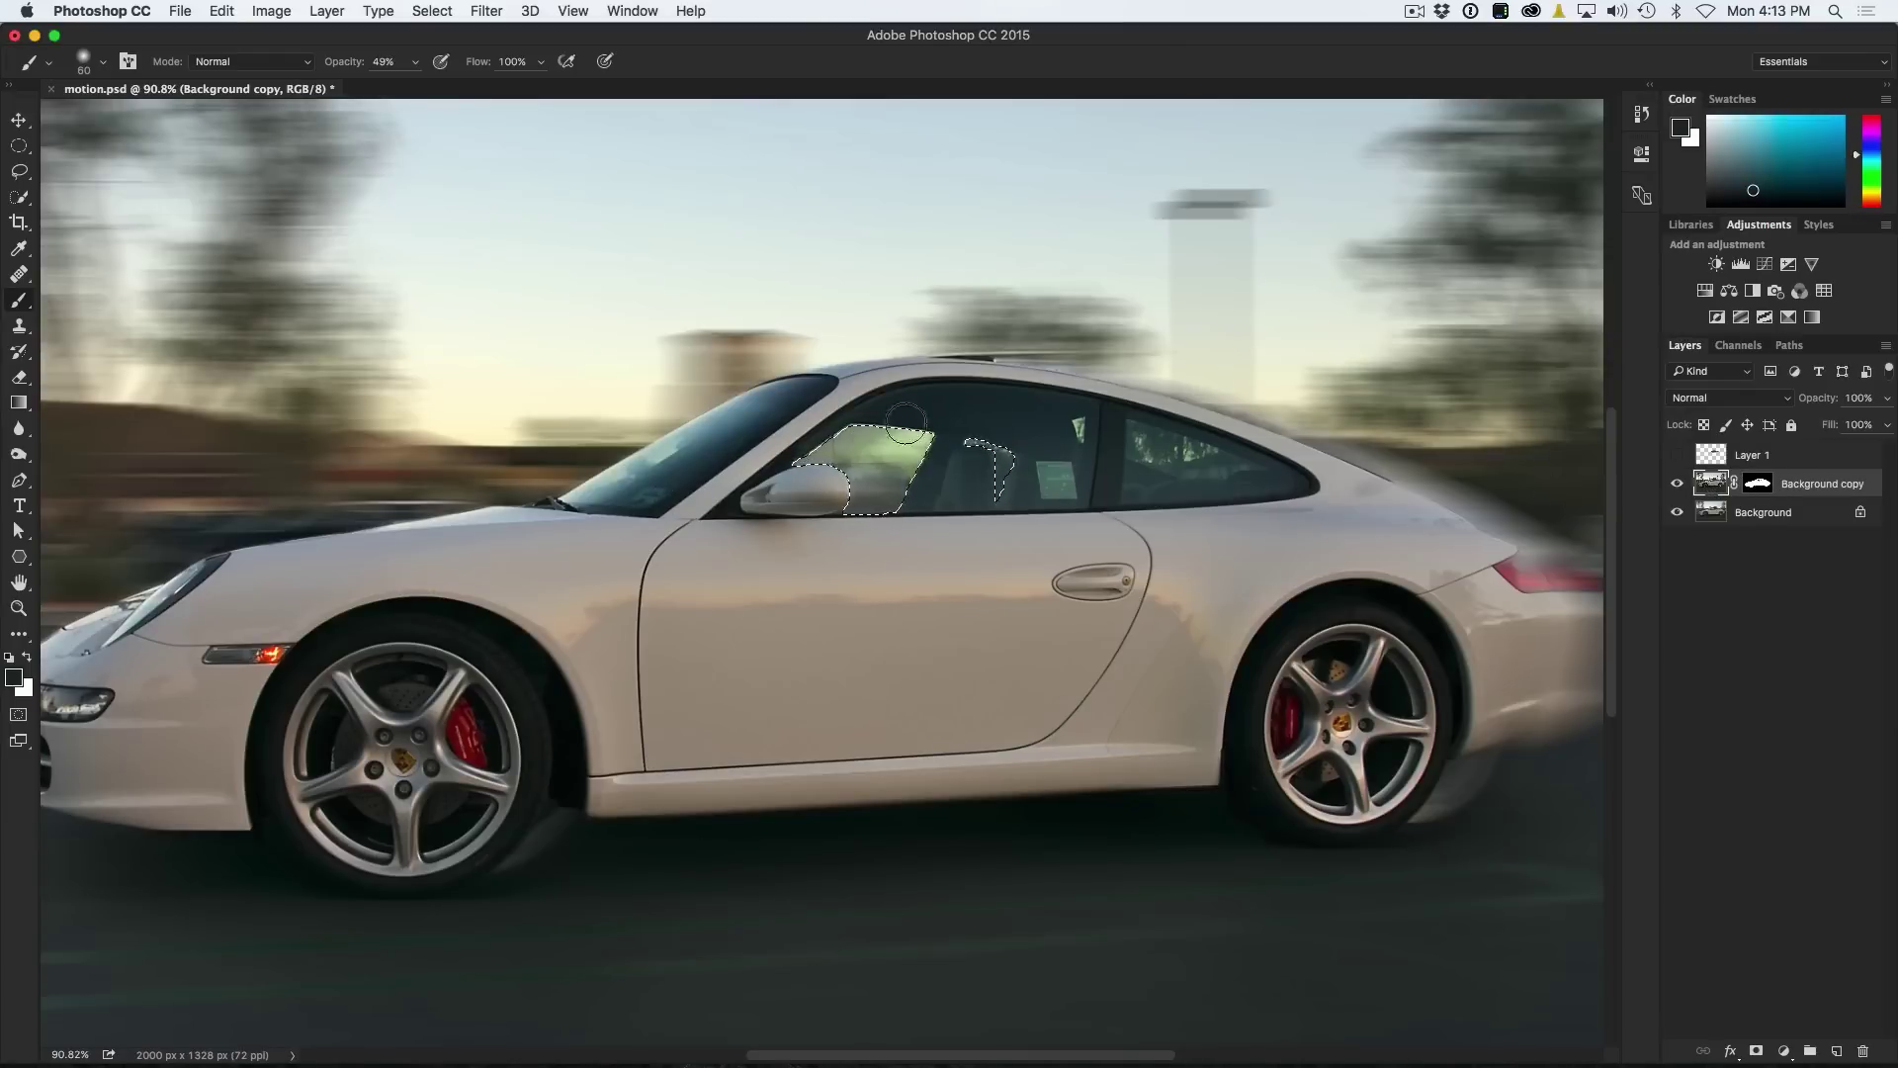
{"action": "left_click", "coordinate": [485, 11]}
{"action": "mouse_move", "coordinate": [511, 256]}
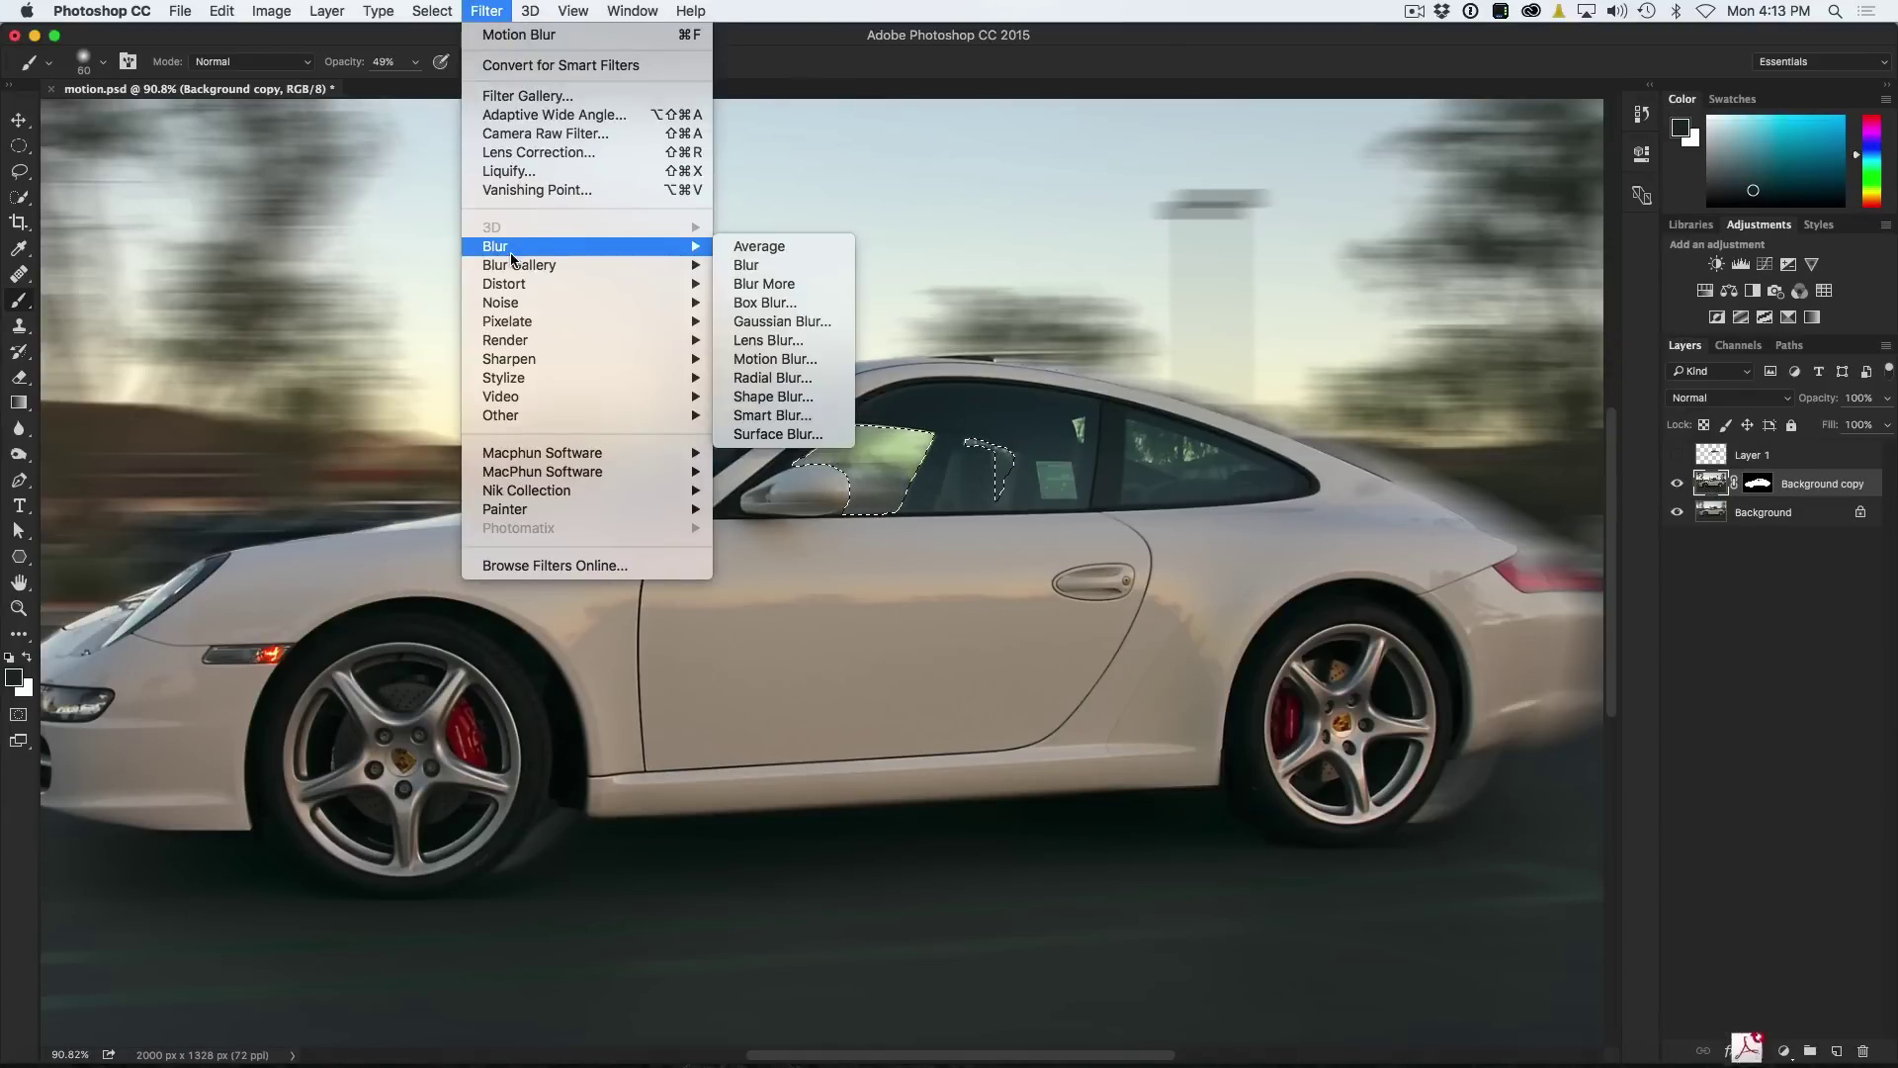
{"action": "left_click", "coordinate": [775, 359]}
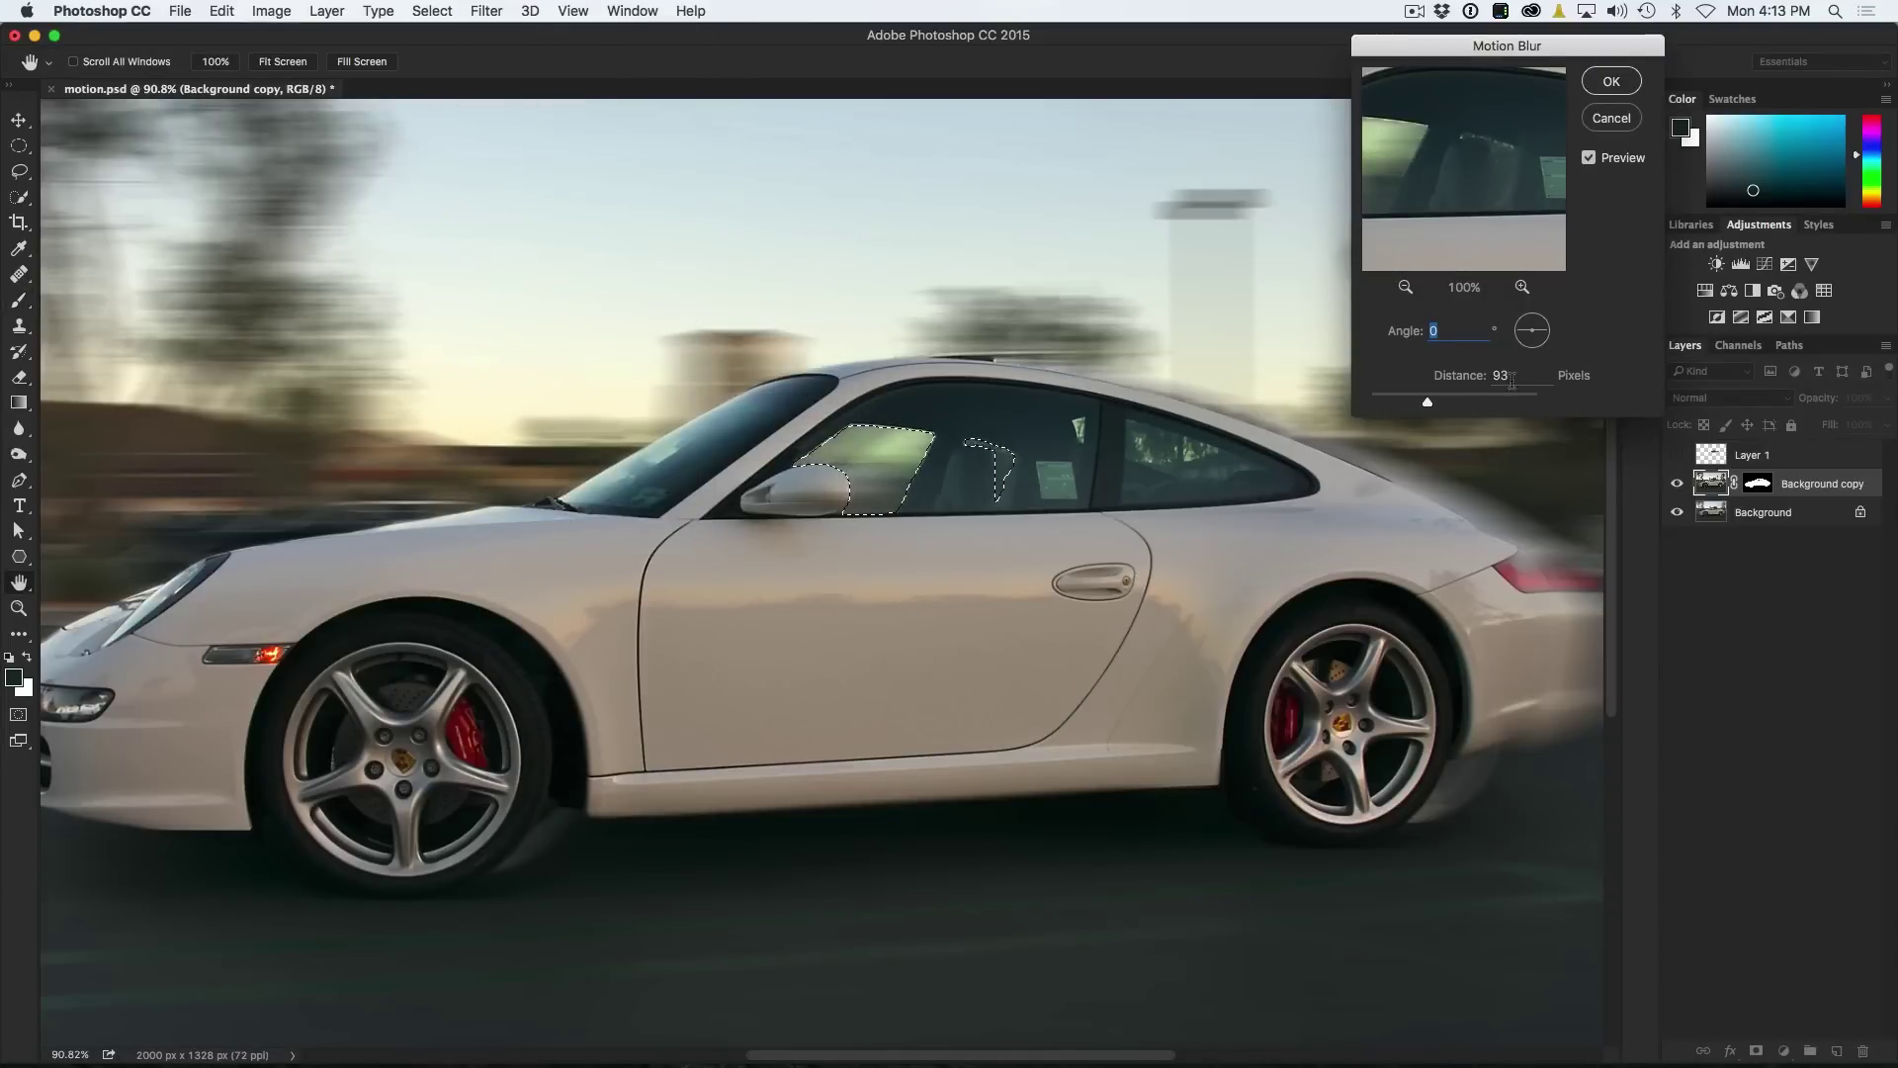
{"action": "left_click", "coordinate": [1611, 81]}
{"action": "key", "text": "super+d"}
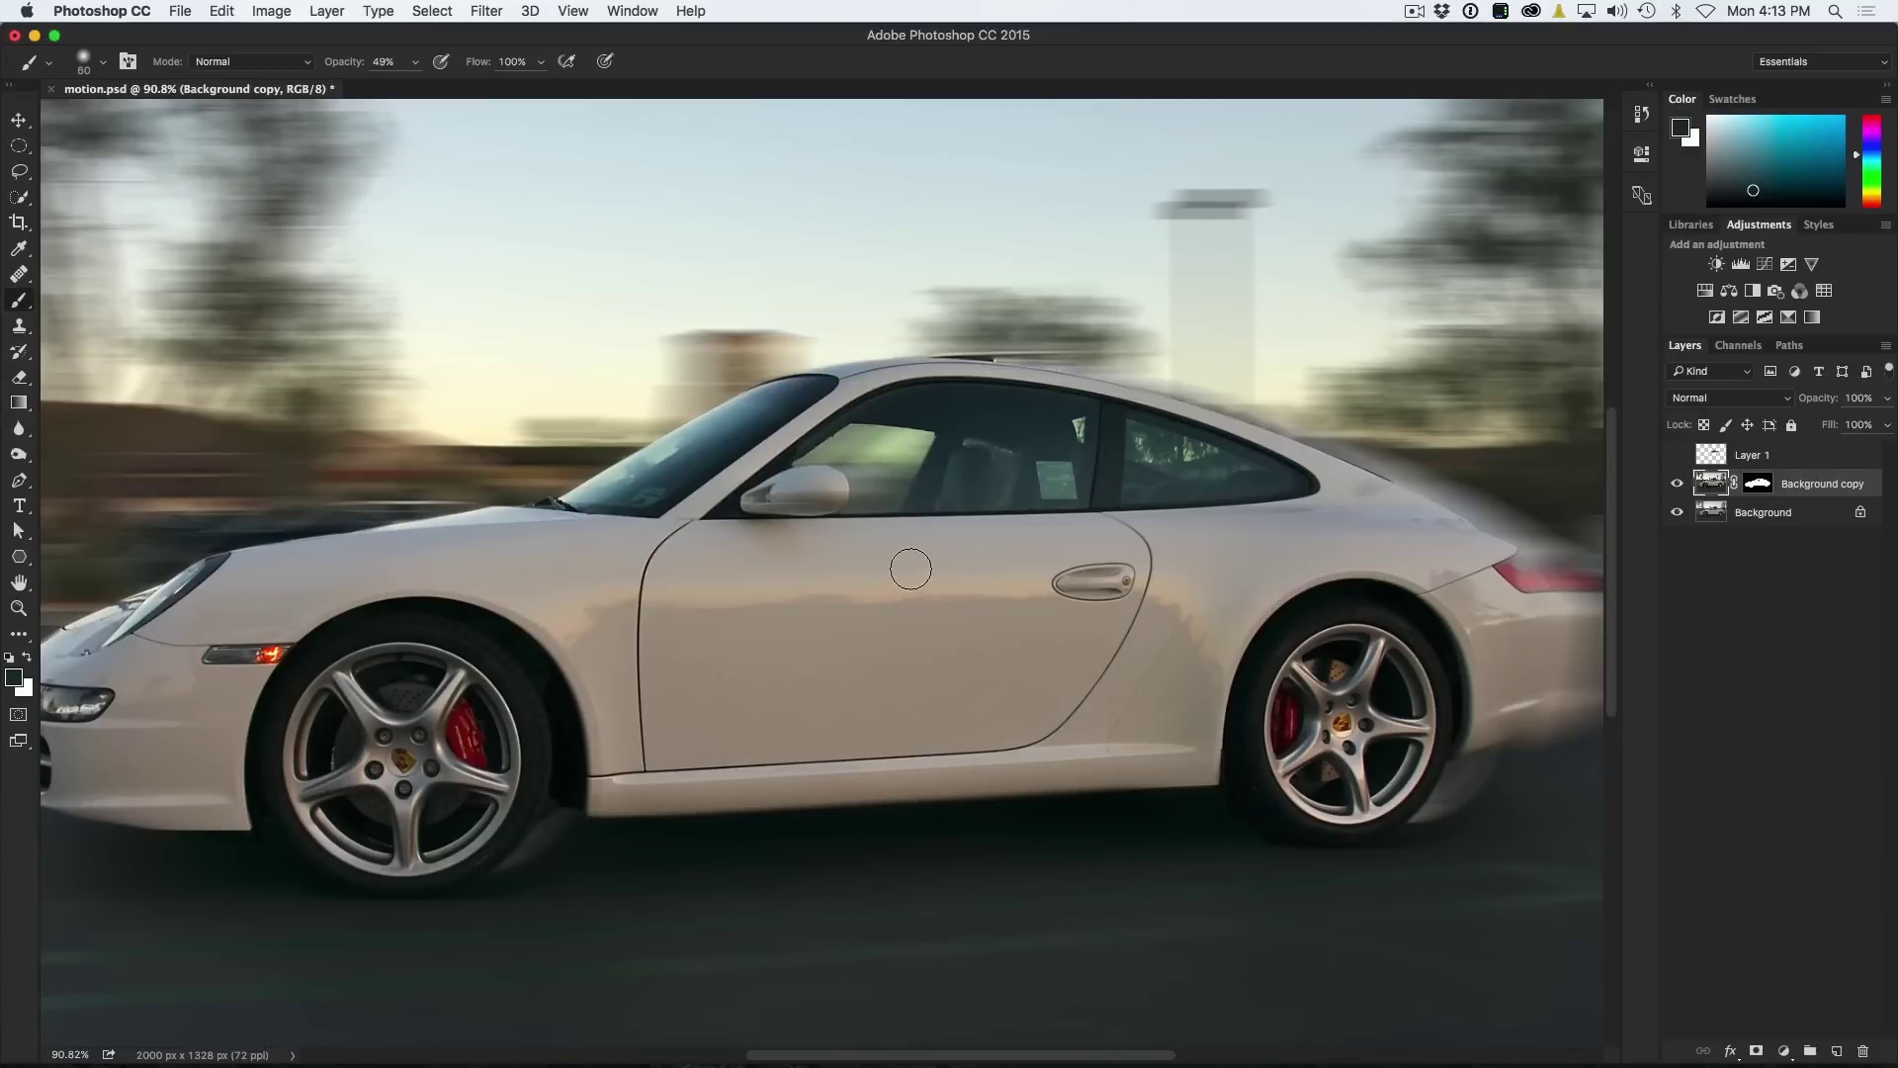
{"action": "scroll", "coordinate": [930, 561], "scroll_direction": "down", "scroll_amount": 3}
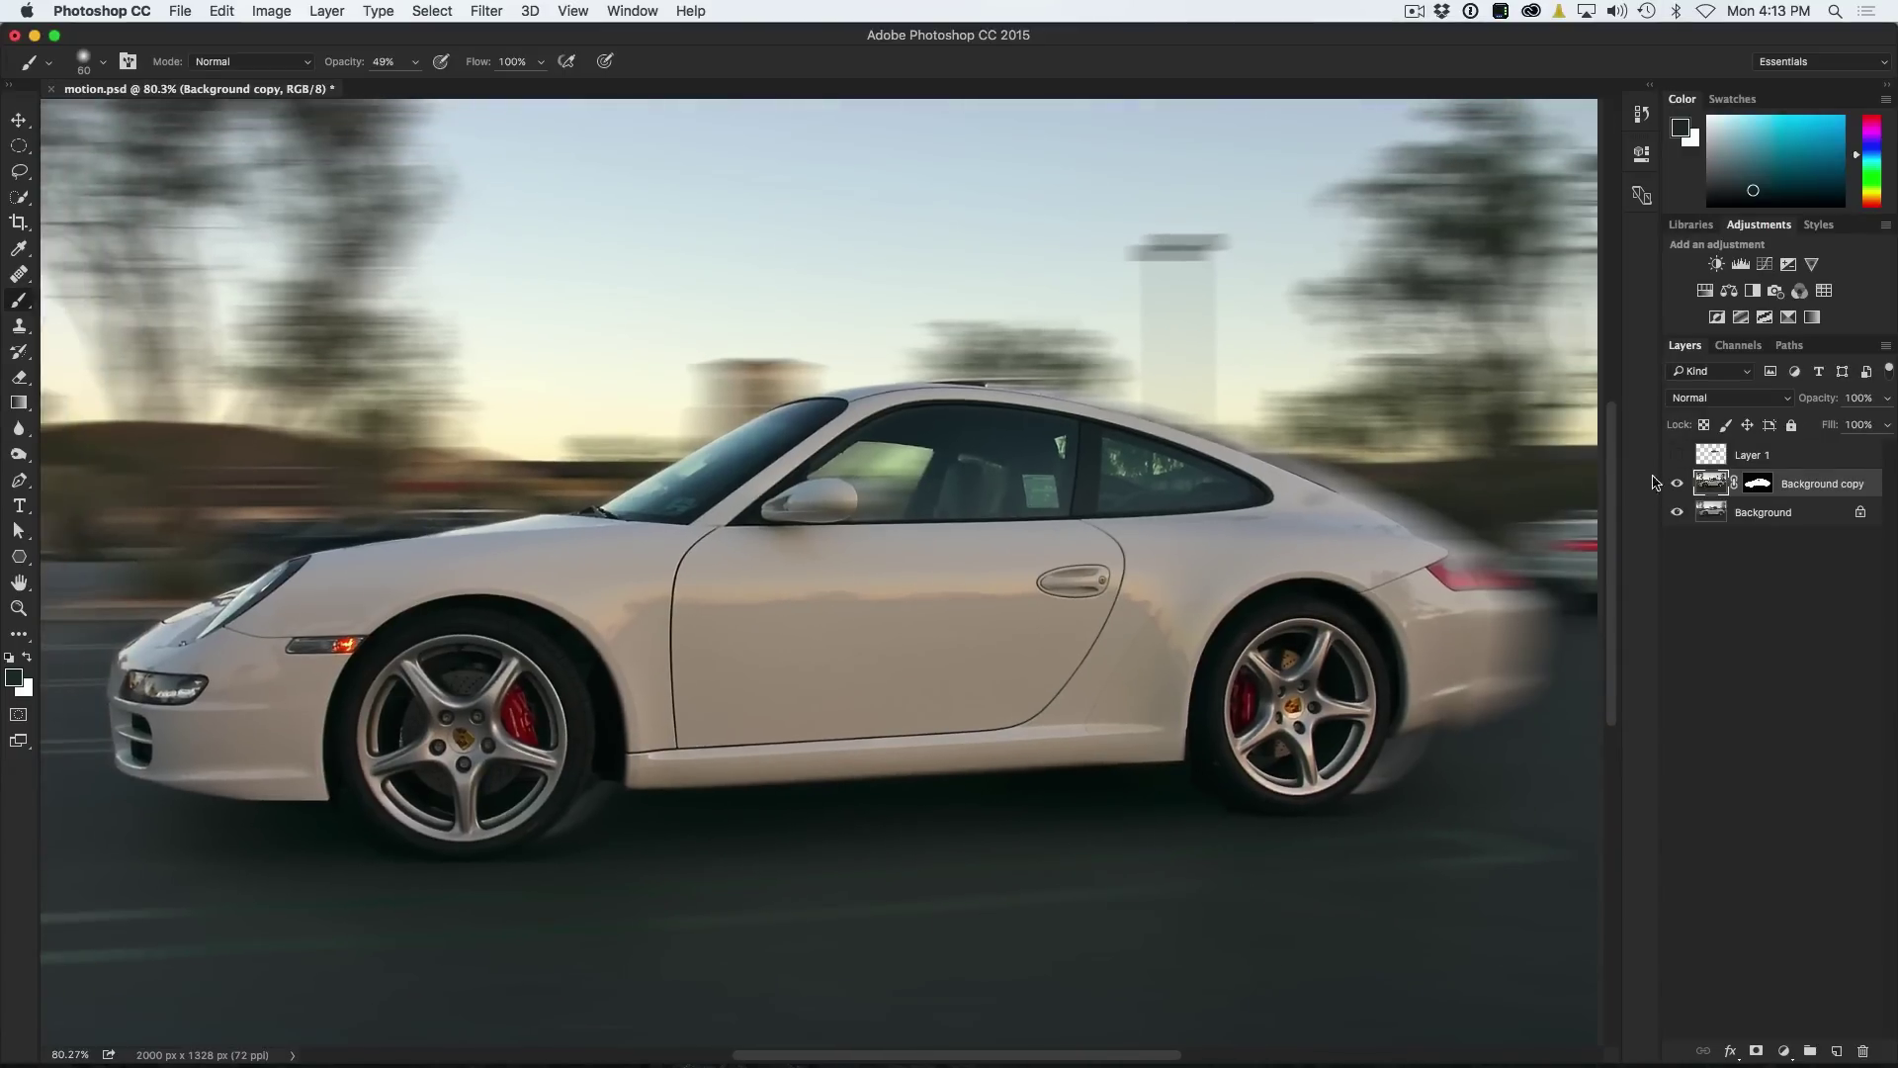
Show the dark window tint on Layer 1, set its opacity to 85%, and compare the windows with and without it.
{"action": "left_click", "coordinate": [1677, 456]}
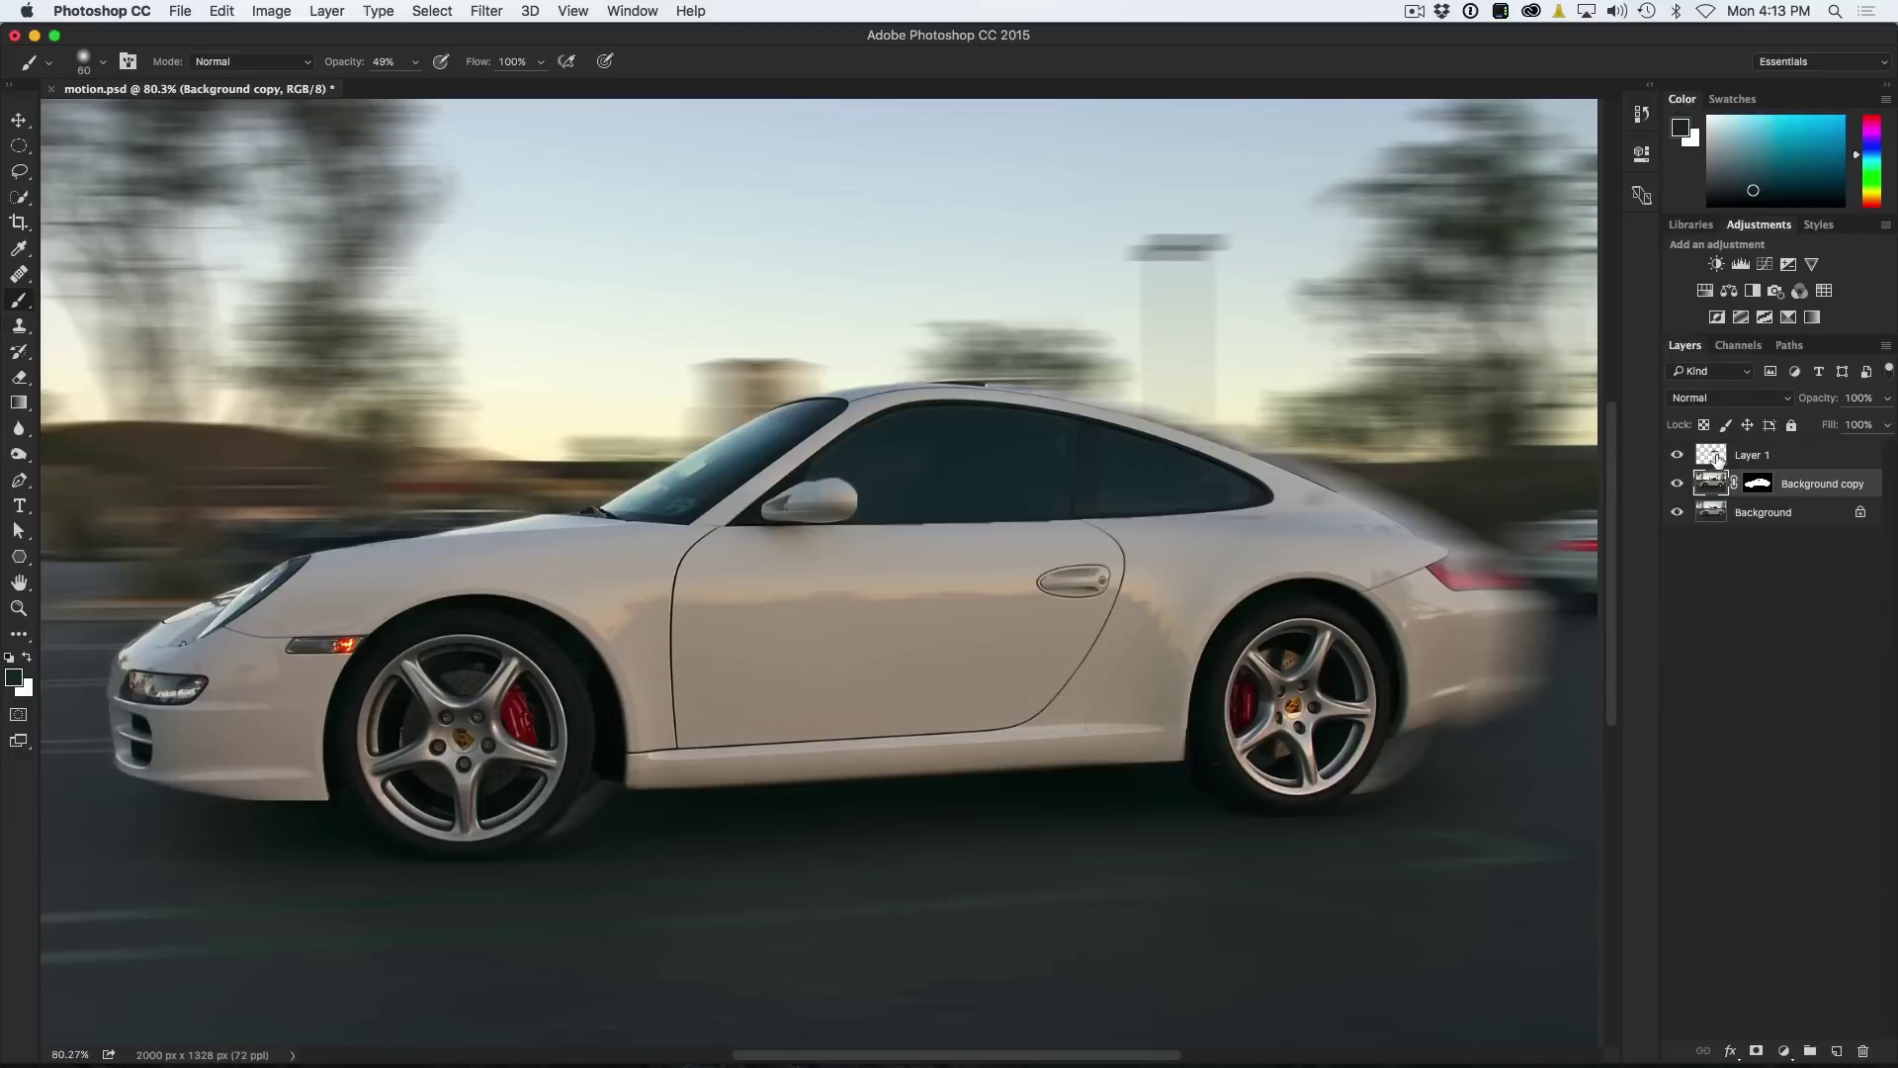
{"action": "left_click", "coordinate": [1719, 463]}
{"action": "left_click_drag", "start_coordinate": [1818, 400], "coordinate": [1801, 401]}
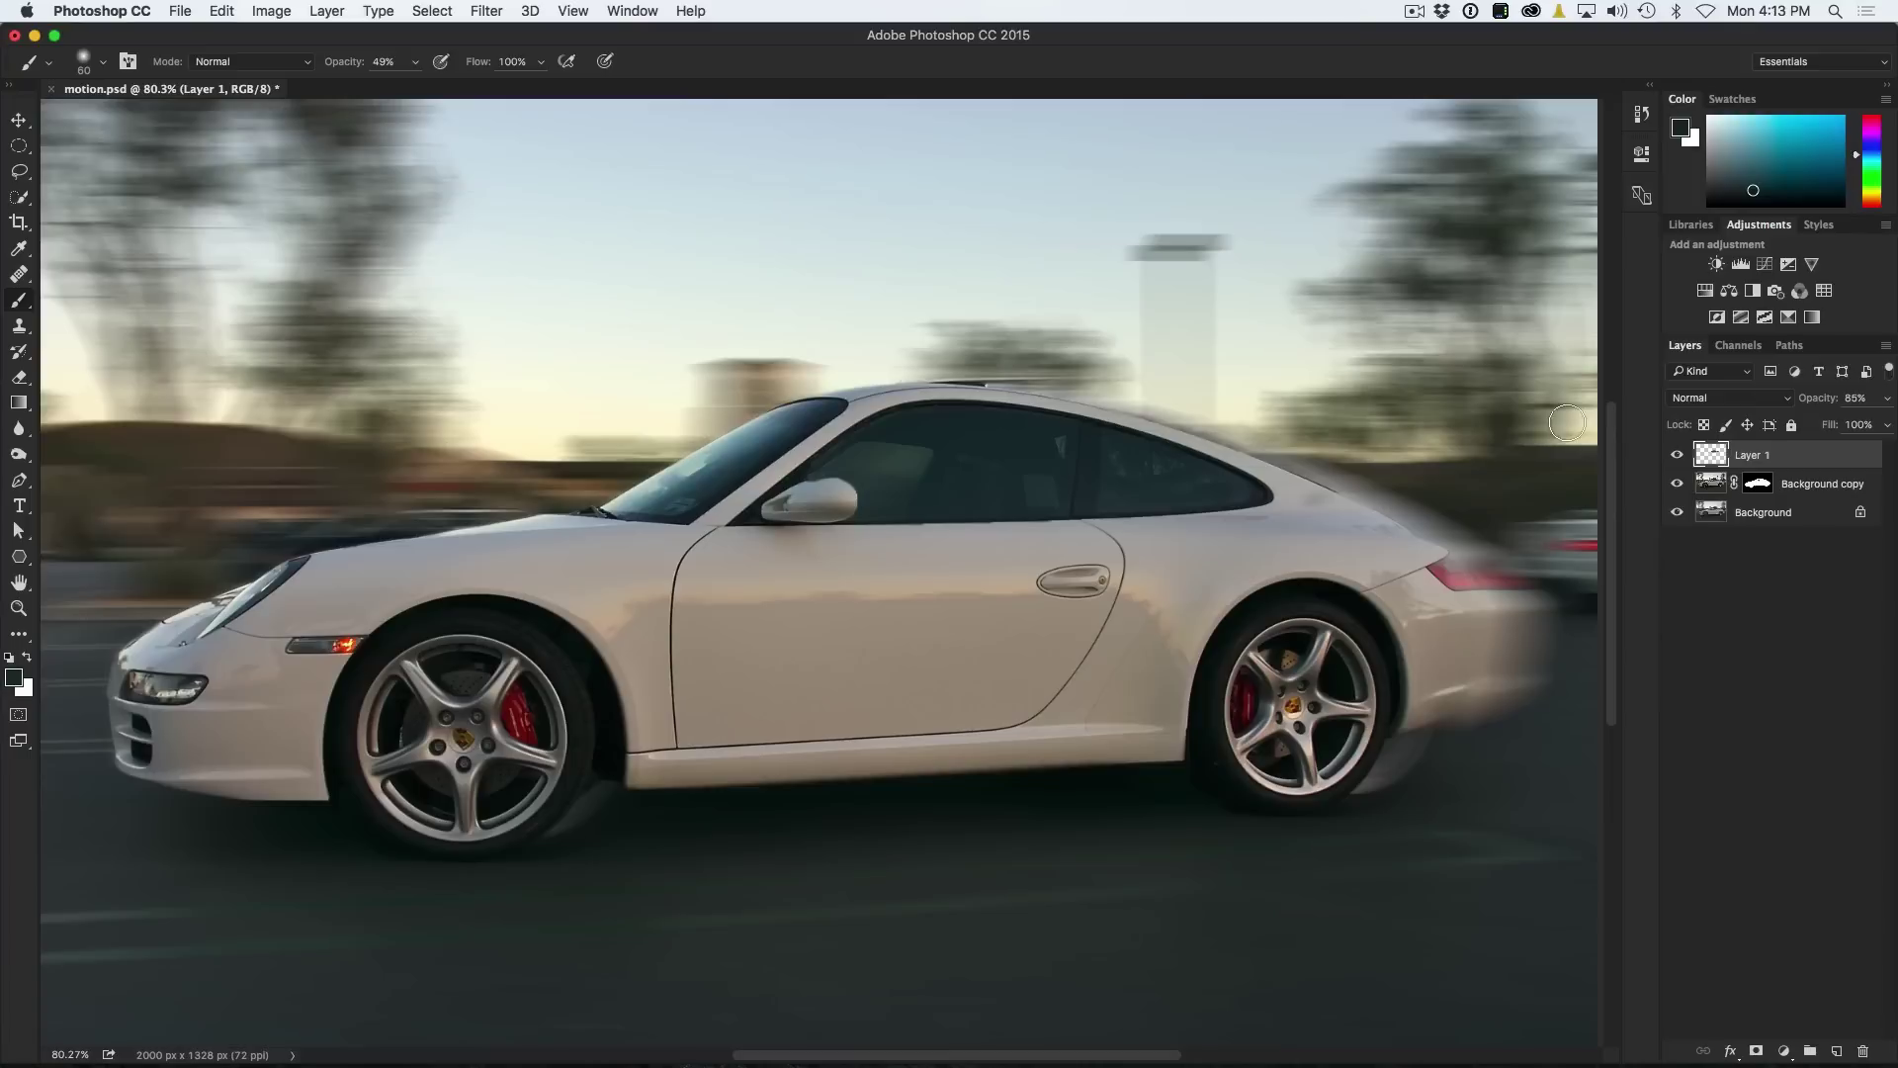
{"action": "left_click", "coordinate": [1675, 455]}
{"action": "left_click", "coordinate": [1676, 455]}
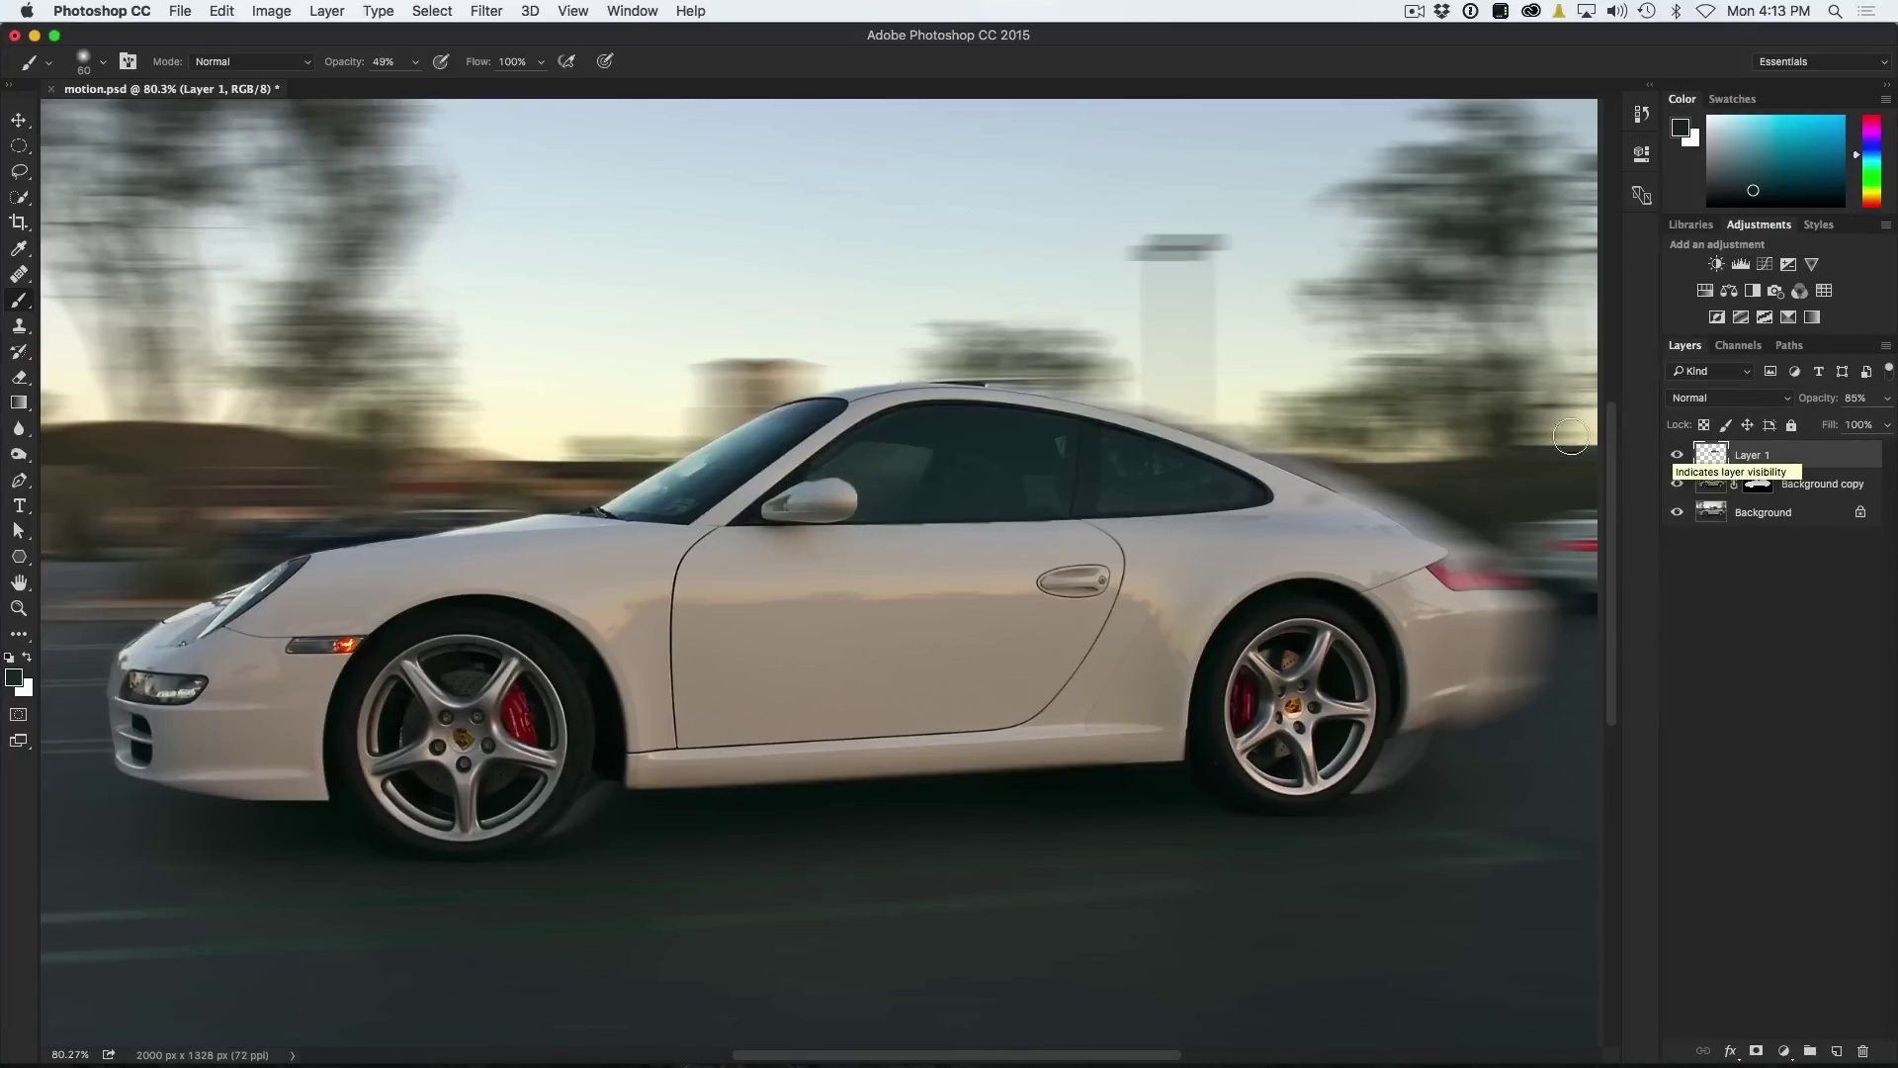
Select the front wheel's rim on the Background copy layer with an elliptical marquee fitted to the rim's edge.
{"action": "left_click", "coordinate": [1704, 483]}
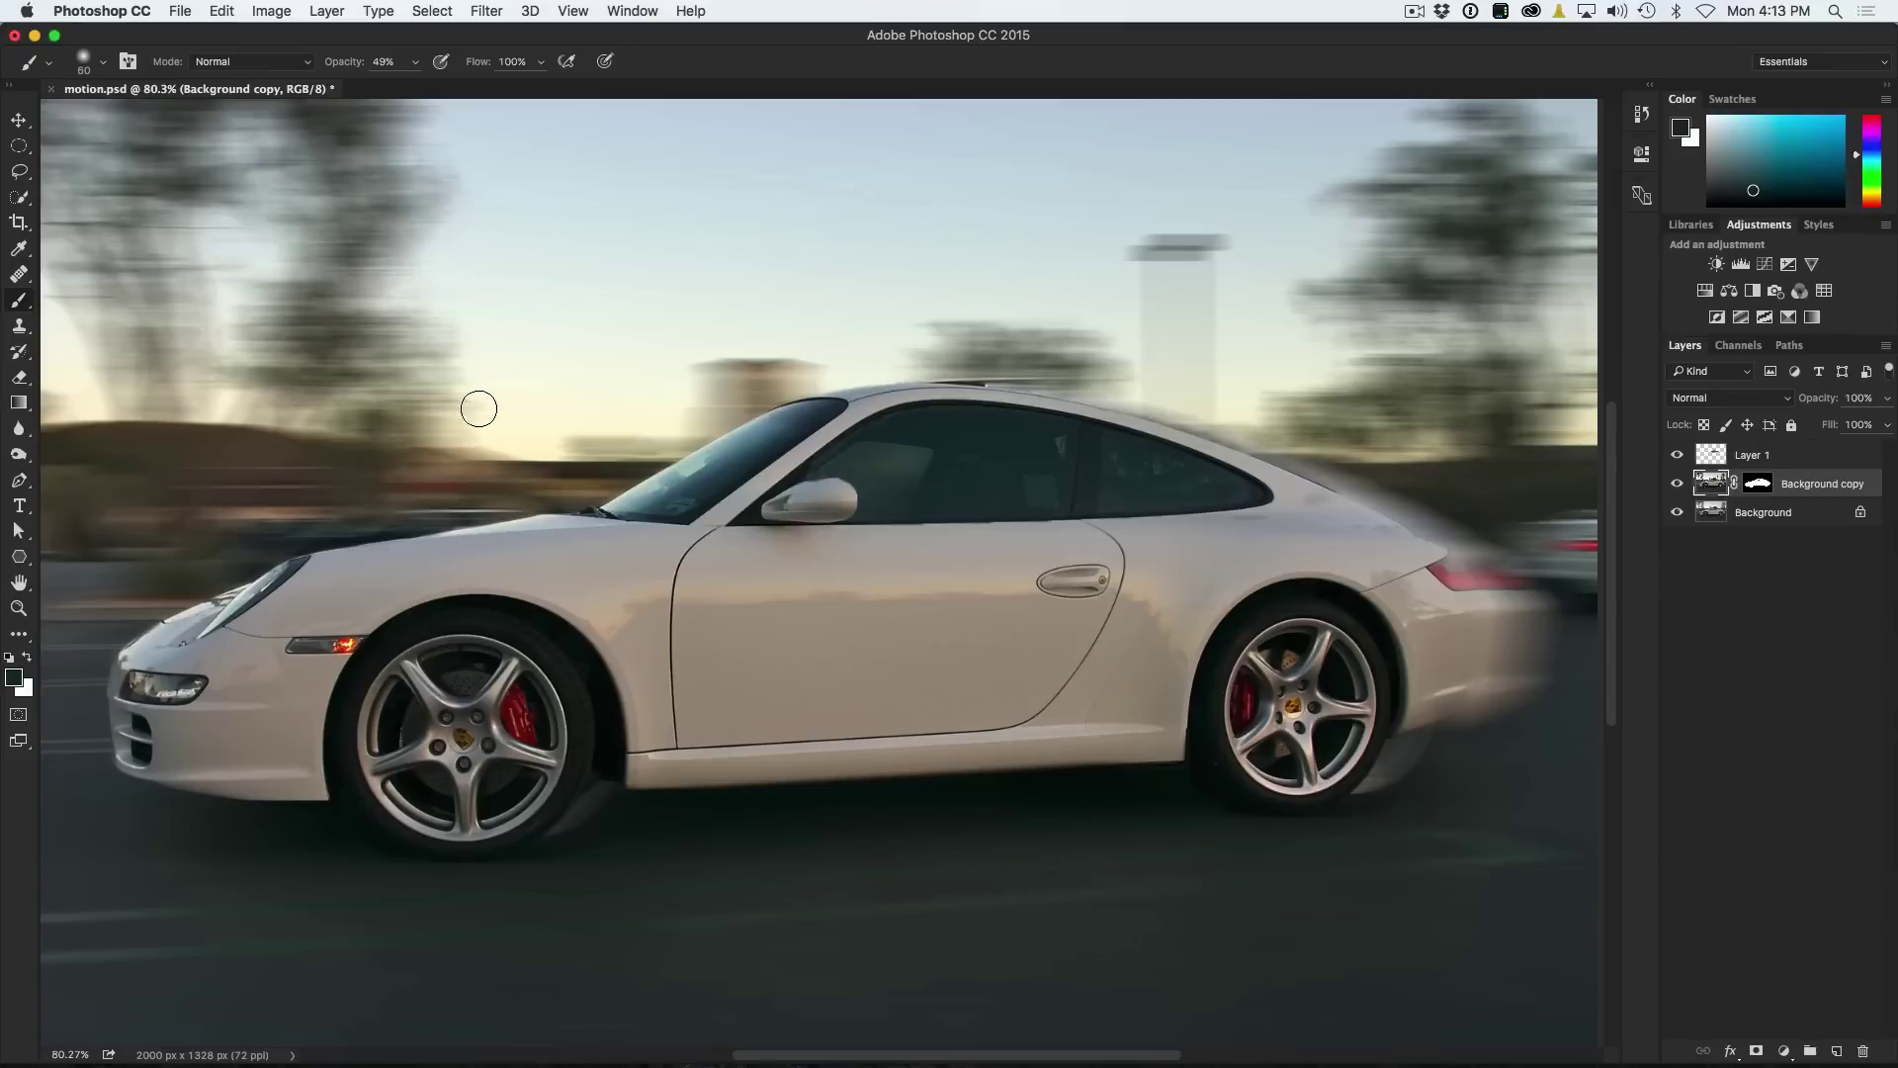
{"action": "left_click", "coordinate": [19, 146]}
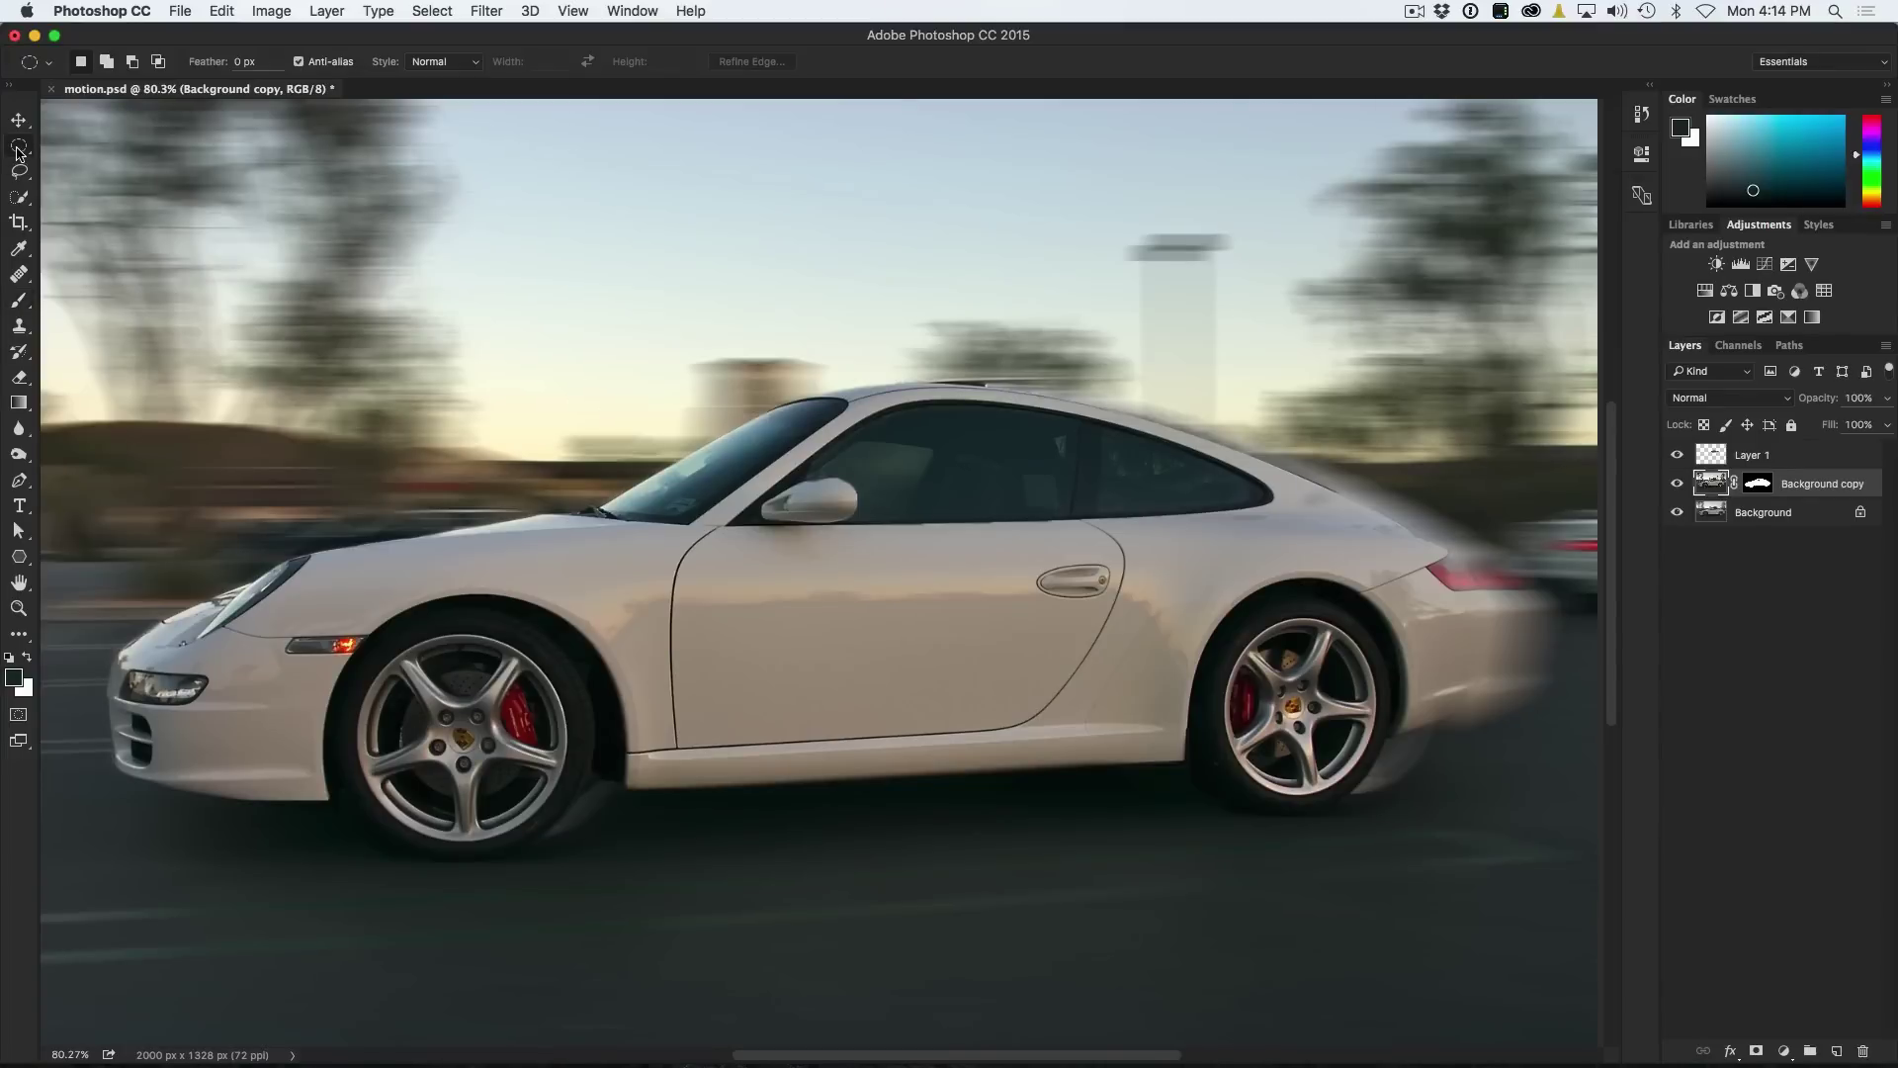
{"action": "left_click", "coordinate": [63, 162]}
{"action": "left_click_drag", "start_coordinate": [427, 607], "coordinate": [611, 833]}
{"action": "left_click_drag", "start_coordinate": [371, 649], "coordinate": [554, 825]}
{"action": "left_click", "coordinate": [608, 734]}
{"action": "left_click_drag", "start_coordinate": [459, 547], "coordinate": [565, 838]}
Apply a Radial Blur to the selected front rim using the Spin method at Good quality, and deselect.
{"action": "left_click", "coordinate": [486, 10]}
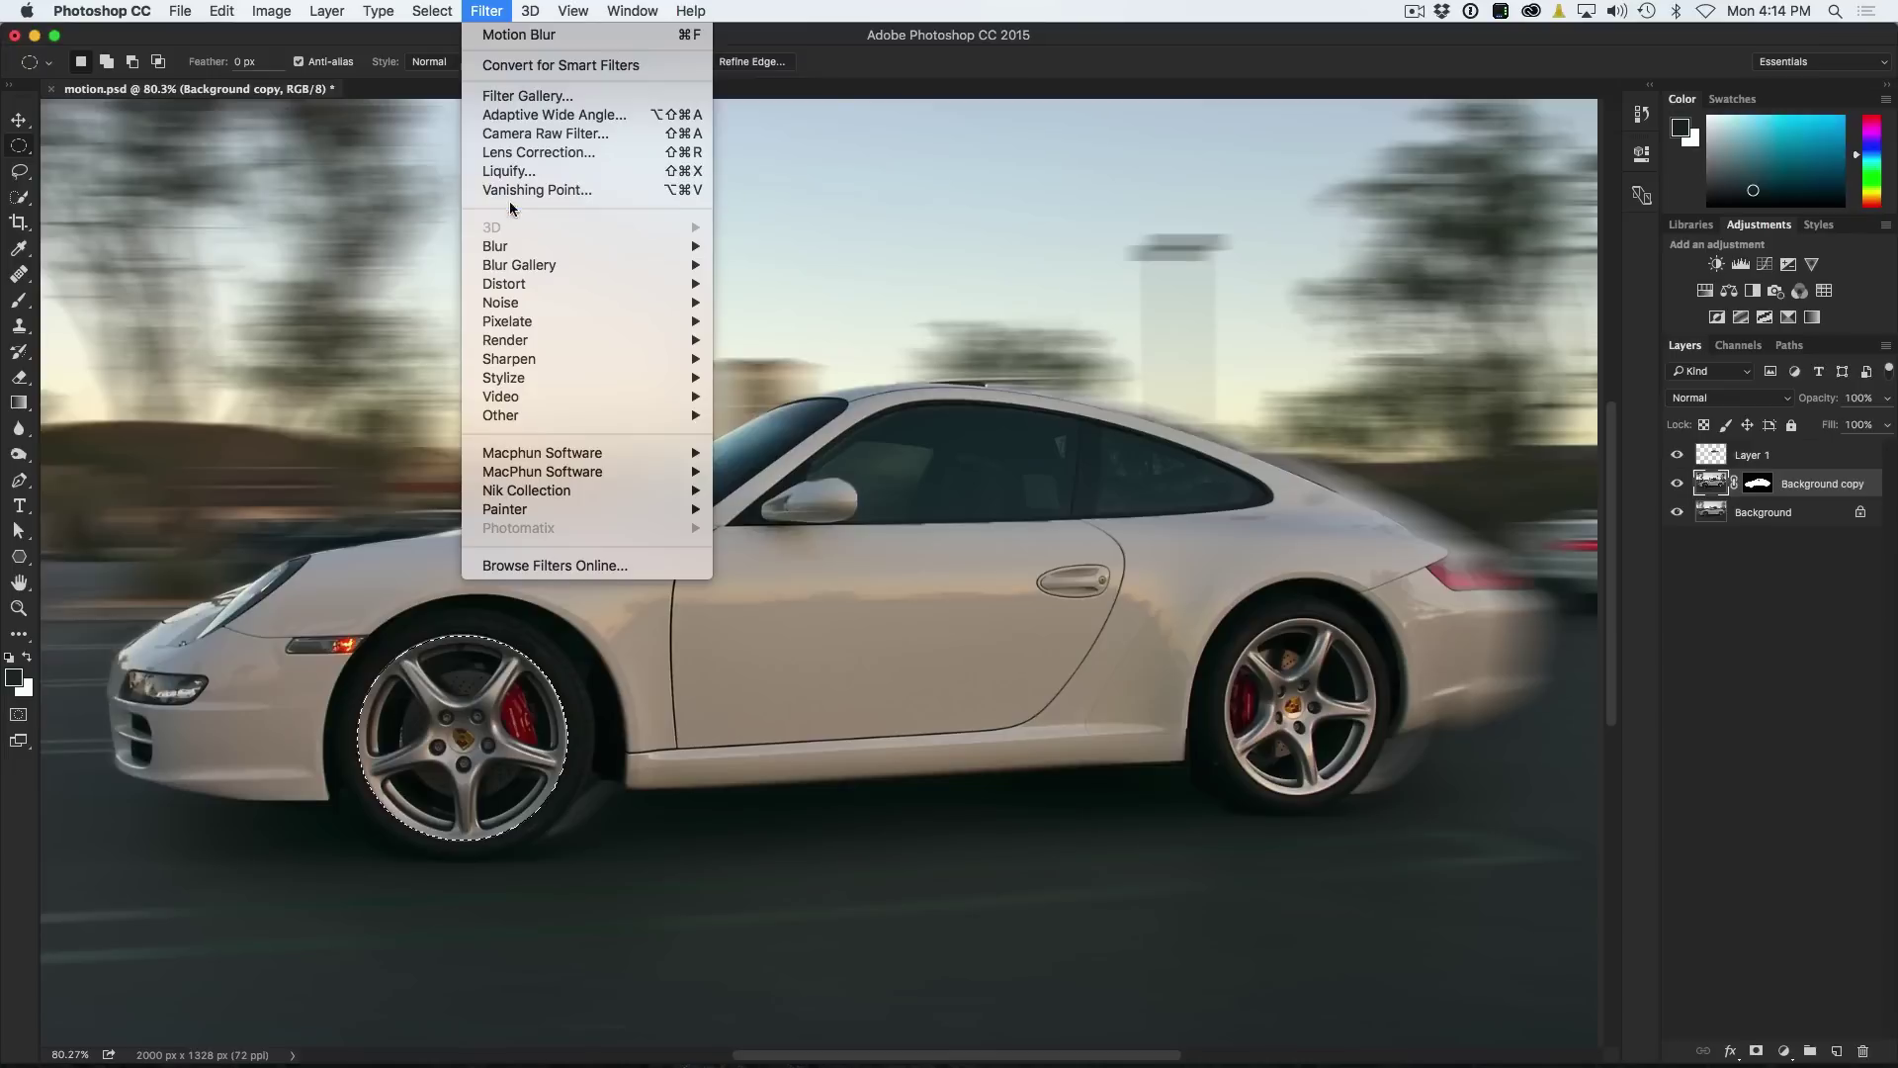
{"action": "mouse_move", "coordinate": [514, 247]}
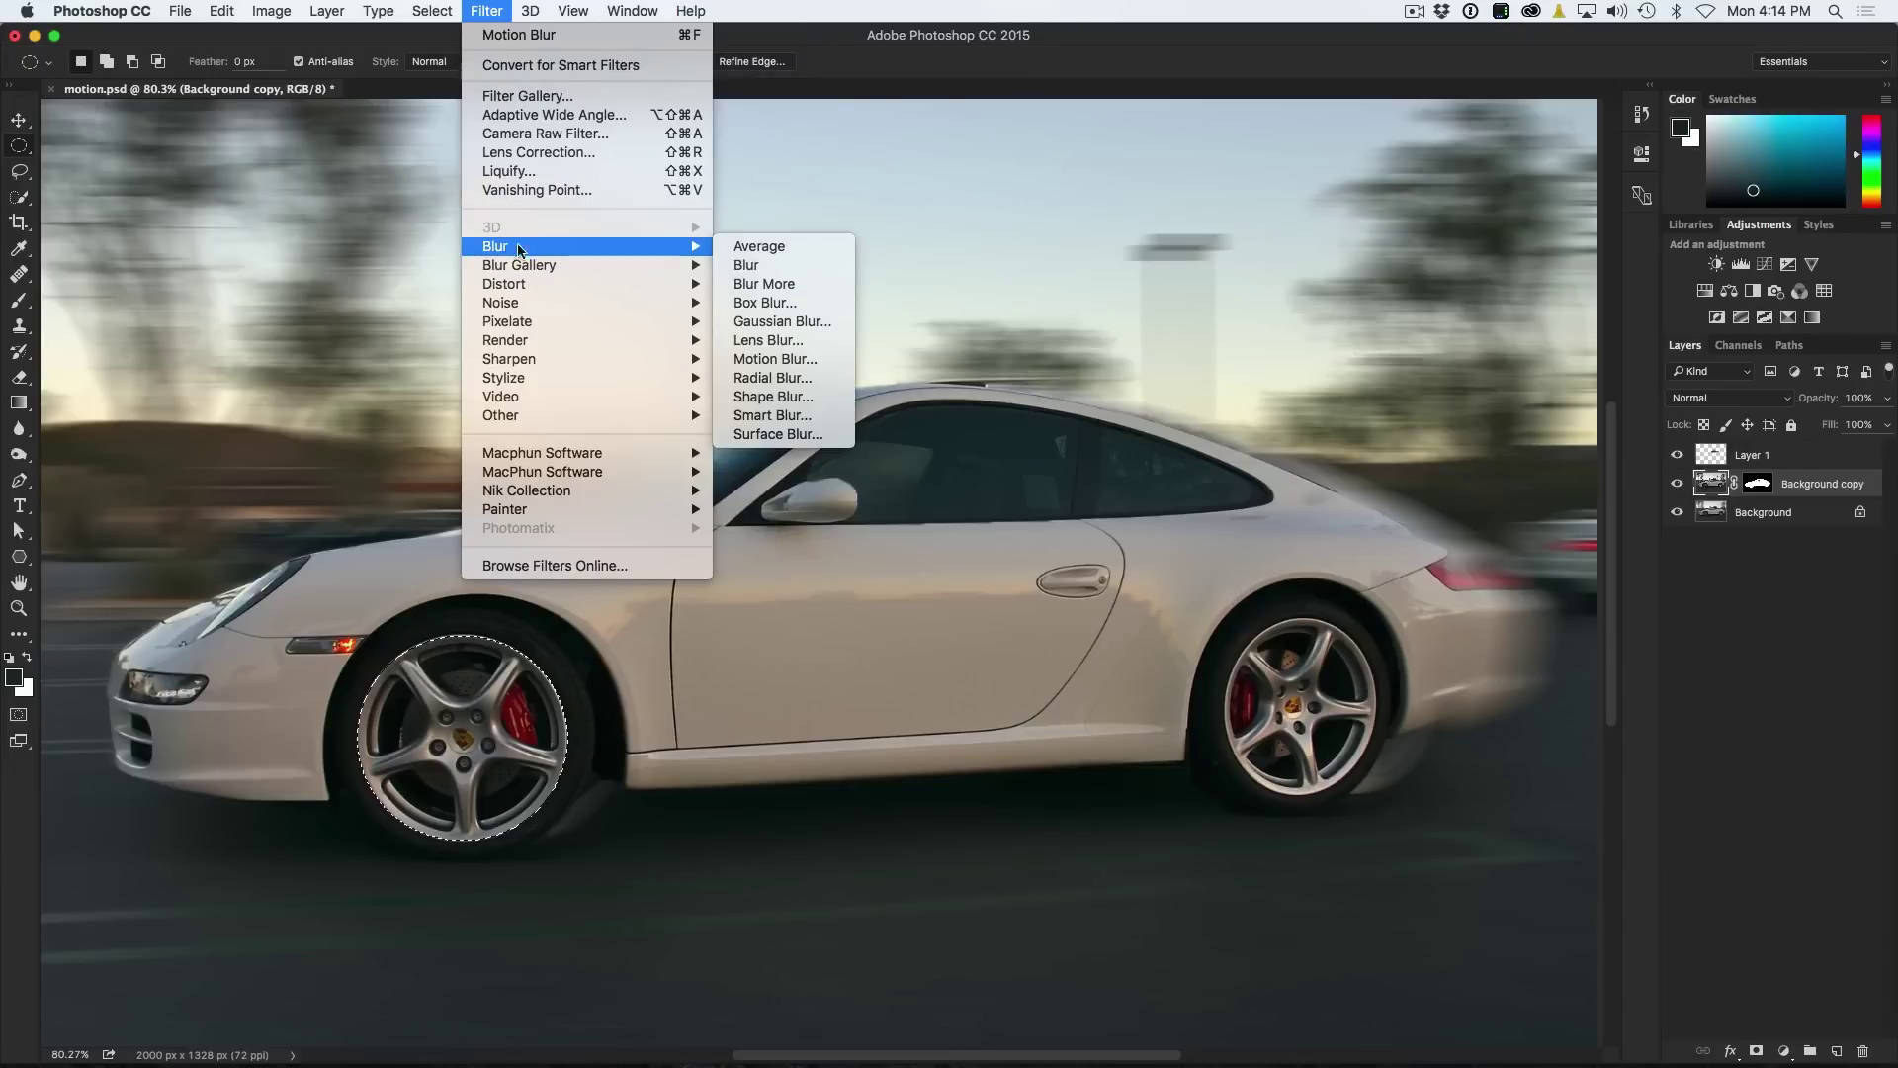
{"action": "left_click", "coordinate": [803, 378]}
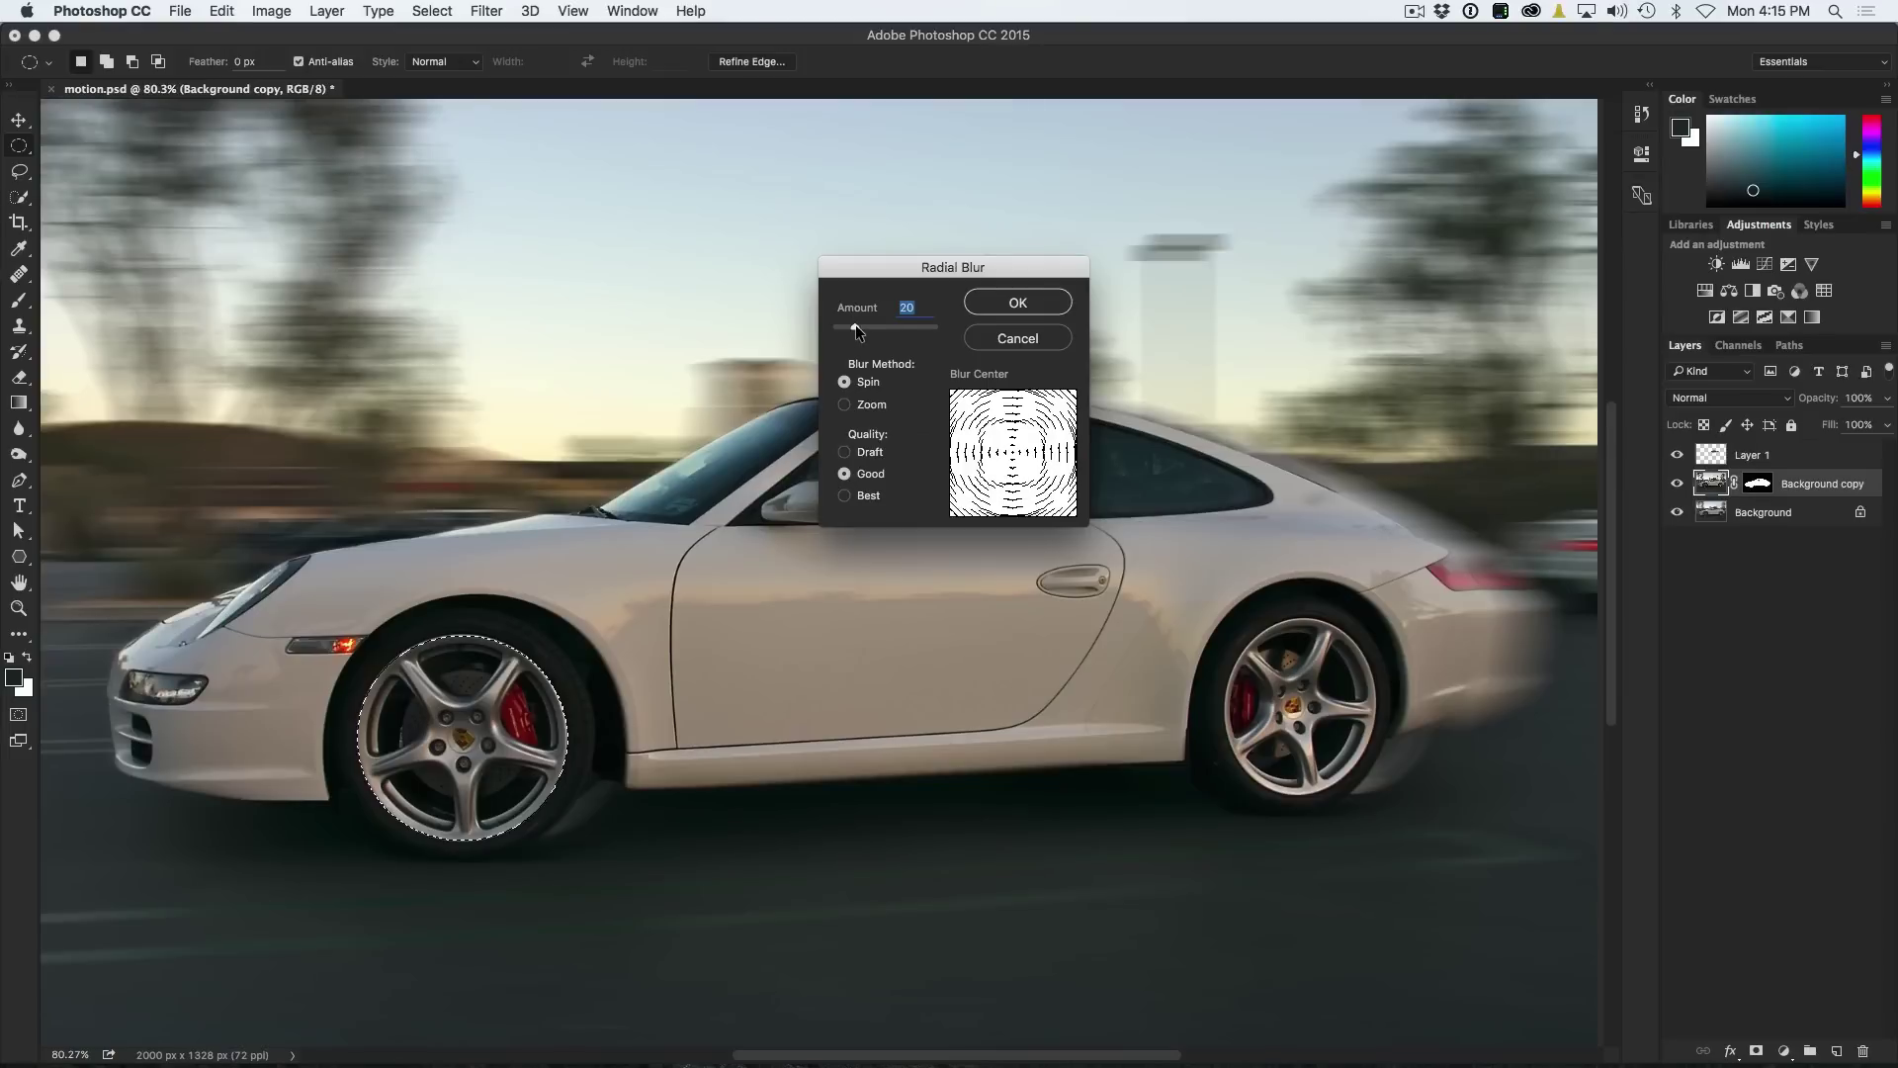
{"action": "left_click_drag", "start_coordinate": [857, 325], "coordinate": [864, 324]}
{"action": "left_click", "coordinate": [979, 307]}
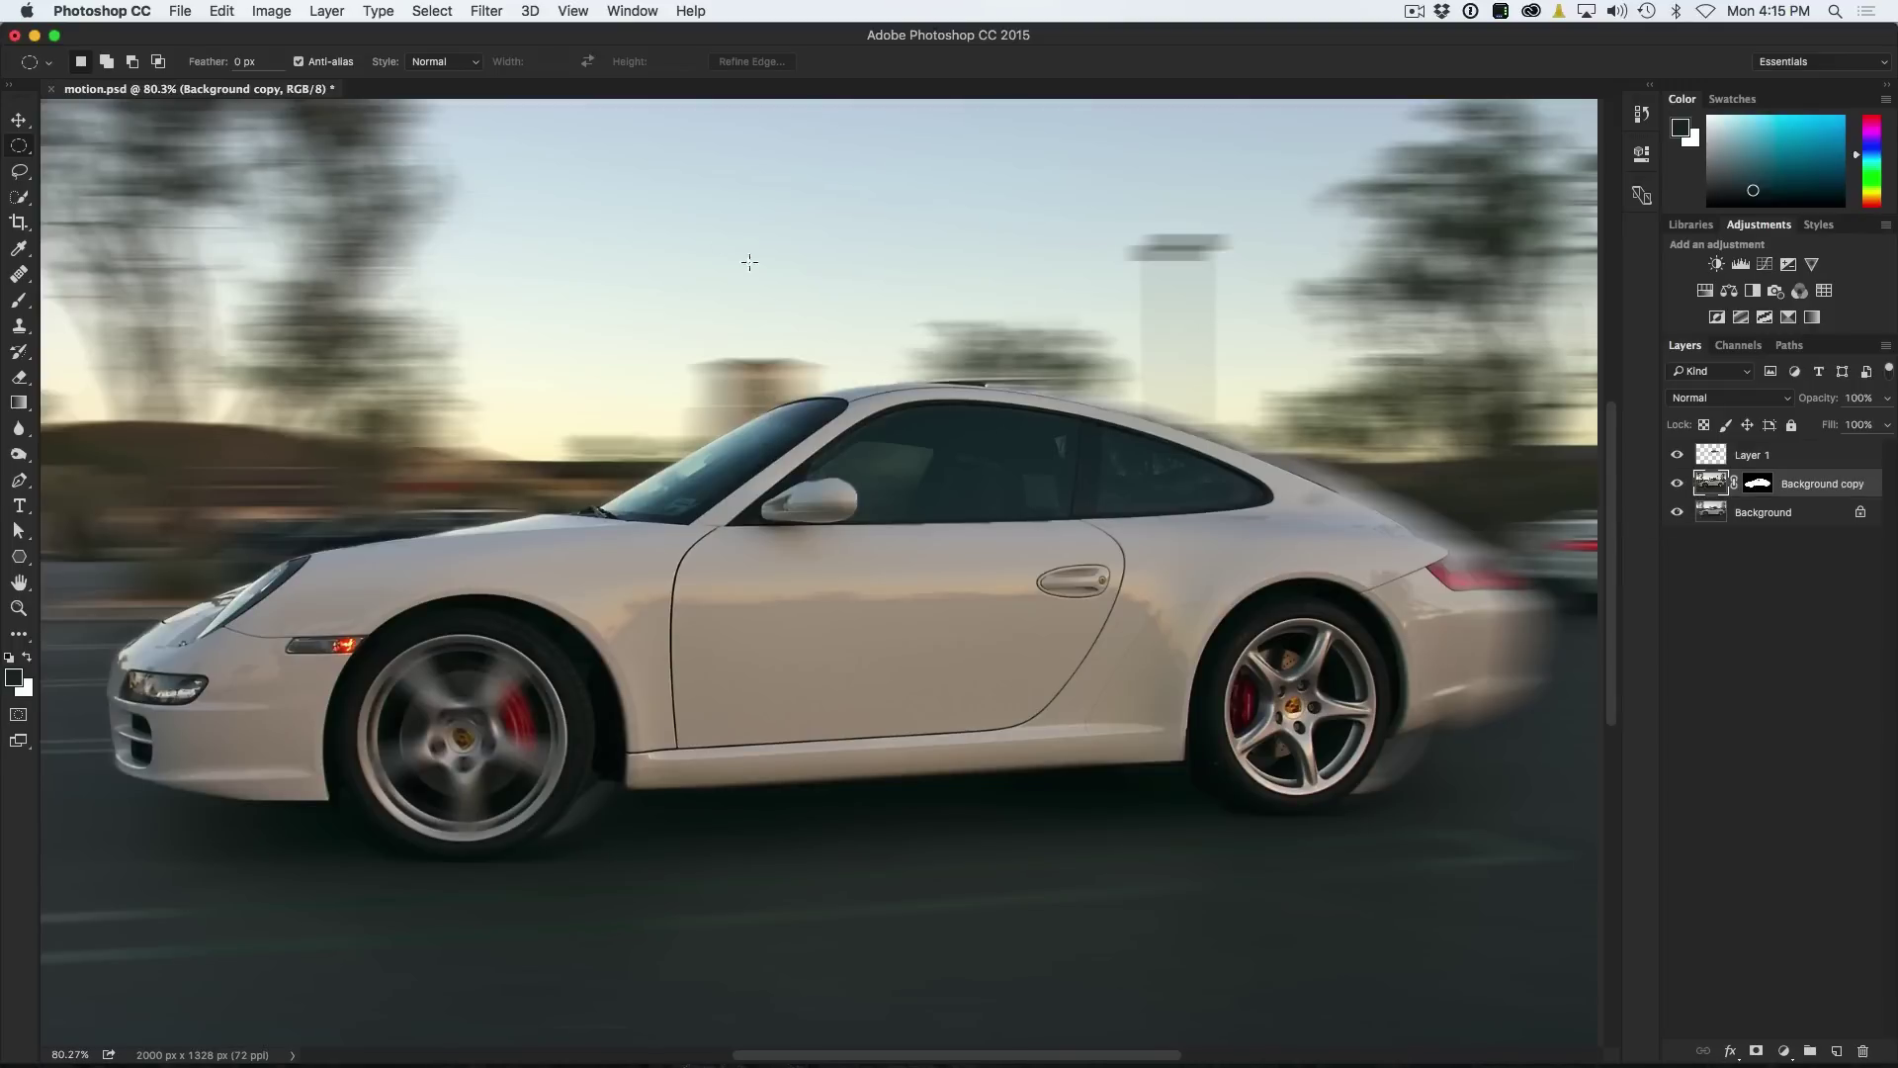
Start a Spin Blur on the Background copy layer, centre it on the rear wheel's hub, and narrow its ellipse to about the tyre's width.
{"action": "left_click", "coordinate": [482, 8]}
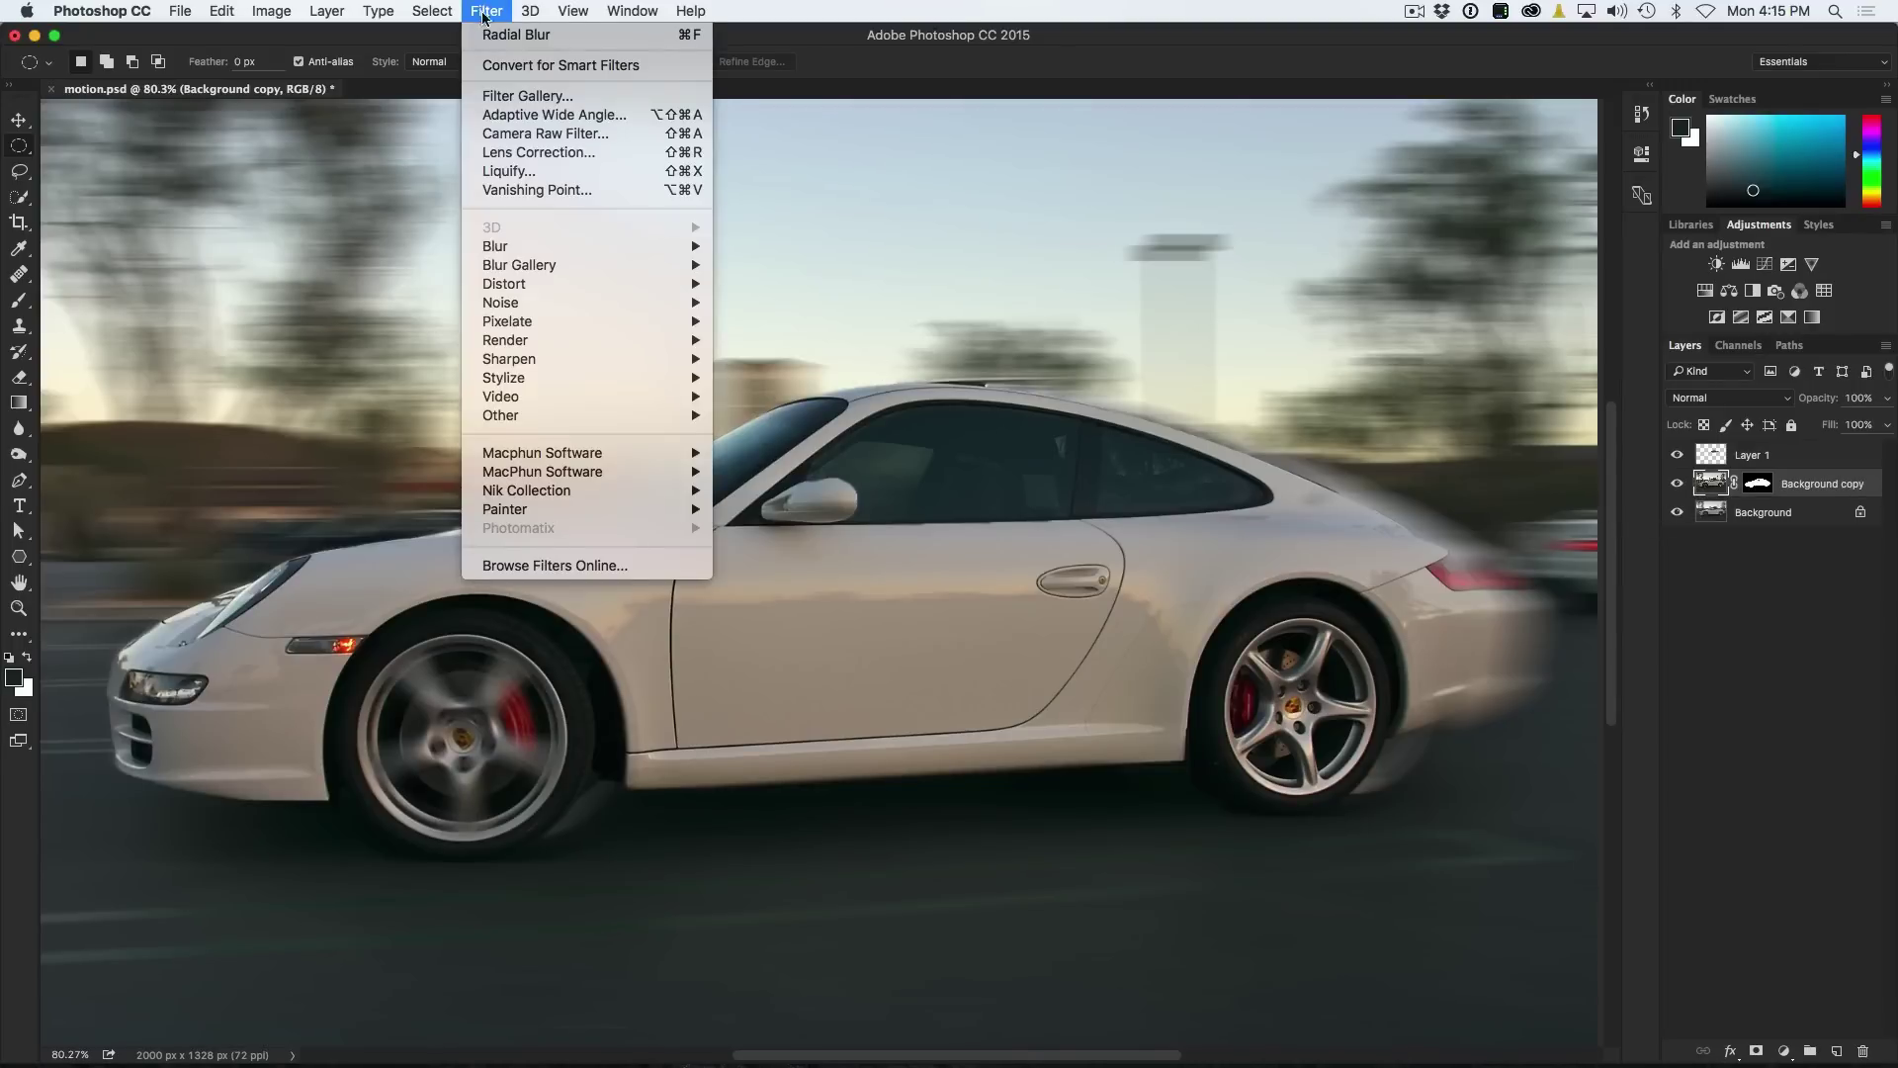
{"action": "mouse_move", "coordinate": [519, 264]}
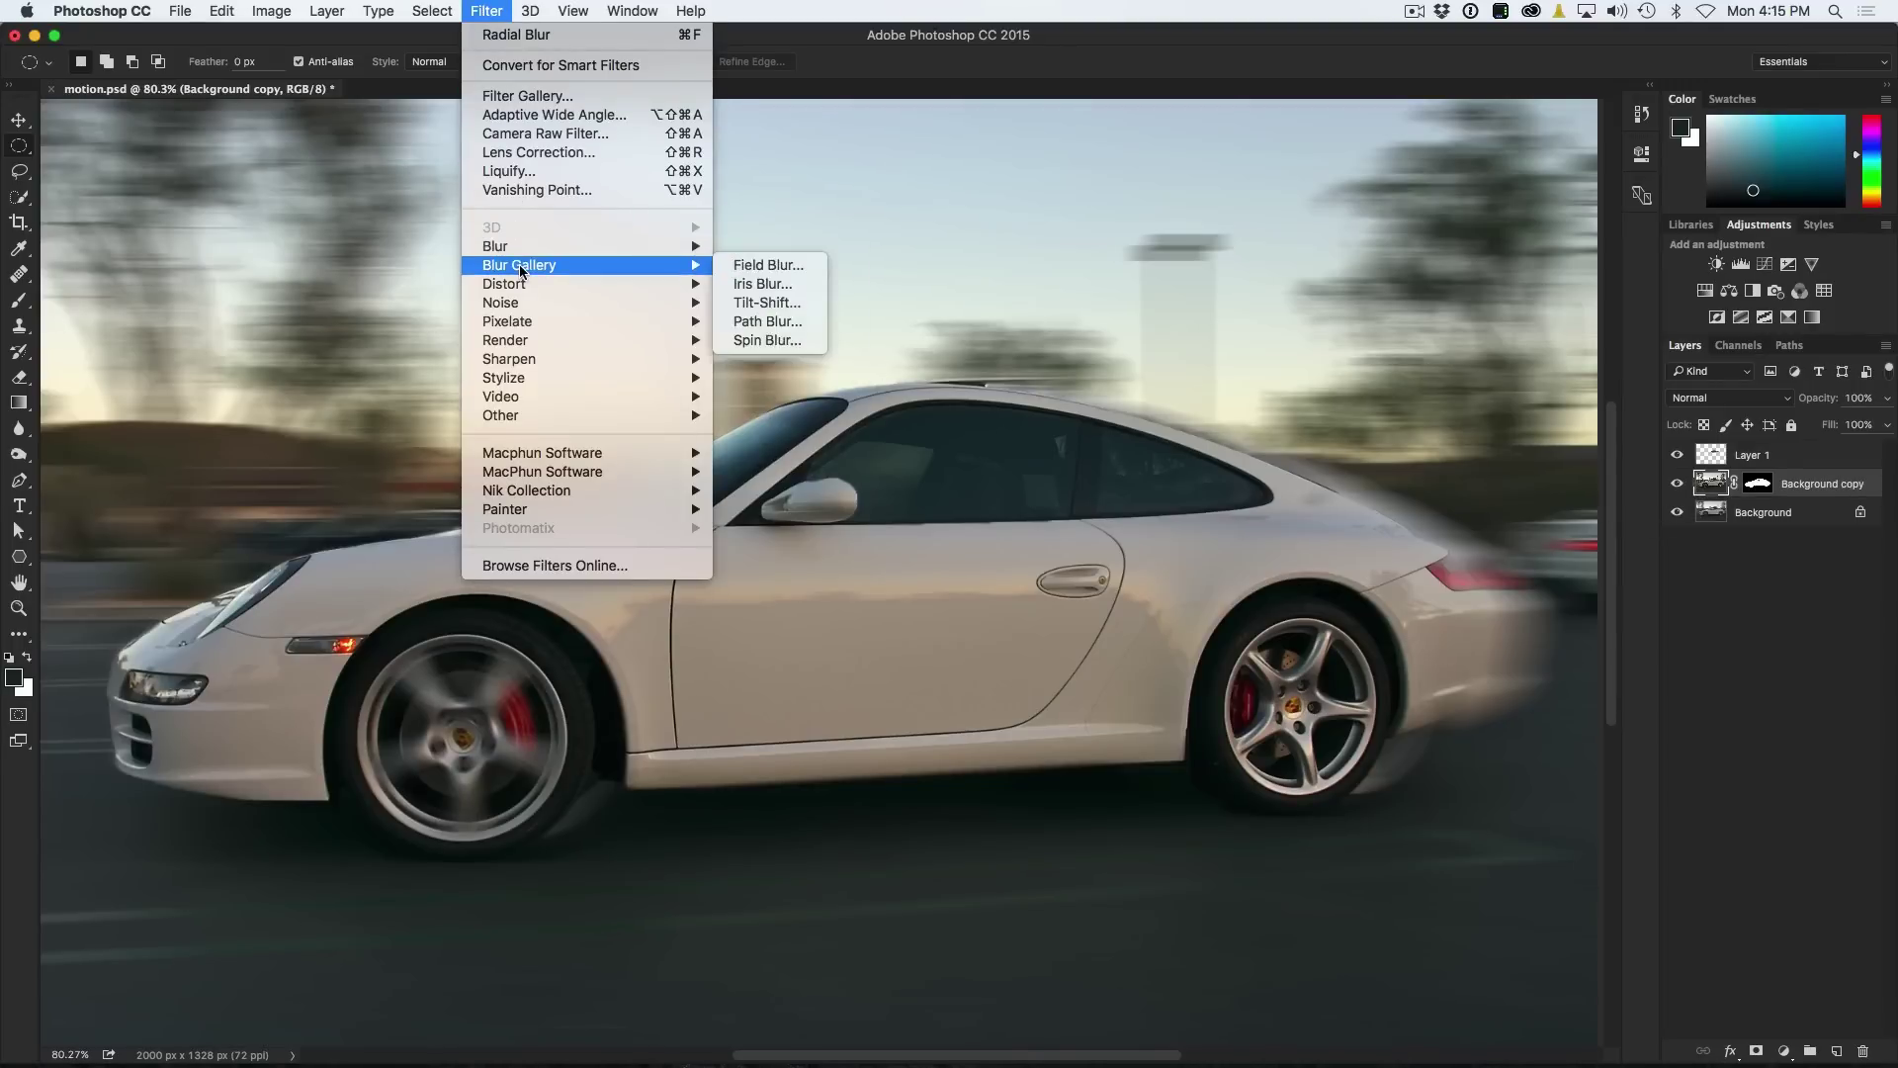
{"action": "left_click", "coordinate": [753, 331]}
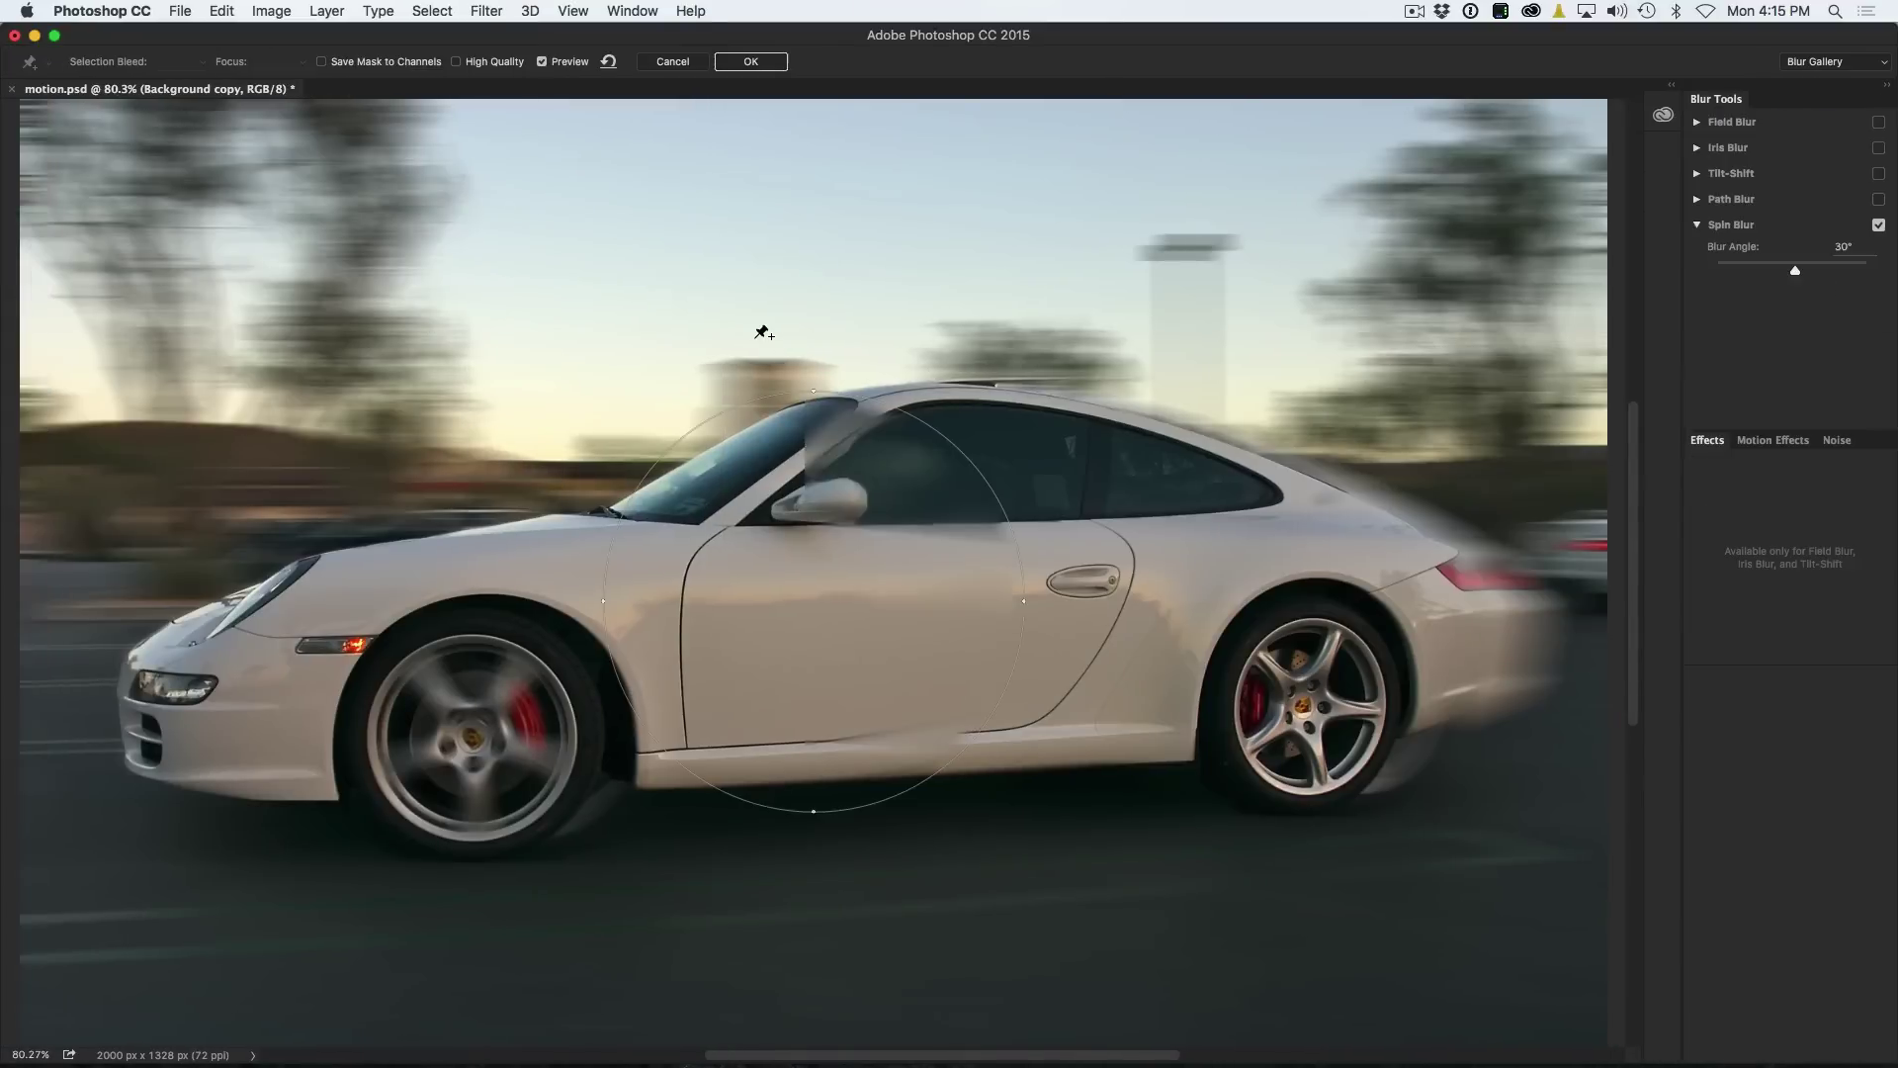
{"action": "left_click_drag", "start_coordinate": [789, 602], "coordinate": [1325, 705]}
{"action": "left_click_drag", "start_coordinate": [1130, 706], "coordinate": [1218, 708]}
{"action": "left_click_drag", "start_coordinate": [1095, 706], "coordinate": [1188, 702]}
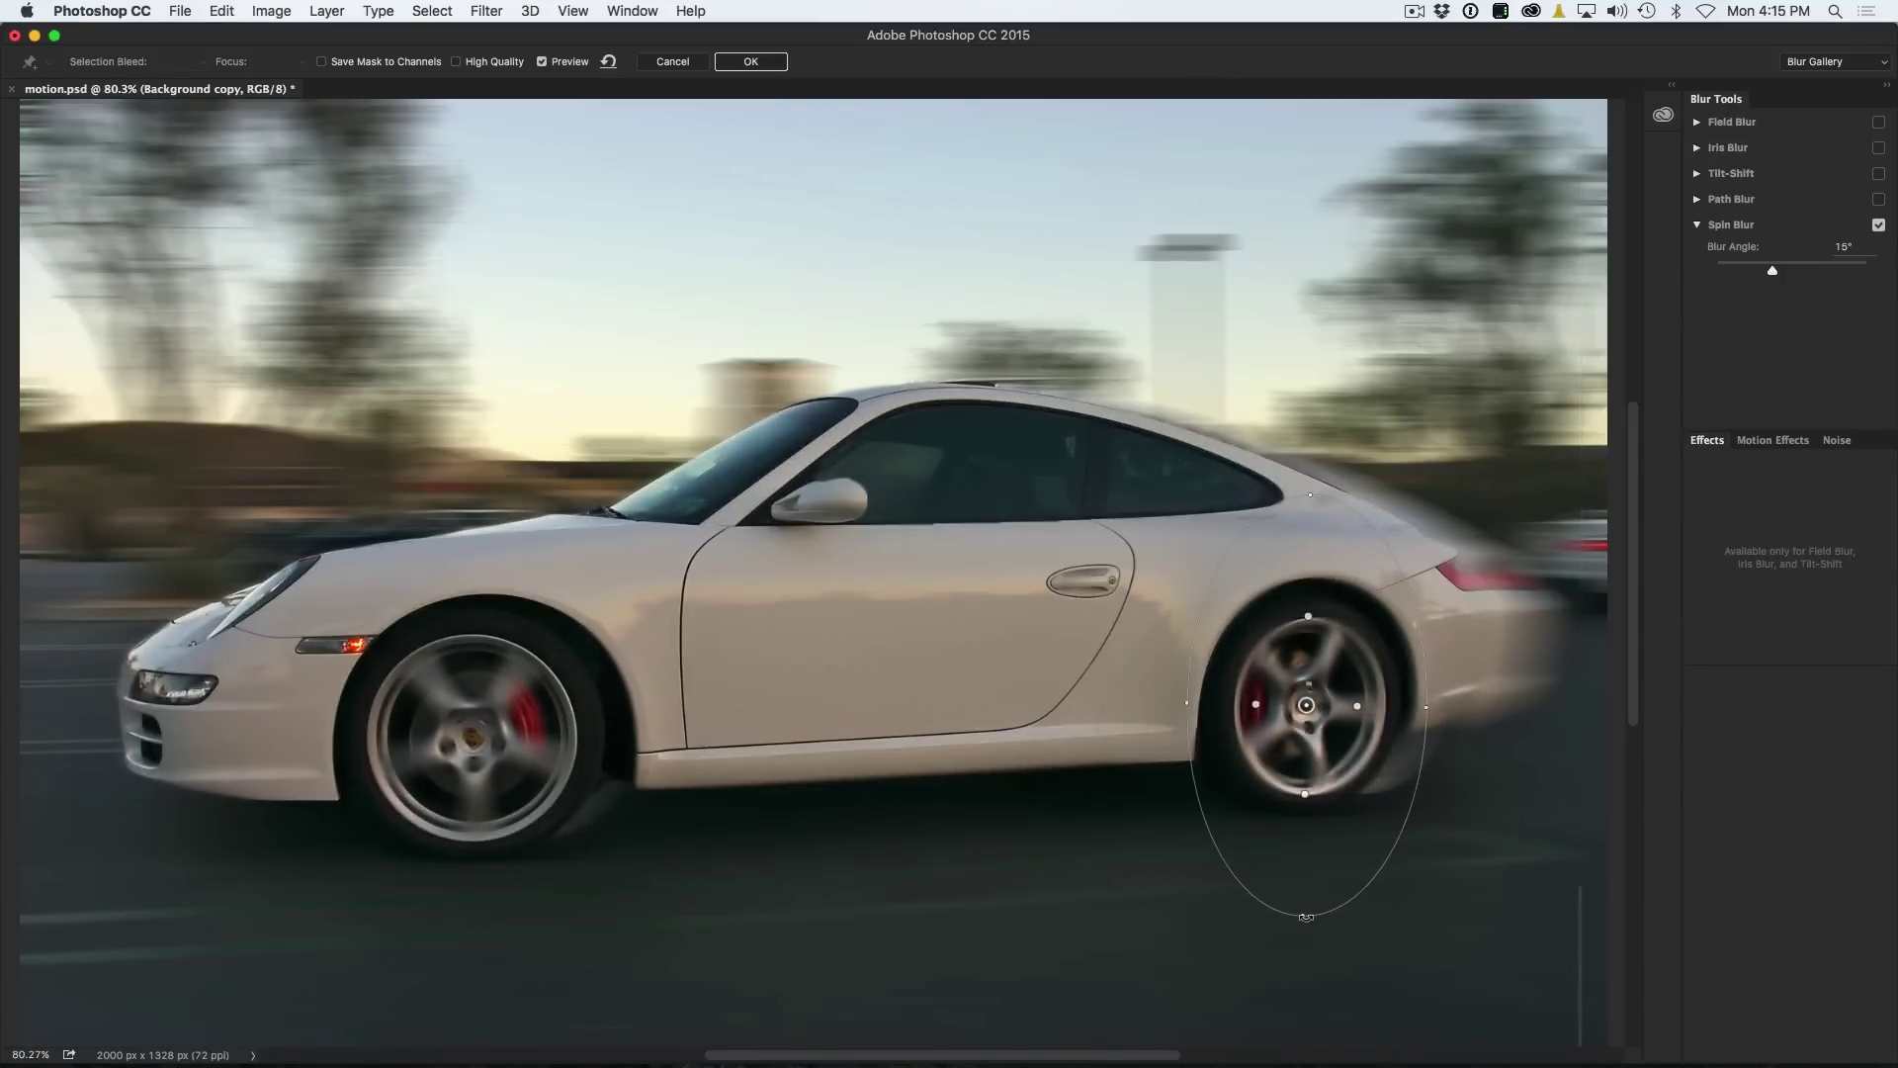
Fit the Spin Blur ellipse to the rear wheel's rim, recentre it on the hub, and extend the full-strength blur out near the rim.
{"action": "left_click_drag", "start_coordinate": [1304, 913], "coordinate": [1312, 797]}
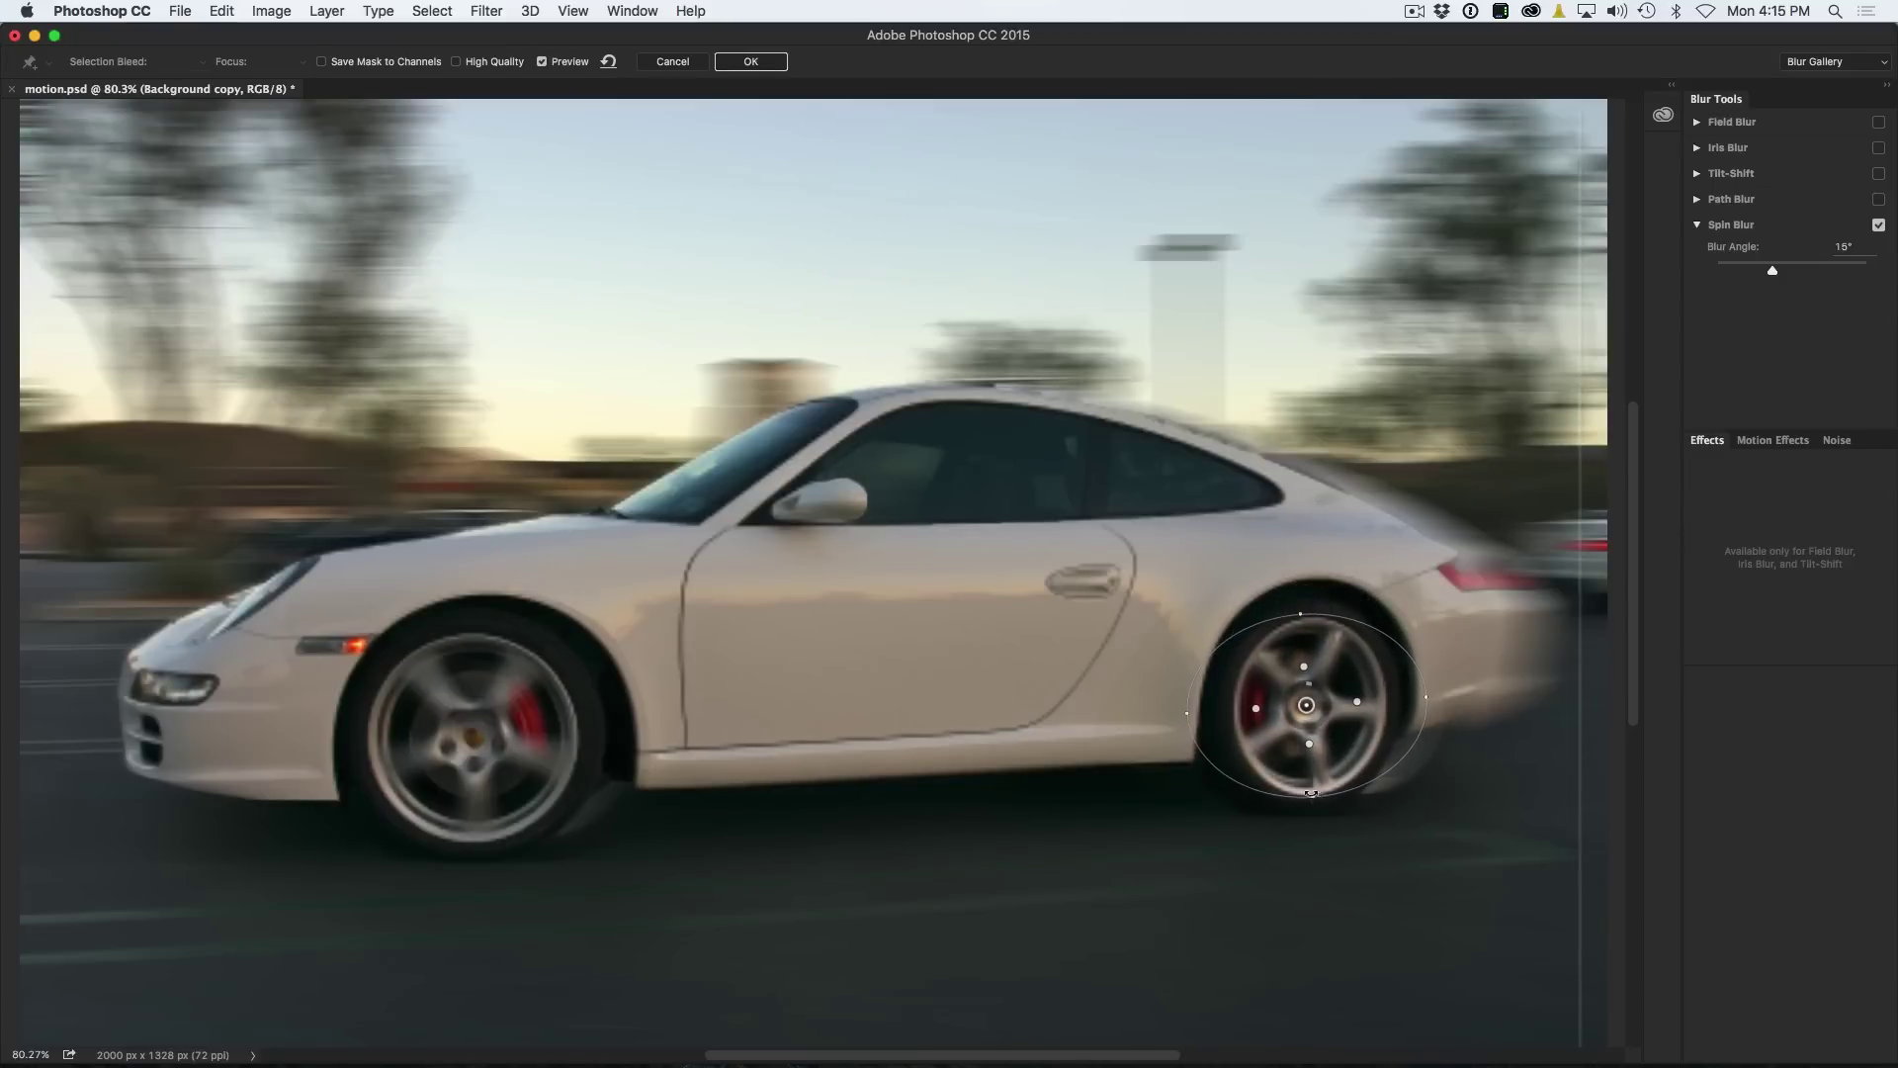
{"action": "left_click_drag", "start_coordinate": [1188, 711], "coordinate": [1233, 709]}
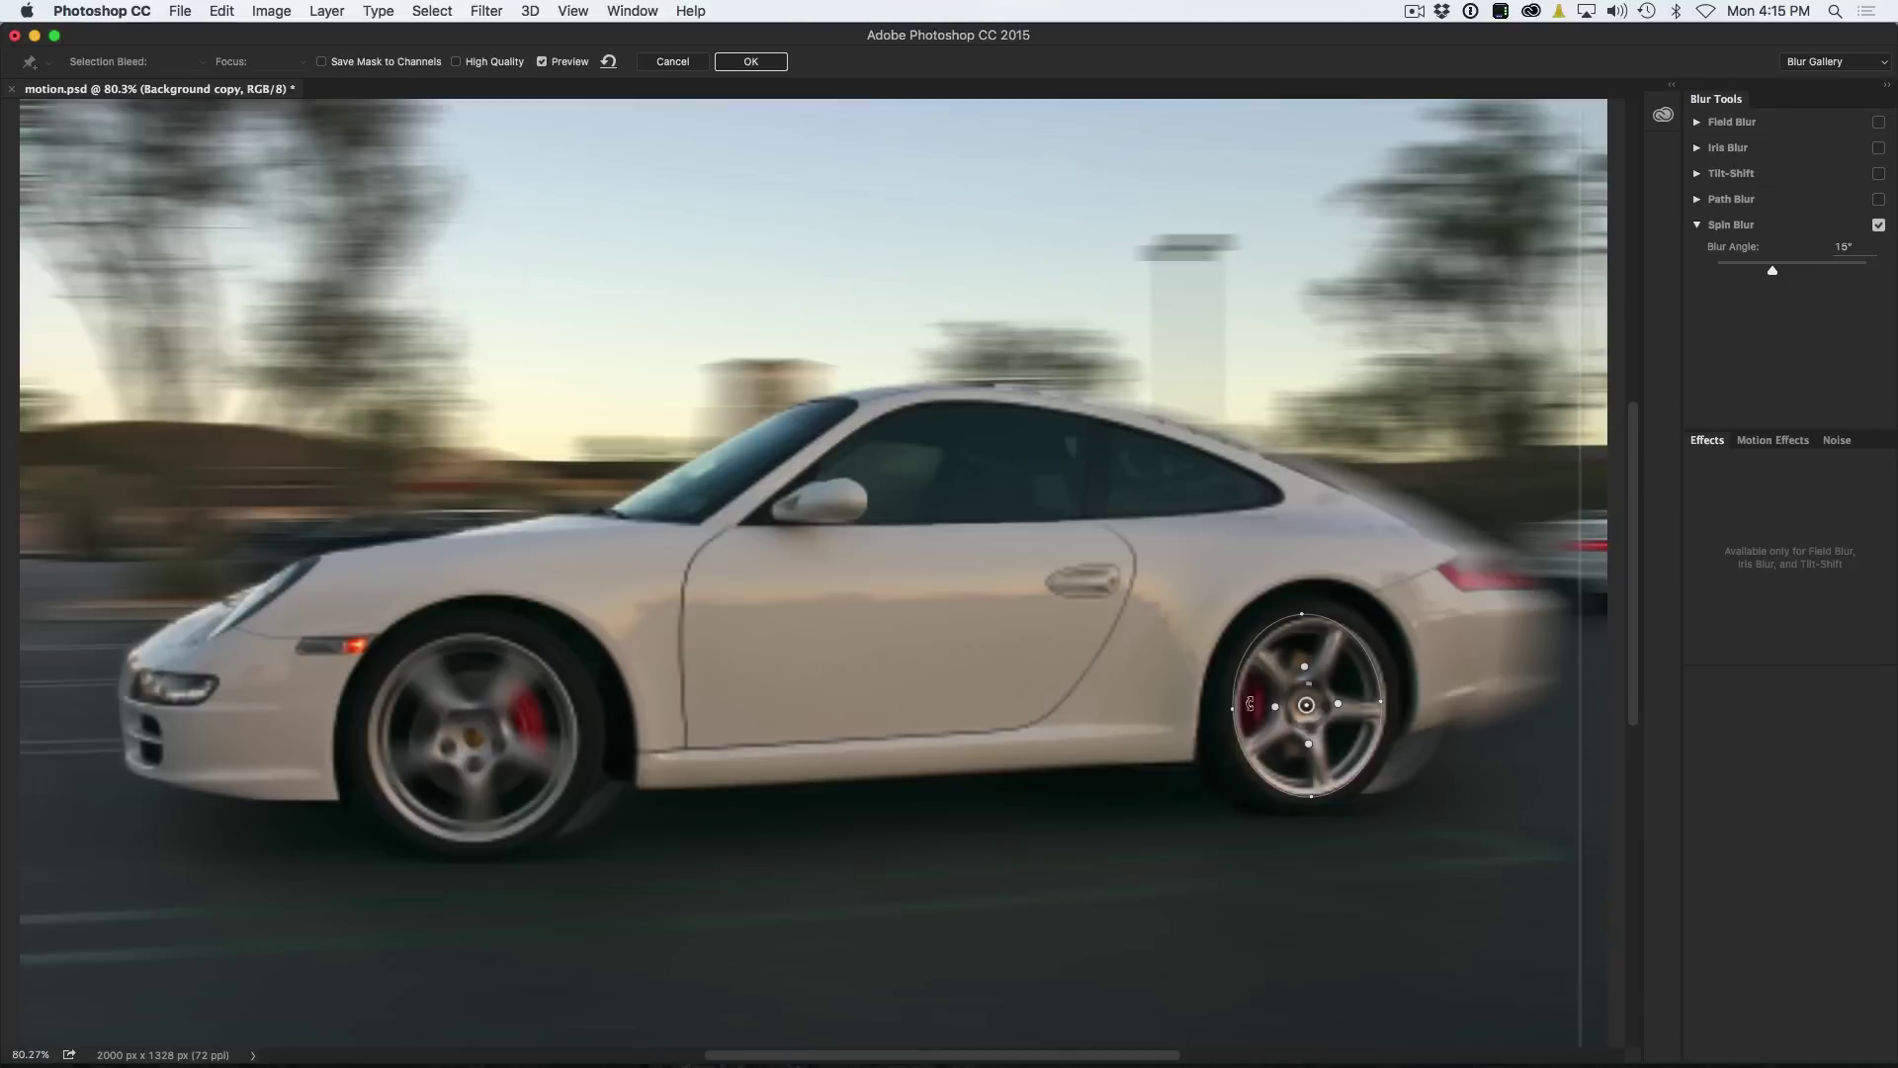
{"action": "left_click_drag", "start_coordinate": [1307, 706], "coordinate": [1313, 706]}
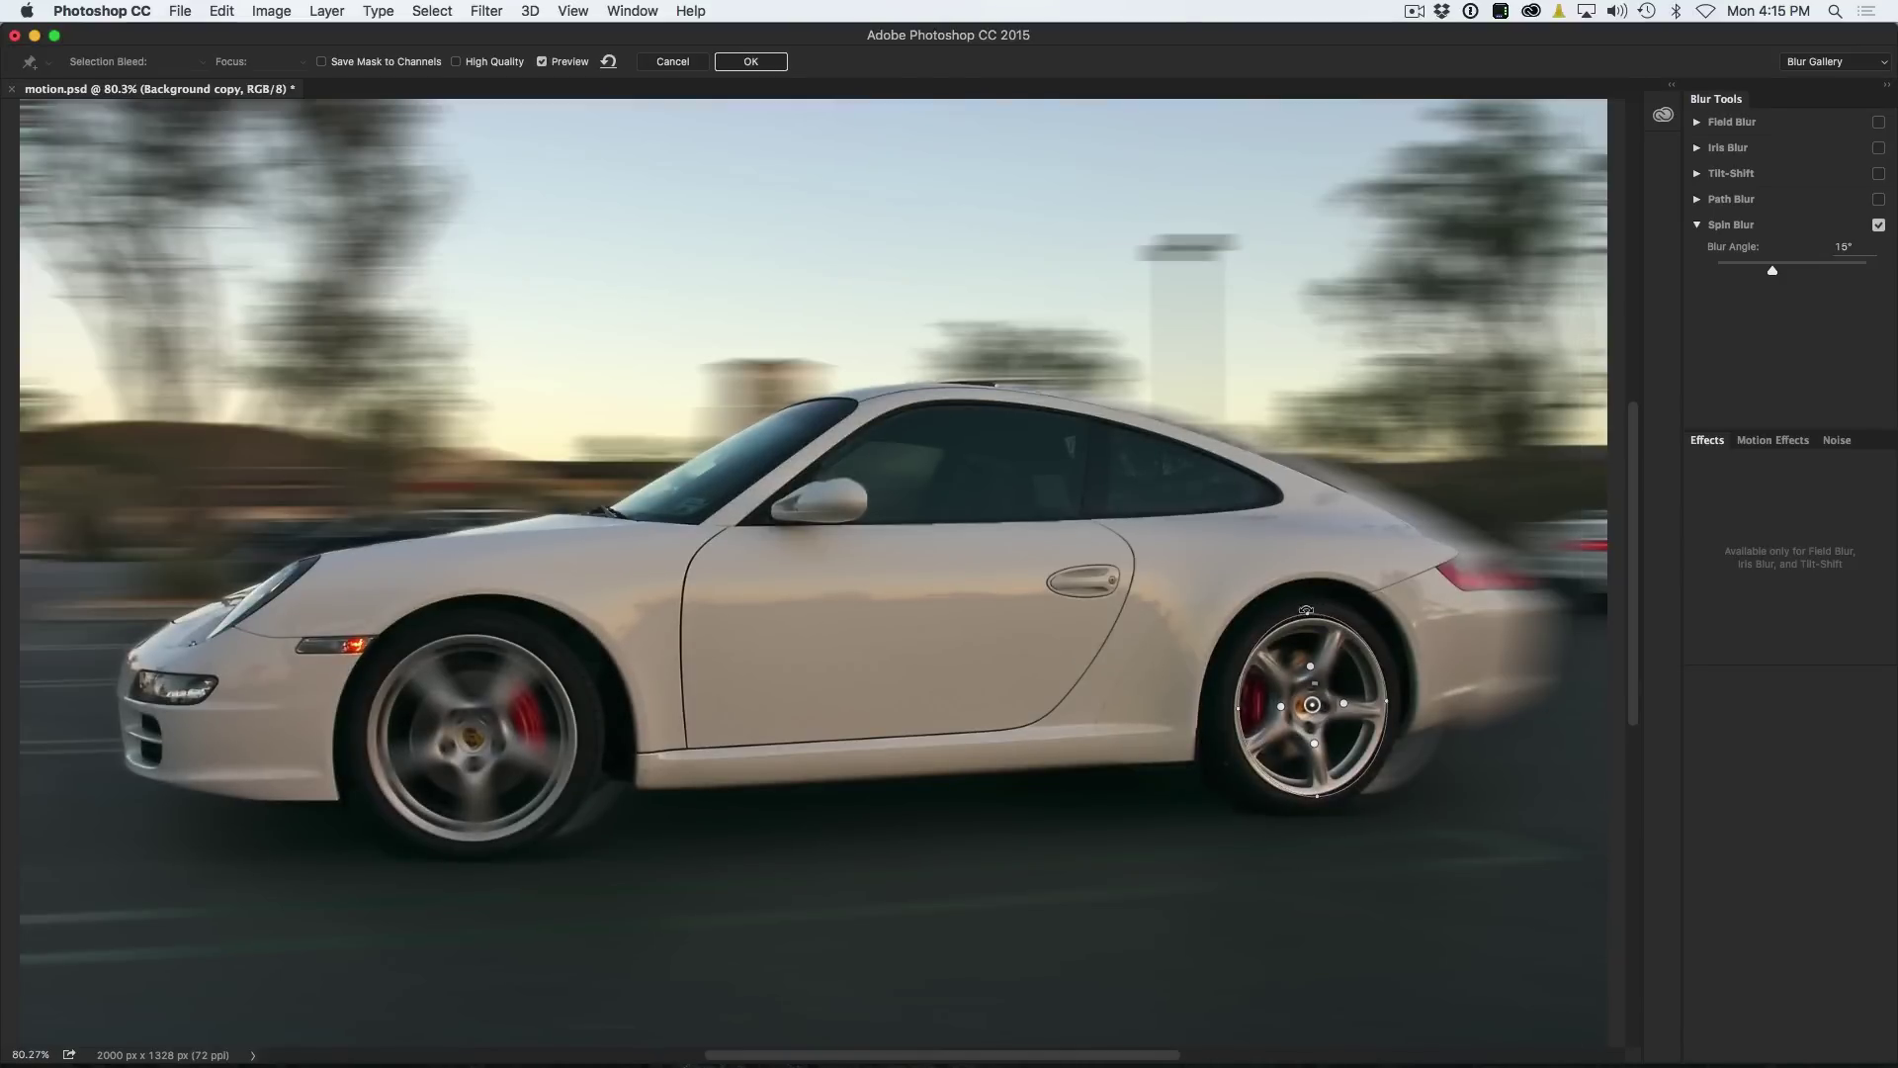
{"action": "left_click_drag", "start_coordinate": [1303, 609], "coordinate": [1317, 618]}
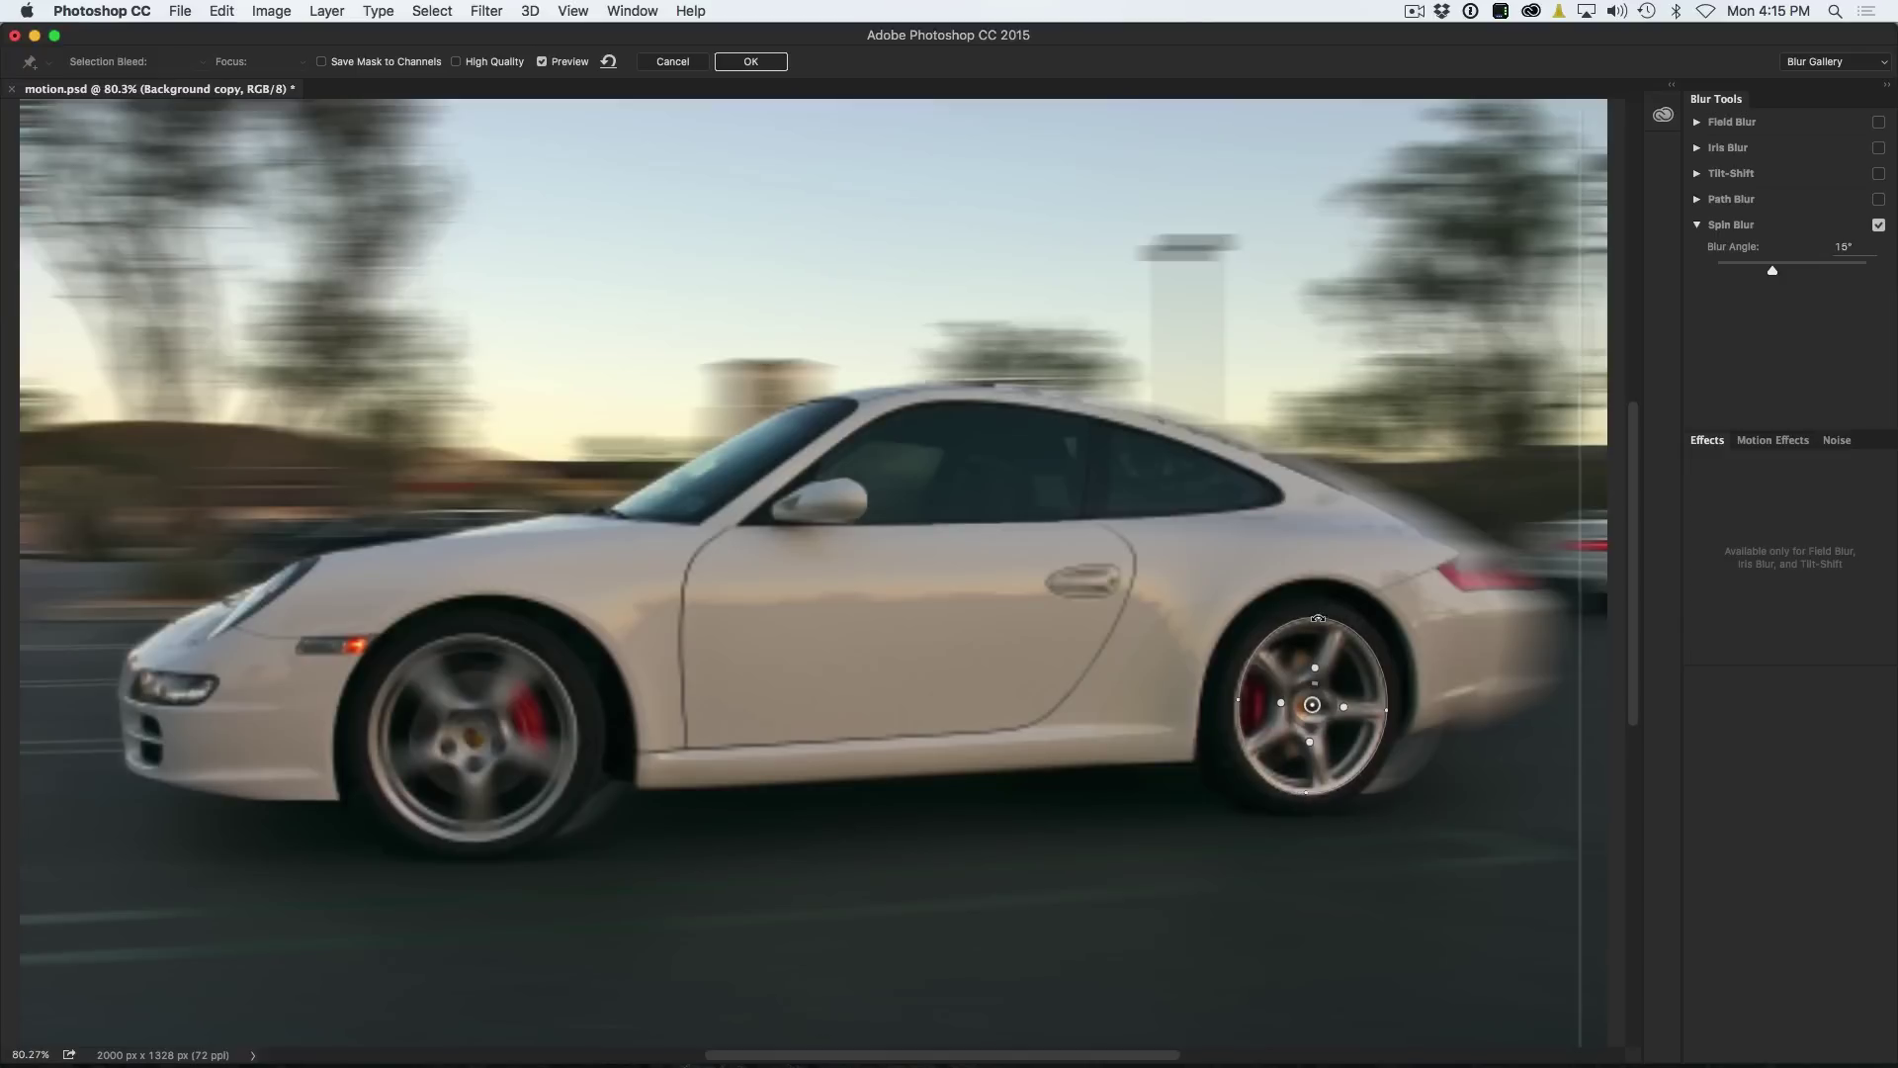
{"action": "left_click_drag", "start_coordinate": [1311, 738], "coordinate": [1308, 786]}
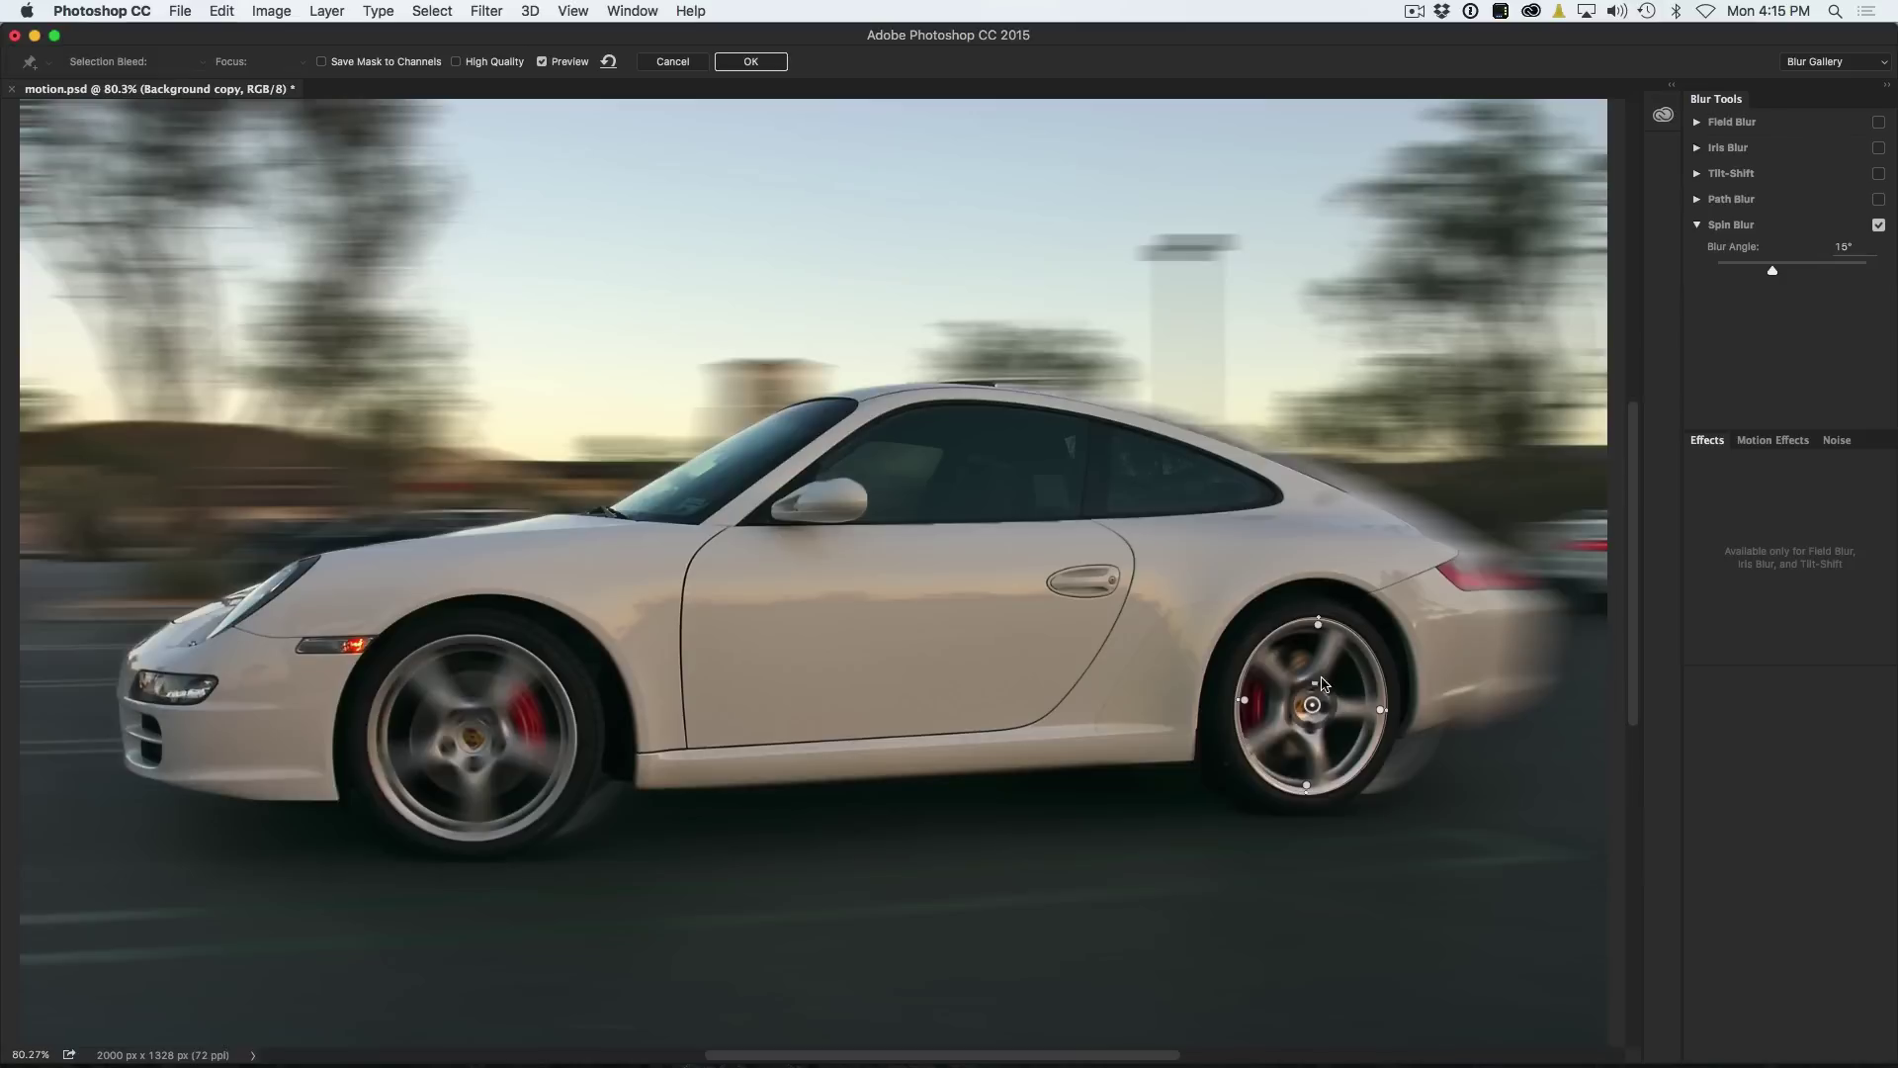
Set the rear wheel's blur angle to 37° and apply the Spin Blur.
{"action": "mouse_move", "coordinate": [1315, 692]}
{"action": "left_mouse_down"}
{"action": "mouse_move", "coordinate": [1325, 720]}
{"action": "mouse_move", "coordinate": [1329, 689]}
{"action": "left_mouse_up"}
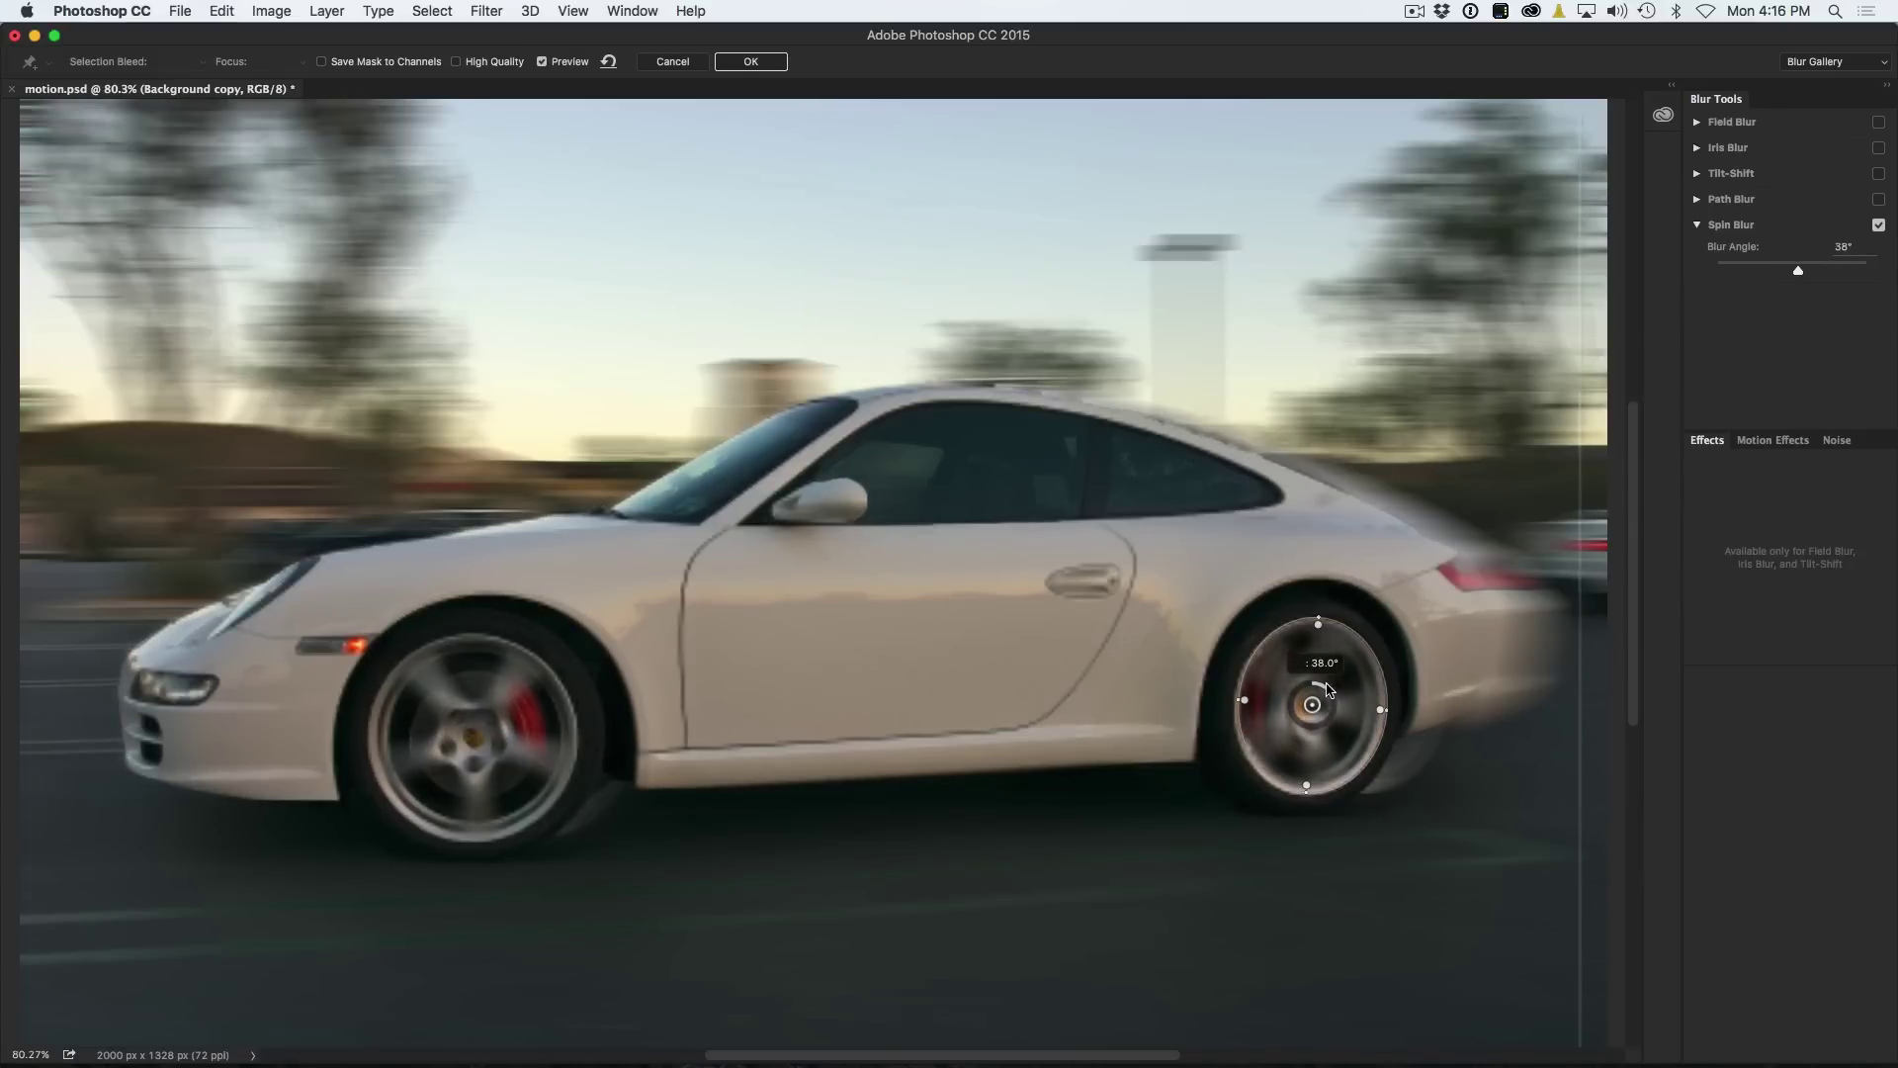
{"action": "left_click_drag", "start_coordinate": [1329, 690], "coordinate": [1329, 691]}
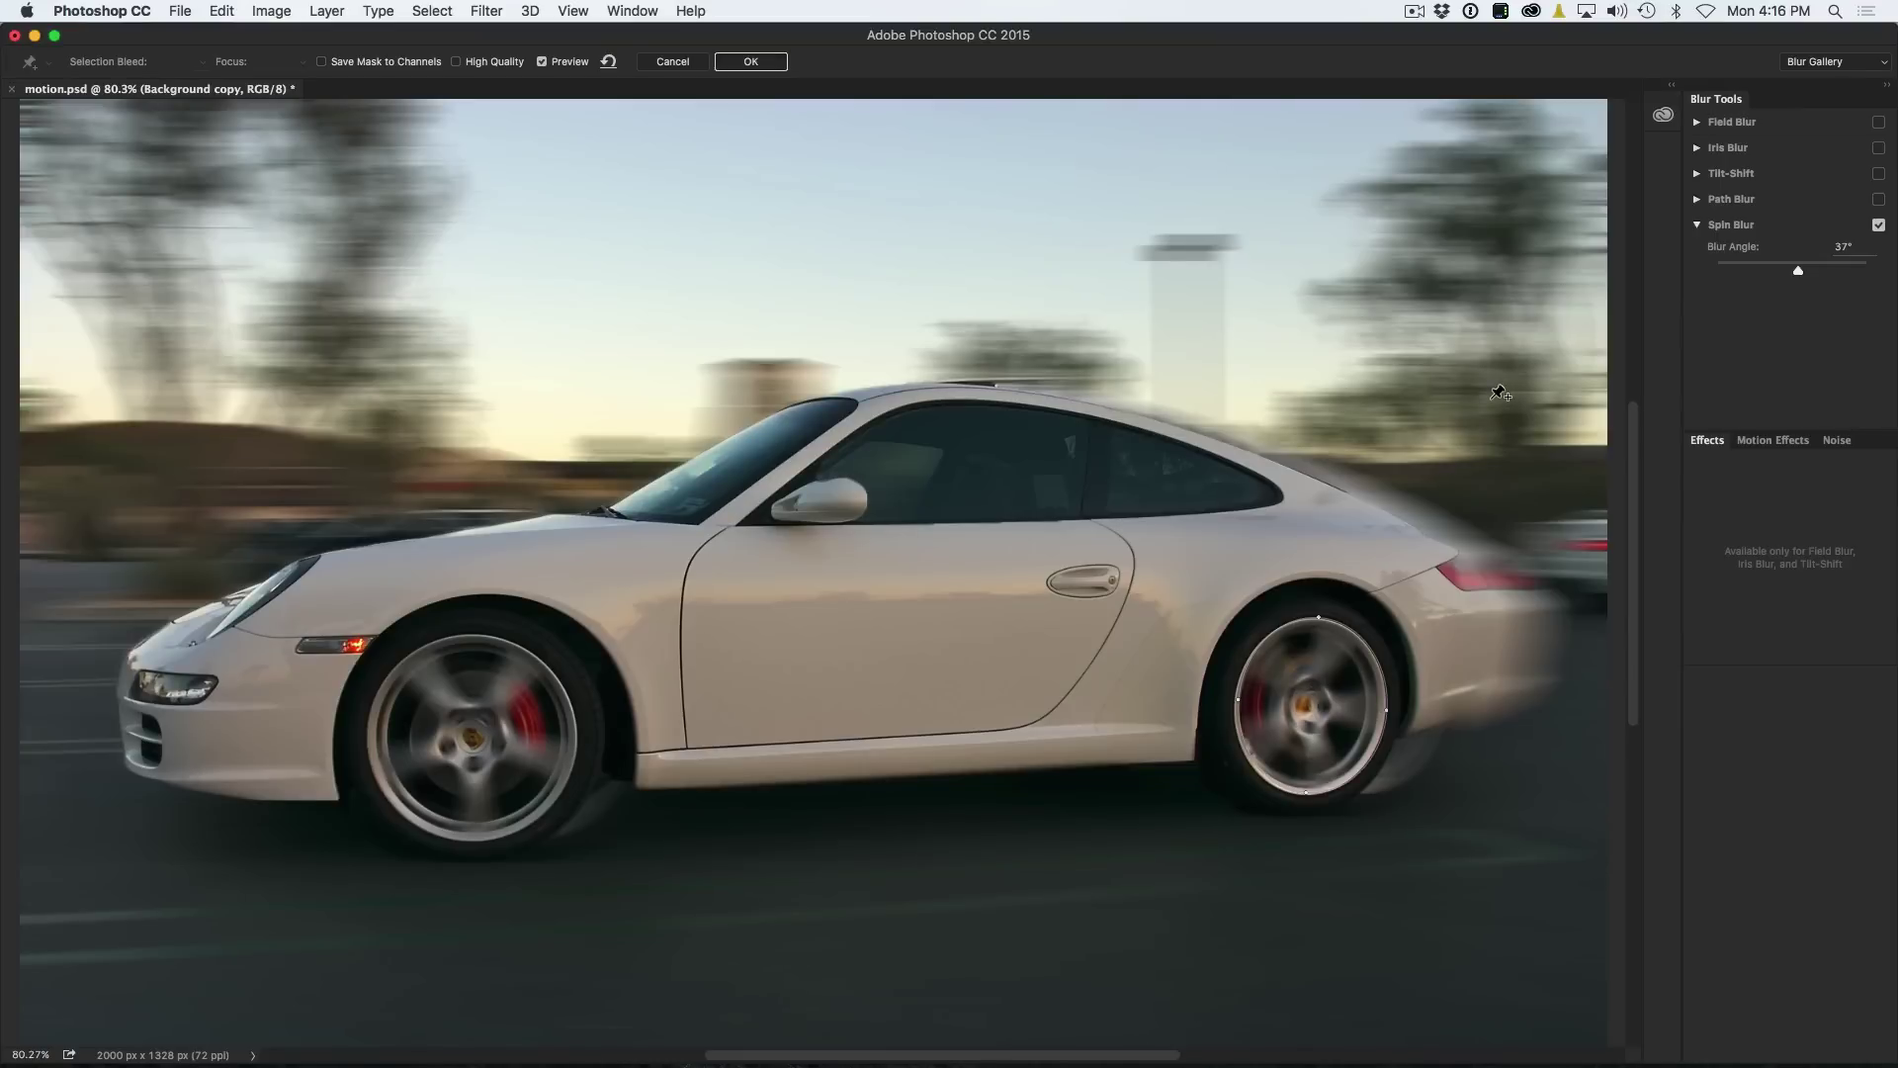
{"action": "left_click", "coordinate": [751, 62]}
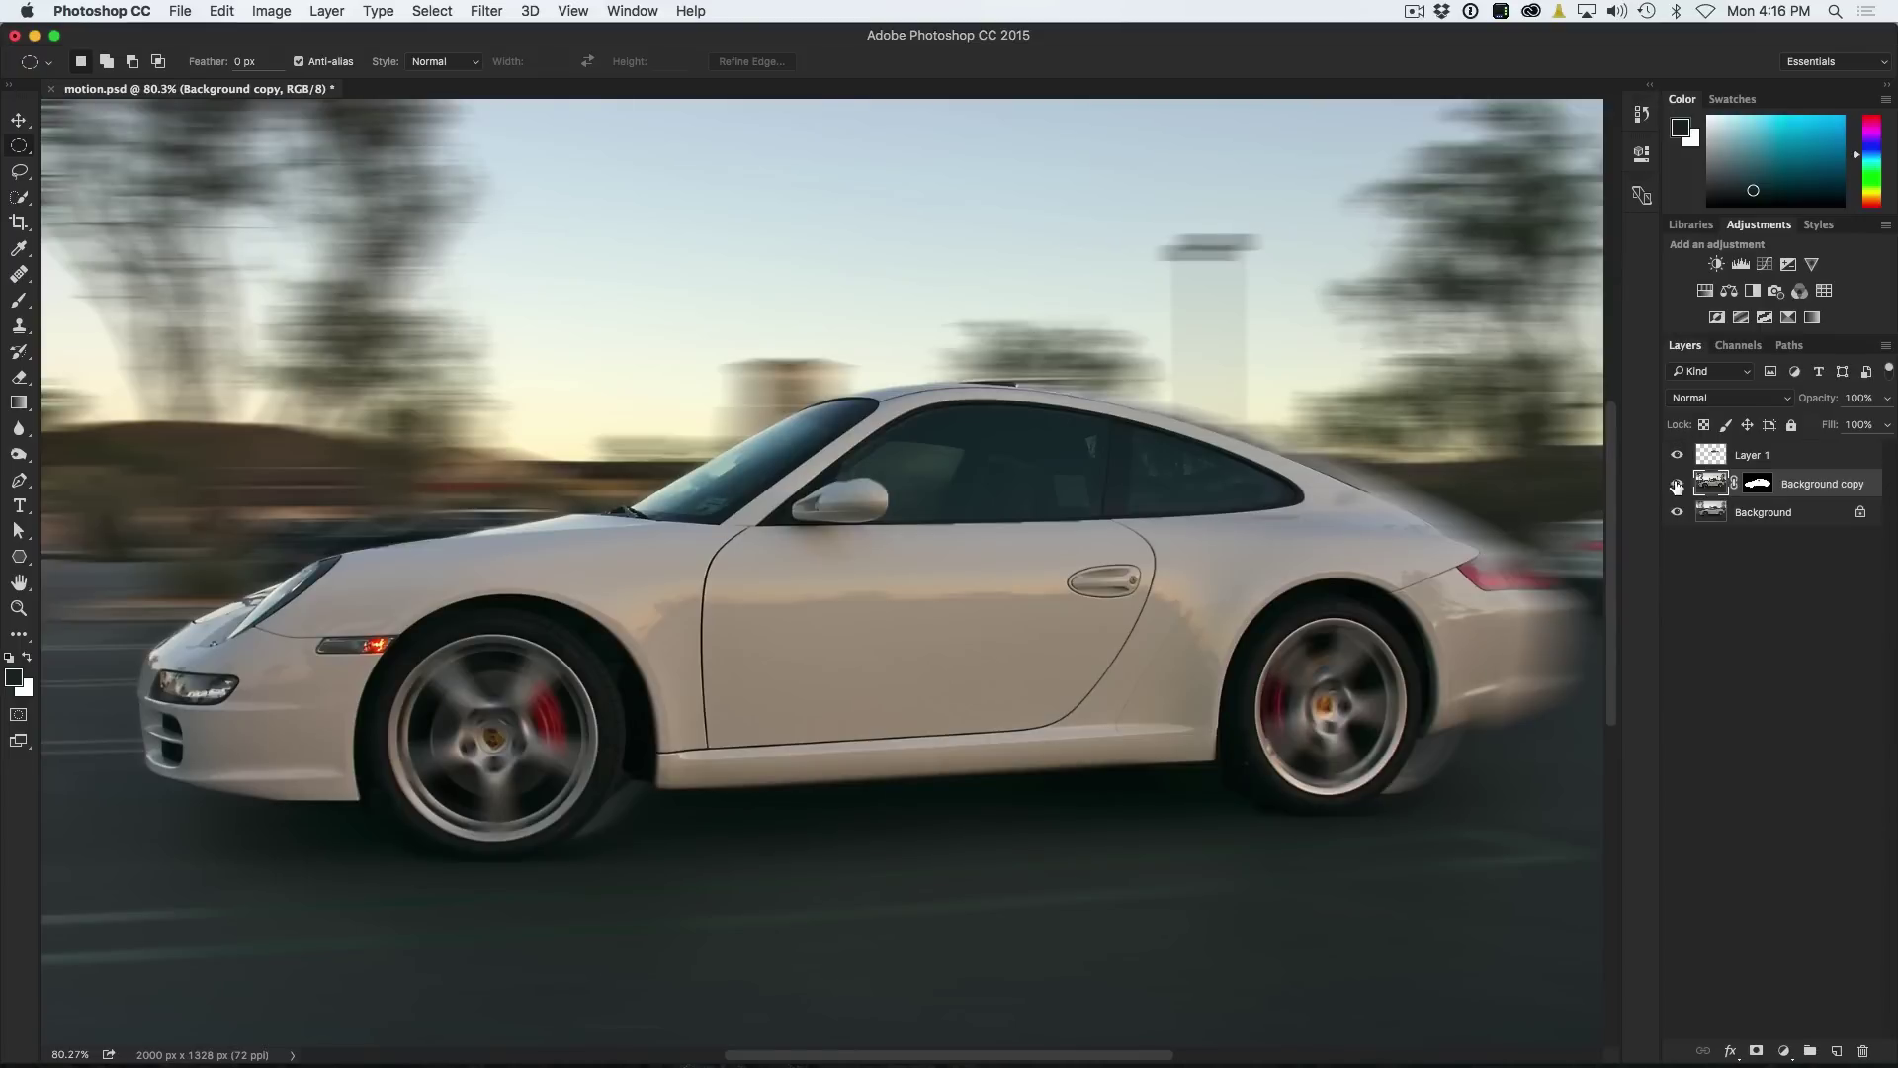
Compare the image before and after the effect by toggling Layer 1's visibility and the Background copy layer's mask.
{"action": "left_click", "coordinate": [1677, 455]}
{"action": "left_click", "coordinate": [1757, 483], "text": "shift"}
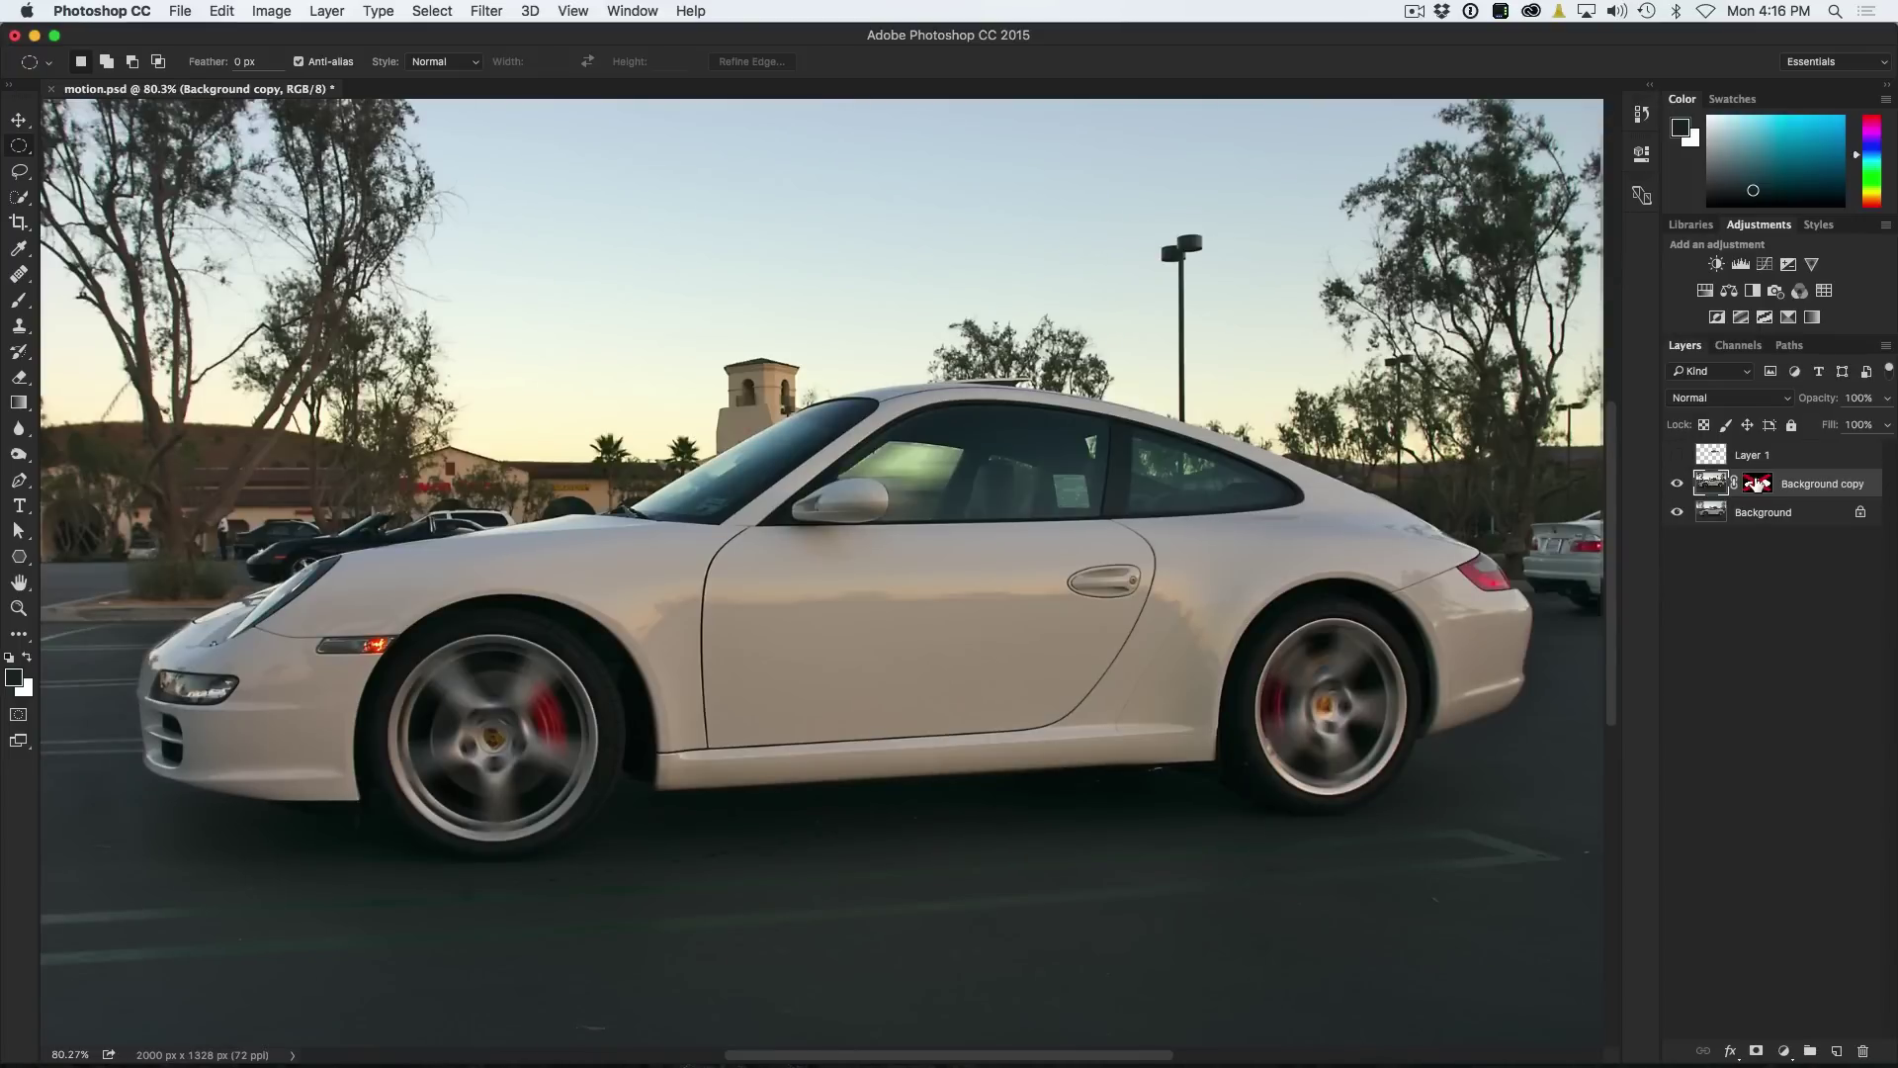
{"action": "left_click", "coordinate": [1757, 484], "text": "shift"}
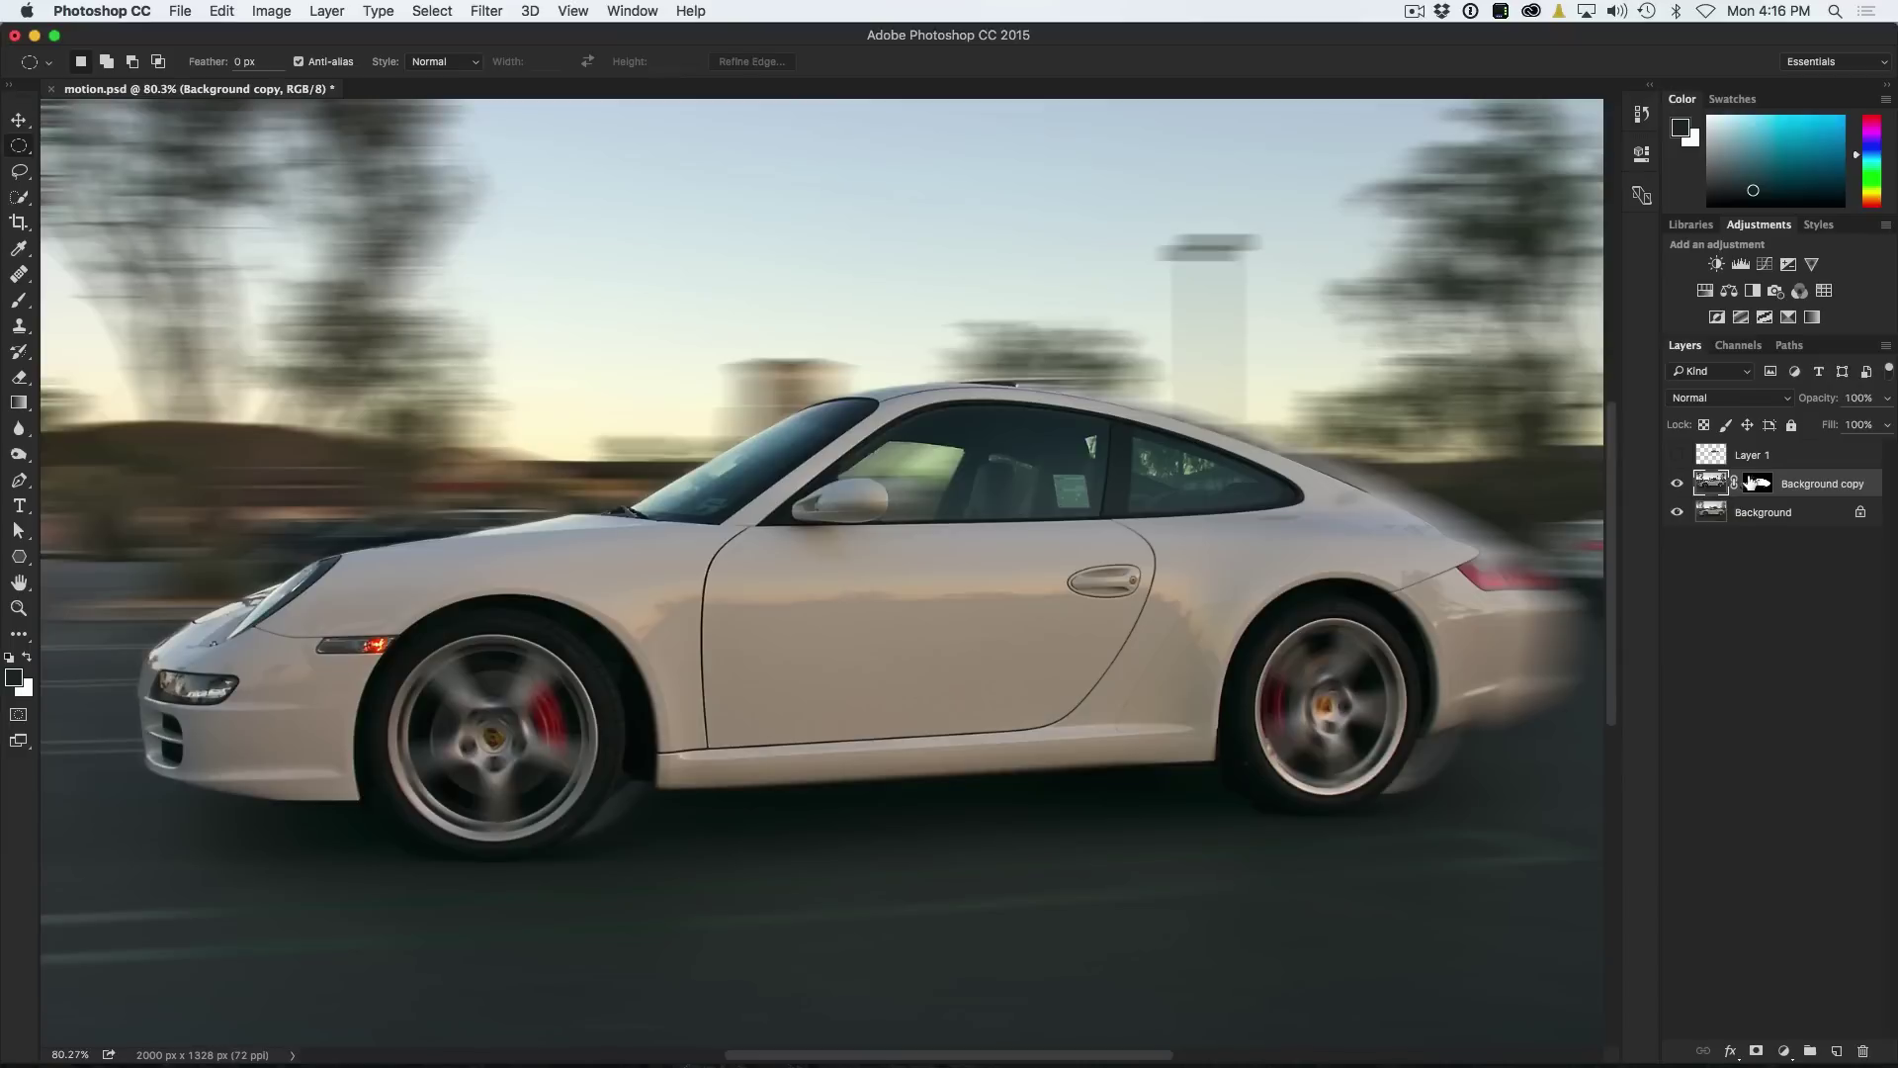
{"action": "left_click", "coordinate": [1677, 455]}
{"action": "left_click", "coordinate": [1678, 456]}
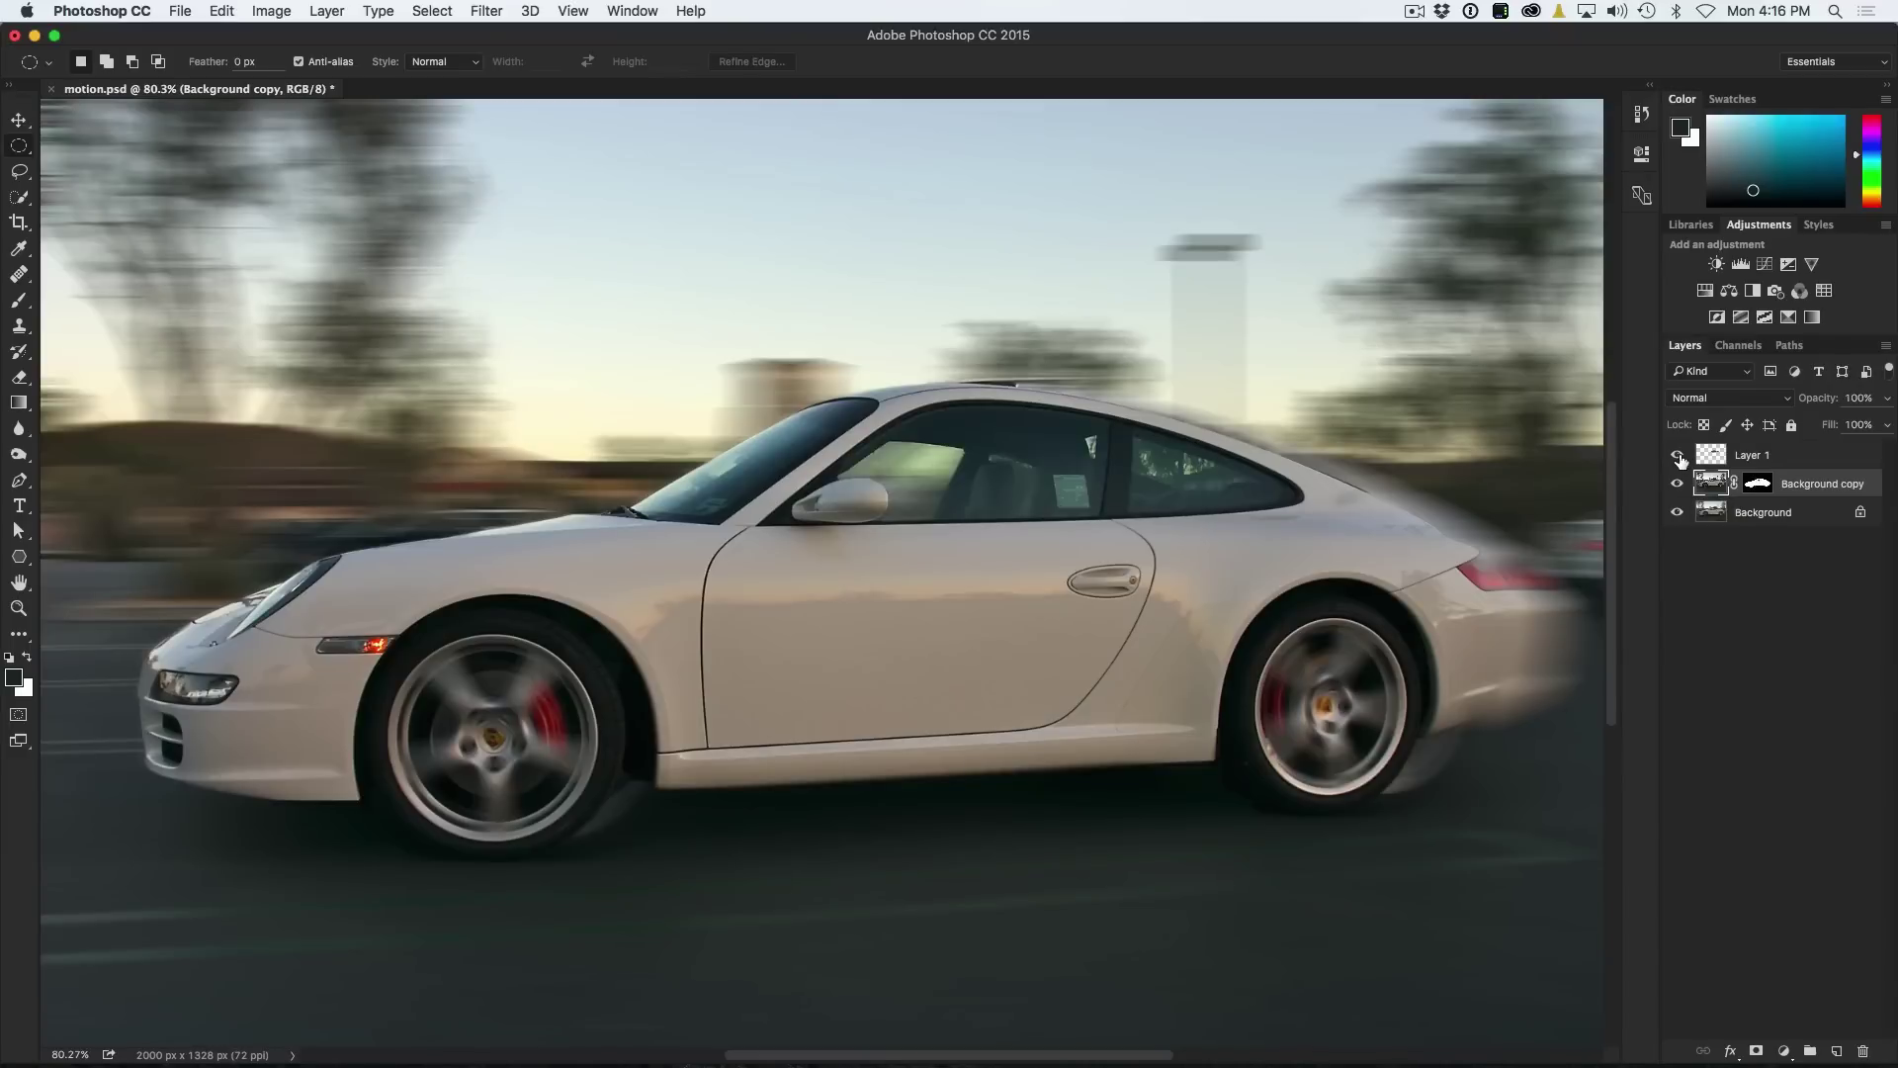